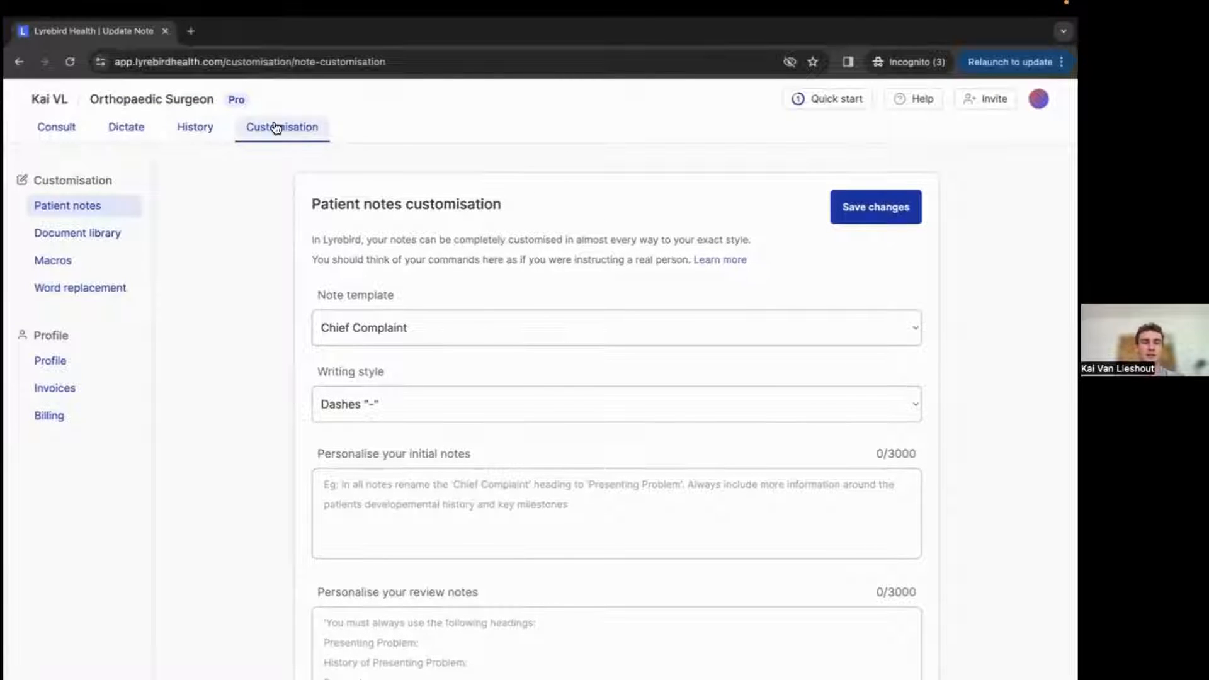
# Examine the patient notes customisation fields, including the personalisation boxes and note template options.
pyautogui.scroll(-2, 412, 383)
pyautogui.click(413, 390)
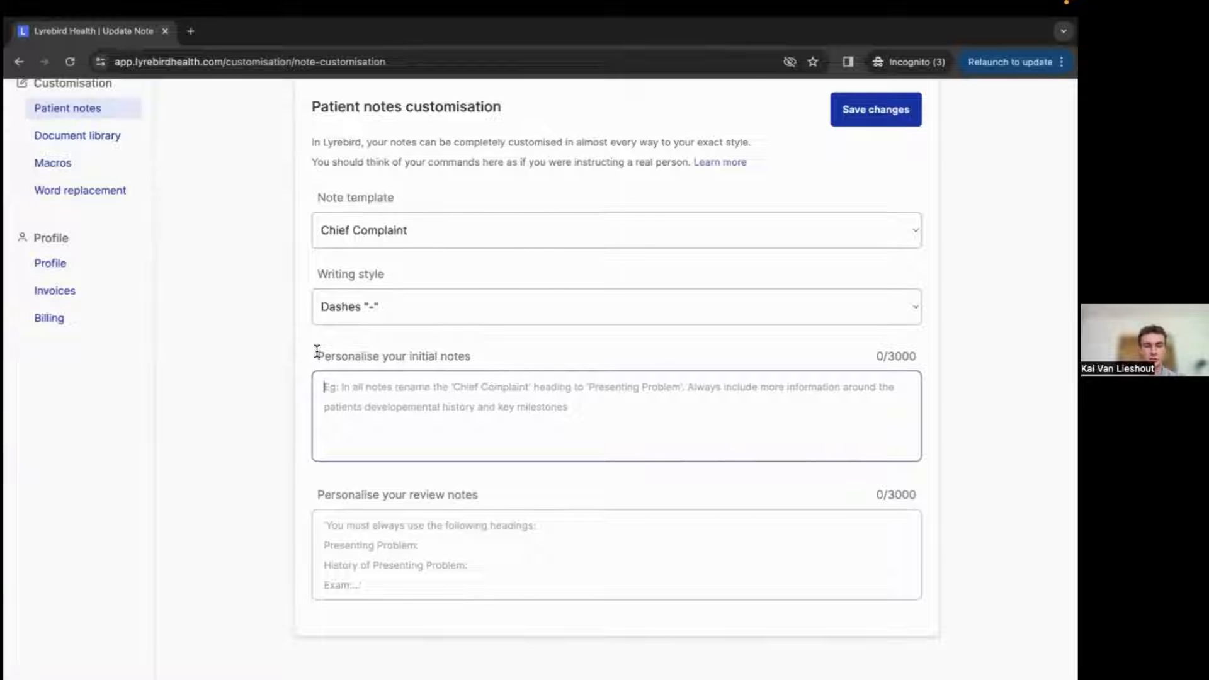
pyautogui.moveTo(315, 351); pyautogui.dragTo(464, 351)
pyautogui.click(355, 441)
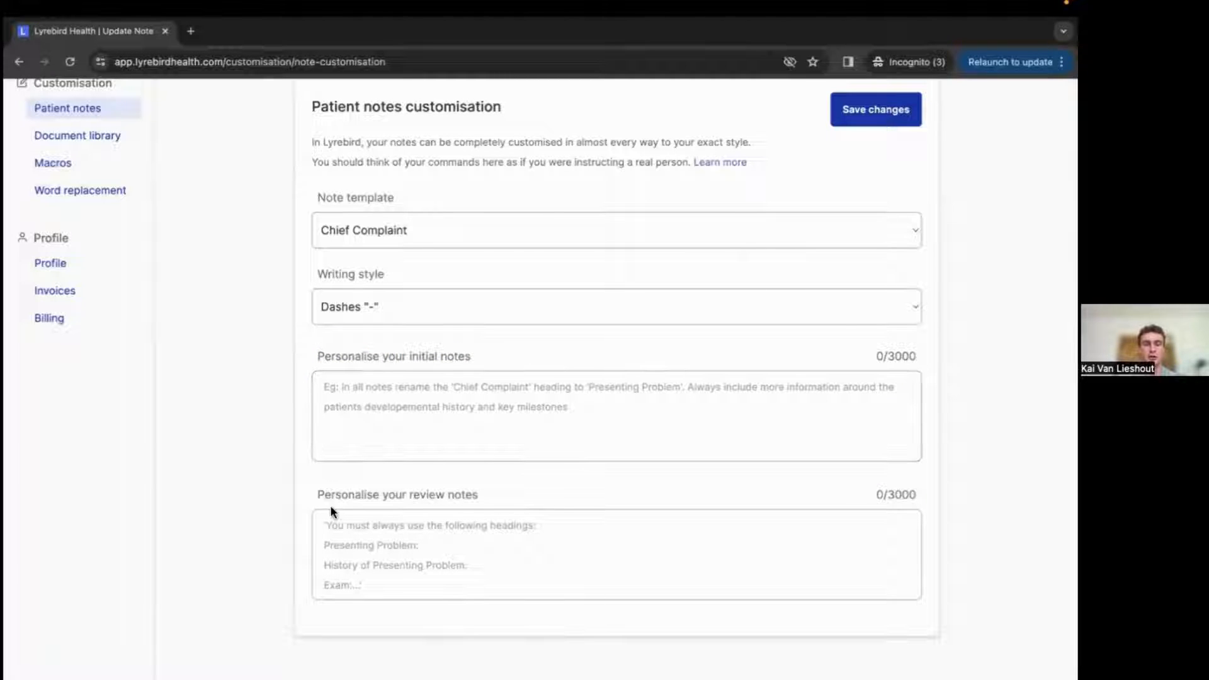
pyautogui.moveTo(311, 490); pyautogui.dragTo(496, 490)
pyautogui.click(496, 490)
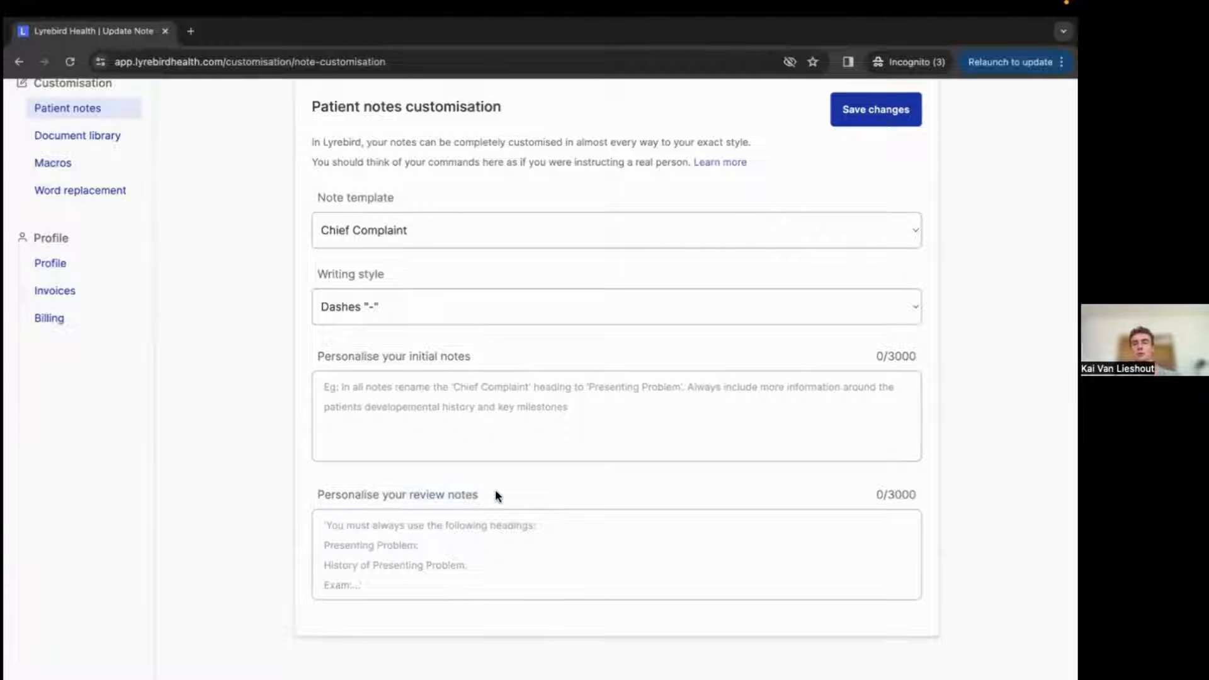
pyautogui.click(448, 414)
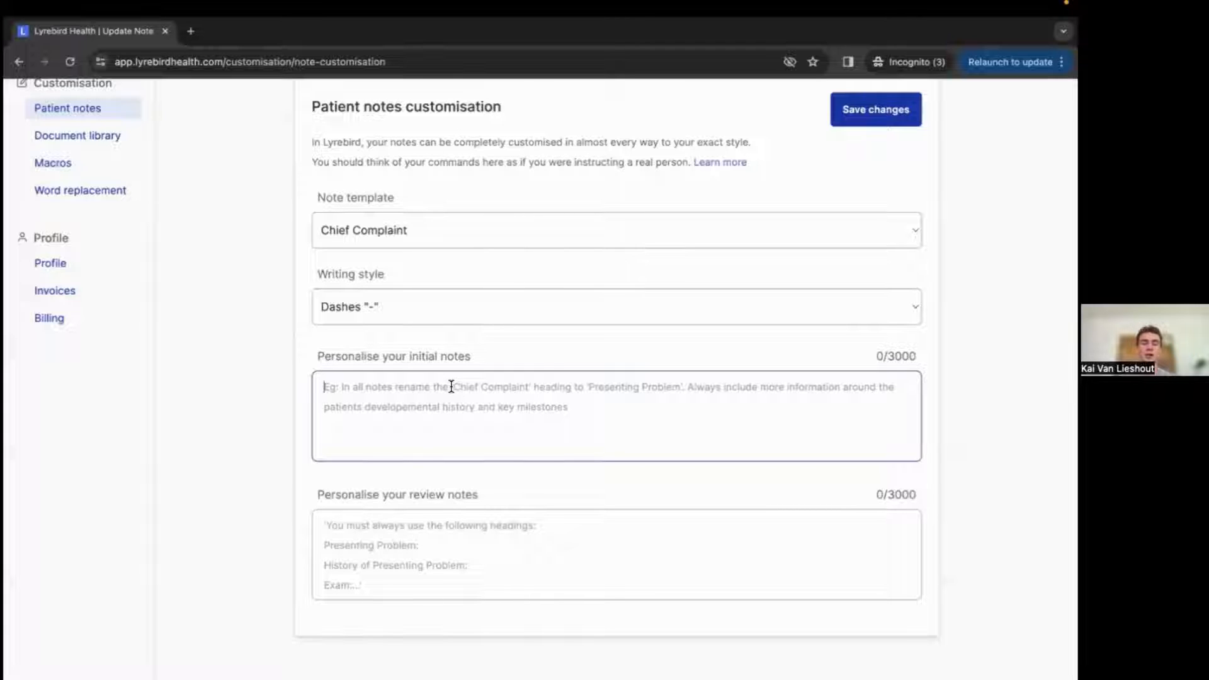
pyautogui.scroll(1, 460, 392)
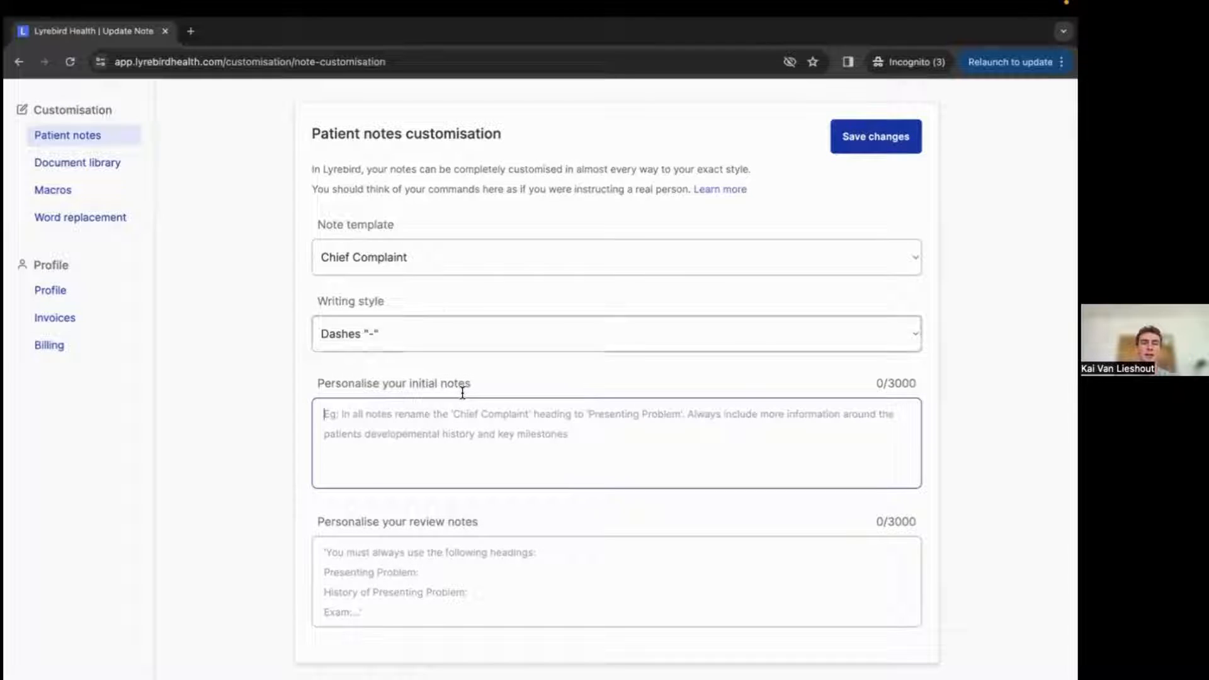
pyautogui.click(424, 263)
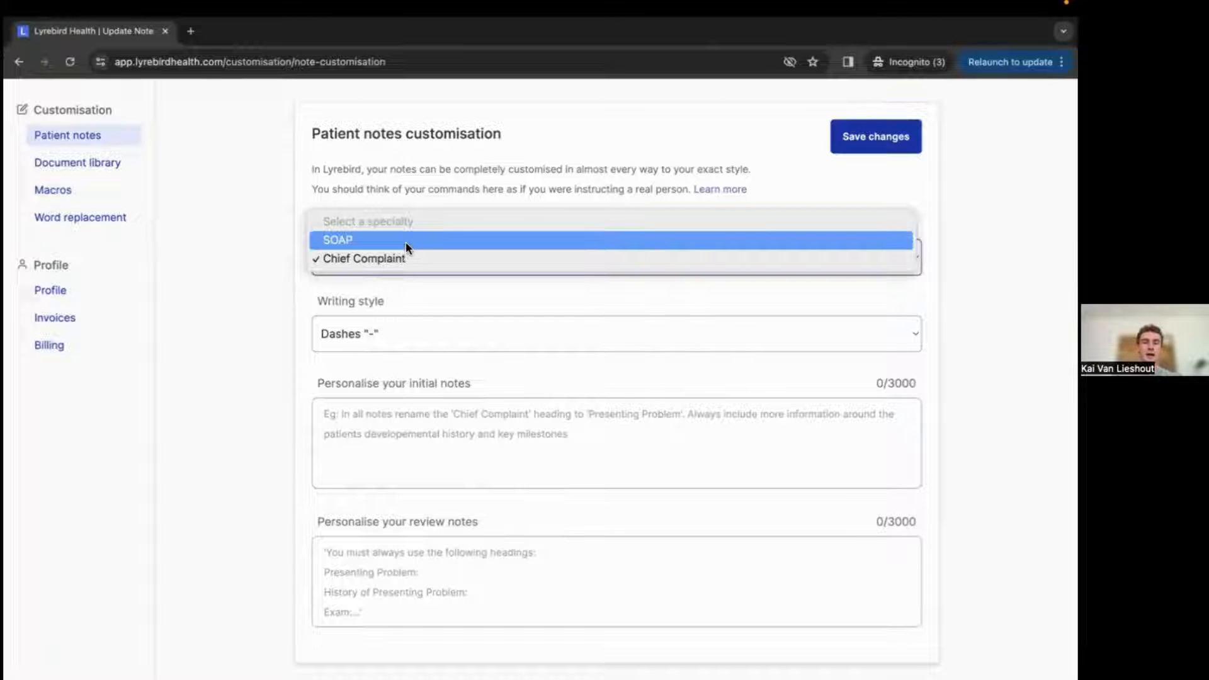
pyautogui.click(413, 280)
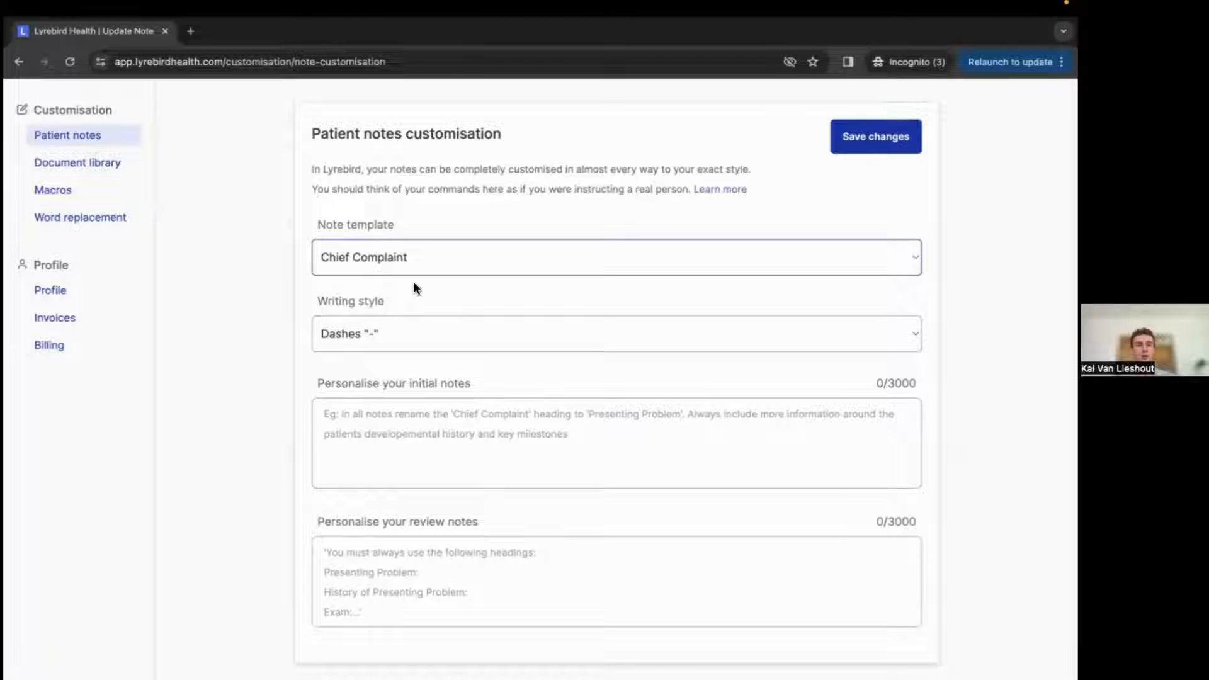
# Write "You must always use the following headings:" as the first line of the initial notes instructions.
pyautogui.click(406, 419)
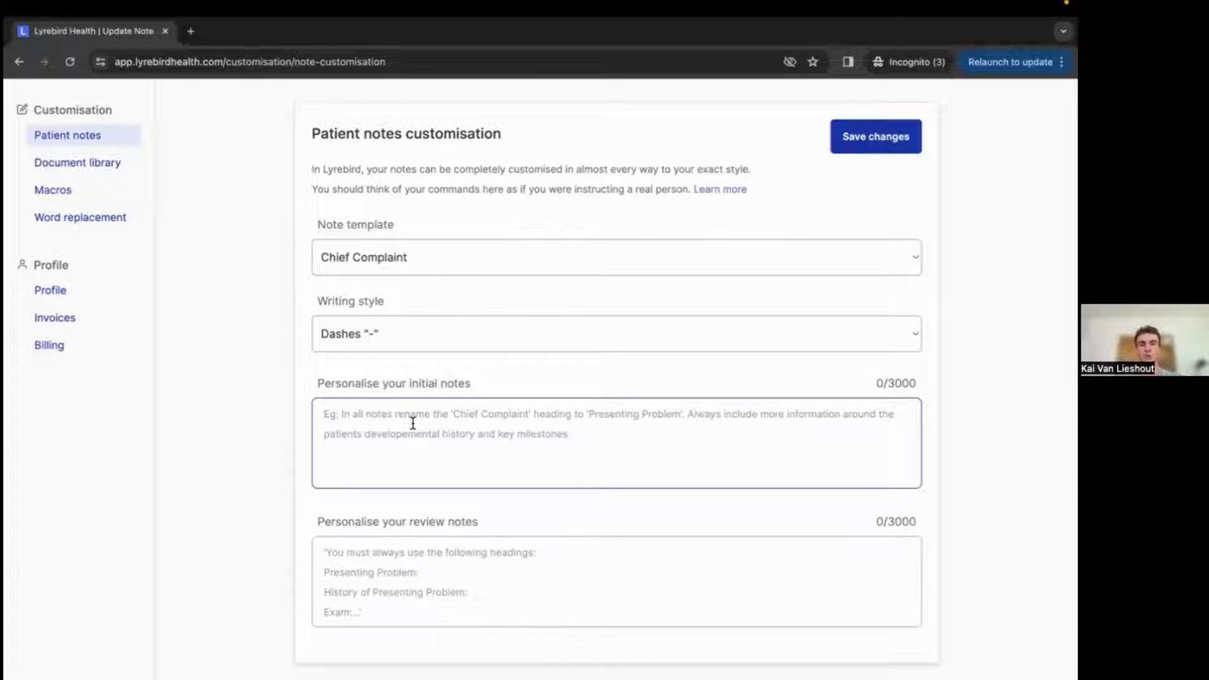
pyautogui.write('Yo')
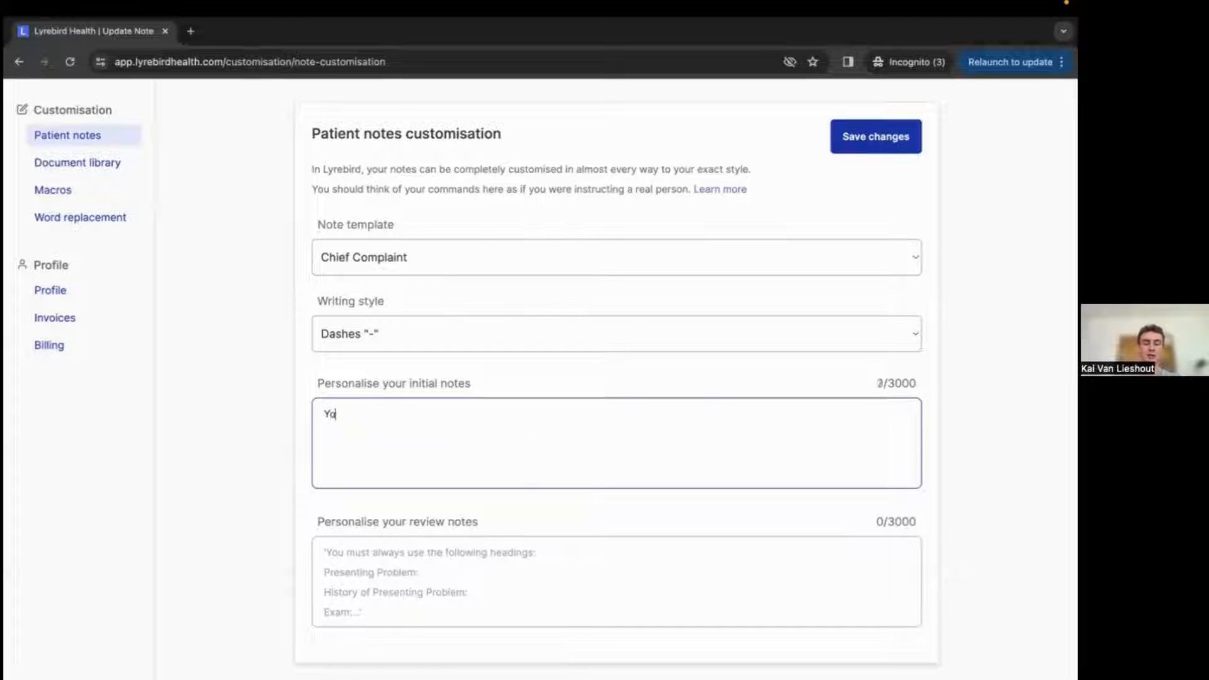
pyautogui.write('u must always u')
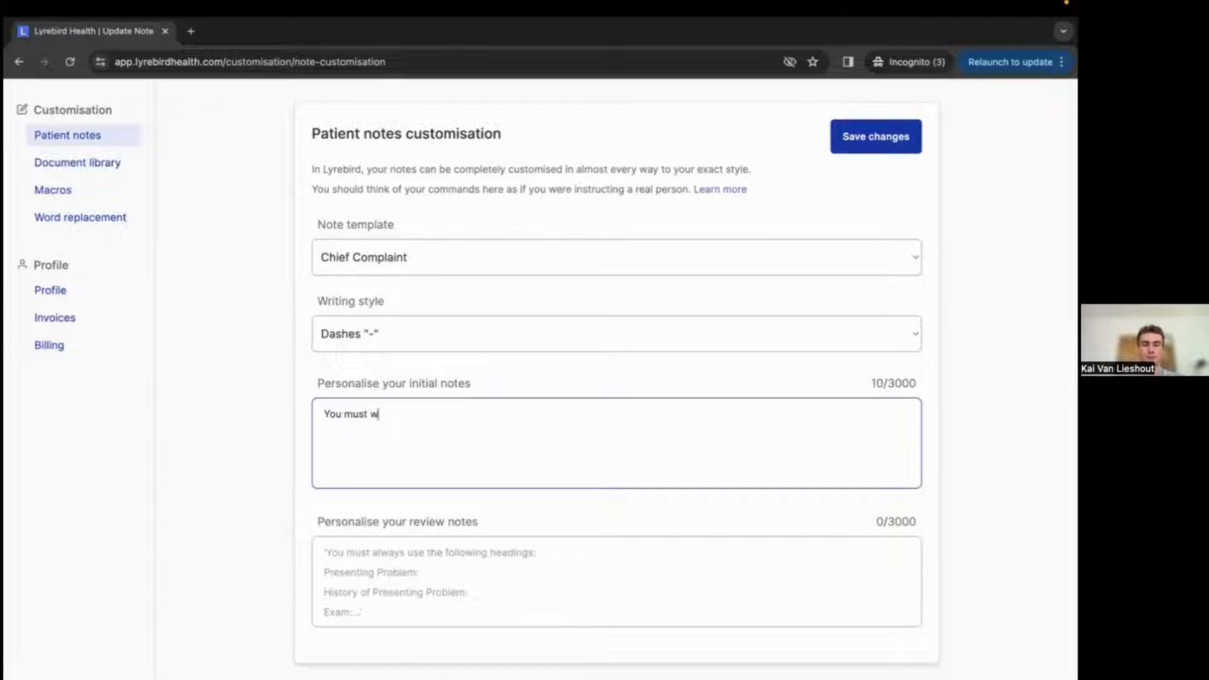
pyautogui.write('se th')
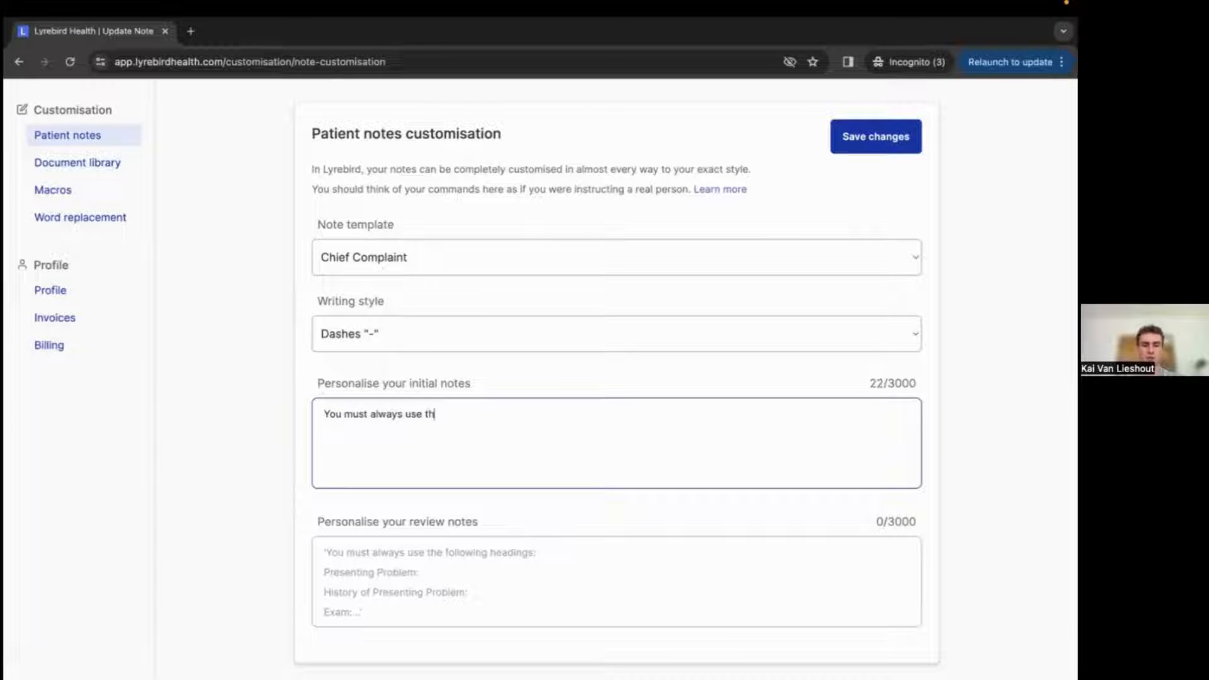
pyautogui.write('e following headings:')
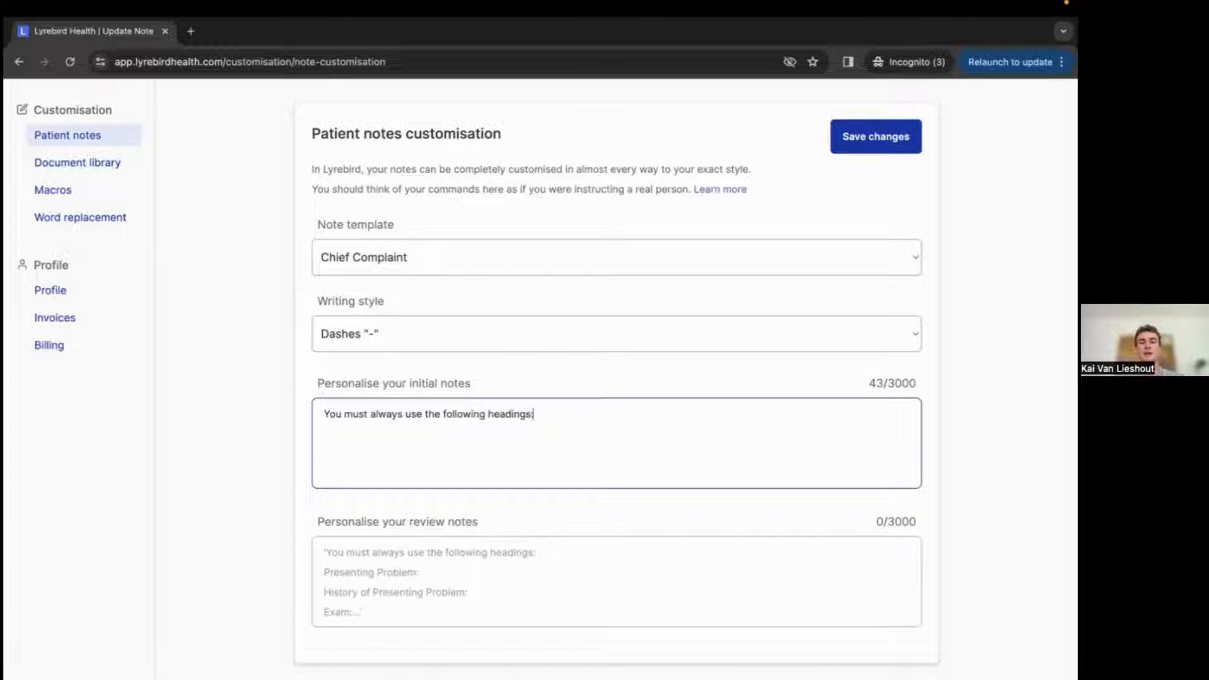
pyautogui.press('Return')
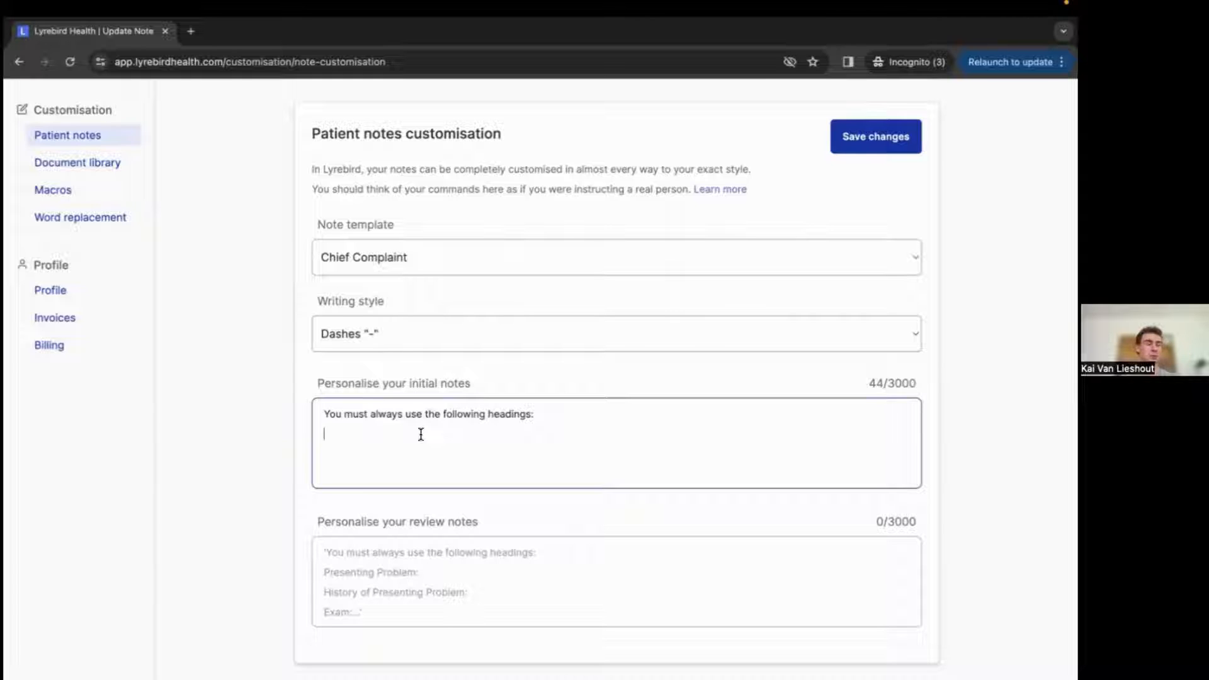
# Add the quoted heading "Presenting Problem:" on the next line of the initial notes instructions.
pyautogui.write('Pres')
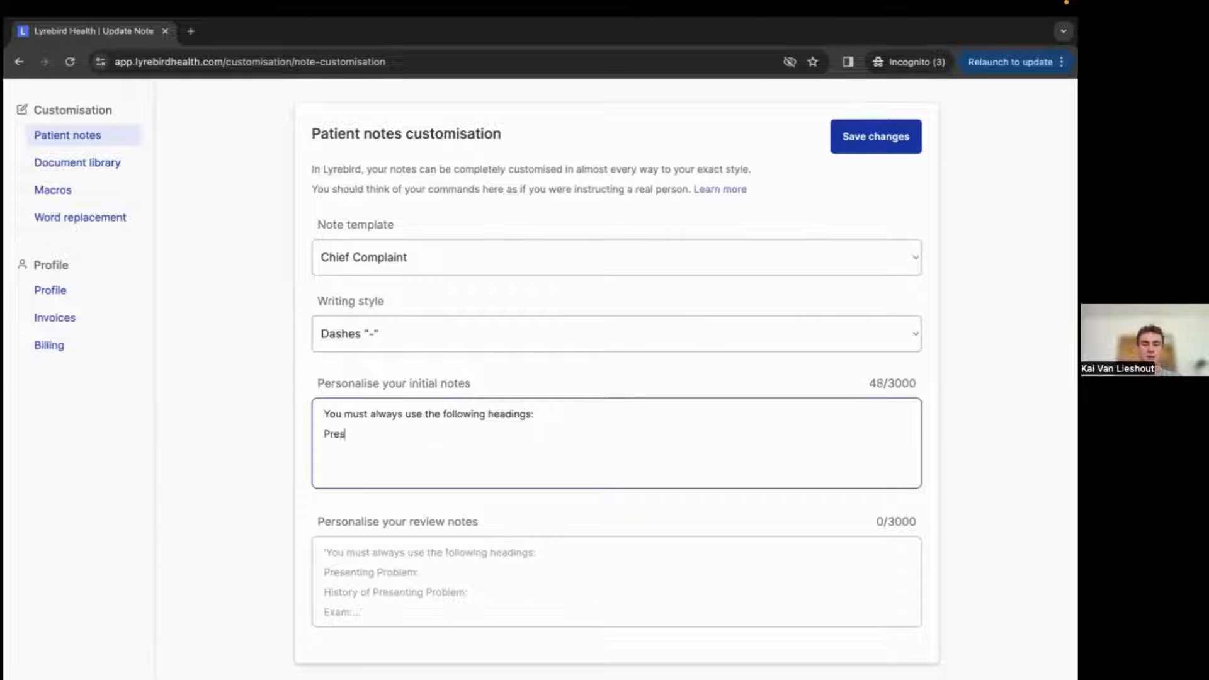
pyautogui.press('BackSpace')
pyautogui.press('BackSpace')
pyautogui.press('BackSpace')
pyautogui.press('BackSpace')
pyautogui.write("'")
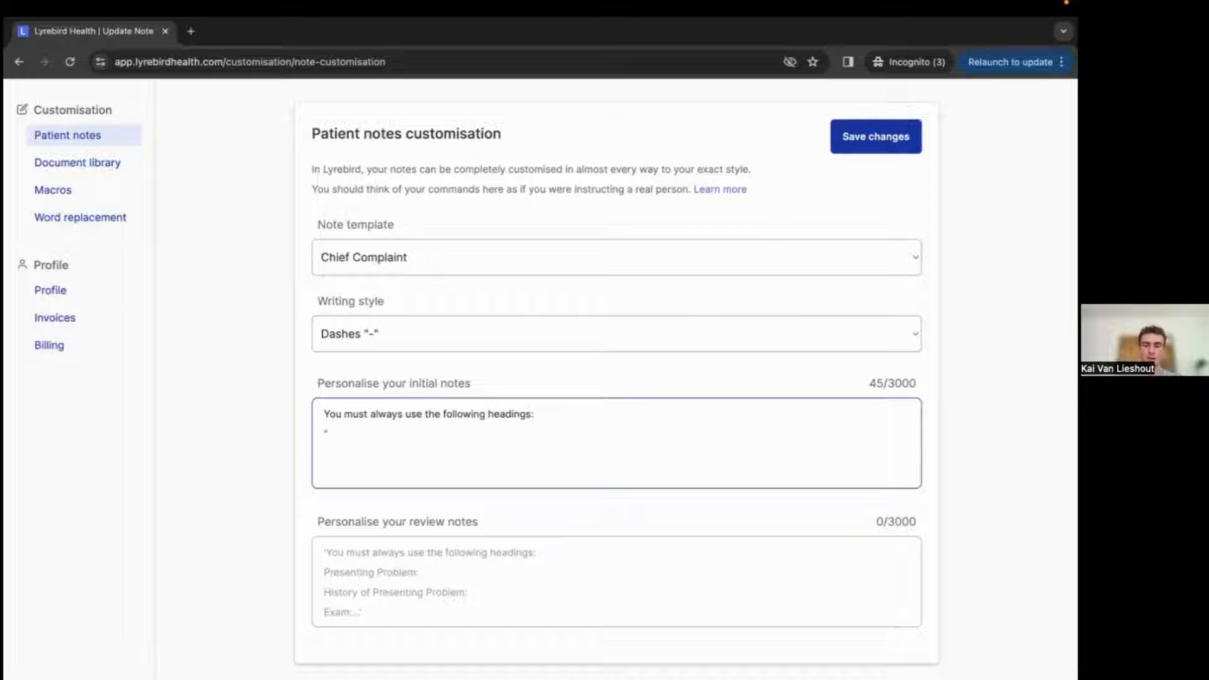
pyautogui.write('Presenting P')
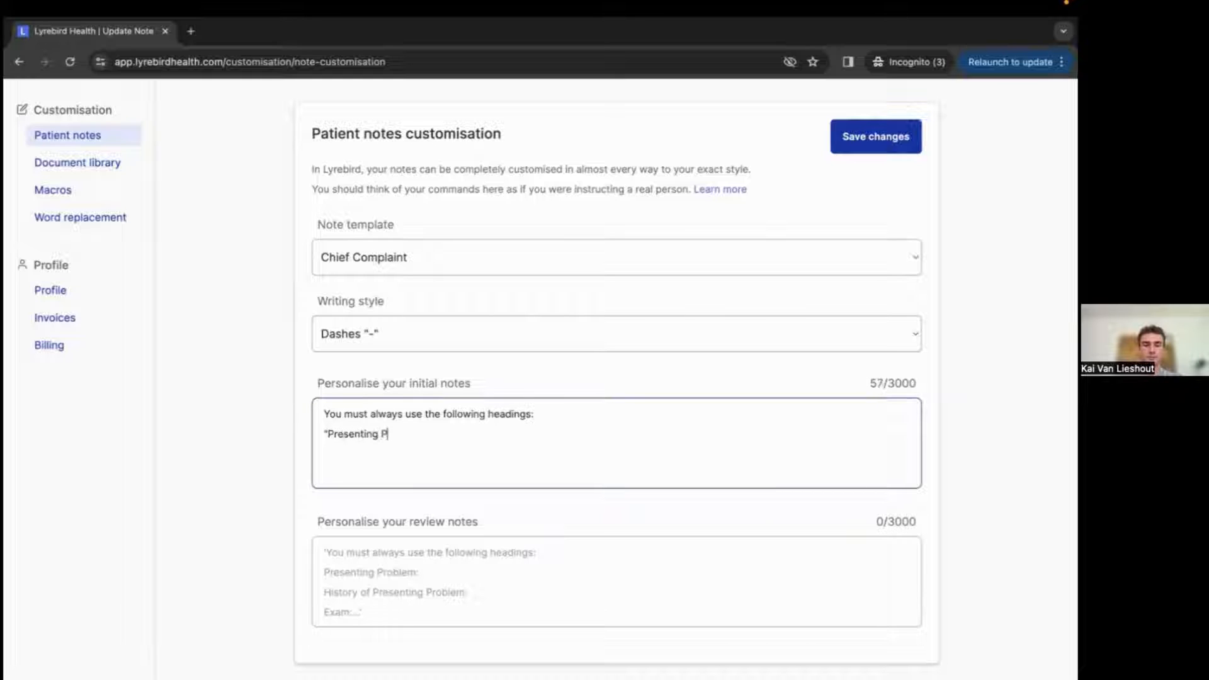
pyautogui.write('roblem:')
pyautogui.press('Return')
pyautogui.press('BackSpace')
pyautogui.write('"')
# Add the quoted heading "History of presenting problem:" on a new line, capitalising its first letter.
pyautogui.press('Return')
pyautogui.write('"')
pyautogui.press('BackSpace')
pyautogui.write('"history')
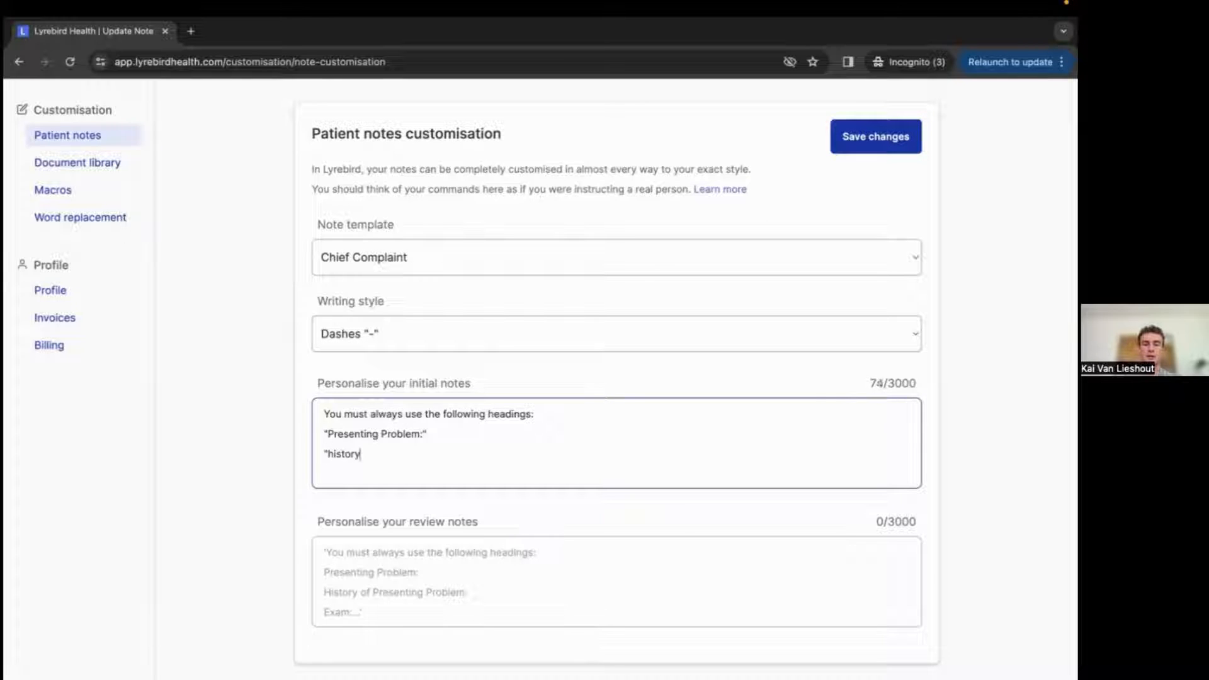
pyautogui.write(' of presenting')
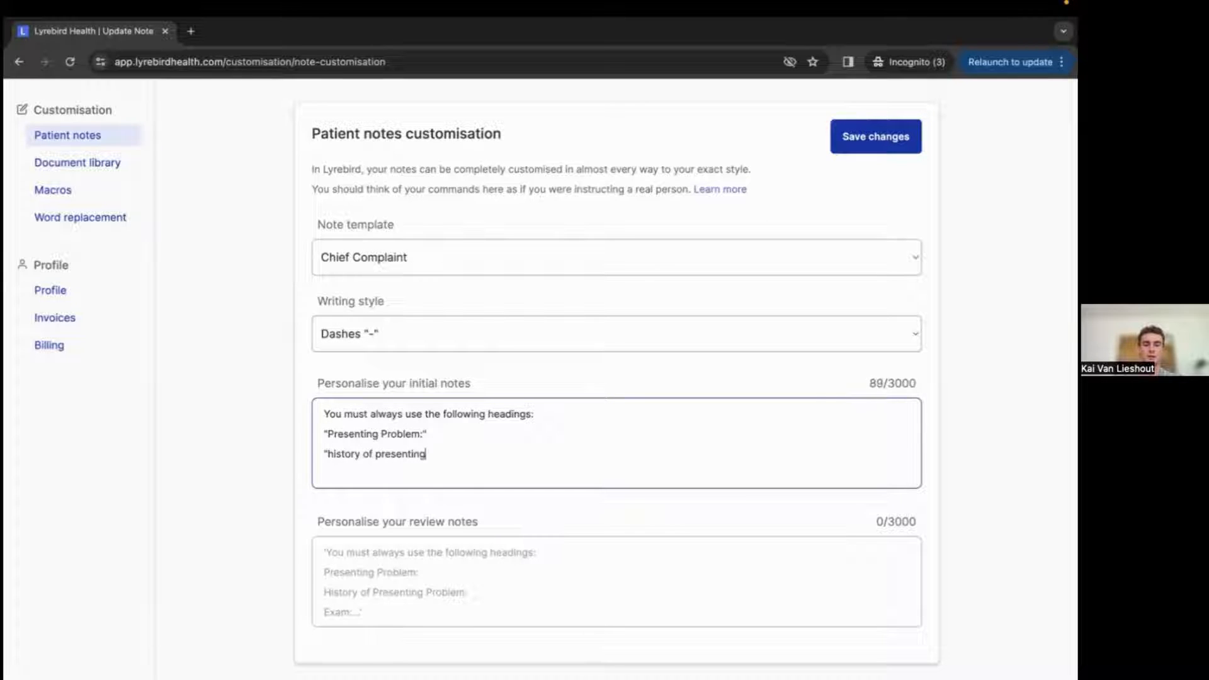
pyautogui.write(' problem:"')
pyautogui.click(332, 454)
pyautogui.press('BackSpace')
pyautogui.write('H')
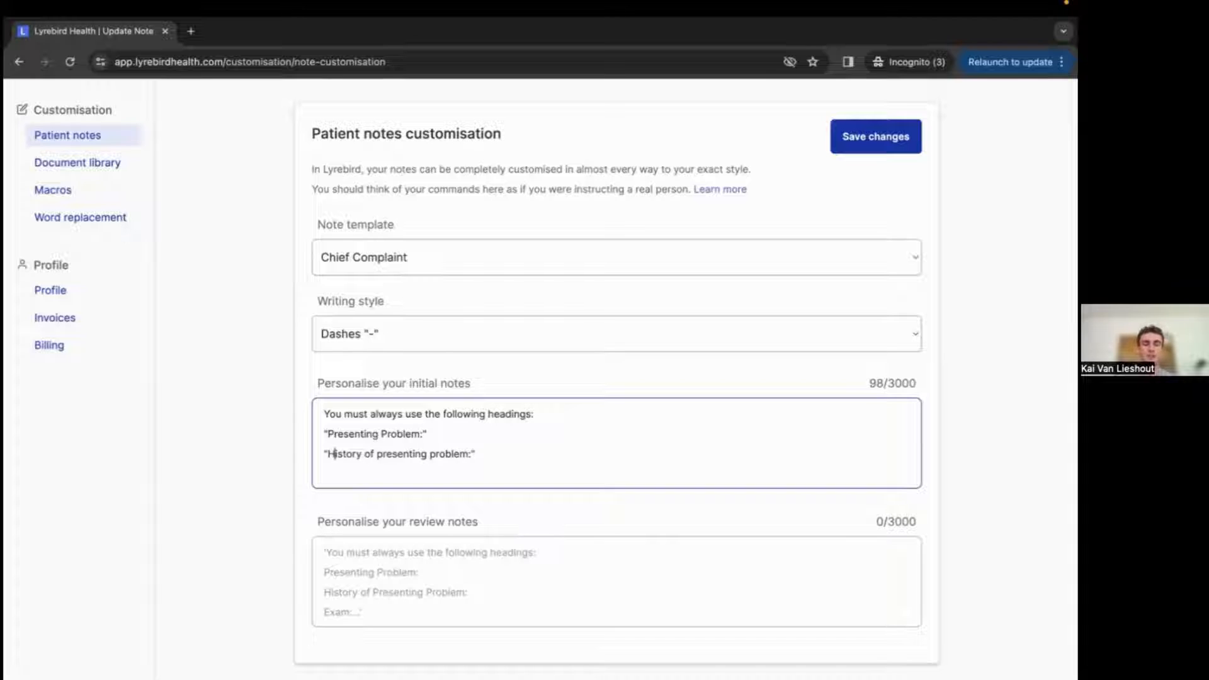
pyautogui.click(514, 453)
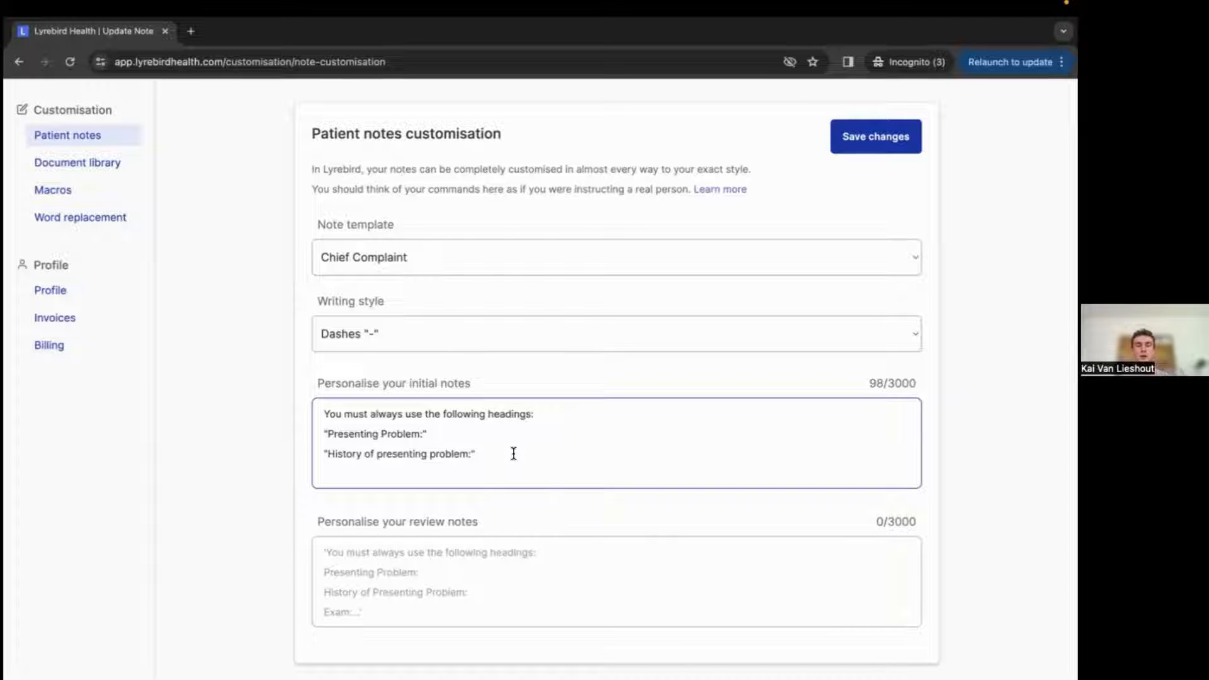
# Review the available writing style options without changing the selection.
pyautogui.scroll(-1, 514, 454)
pyautogui.scroll(1, 512, 454)
pyautogui.scroll(1, 512, 453)
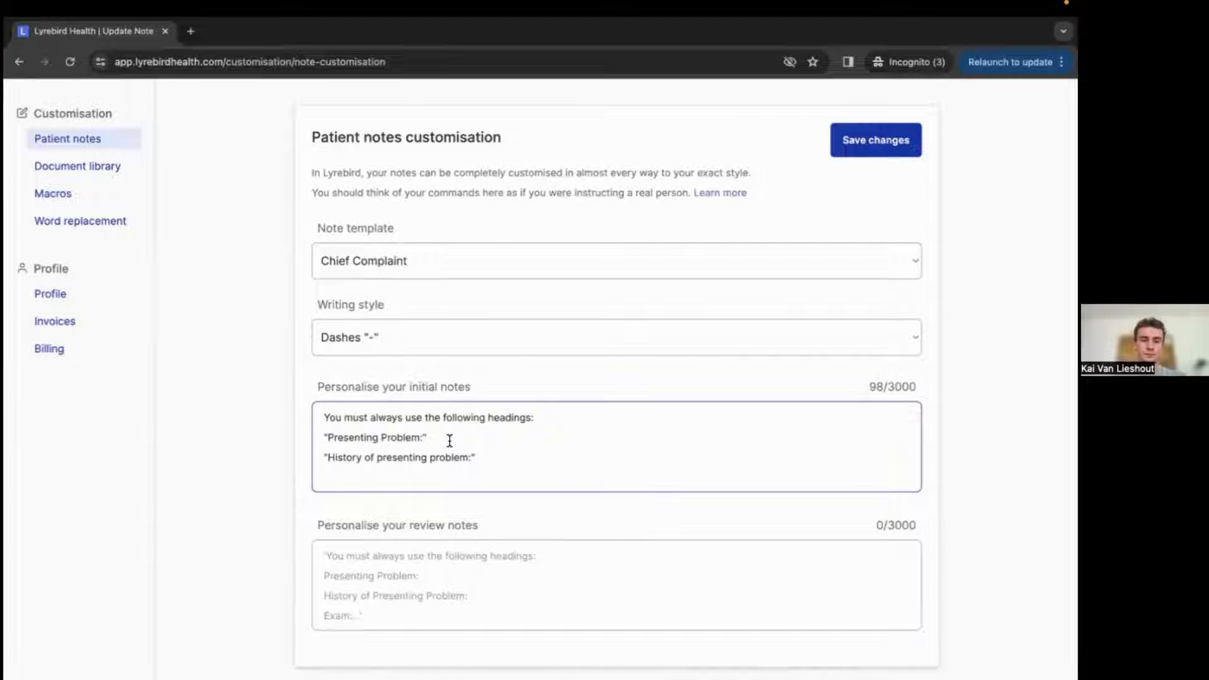
pyautogui.click(464, 342)
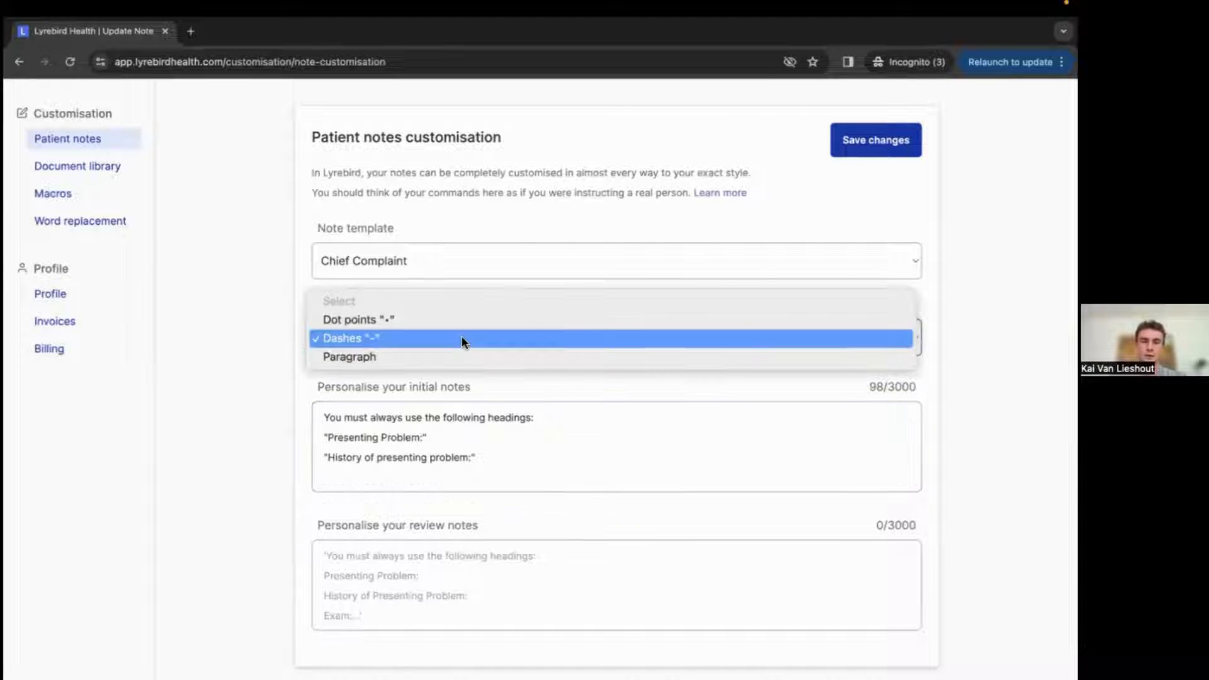
pyautogui.click(455, 372)
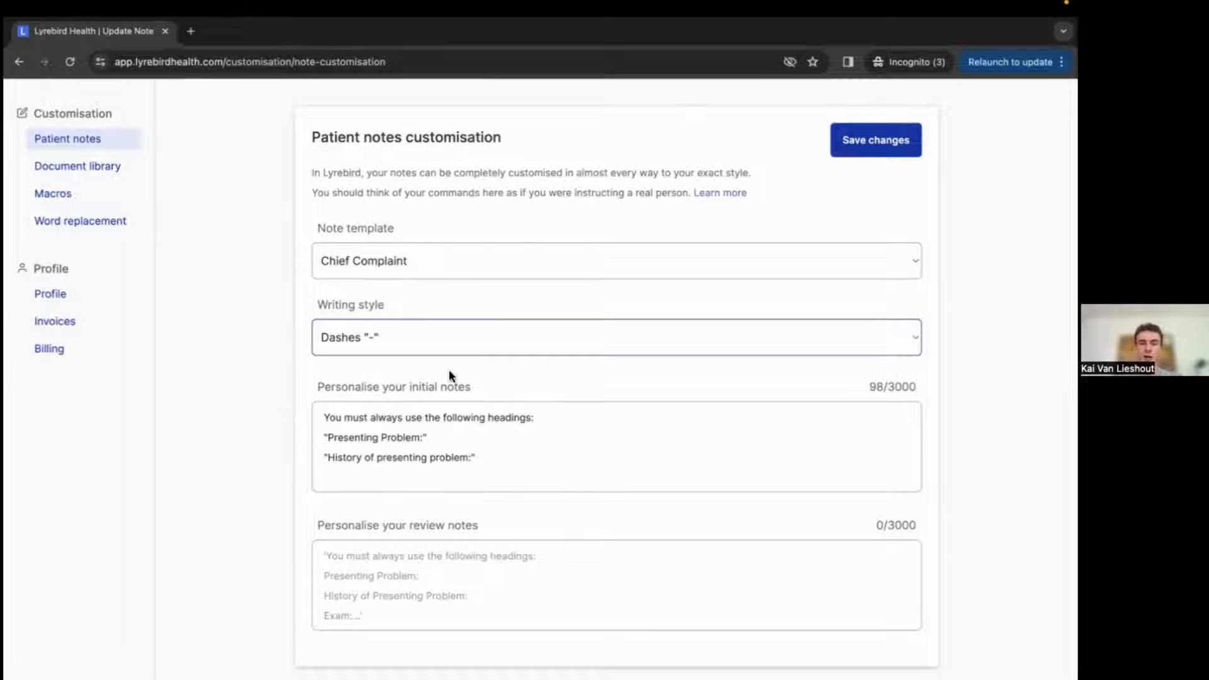
pyautogui.scroll(2, 451, 375)
# Open past consults from History to review their generated notes.
pyautogui.click(195, 129)
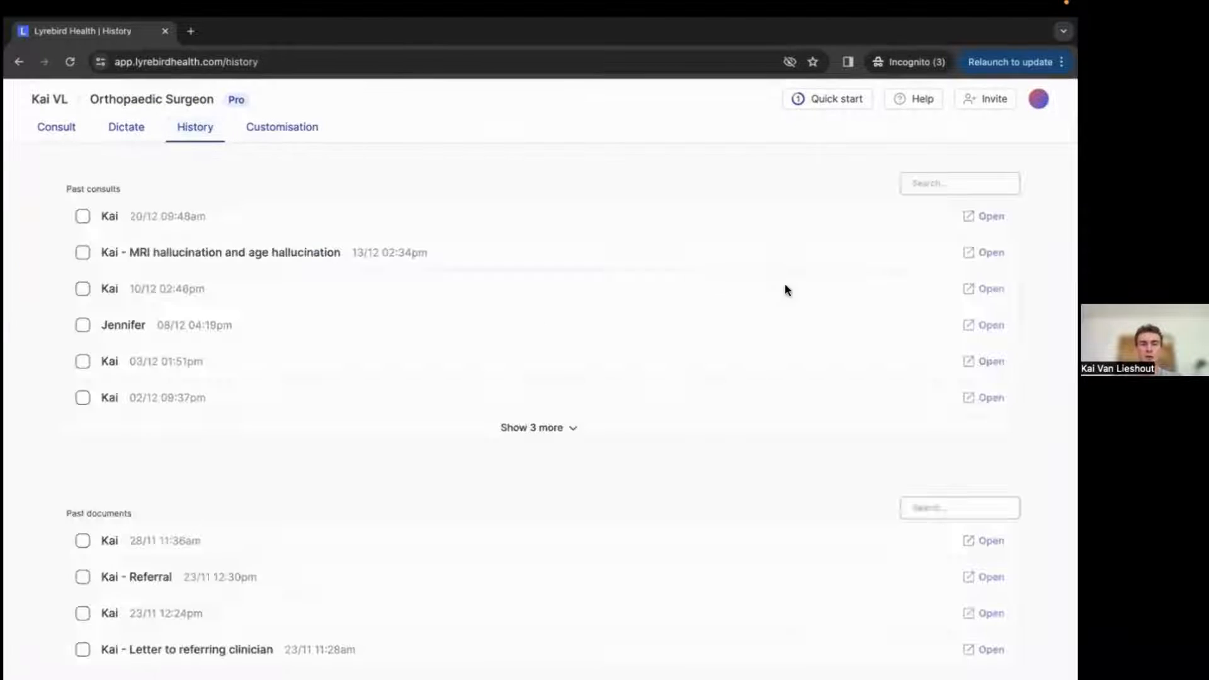
pyautogui.click(983, 216)
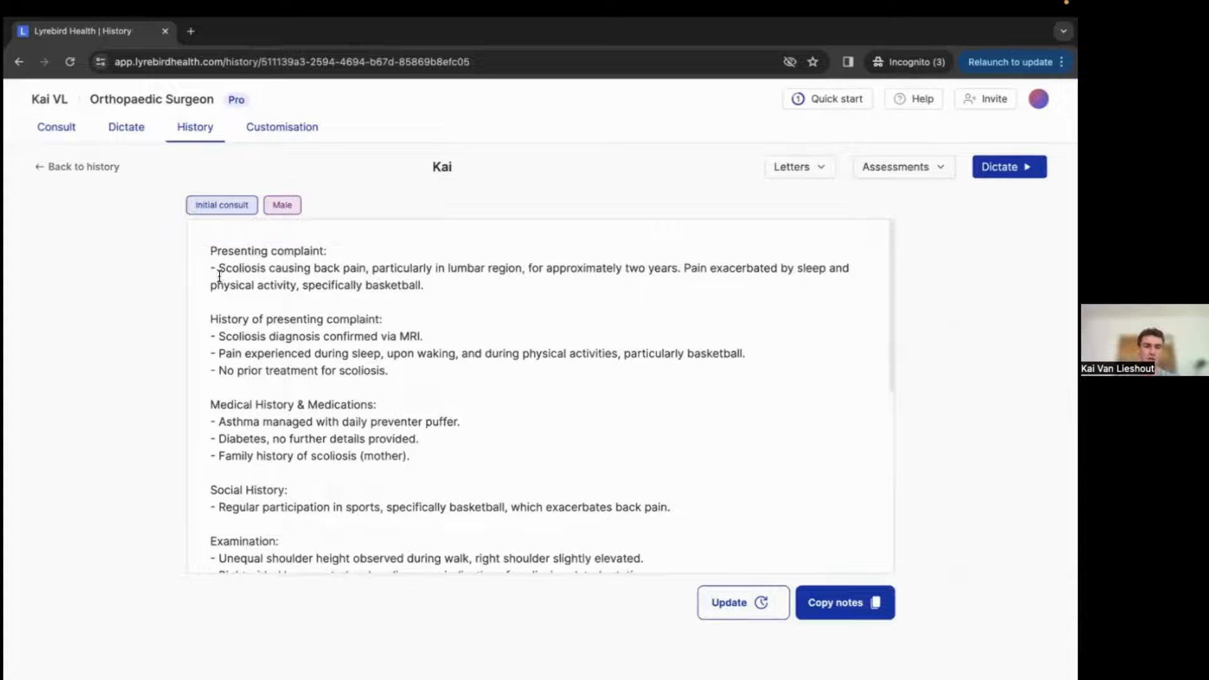
pyautogui.scroll(-1, 282, 450)
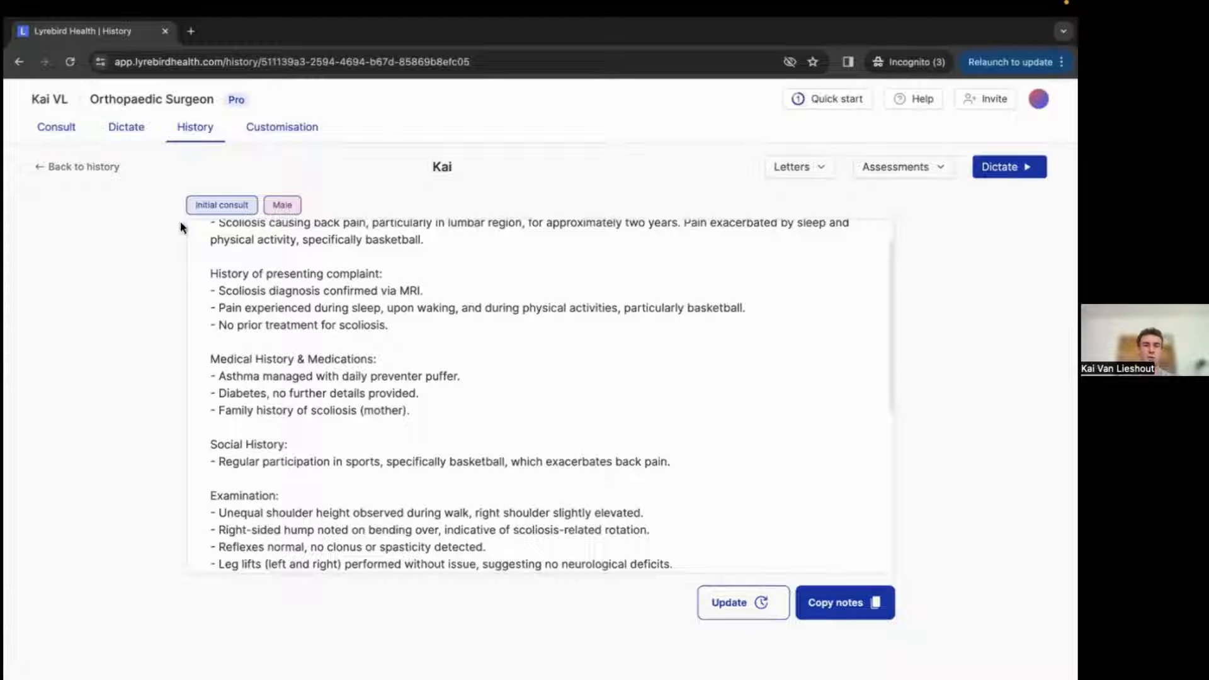
pyautogui.click(80, 173)
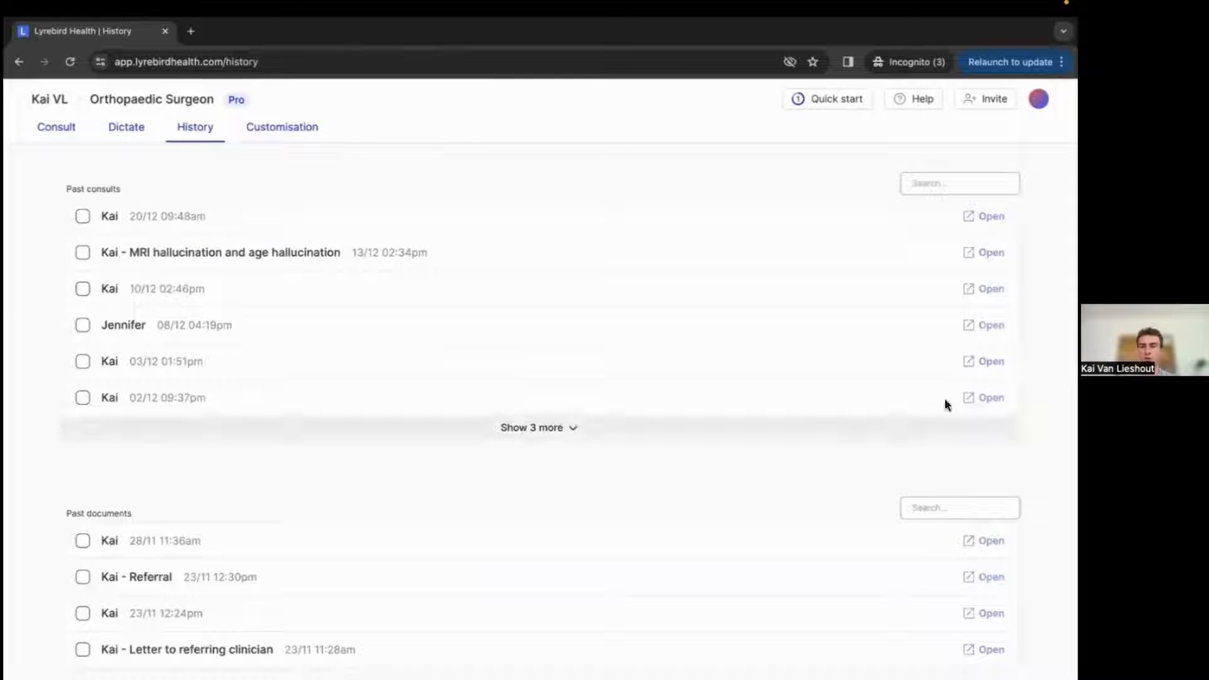
pyautogui.click(945, 398)
pyautogui.scroll(-1, 342, 353)
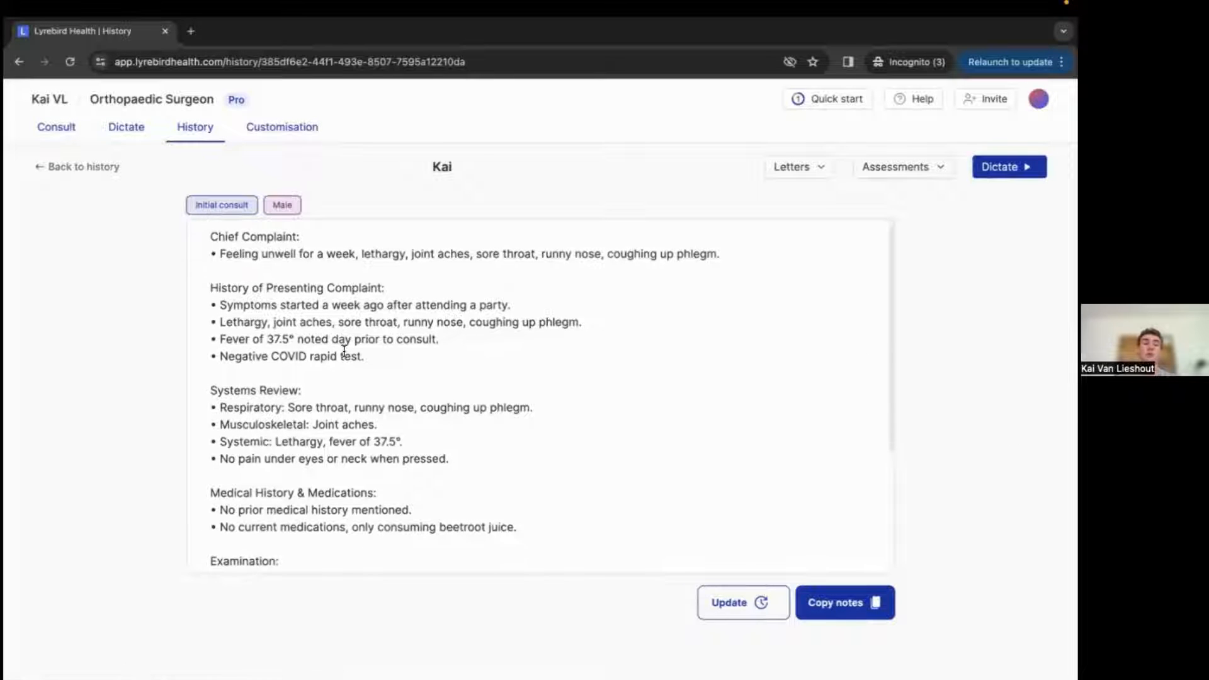
pyautogui.scroll(1, 337, 378)
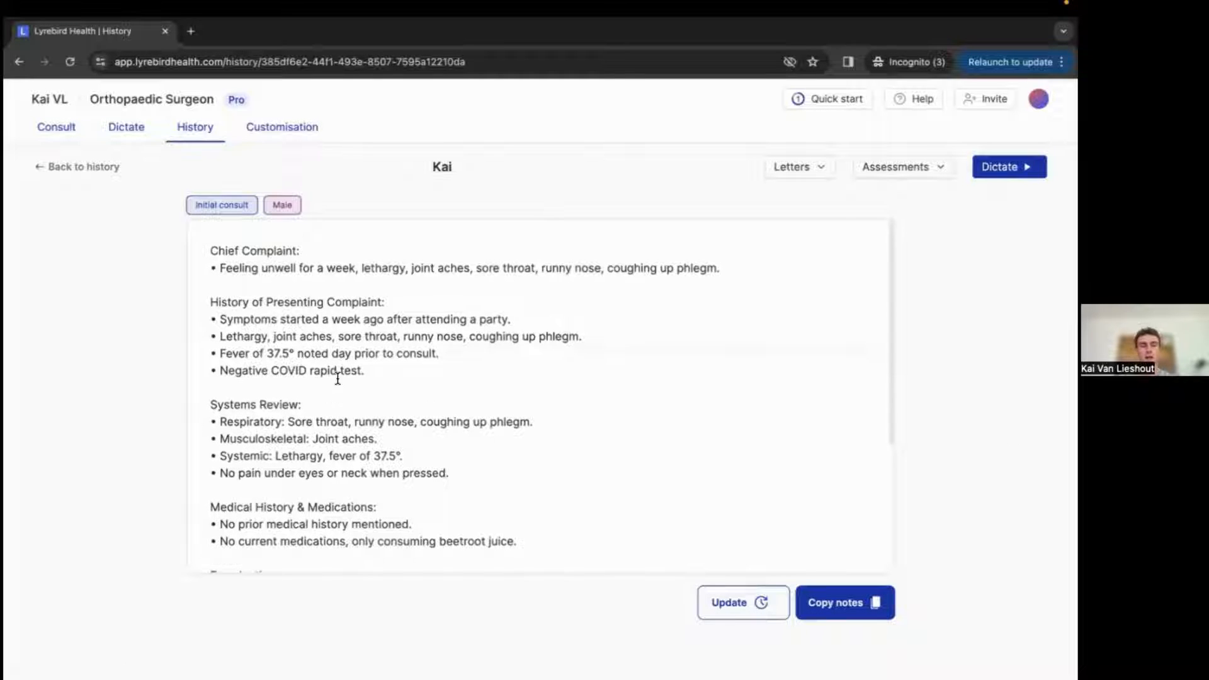
# Edit the chief complaint line to remove its bullet and prefix it with "Has been".
pyautogui.click(221, 270)
pyautogui.press('BackSpace')
pyautogui.press('BackSpace')
pyautogui.press('BackSpace')
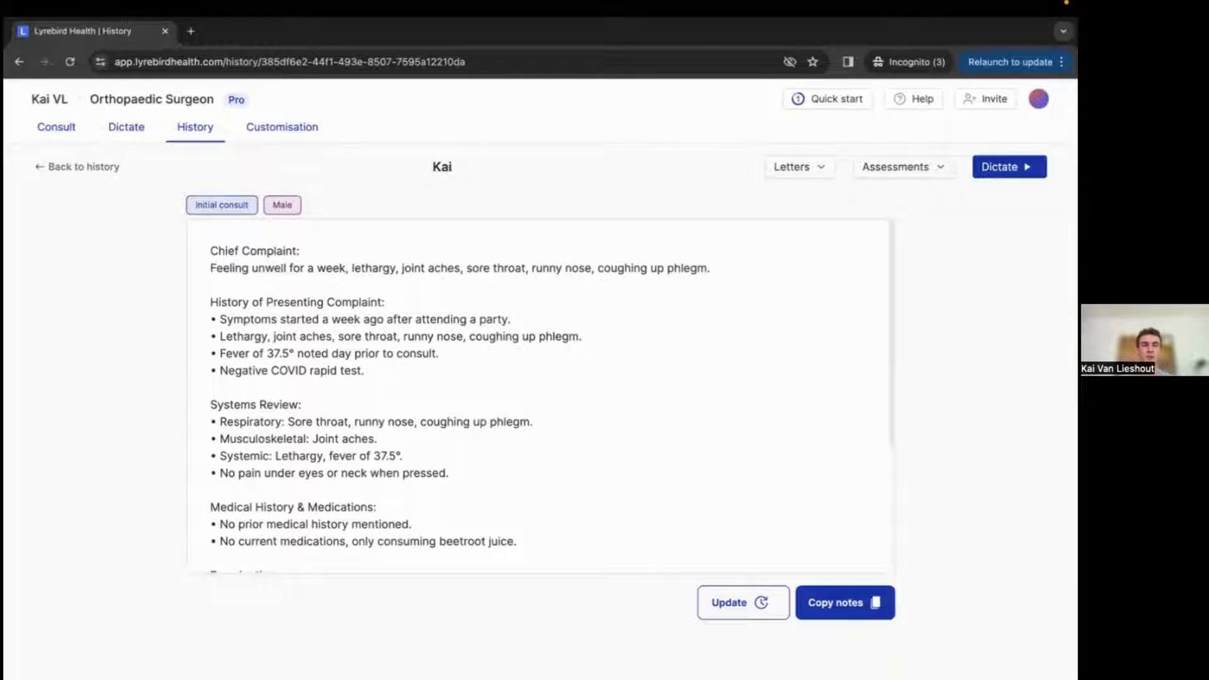
pyautogui.press('Return')
pyautogui.write('Has been')
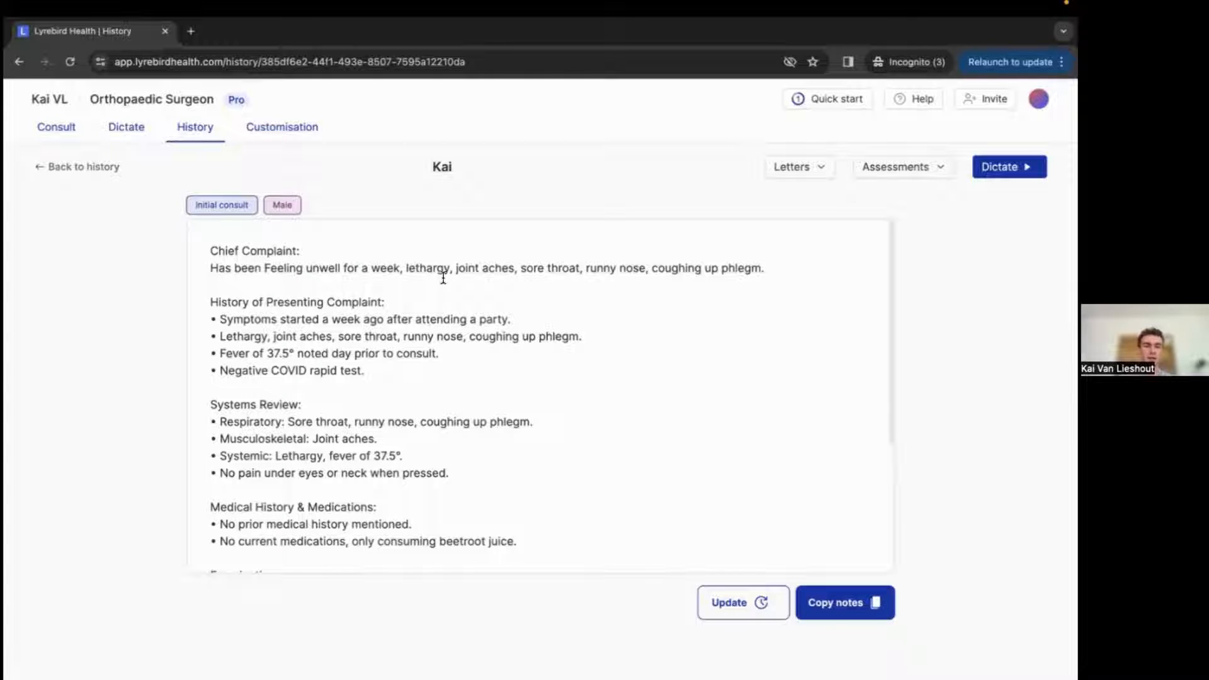
pyautogui.click(370, 285)
# Open patient notes customisation and write the initial notes instruction: Always add a "Impression:" heading after "Physical Exam".
pyautogui.click(275, 132)
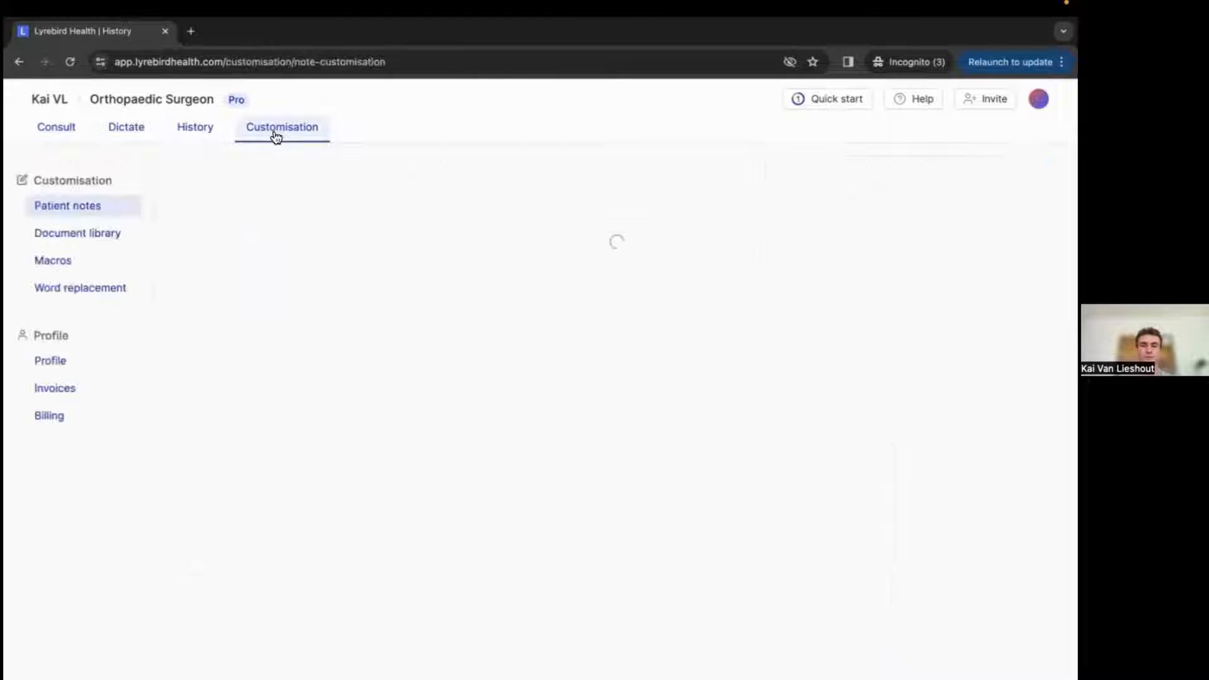
pyautogui.scroll(-2, 572, 516)
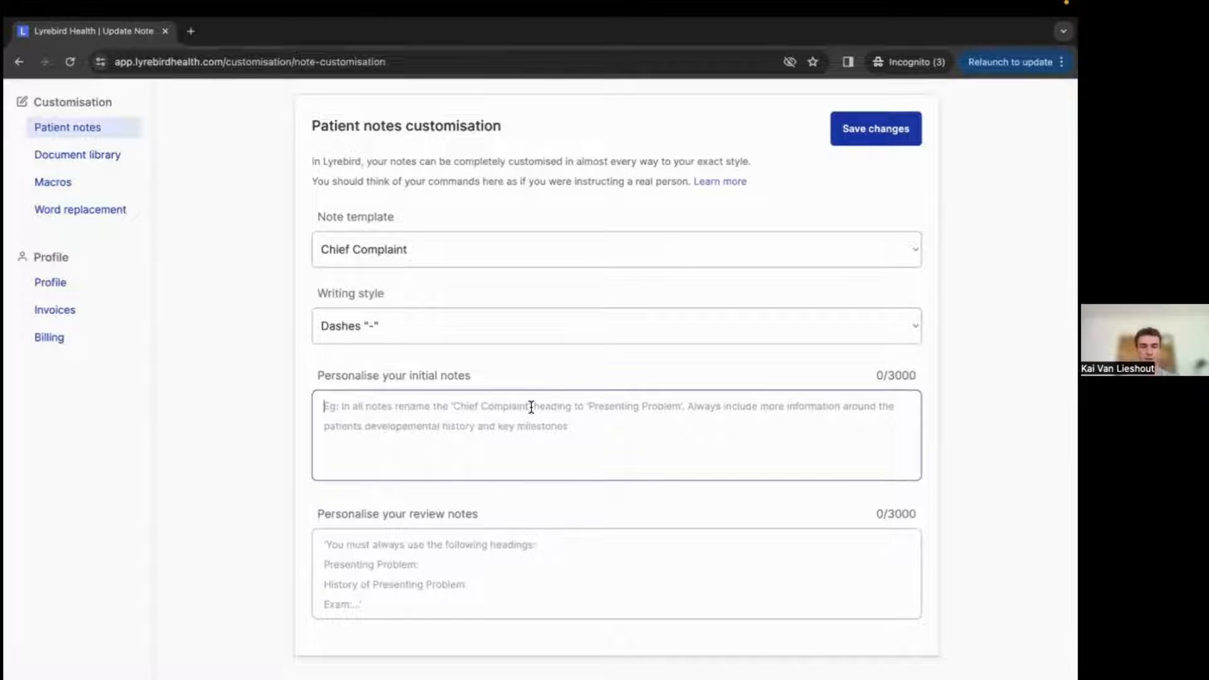
pyautogui.click(531, 407)
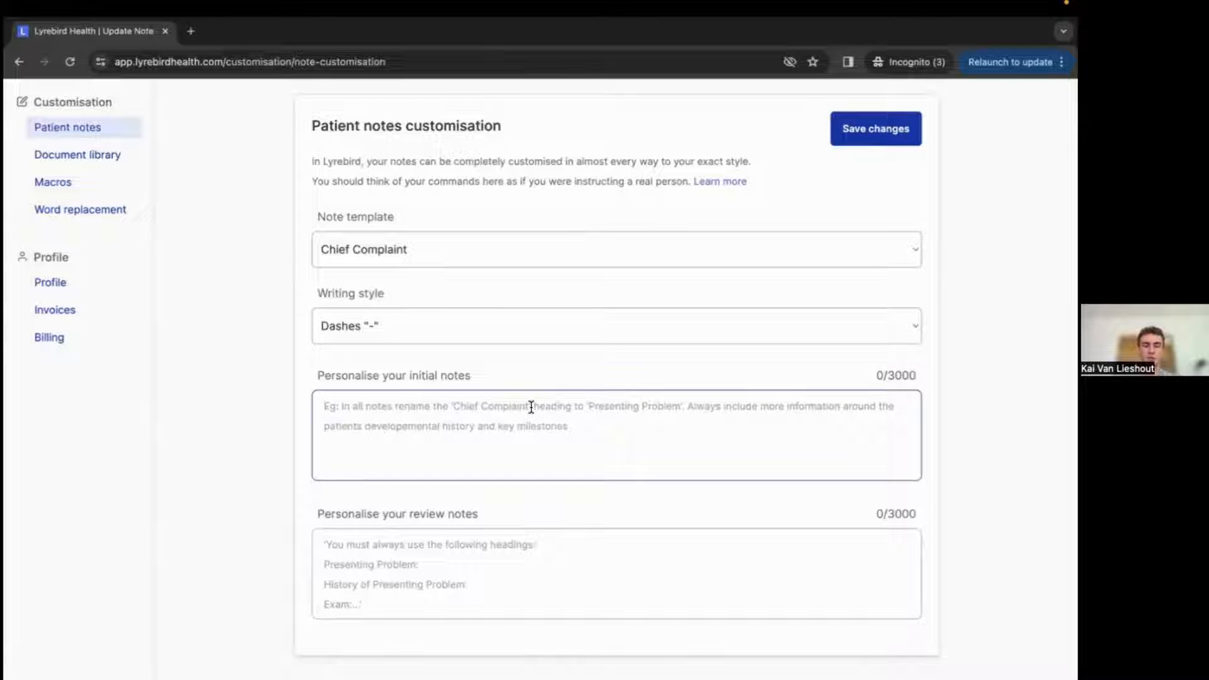
pyautogui.write('Always add ')
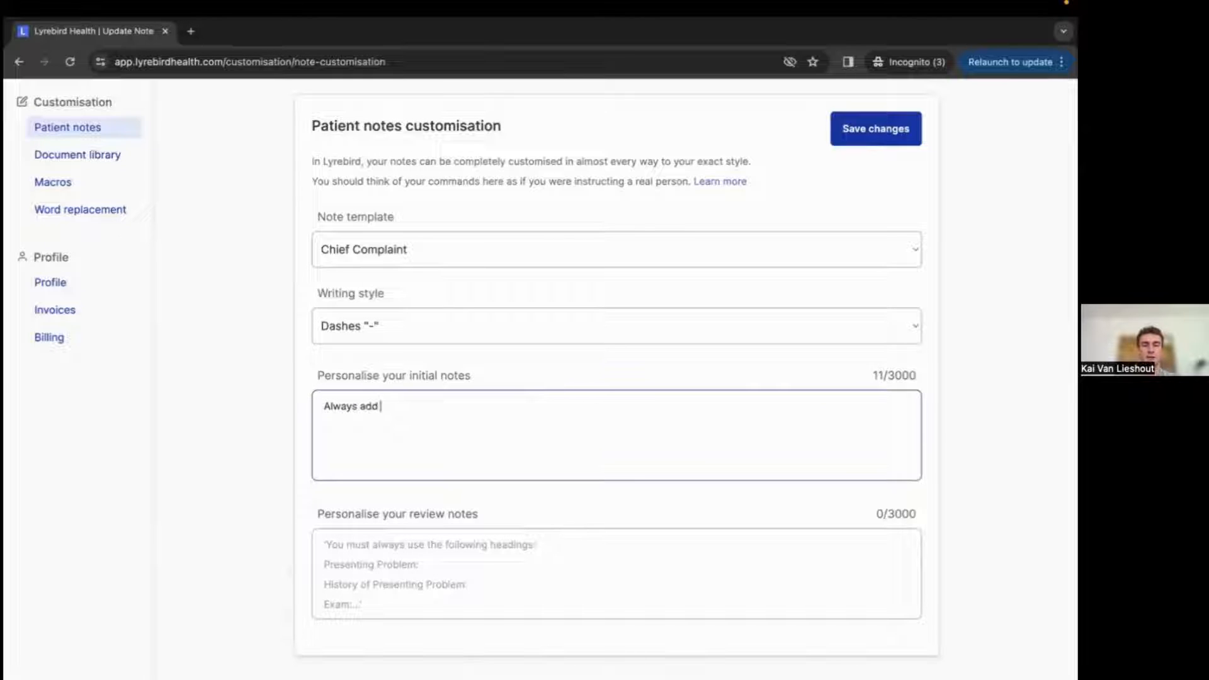
pyautogui.write('the')
pyautogui.press('BackSpace')
pyautogui.press('BackSpace')
pyautogui.press('BackSpace')
pyautogui.press('BackSpace')
pyautogui.write('a "Impression')
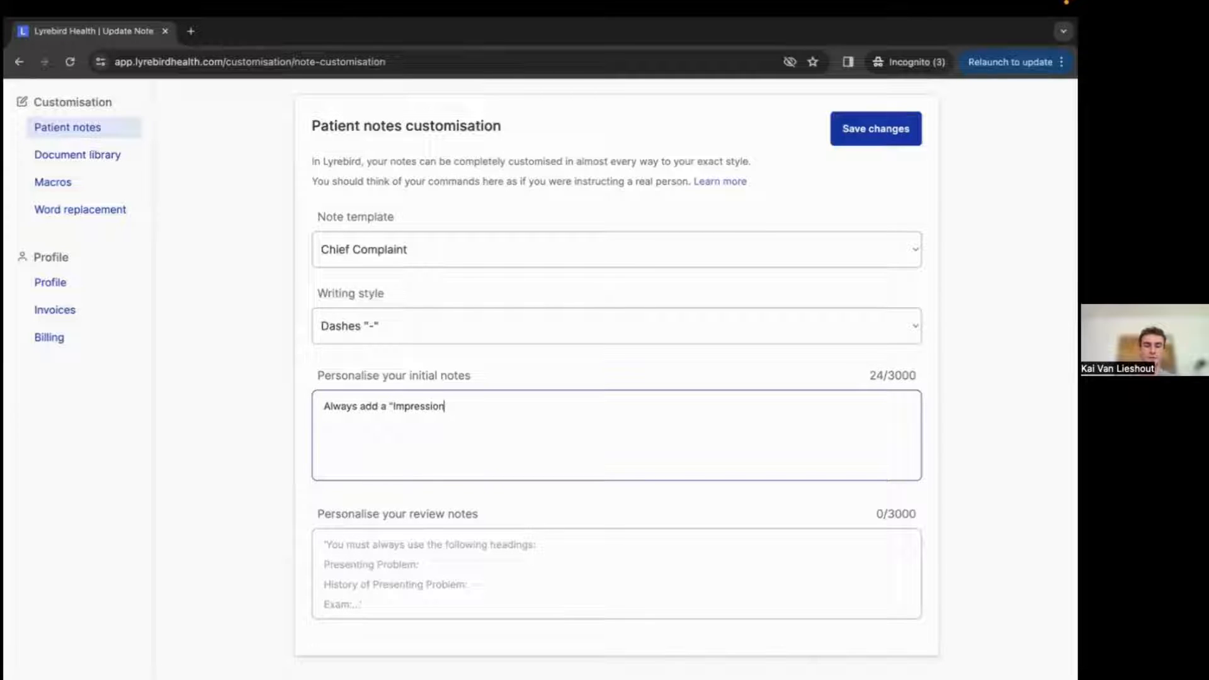
pyautogui.write(':" heading after ')
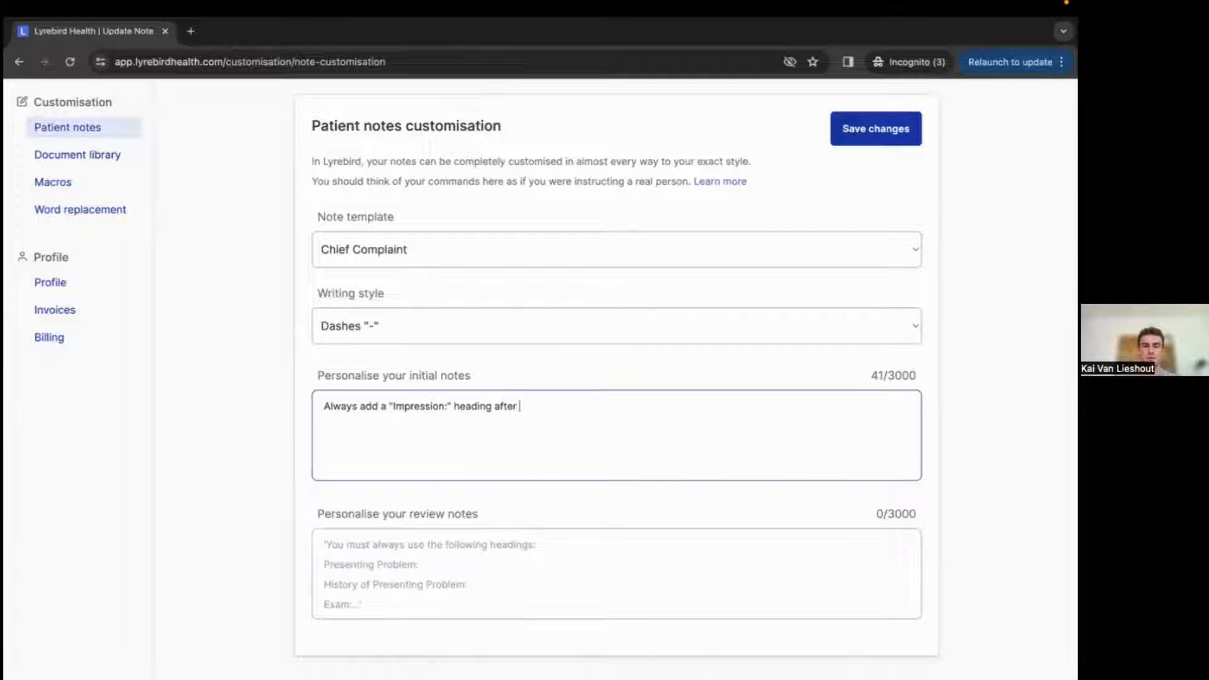
pyautogui.write('Physical Exam')
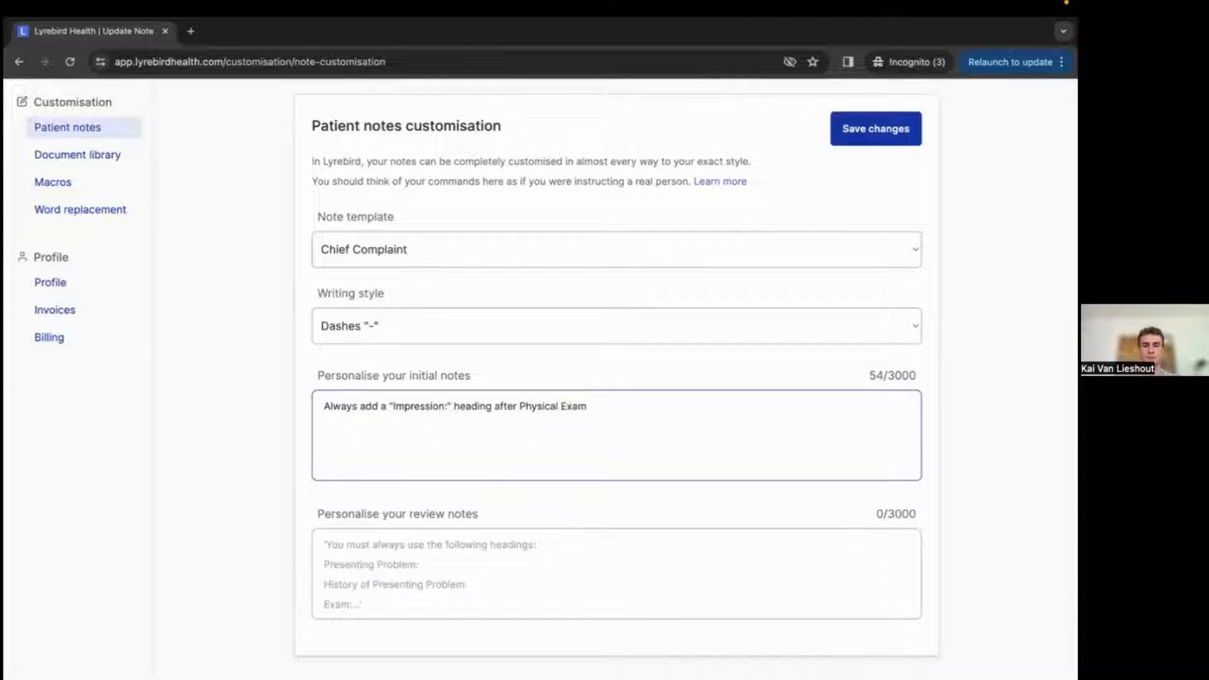
pyautogui.write('"')
pyautogui.click(520, 406)
pyautogui.write('"')
pyautogui.click(613, 404)
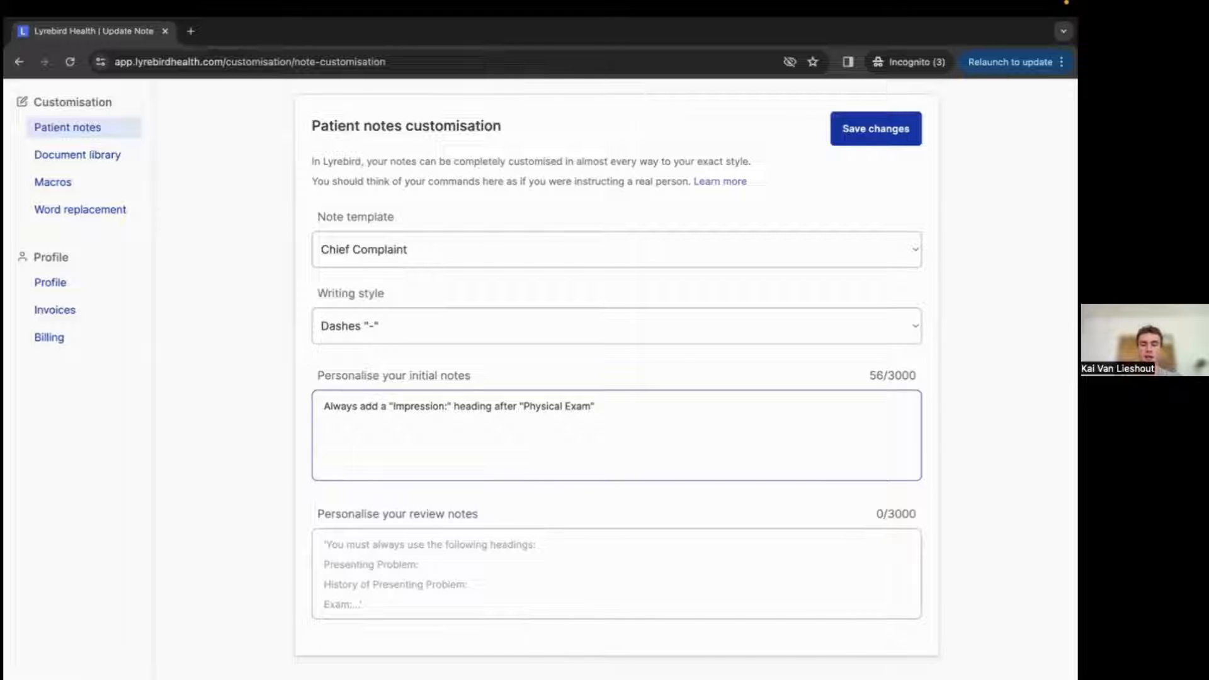
# Continue the initial notes with ". under this heading include my impression of the patients presenting problem as well as any diagnosis made.".
pyautogui.write('In this')
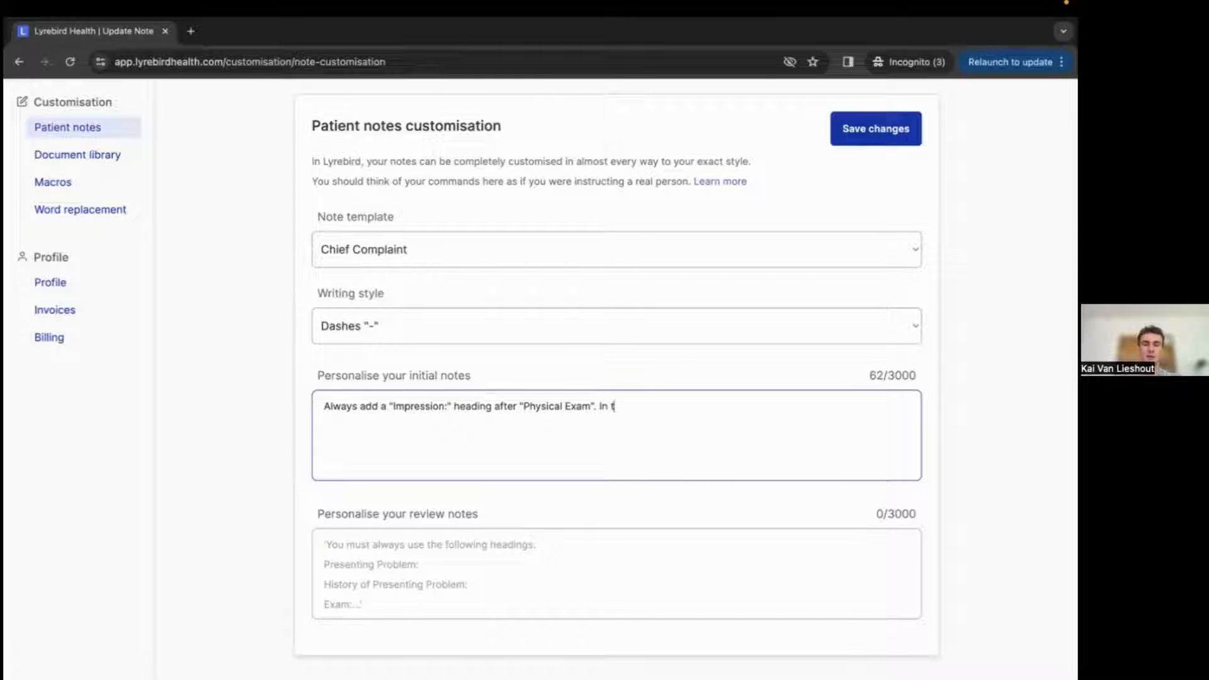
pyautogui.press('BackSpace')
pyautogui.press('BackSpace')
pyautogui.press('BackSpace')
pyautogui.press('BackSpace')
pyautogui.press('BackSpace')
pyautogui.press('BackSpace')
pyautogui.press('BackSpace')
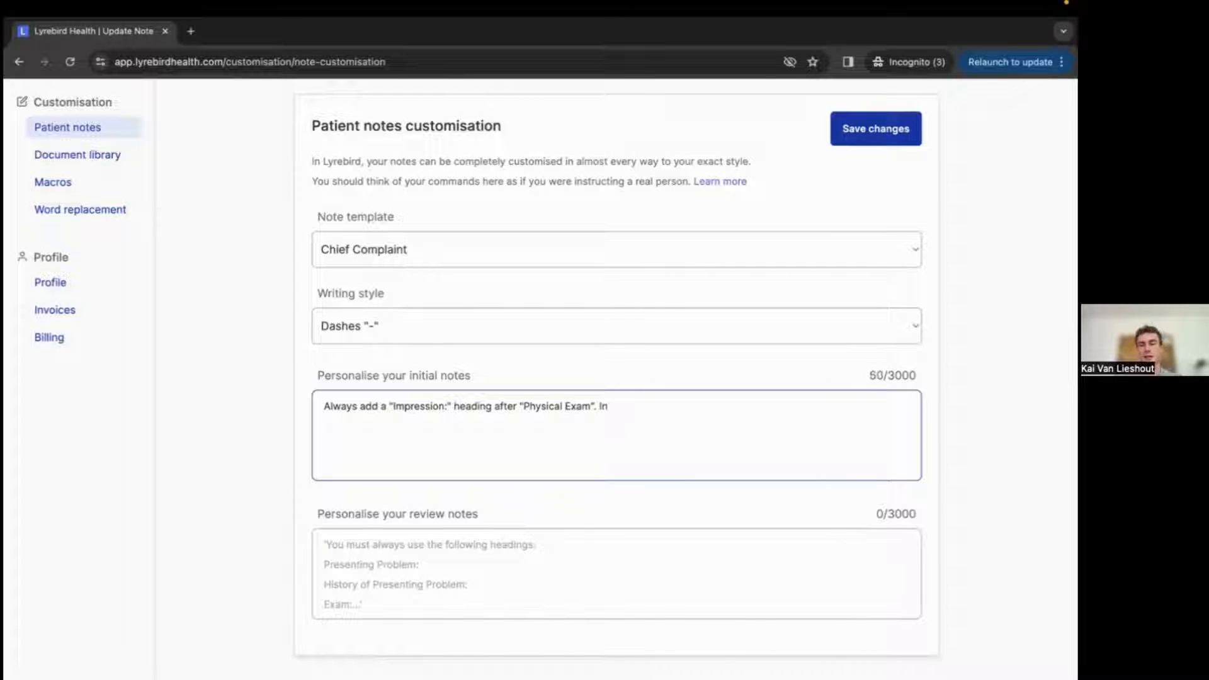
pyautogui.write('under this heading')
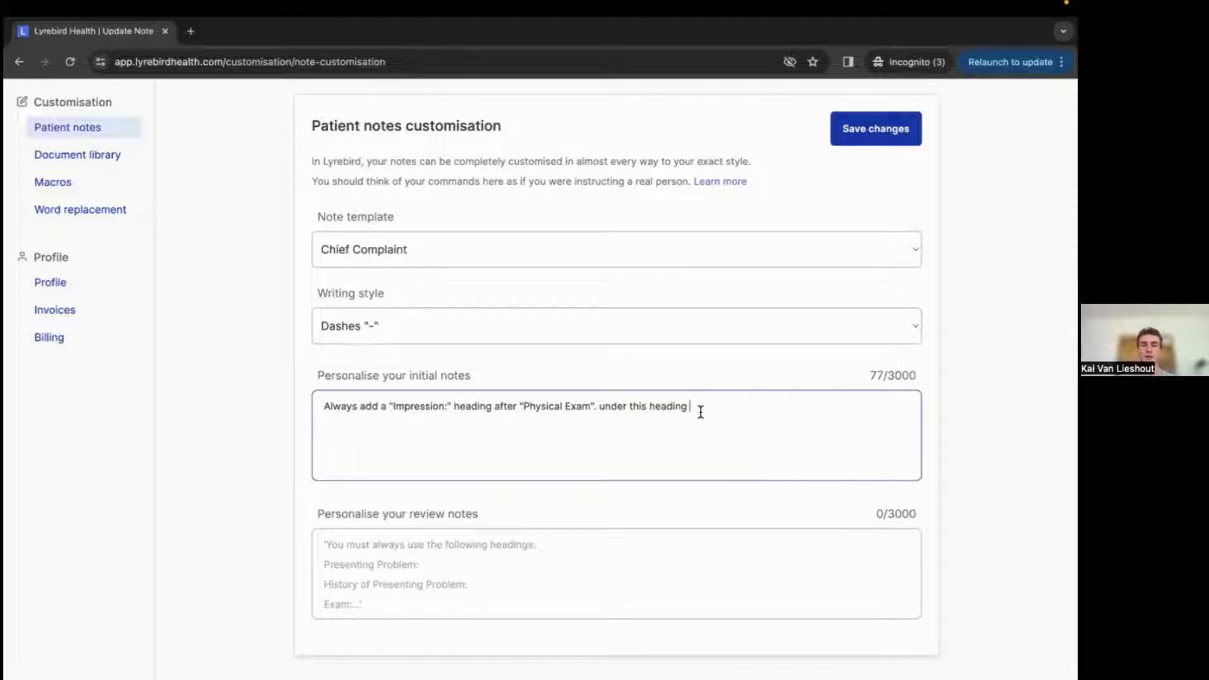
pyautogui.write('incl')
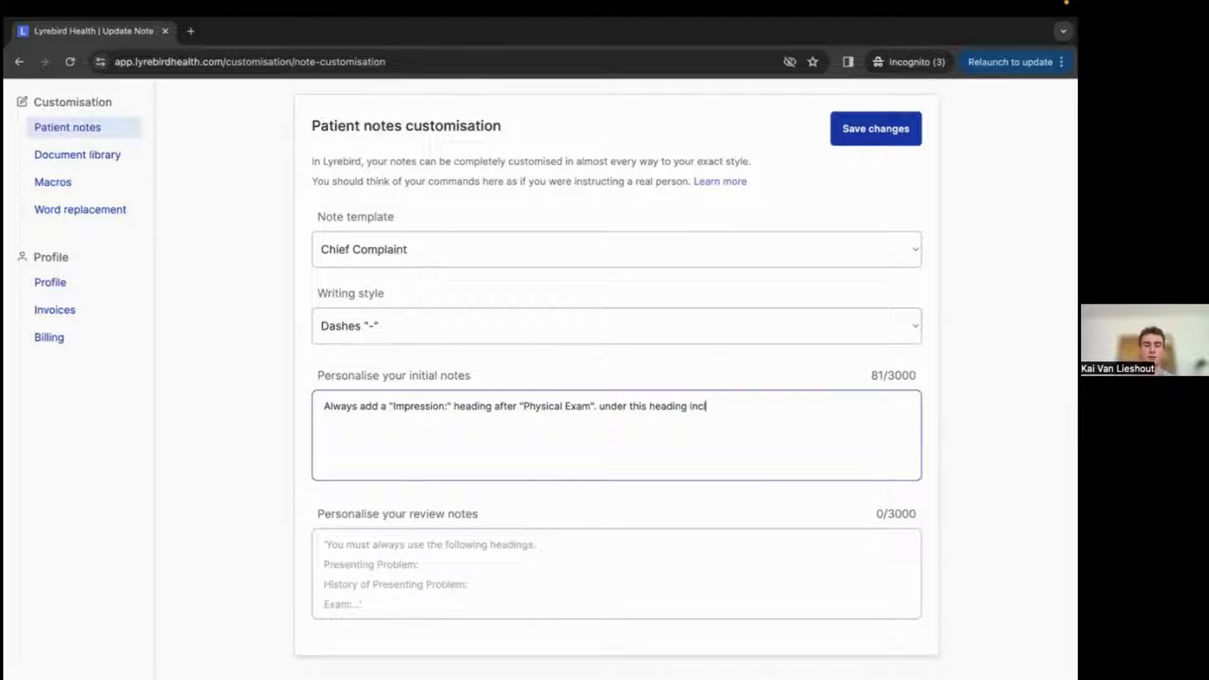
pyautogui.write('ude my impre')
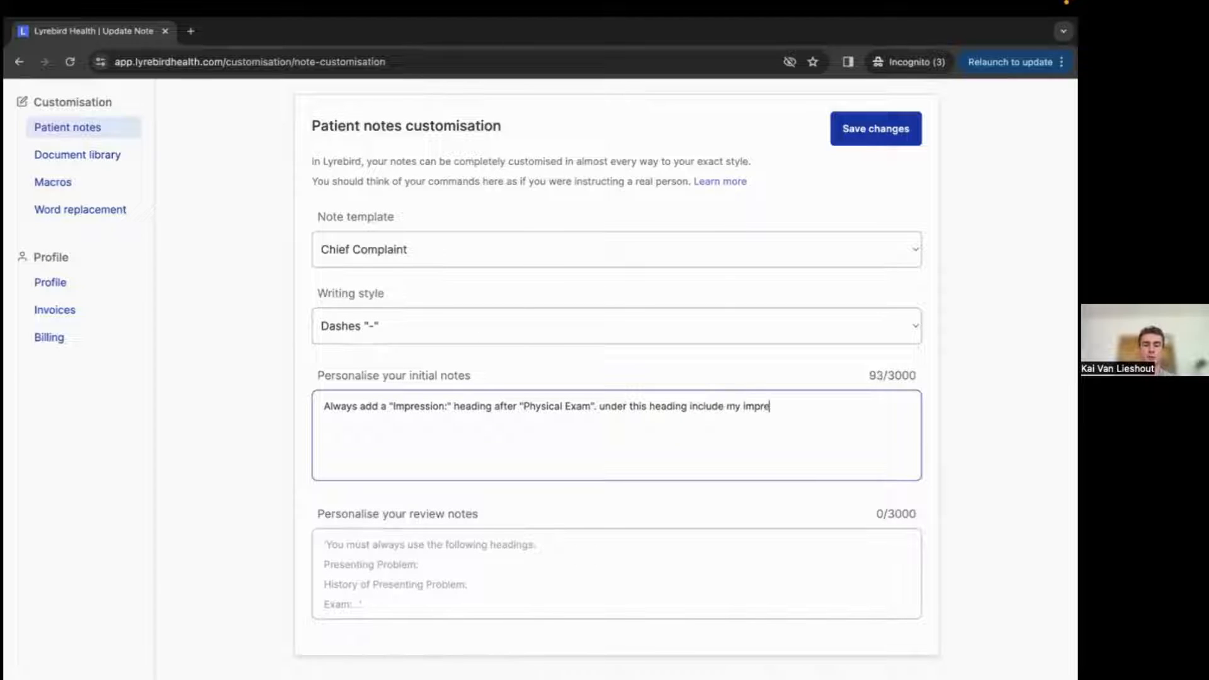
pyautogui.write('ssion of the patien')
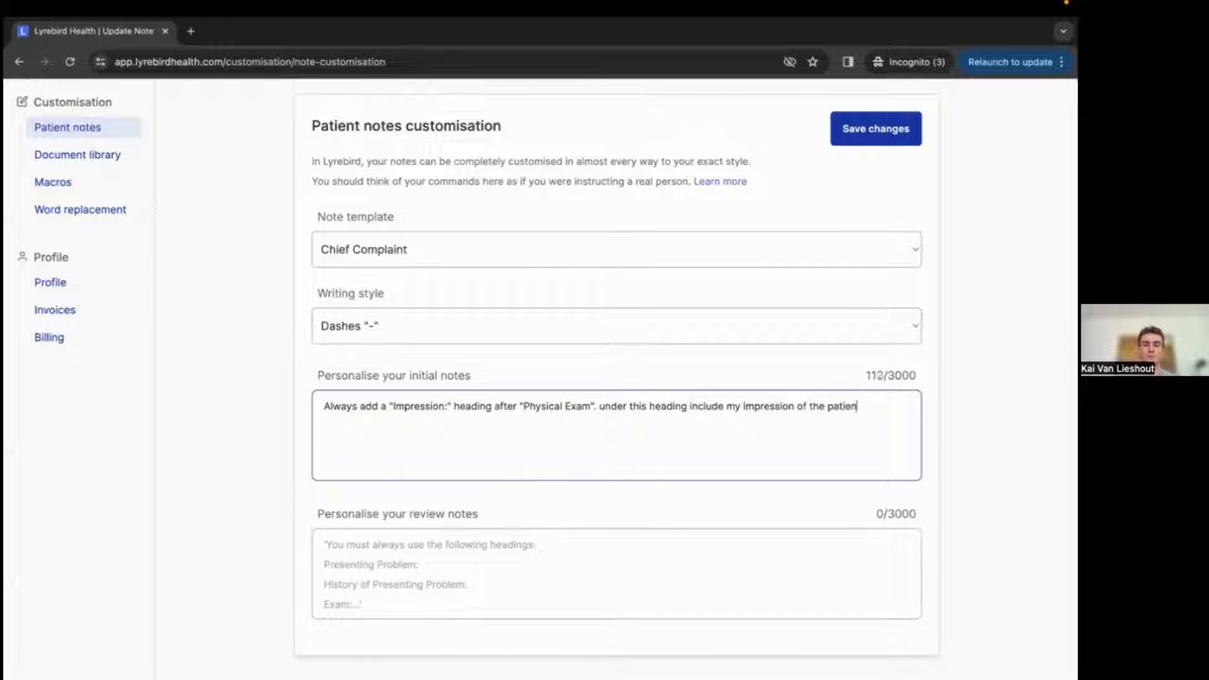
pyautogui.write('ts presenti')
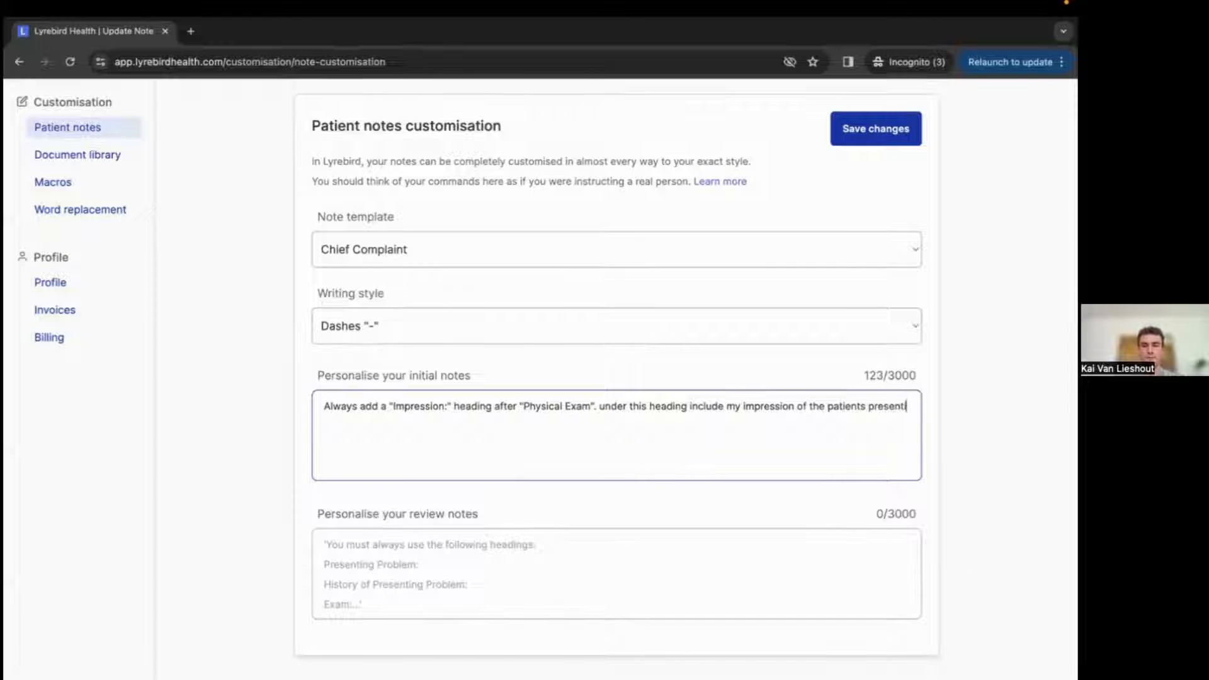
pyautogui.write('ng problem')
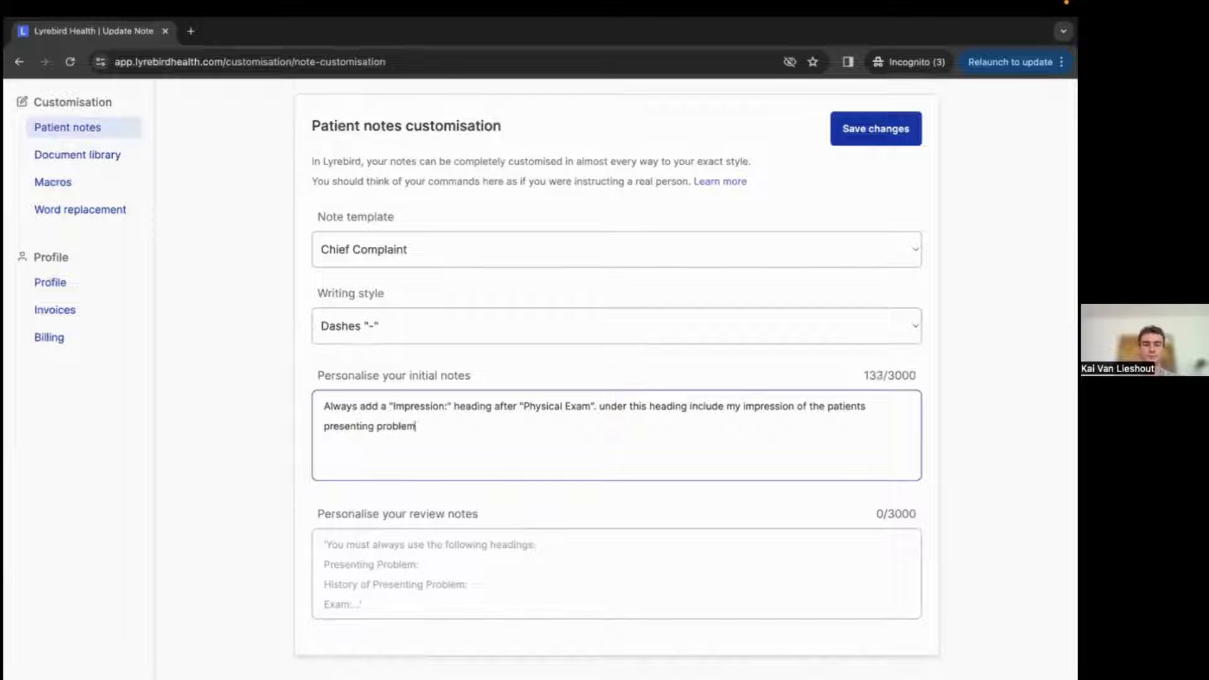
pyautogui.write(' as well as an')
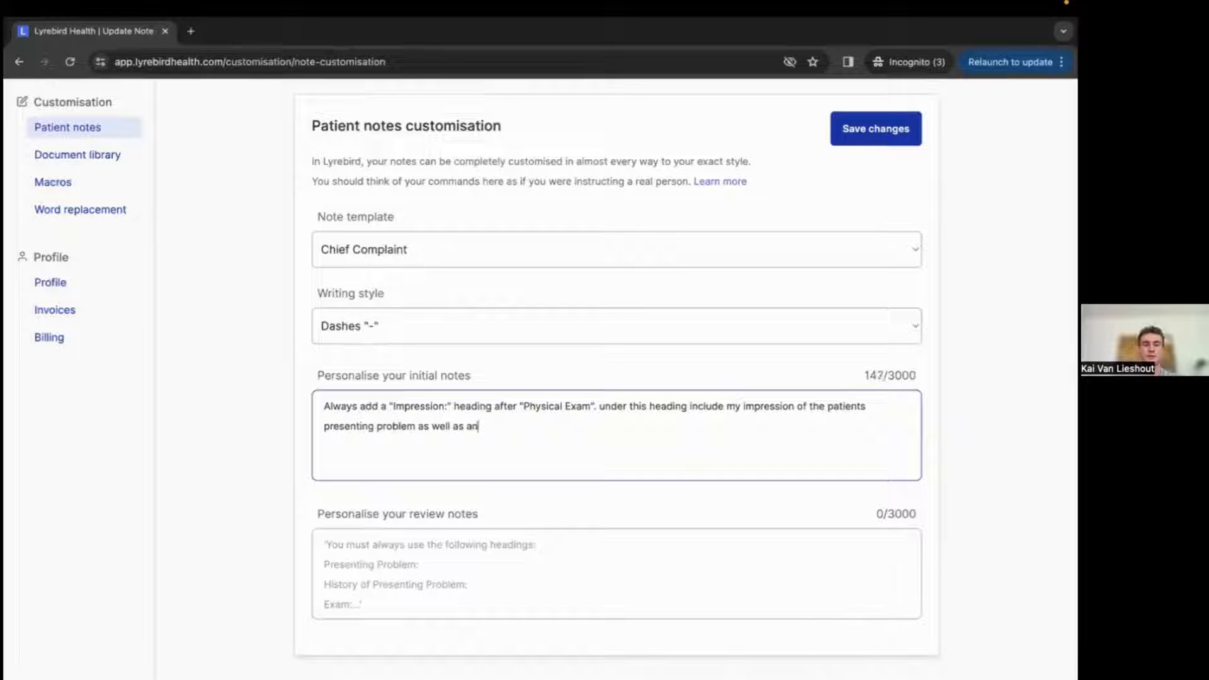
pyautogui.write('y diagnosis made.')
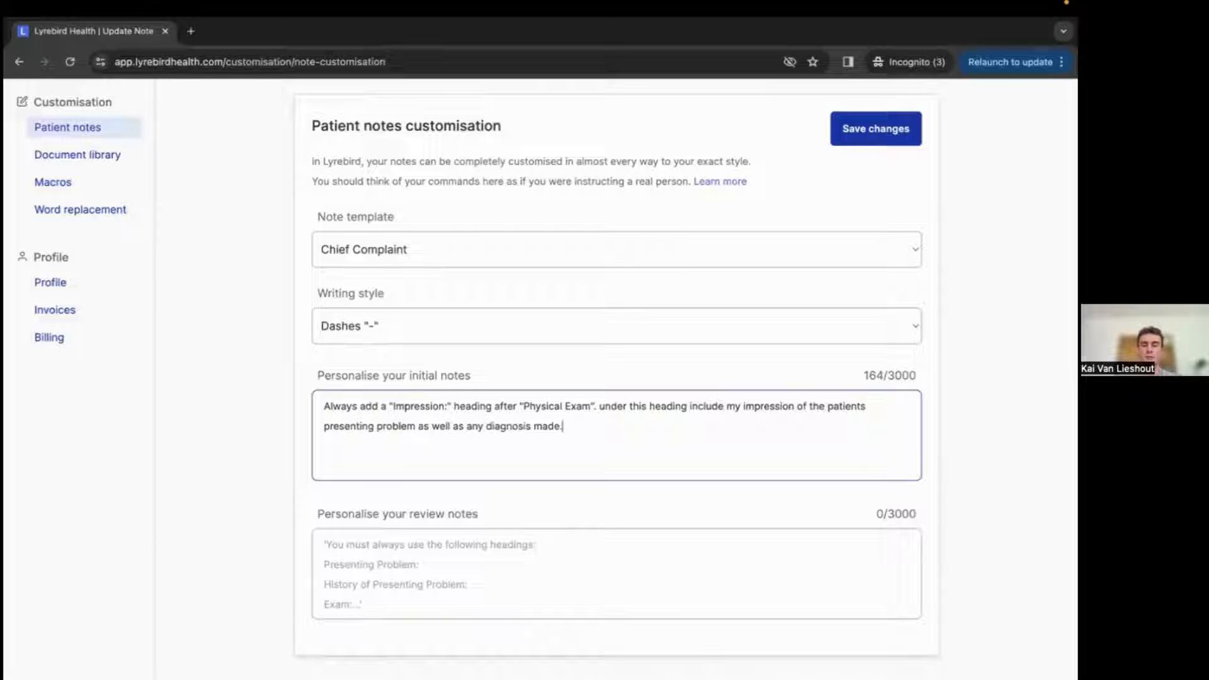
# Copy the whole initial notes instruction and paste it into the review notes field.
pyautogui.moveTo(587, 430); pyautogui.dragTo(323, 407)
pyautogui.hotkey('ctrl', 'c')
pyautogui.click(572, 430)
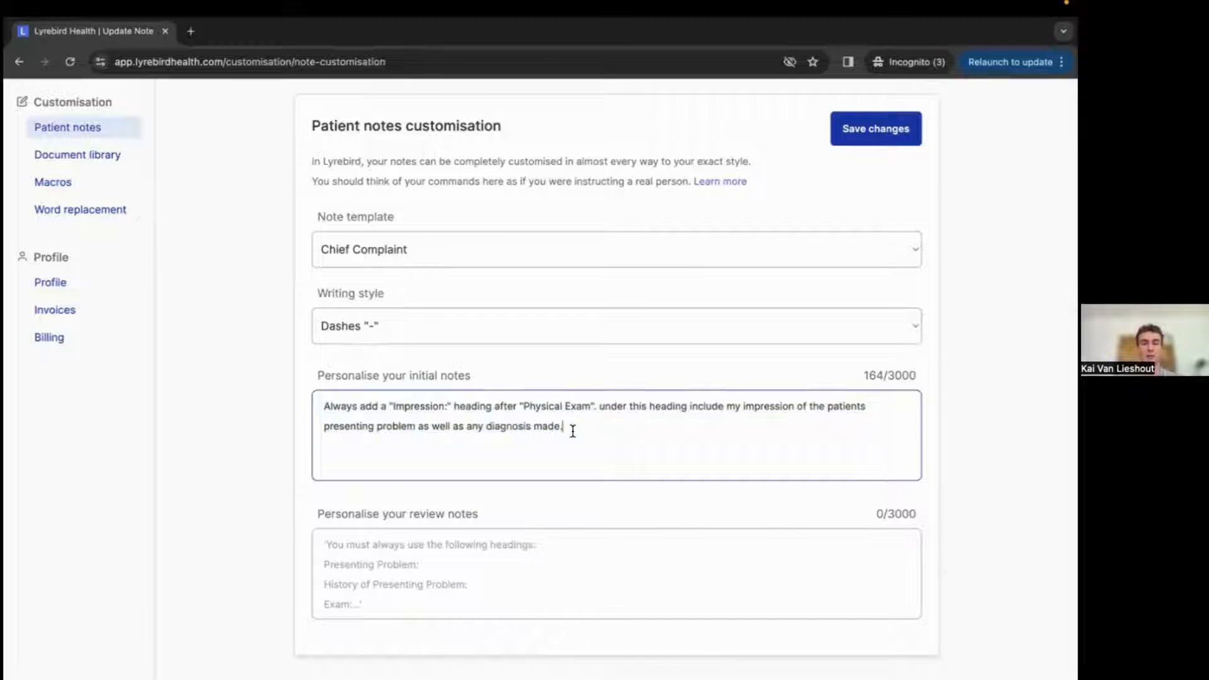
pyautogui.click(404, 552)
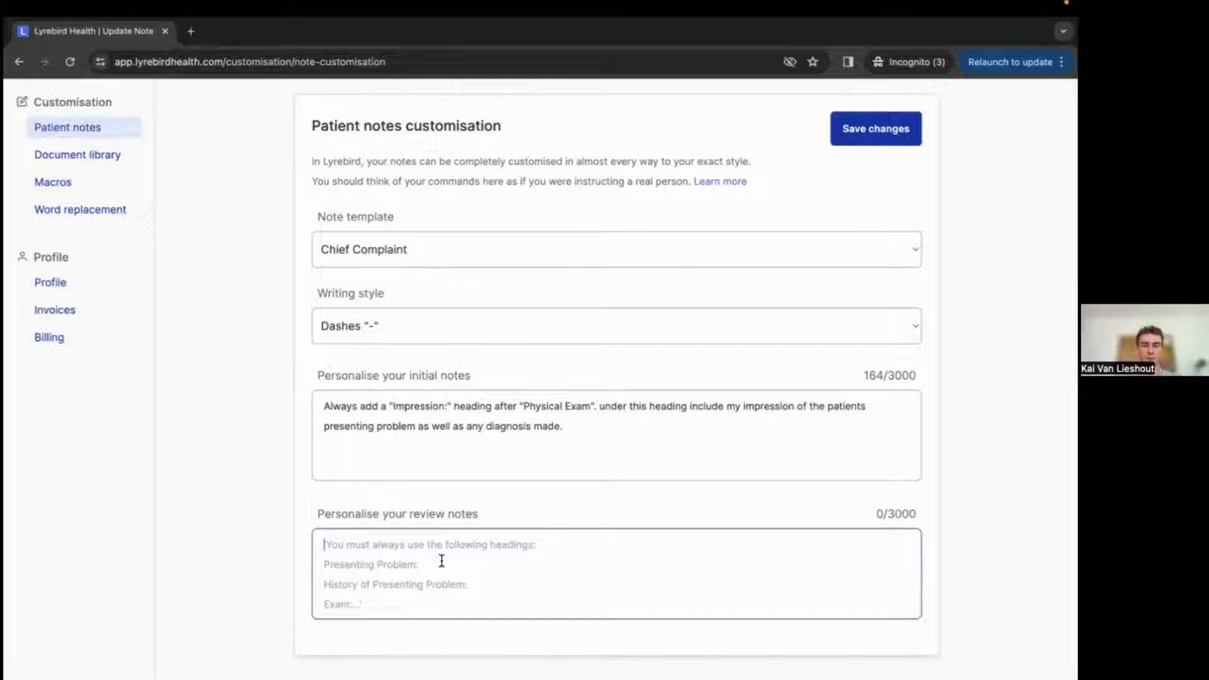
pyautogui.hotkey('ctrl', 'v')
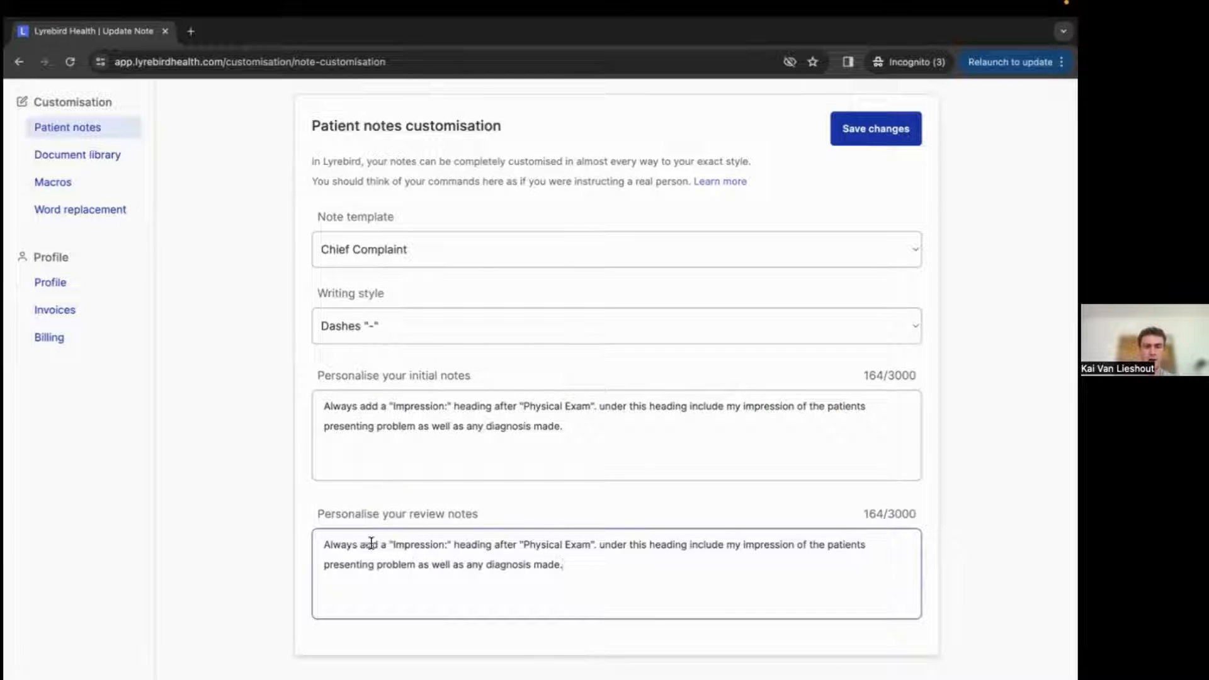
# In the review notes, change "add a" to "replace the".
pyautogui.moveTo(358, 546); pyautogui.dragTo(387, 546)
pyautogui.write('replace t')
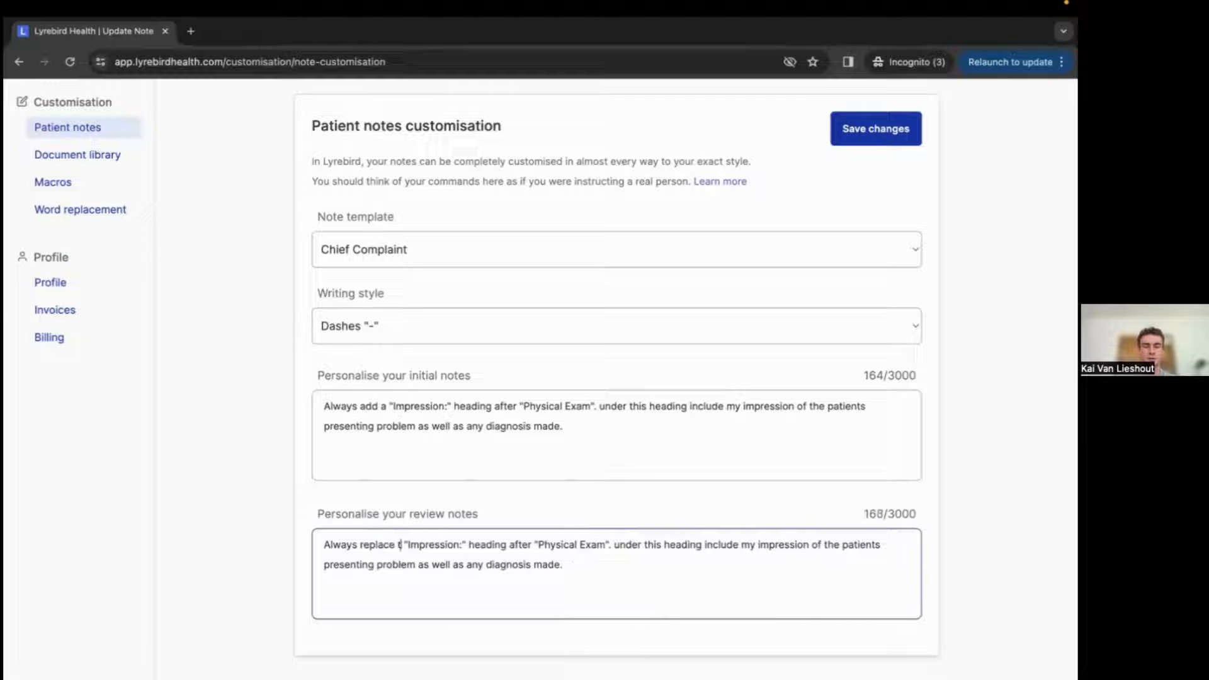
pyautogui.write('he')
# In the review notes, rename the quoted heading to "Investigations" and change "after" to "with".
pyautogui.moveTo(474, 545); pyautogui.dragTo(421, 546)
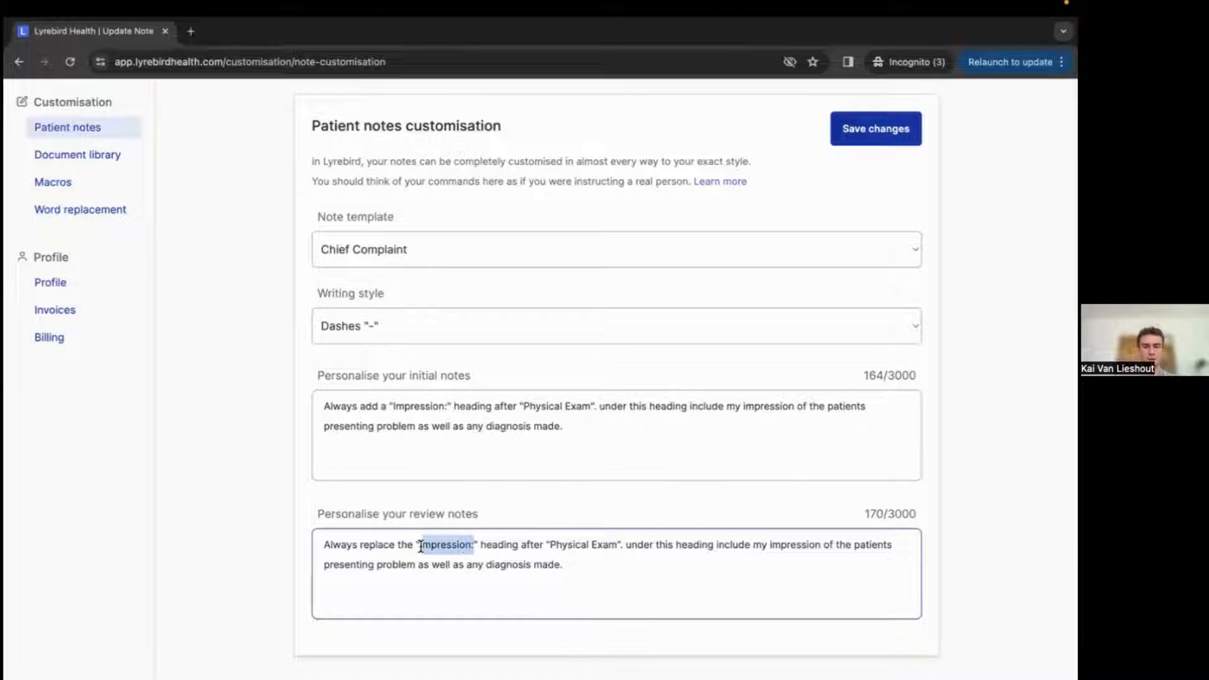
pyautogui.write('Investi')
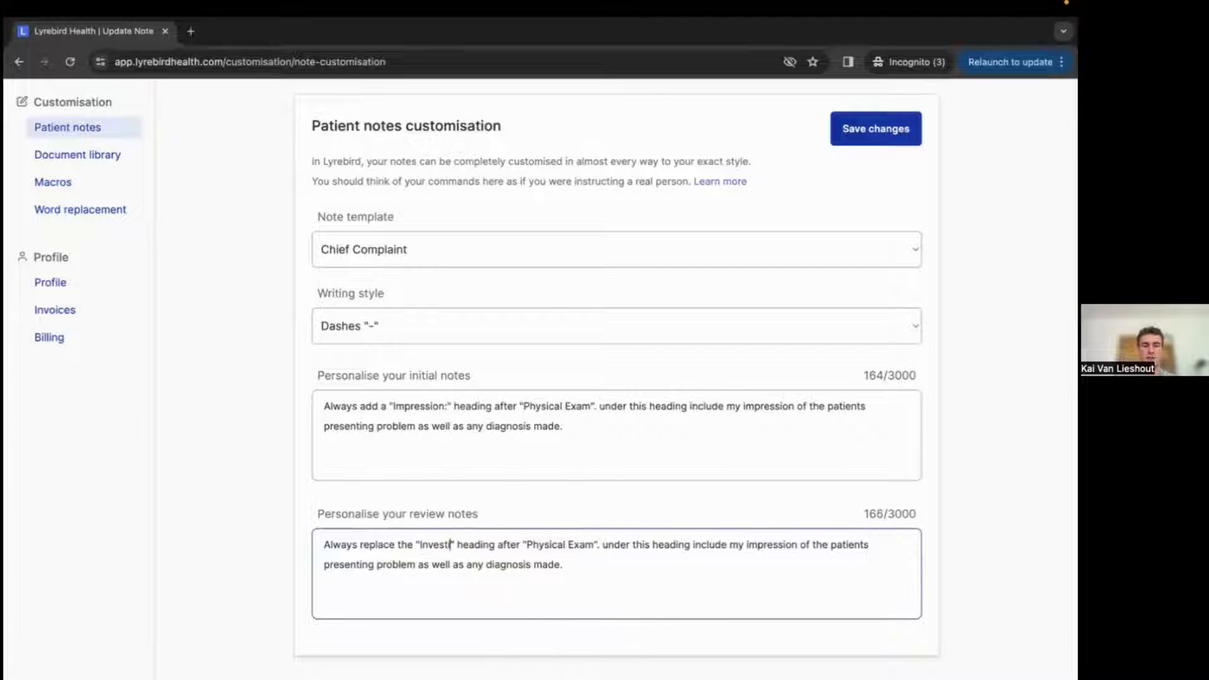
pyautogui.write('gations')
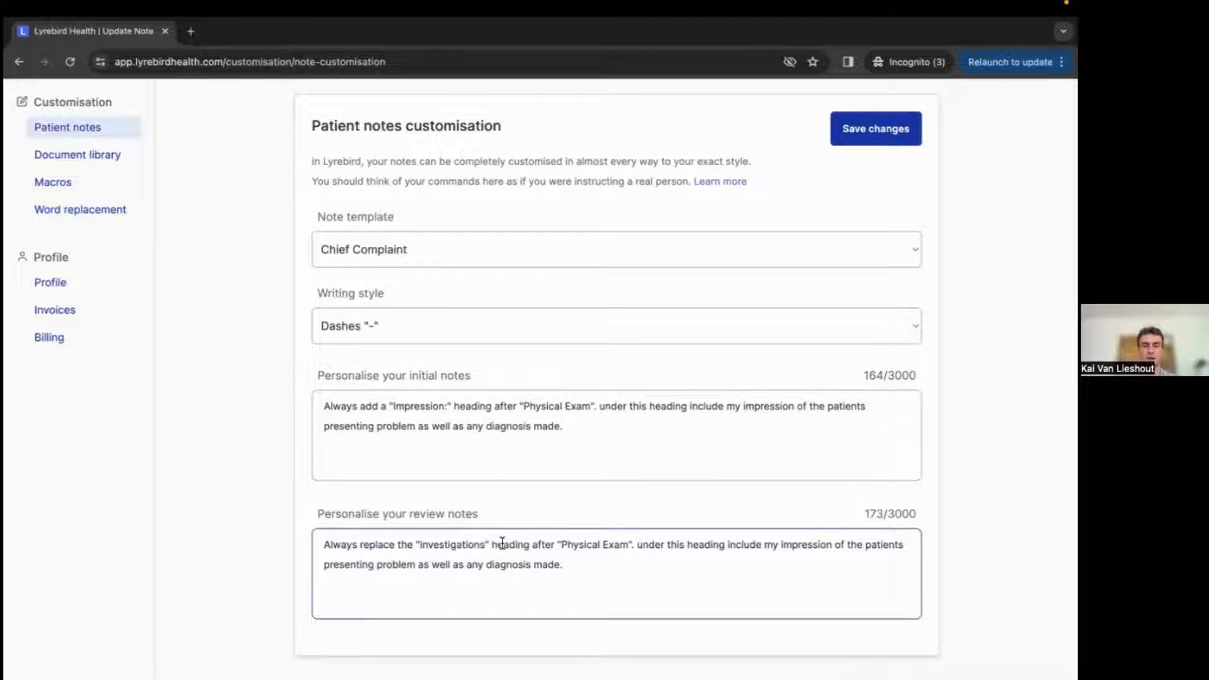
pyautogui.click(555, 546)
pyautogui.press('BackSpace')
pyautogui.press('BackSpace')
pyautogui.press('BackSpace')
pyautogui.press('BackSpace')
pyautogui.press('BackSpace')
pyautogui.press('BackSpace')
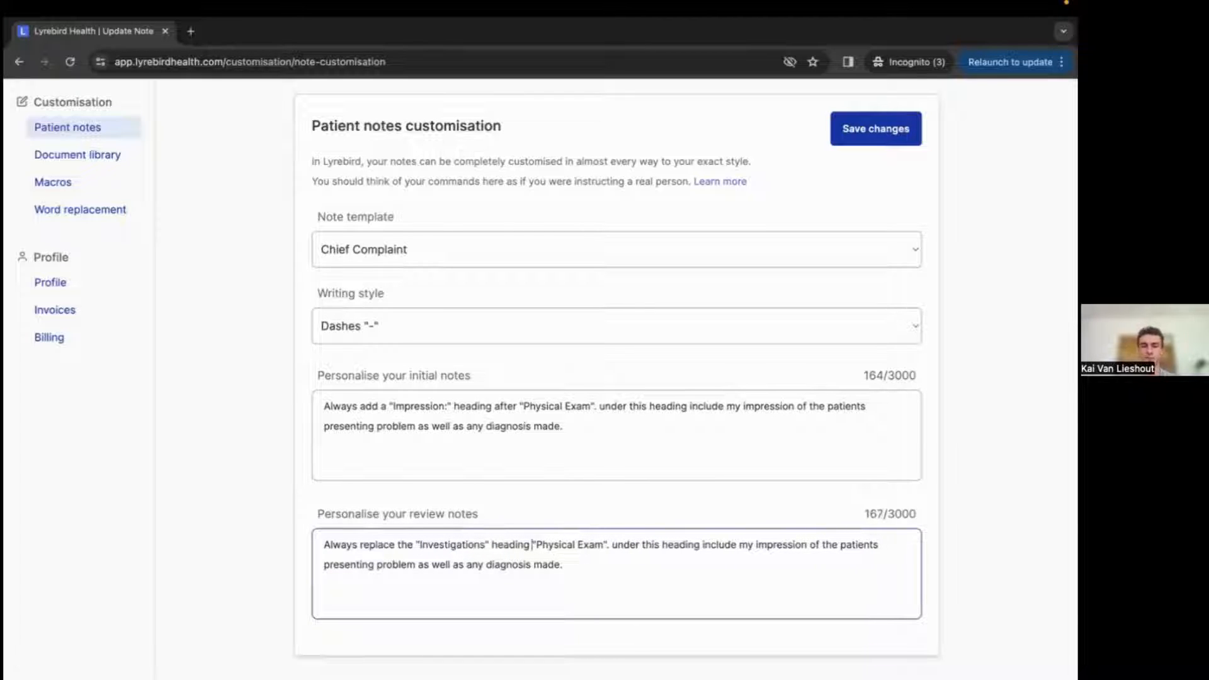
pyautogui.write('with:')
pyautogui.press('BackSpace')
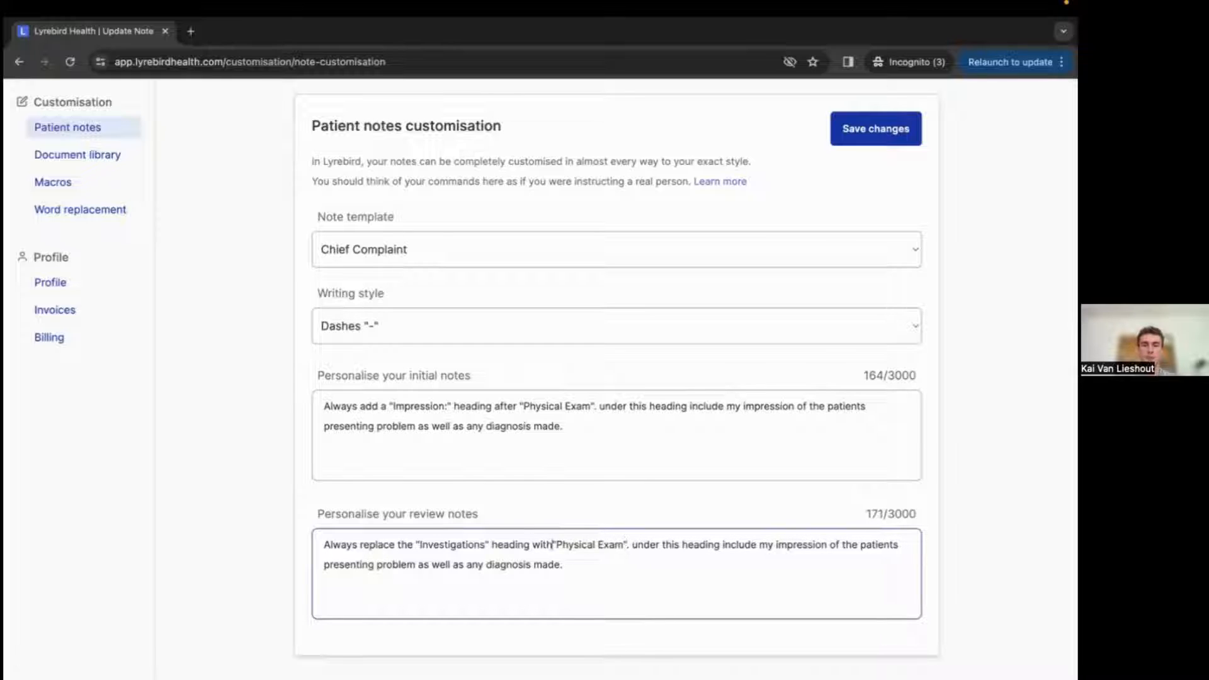
# Replace "Physical Exam" in the review notes with "Imaging" as the new heading name.
pyautogui.moveTo(627, 544); pyautogui.dragTo(562, 550)
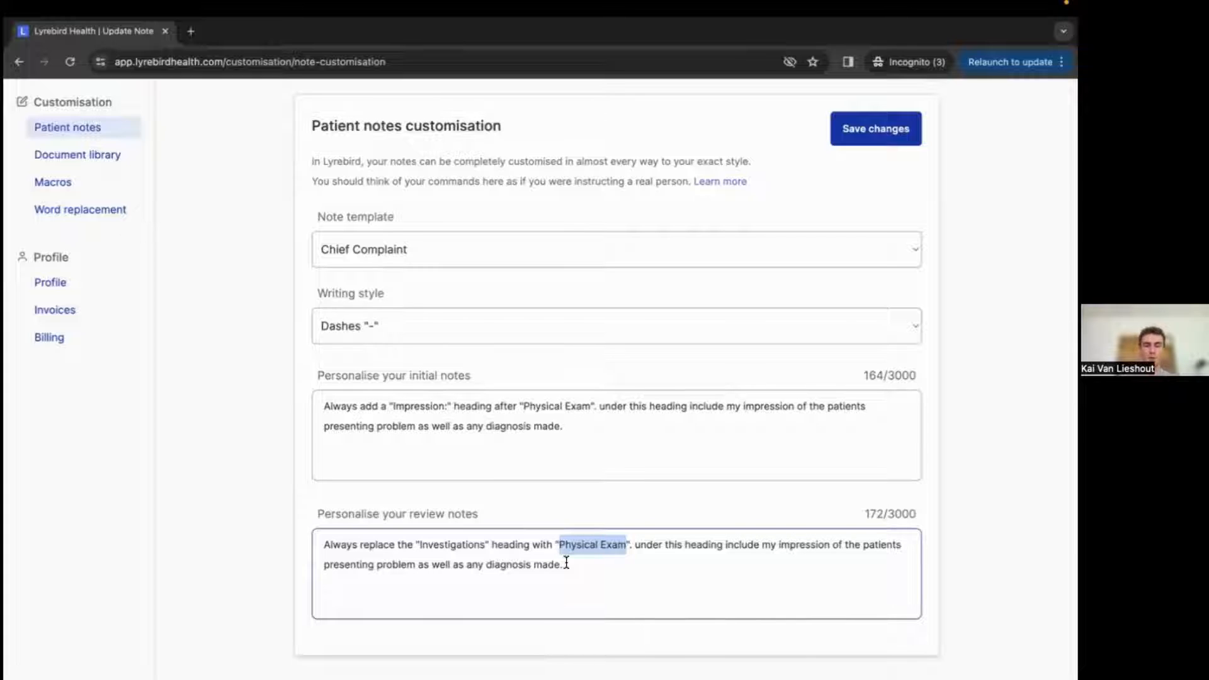
pyautogui.write('Imagine')
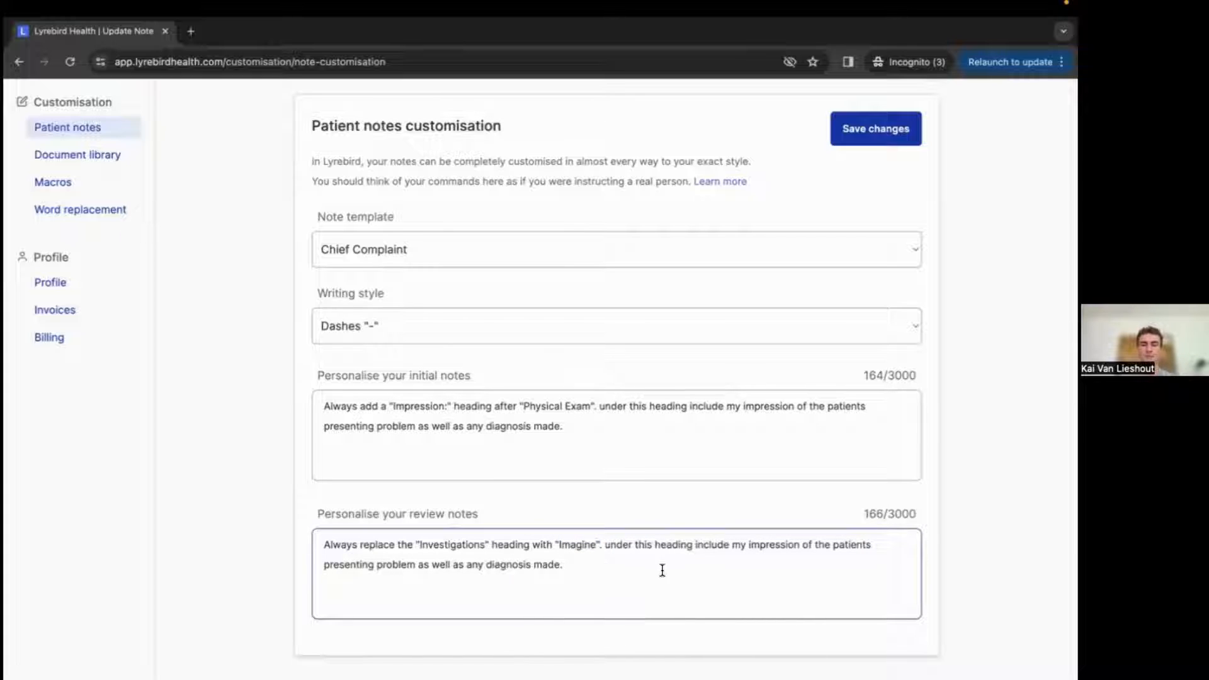
pyautogui.moveTo(642, 564); pyautogui.dragTo(603, 547)
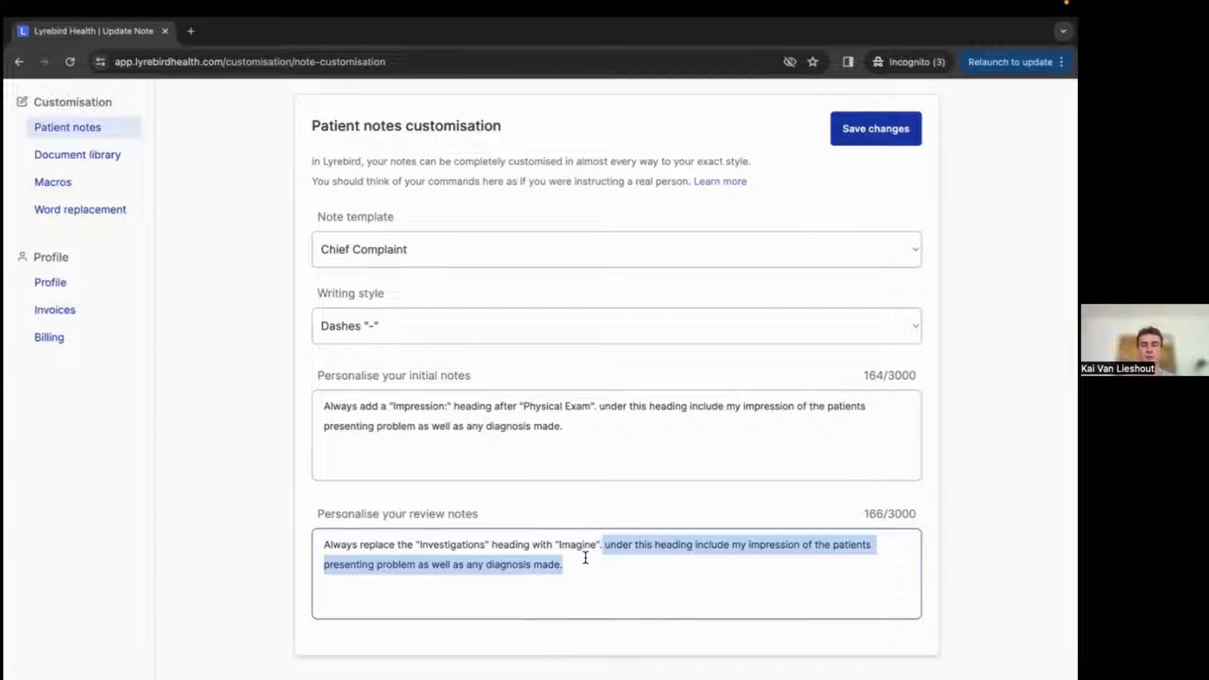
pyautogui.click(580, 560)
pyautogui.moveTo(594, 564); pyautogui.dragTo(606, 549)
pyautogui.click(596, 556)
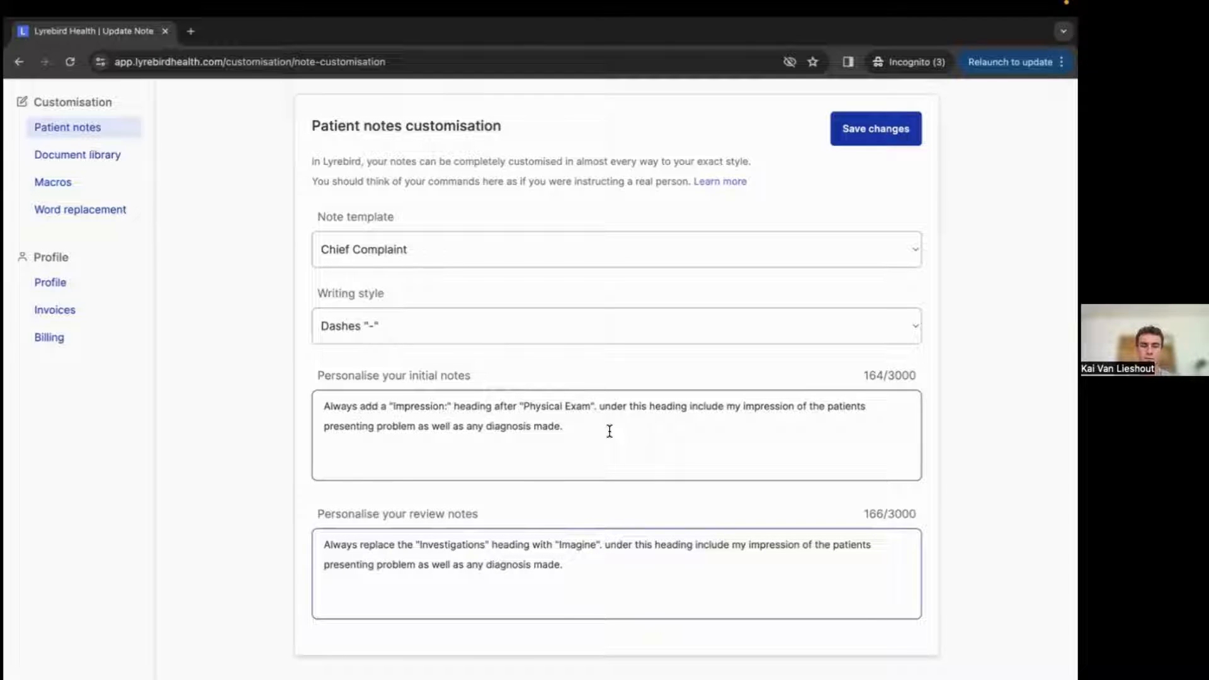
pyautogui.click(596, 545)
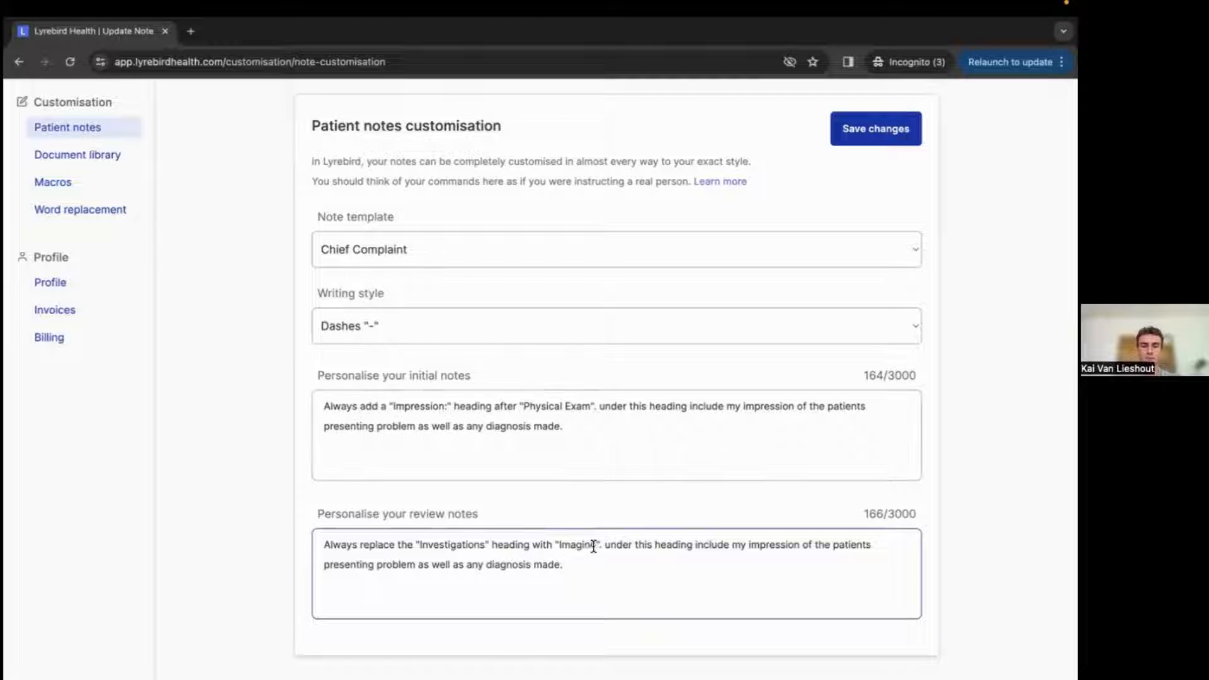
pyautogui.press('BackSpace')
pyautogui.write('ing')
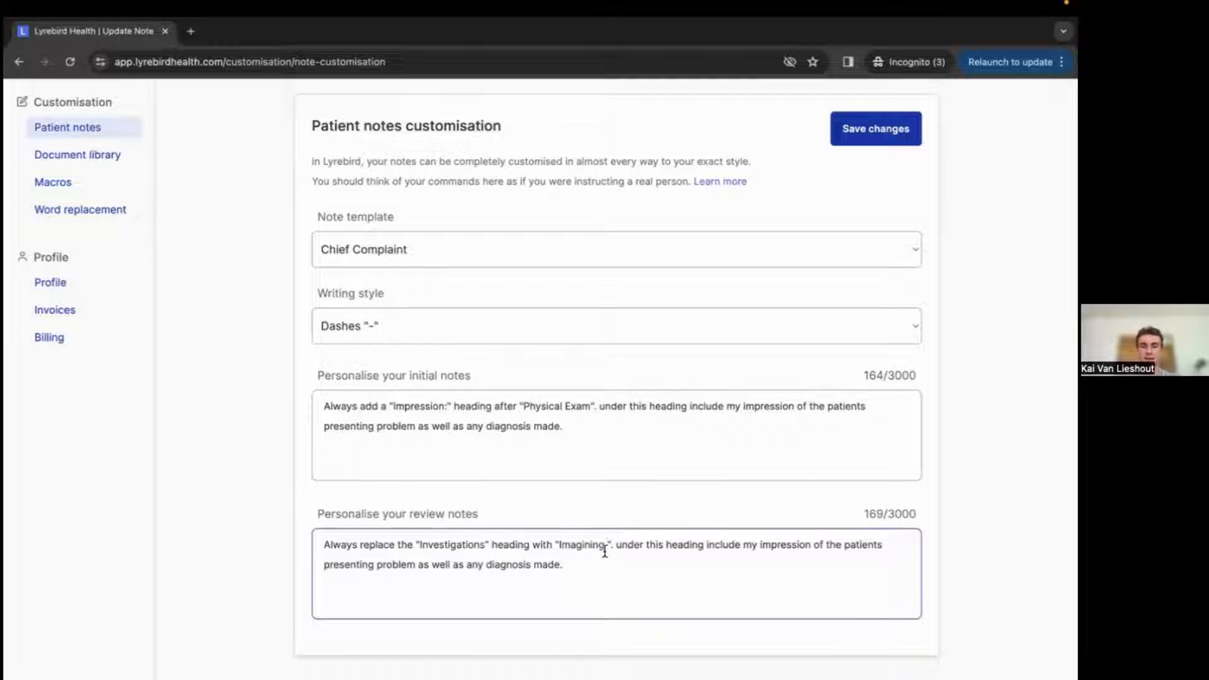
pyautogui.click(587, 559)
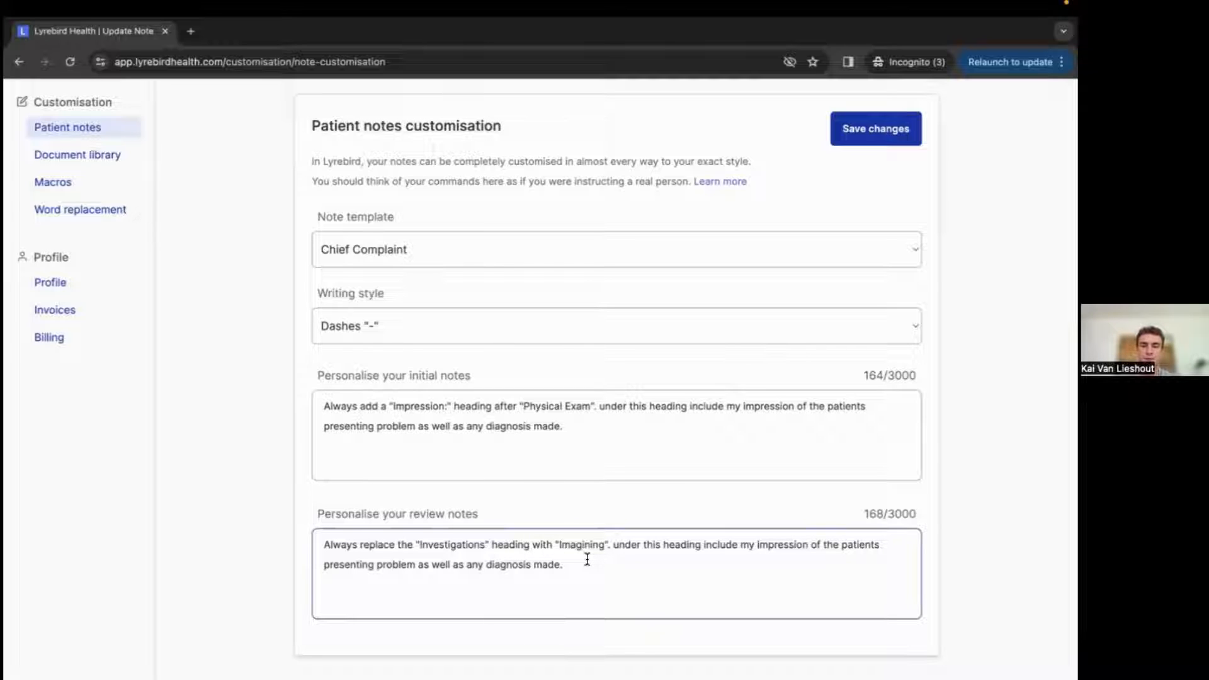
pyautogui.click(588, 545)
pyautogui.press('BackSpace')
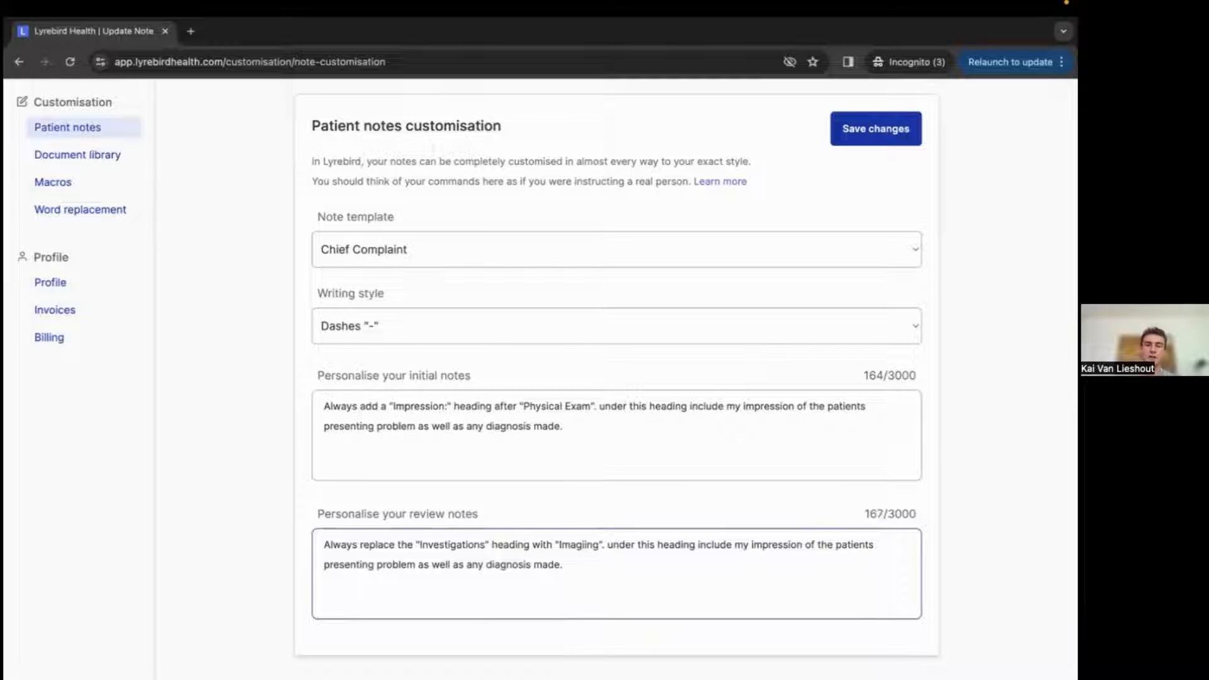
# Delete a stray character from the review notes instruction.
pyautogui.press('BackSpace')
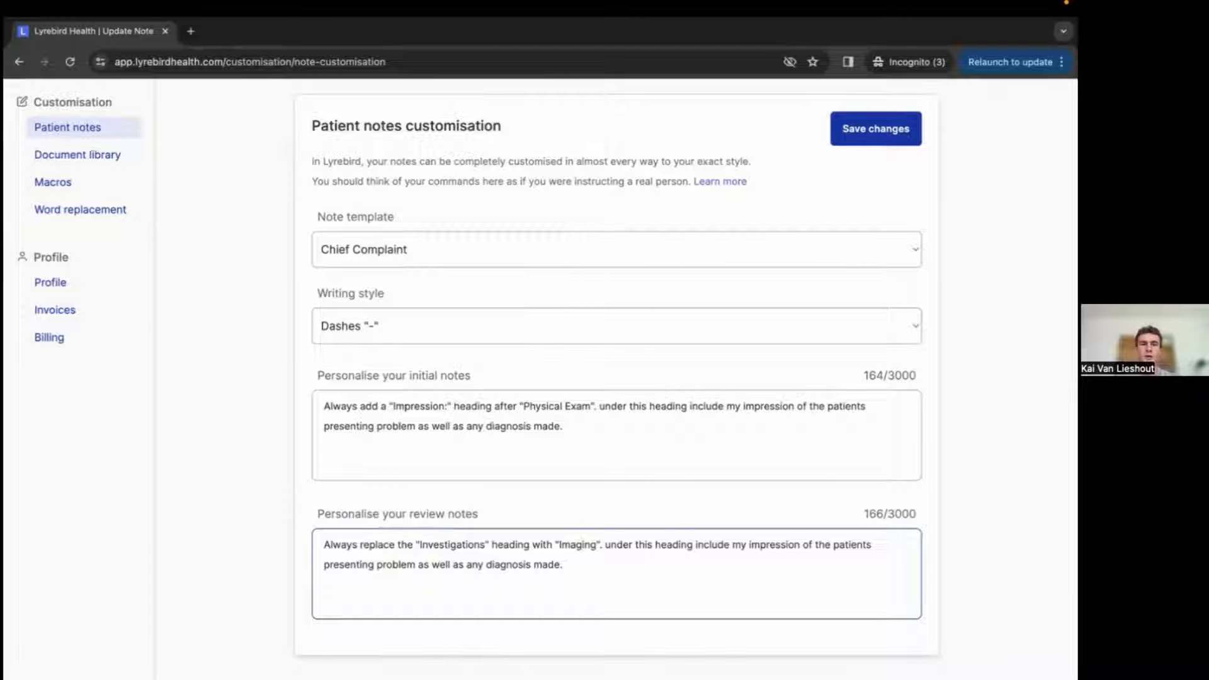
pyautogui.scroll(-1, 608, 505)
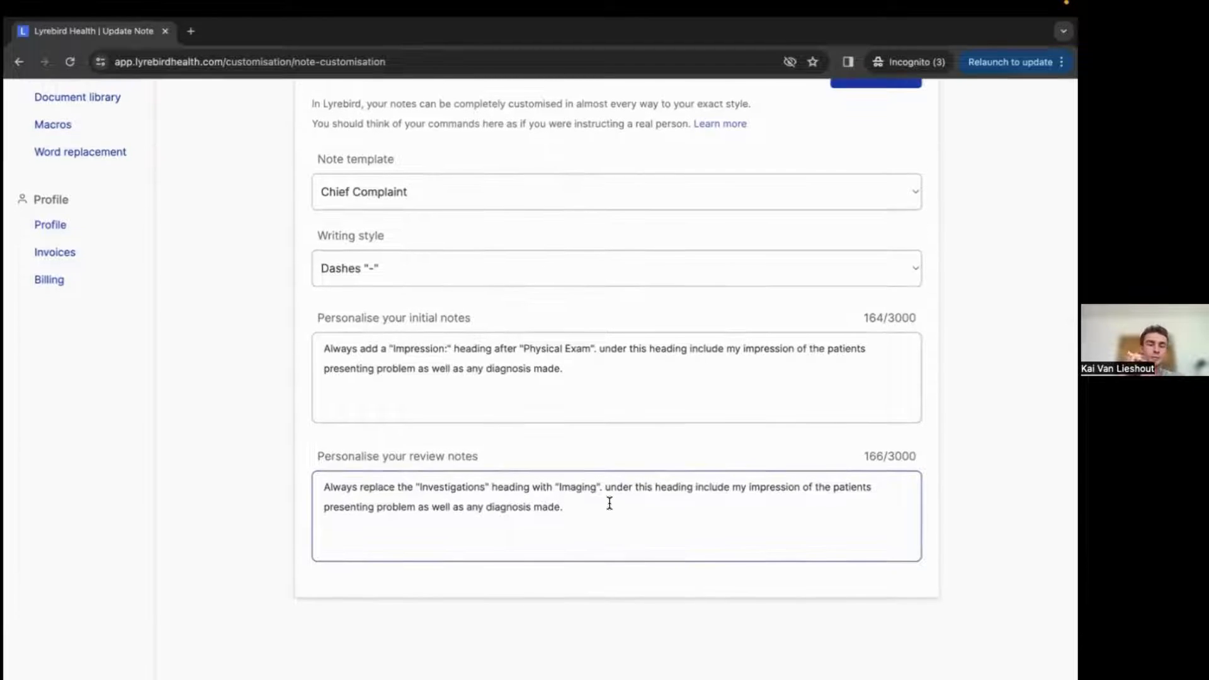
pyautogui.scroll(2, 598, 491)
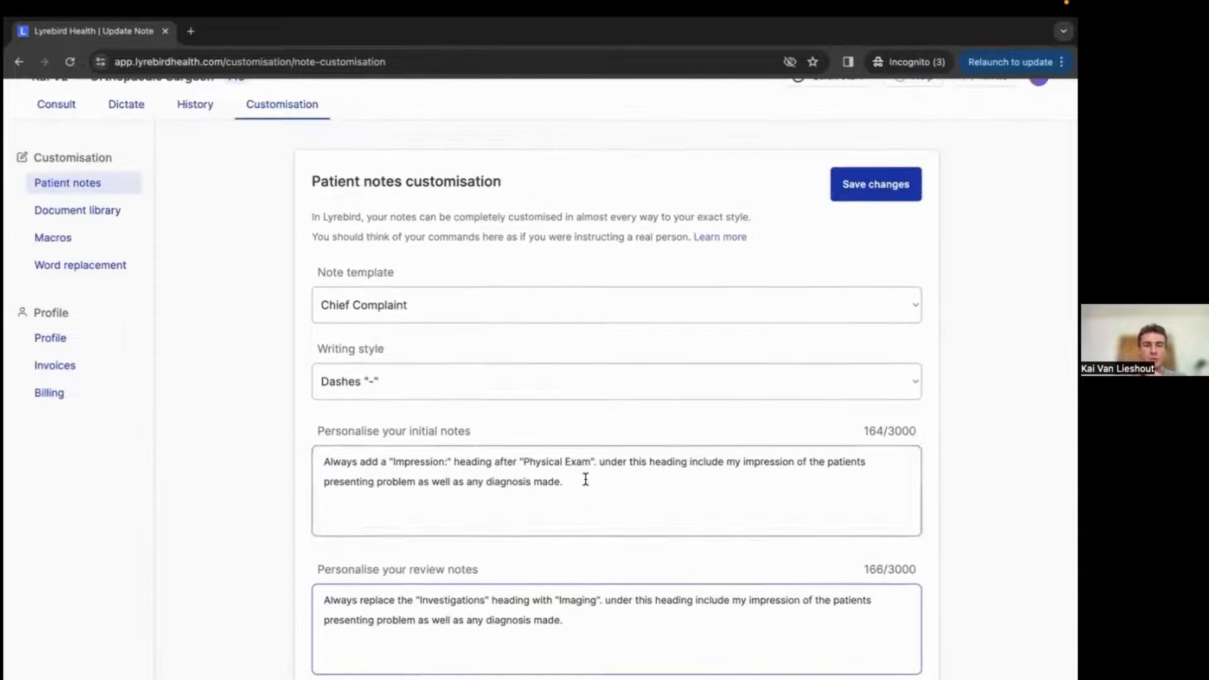
# Review the available writing style options without changing the selection.
pyautogui.click(431, 382)
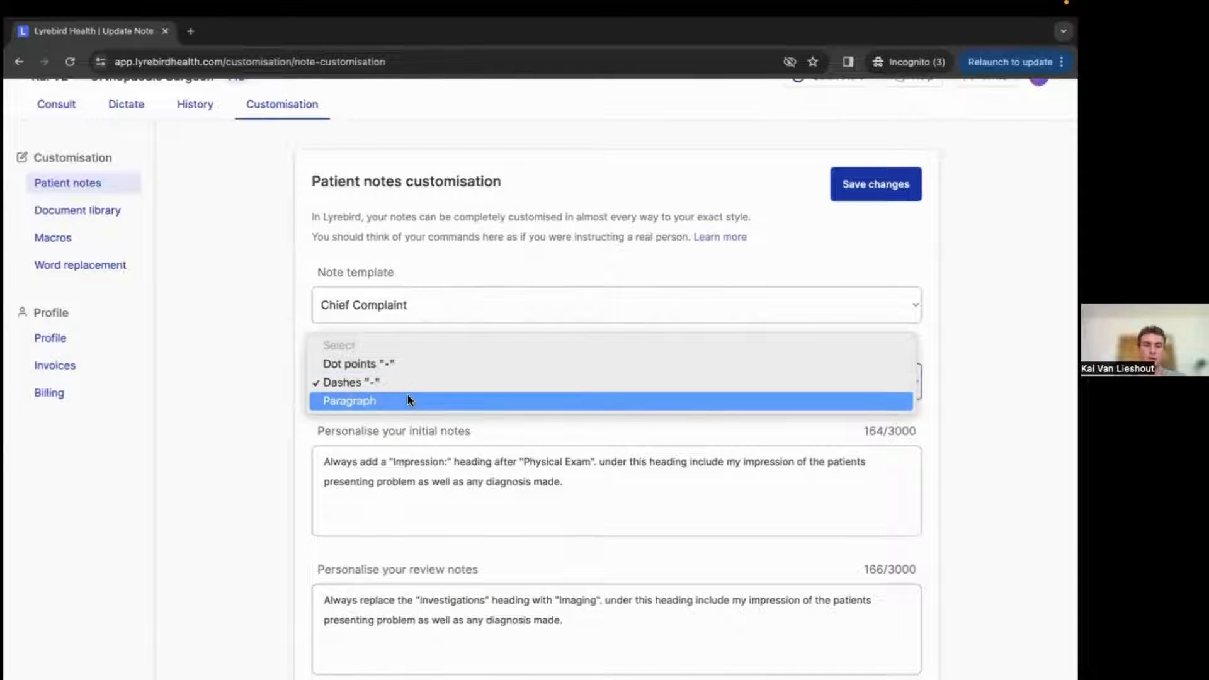
pyautogui.click(421, 425)
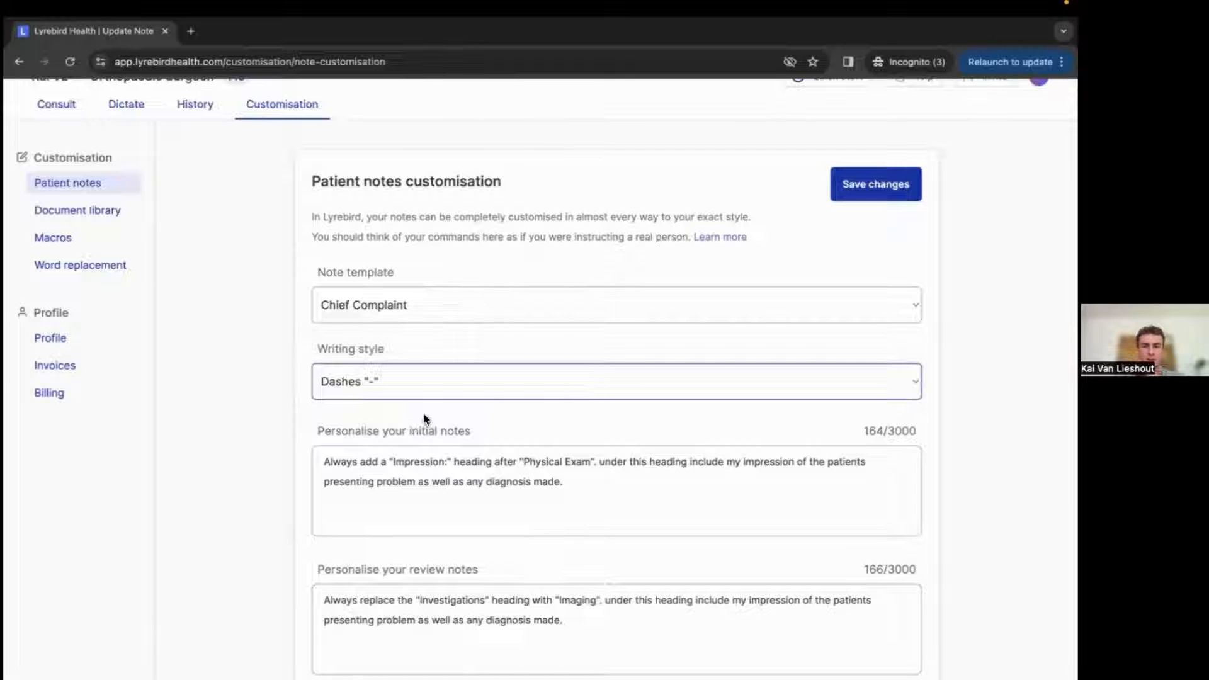
pyautogui.click(495, 392)
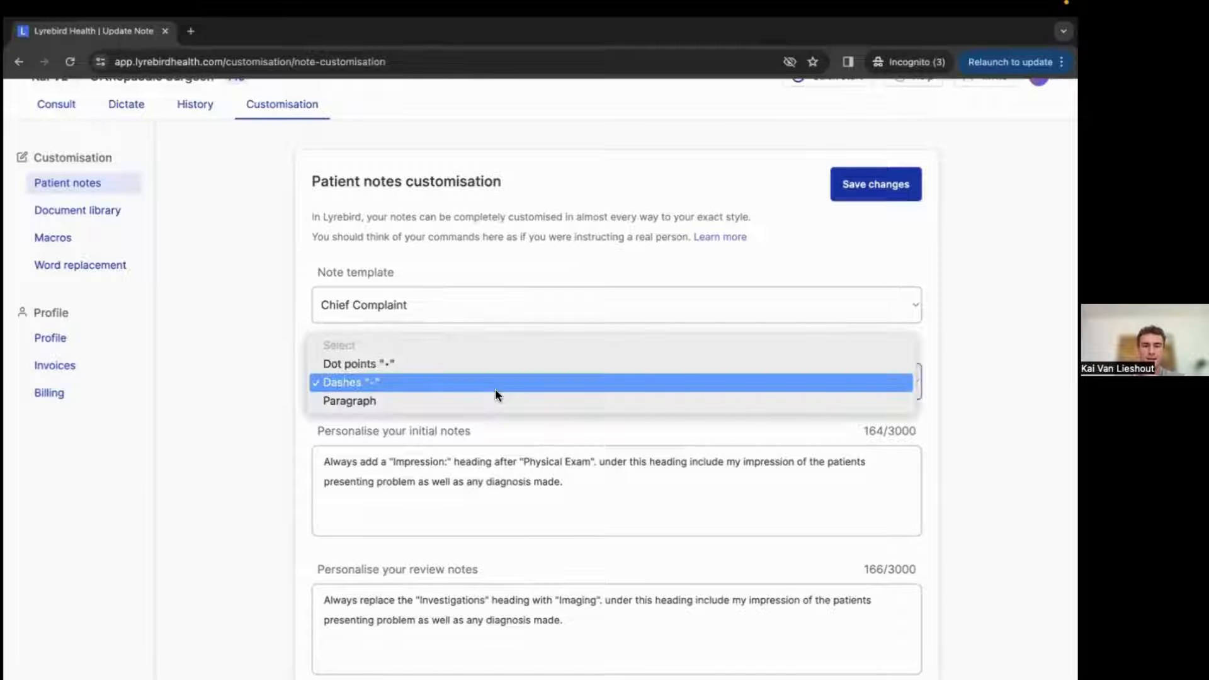
pyautogui.click(486, 424)
pyautogui.click(642, 508)
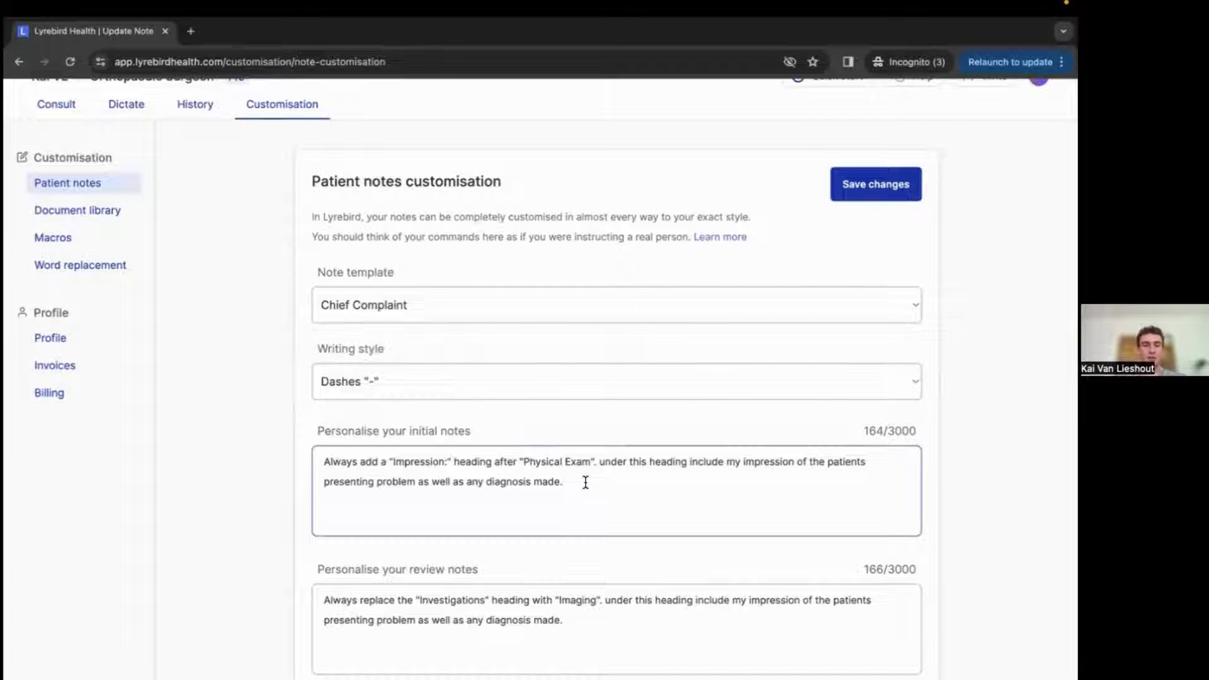
pyautogui.press('Return')
pyautogui.press('Return')
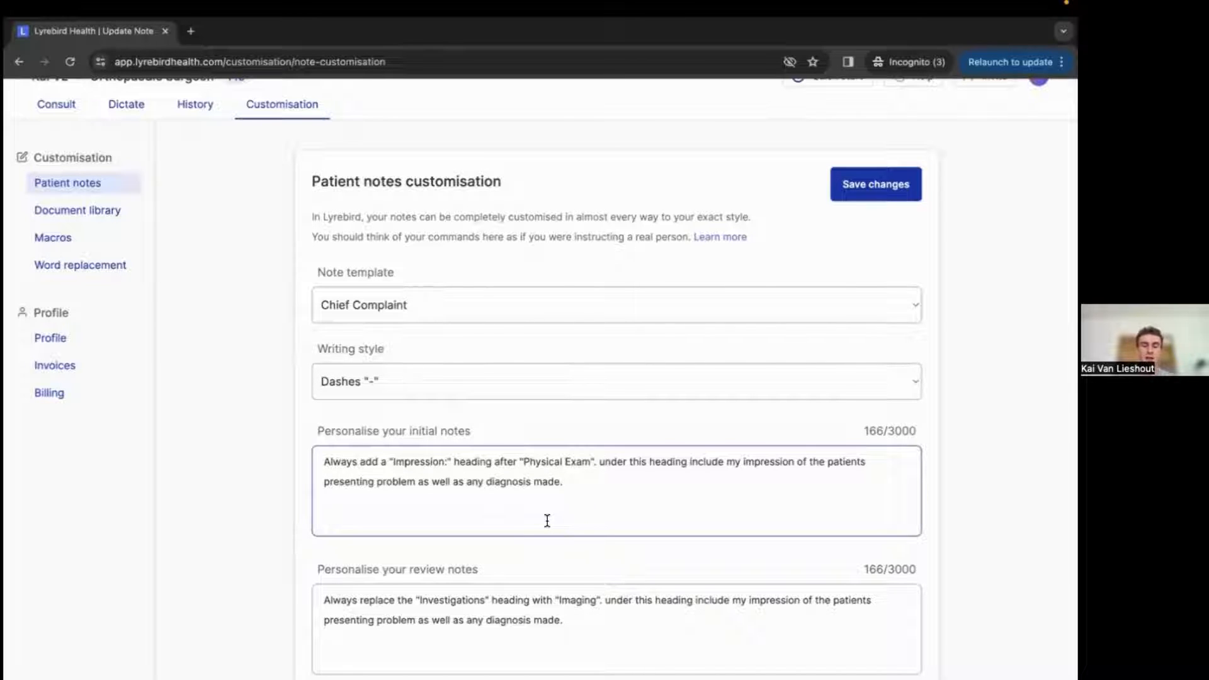
pyautogui.write('You must')
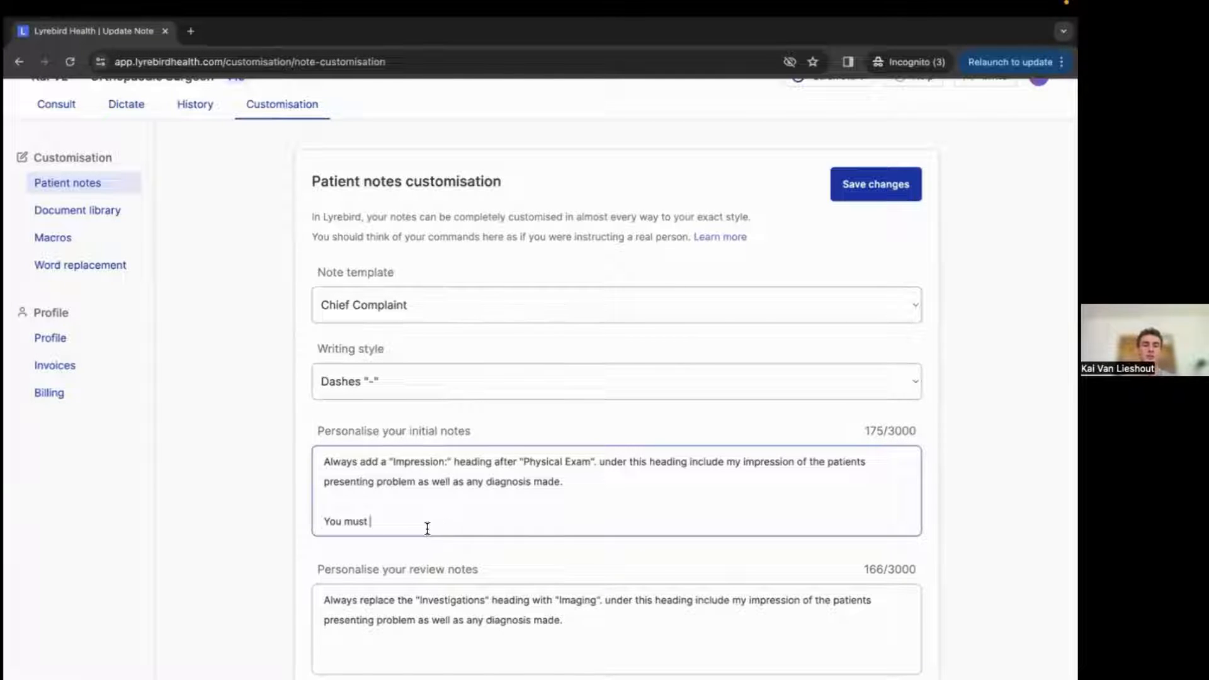
pyautogui.moveTo(426, 526); pyautogui.dragTo(319, 521)
pyautogui.press('BackSpace')
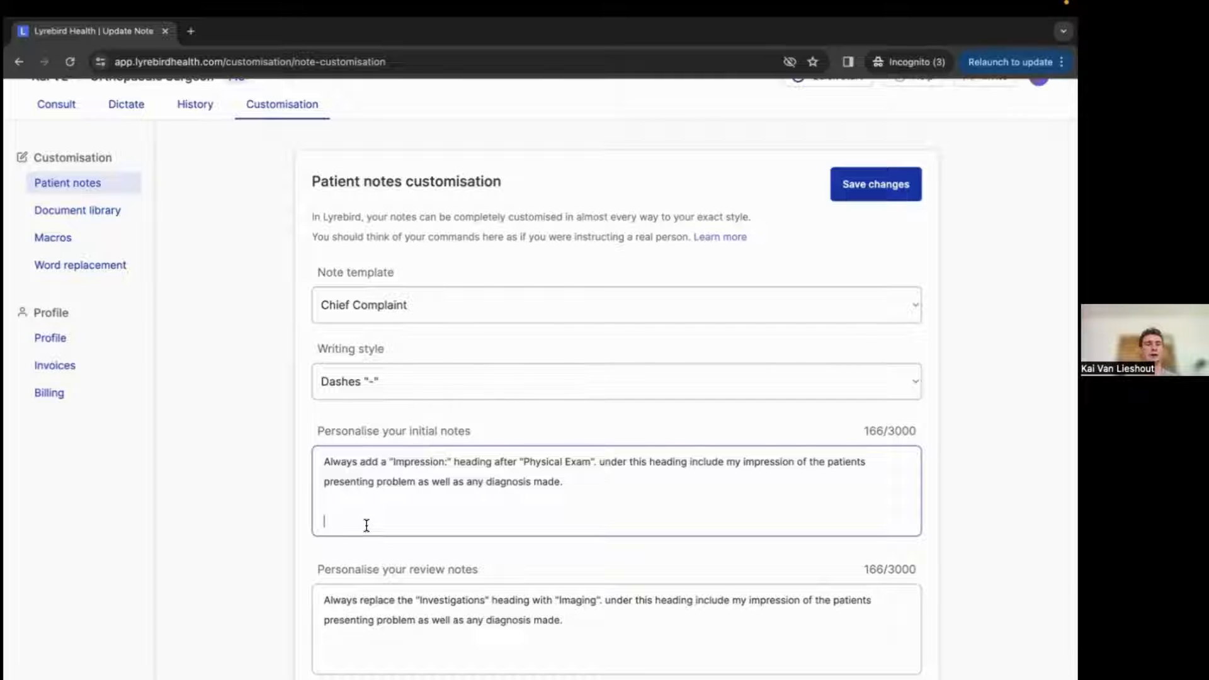
pyautogui.click(366, 525)
# Open the document library and start creating a new document.
pyautogui.scroll(1, 365, 526)
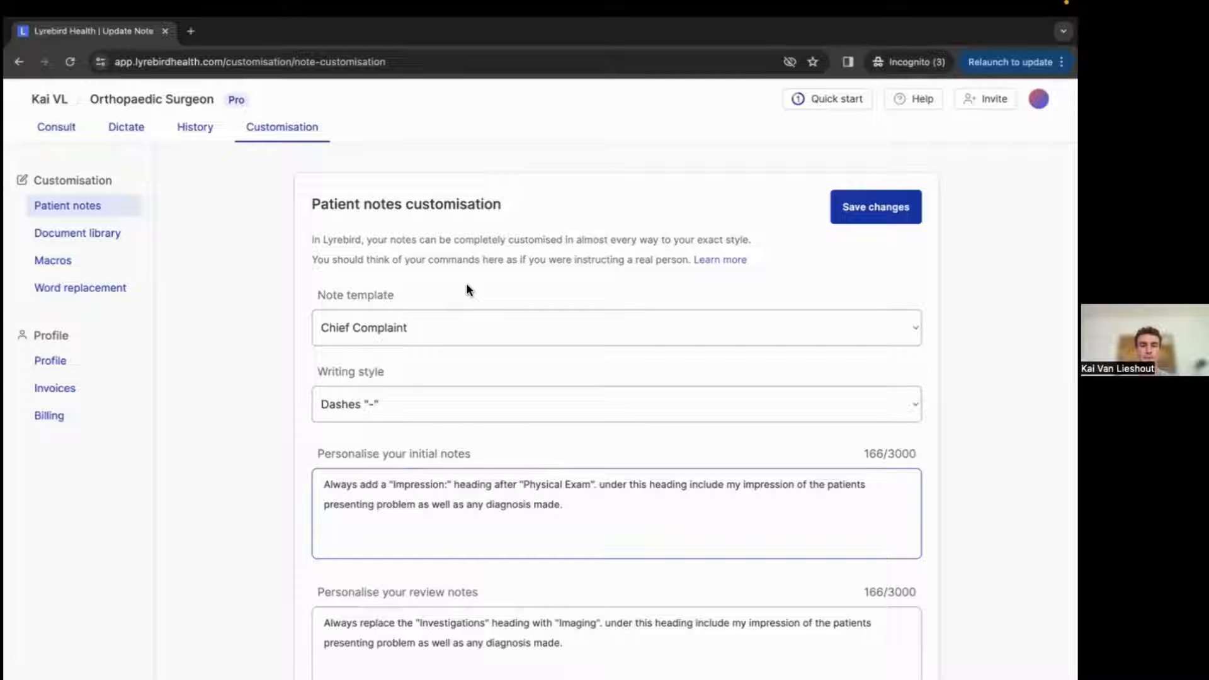
pyautogui.click(107, 235)
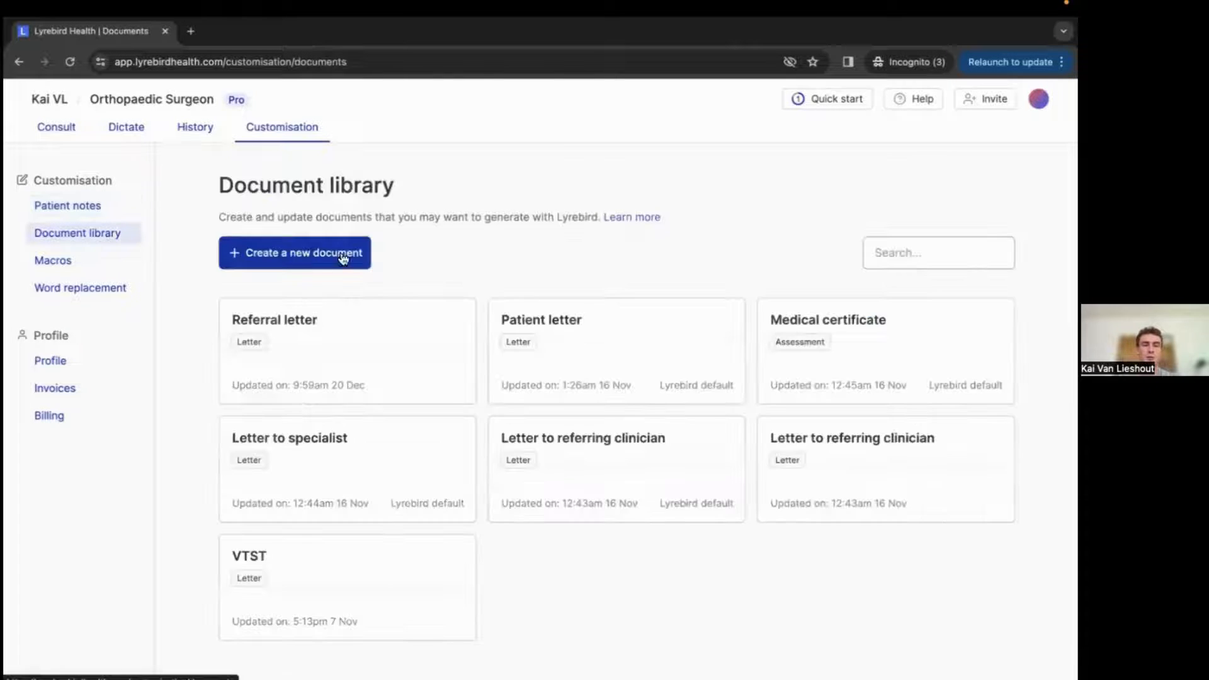
pyautogui.click(338, 258)
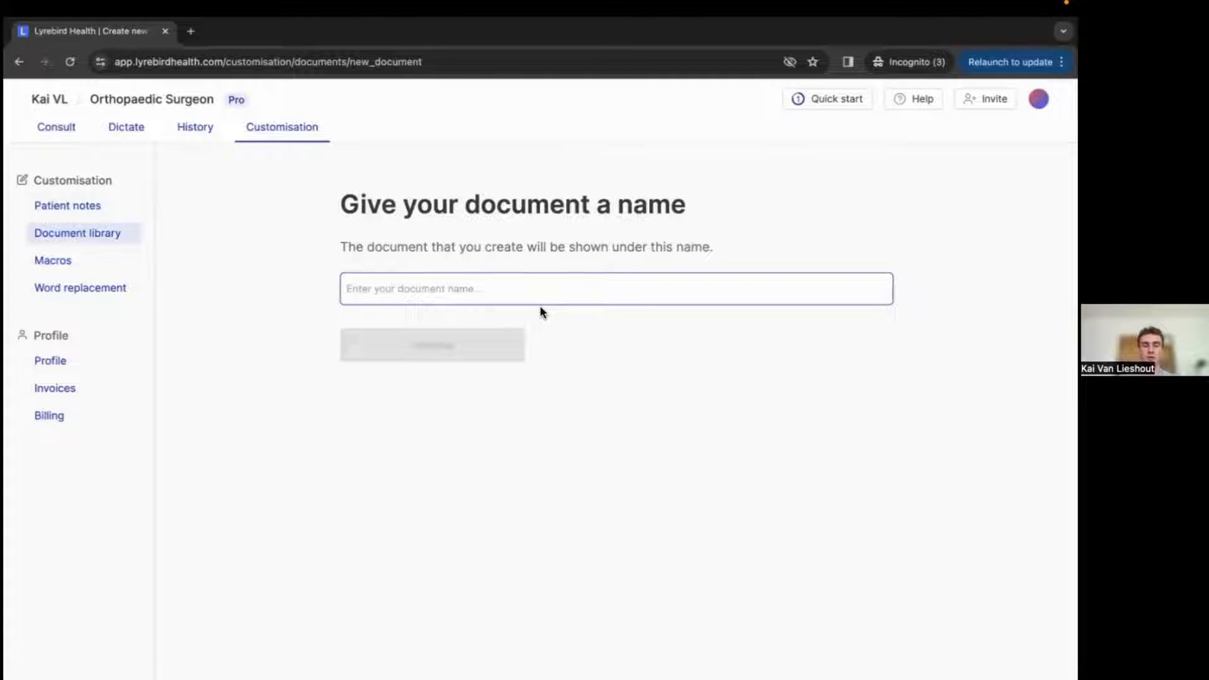
# Name the new document "Letter to referring clinician - Webinar" and continue.
pyautogui.write('Letter to referr')
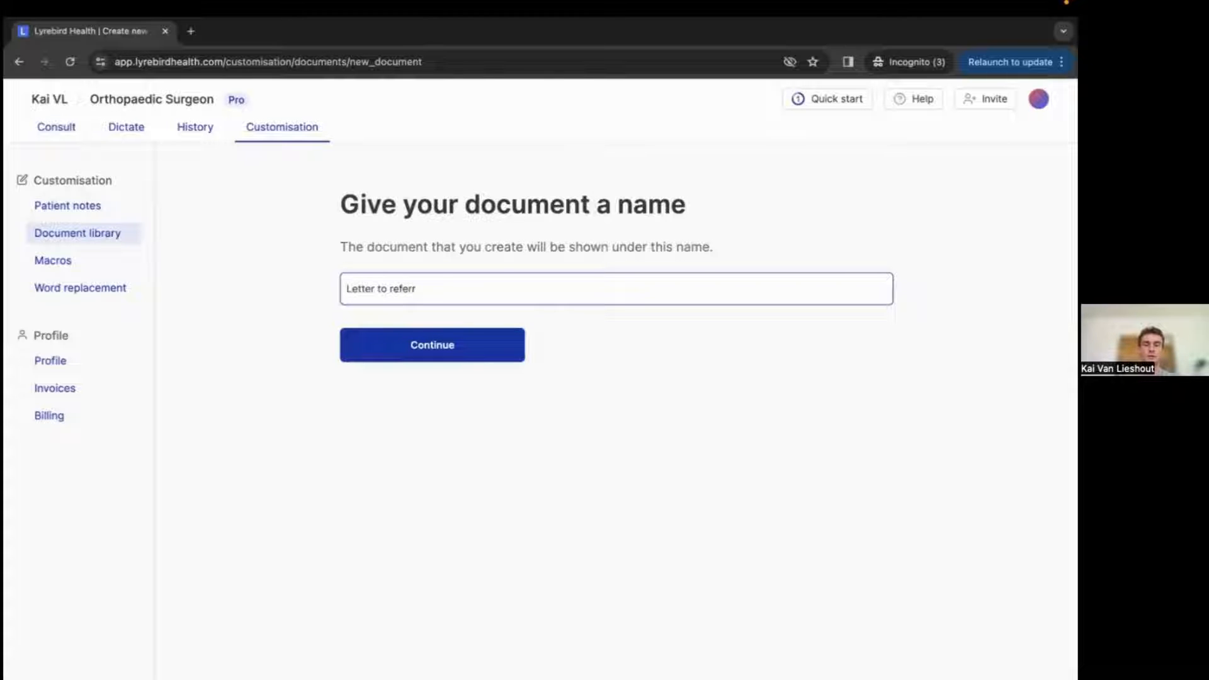
pyautogui.write('ing cln')
pyautogui.press('BackSpace')
pyautogui.write('inician')
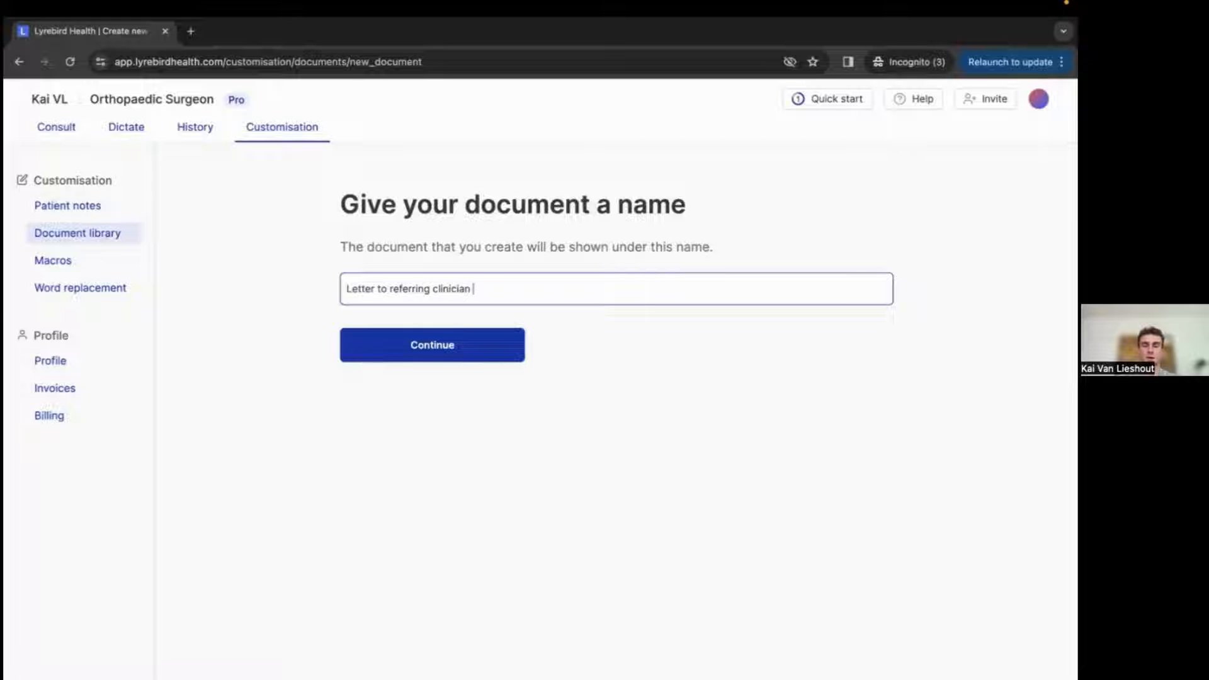
pyautogui.write(' - Webinar')
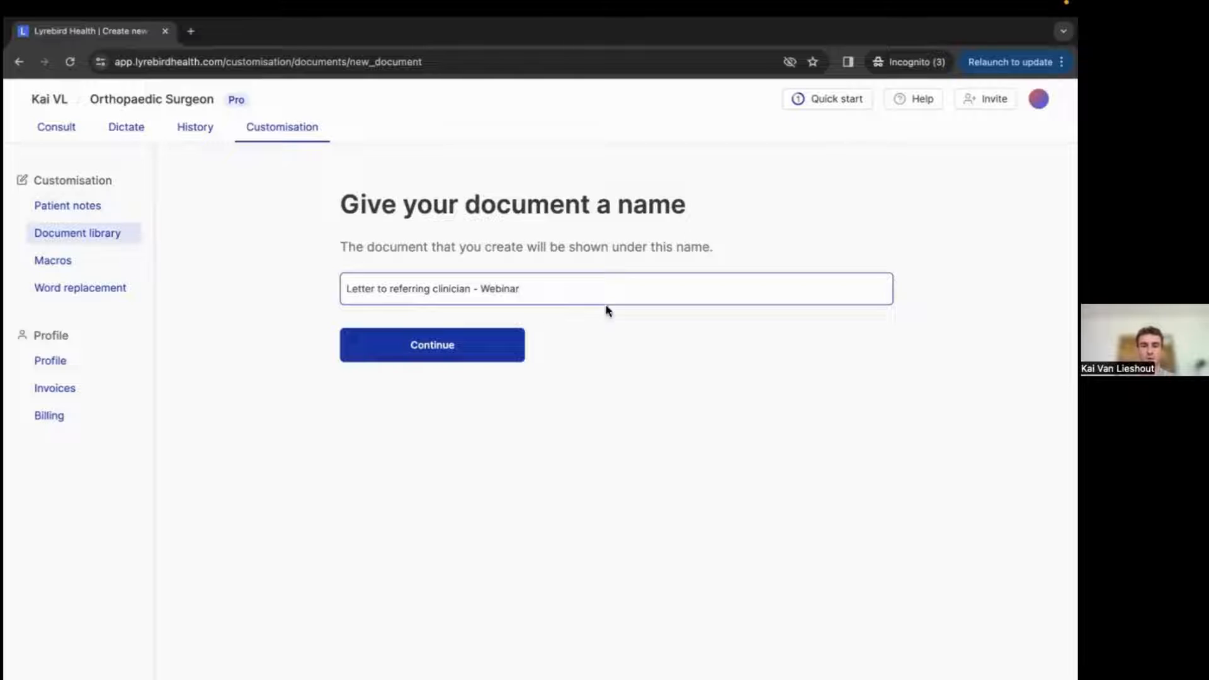
pyautogui.click(421, 340)
# Set the document's recipient to "The patients GP" and continue.
pyautogui.click(441, 284)
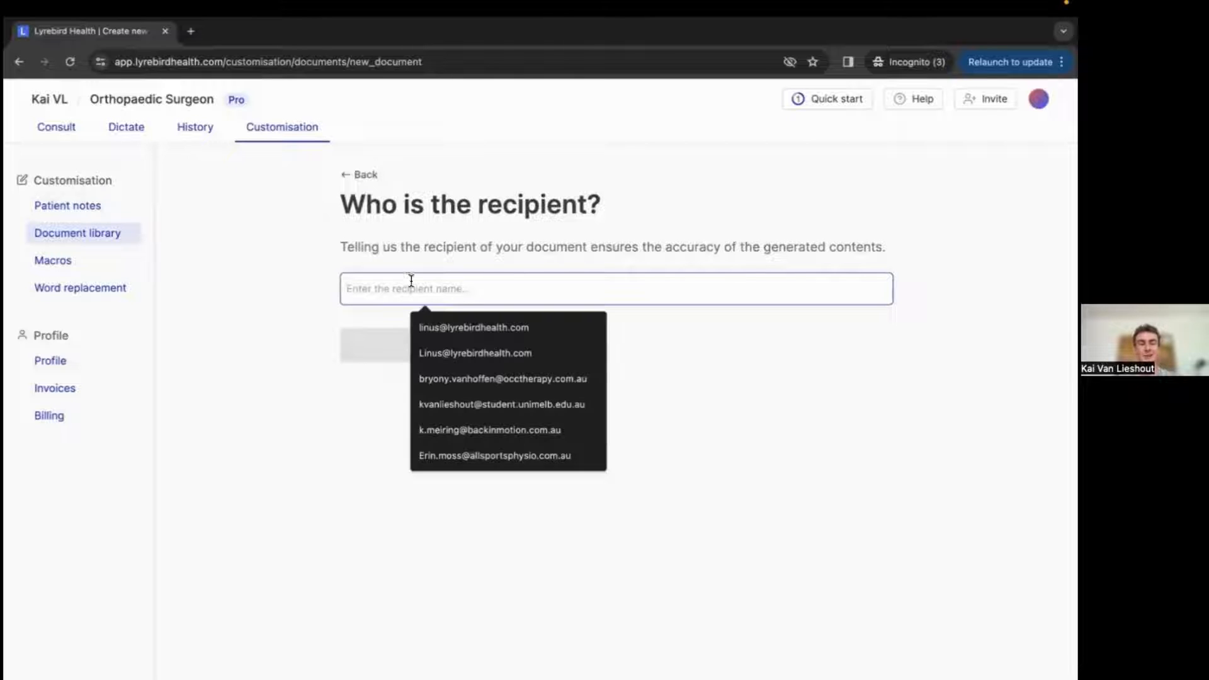
pyautogui.click(328, 293)
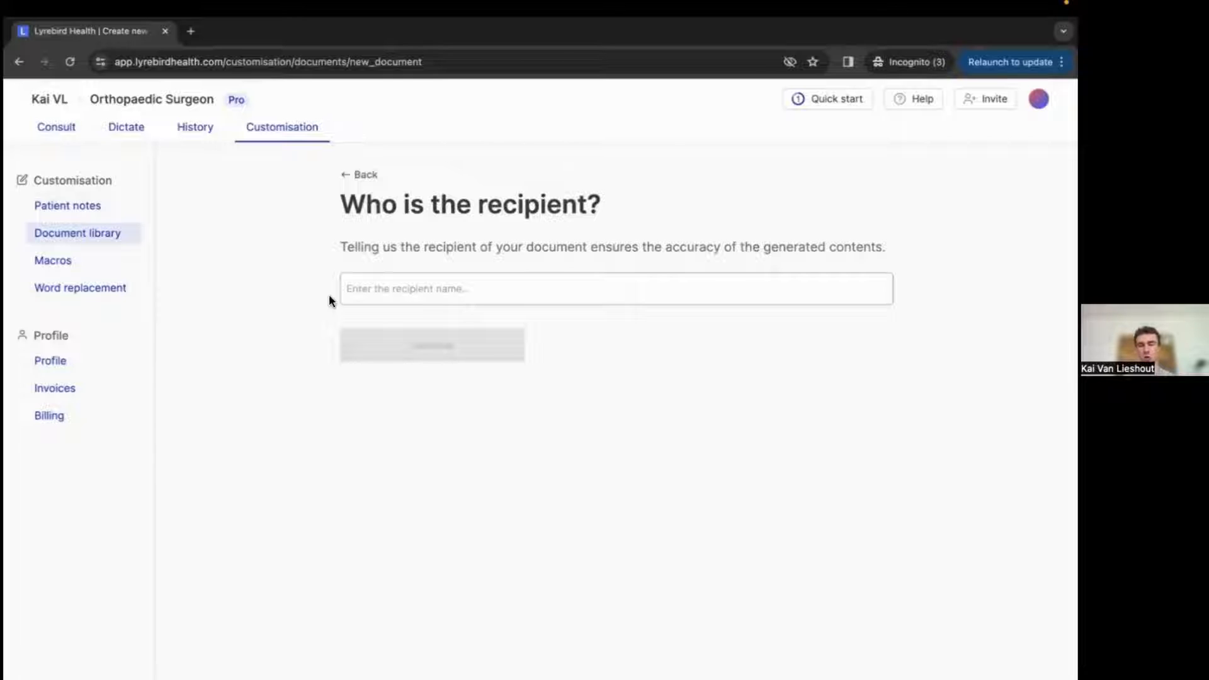
pyautogui.click(494, 287)
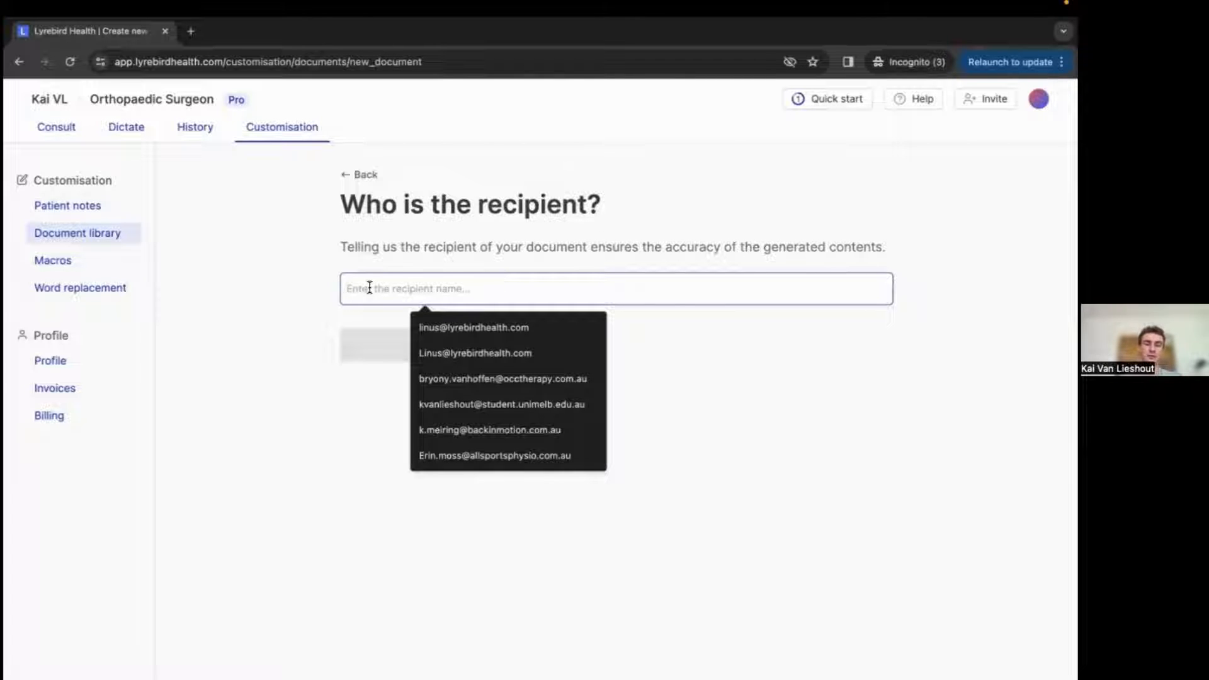
pyautogui.write('The patietn')
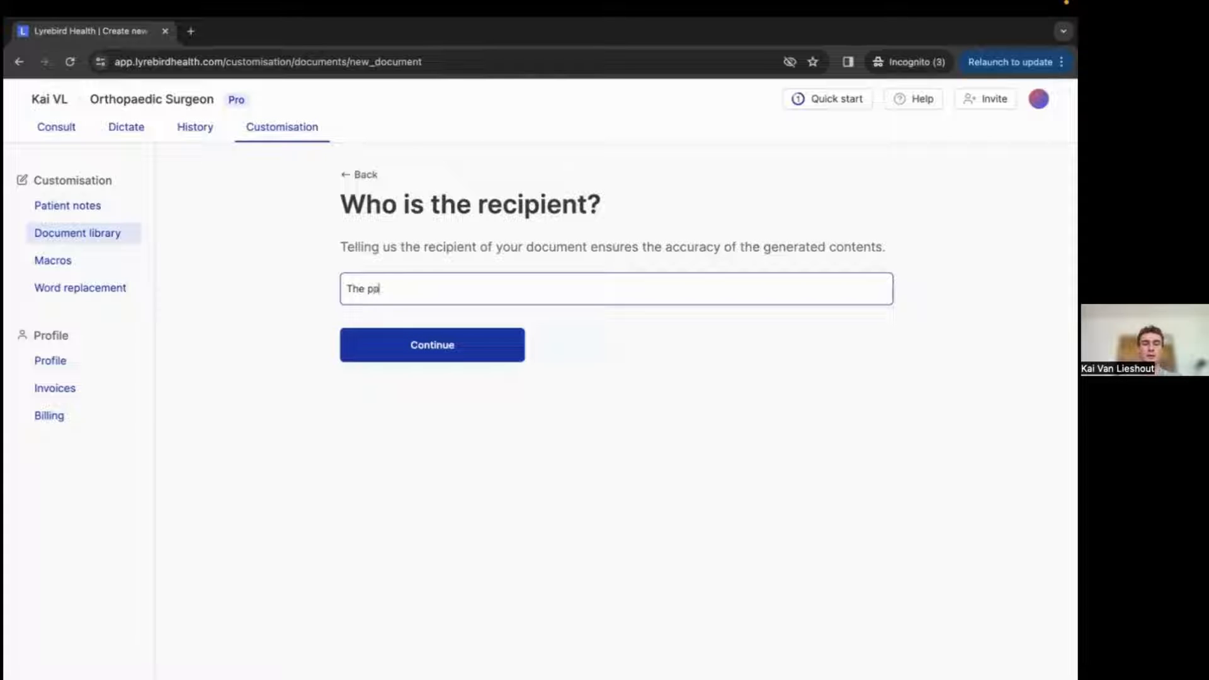
pyautogui.press('BackSpace')
pyautogui.press('BackSpace')
pyautogui.write('nts GP')
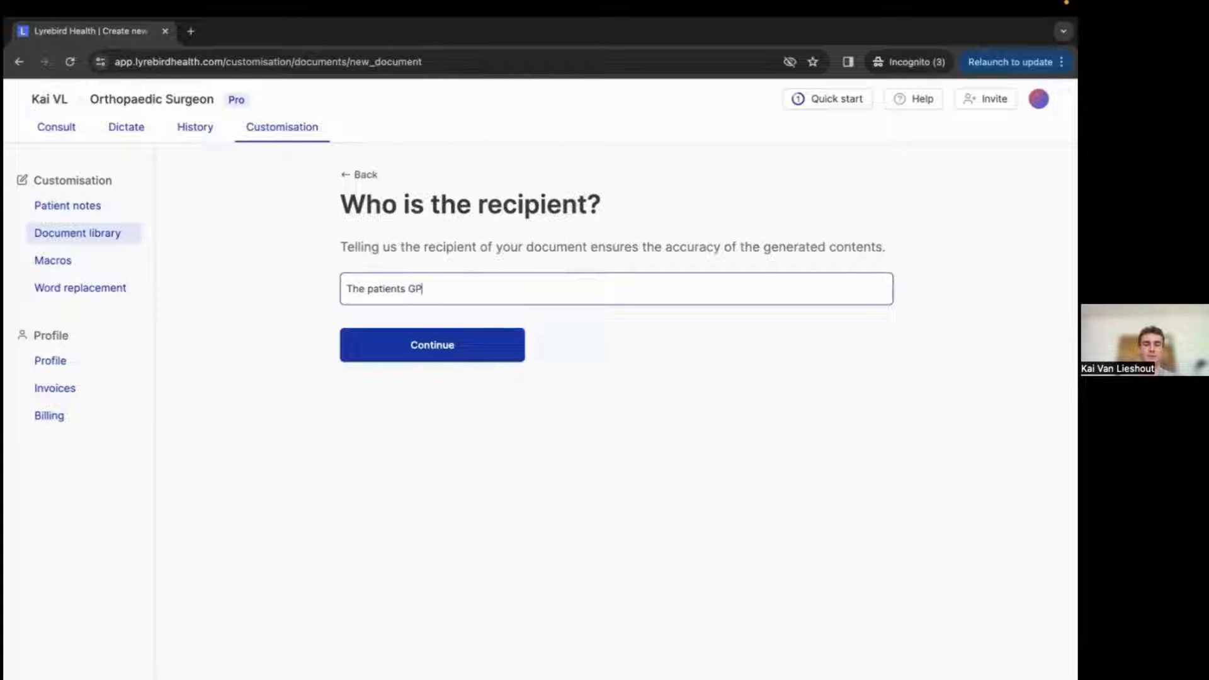
pyautogui.click(434, 344)
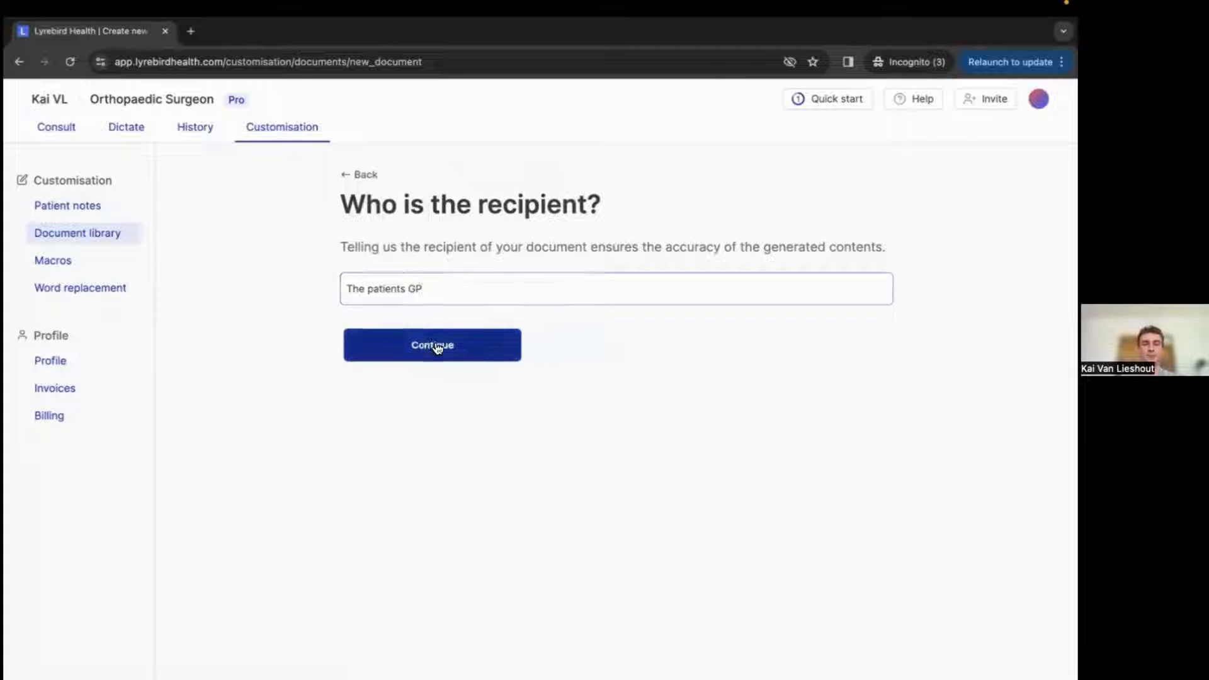
# Choose Letter as the document type and generate it for both review and initial consults.
pyautogui.click(395, 291)
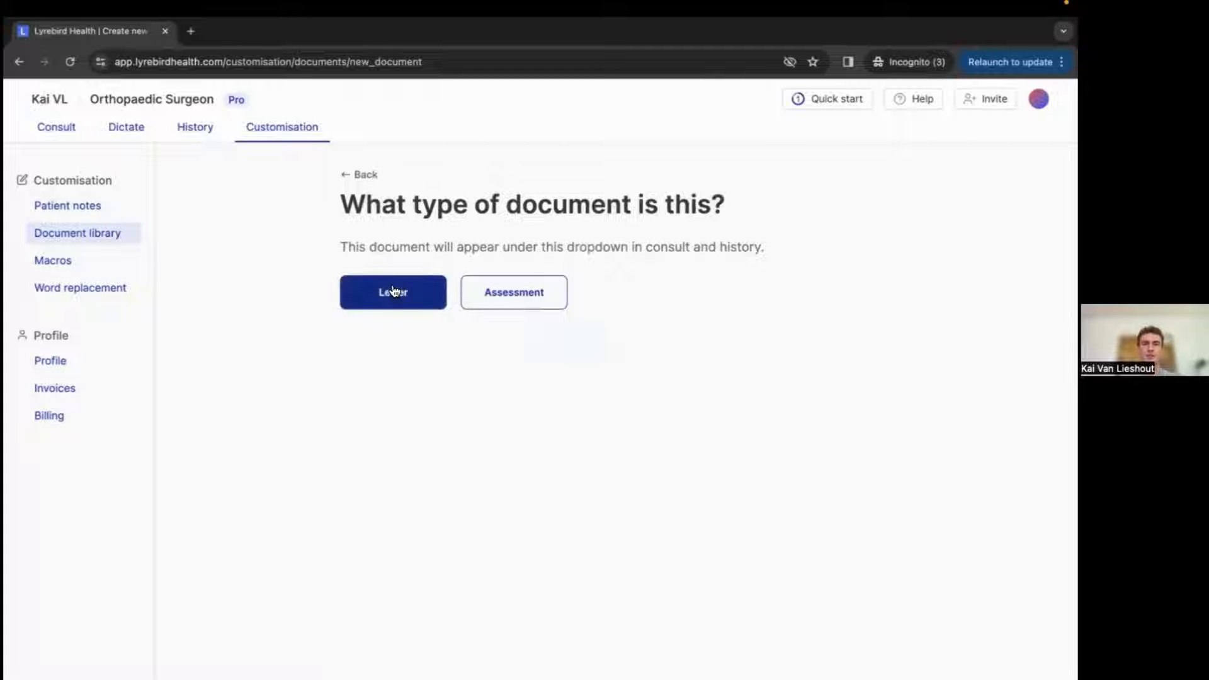
pyautogui.click(405, 344)
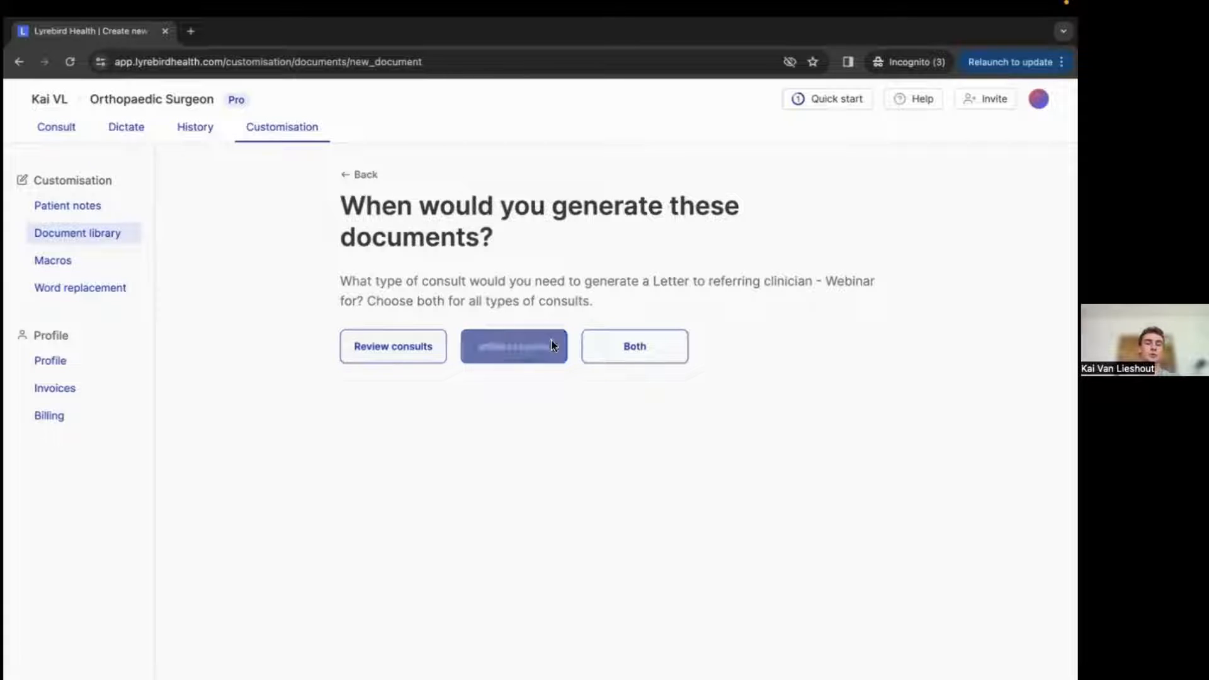
pyautogui.click(635, 345)
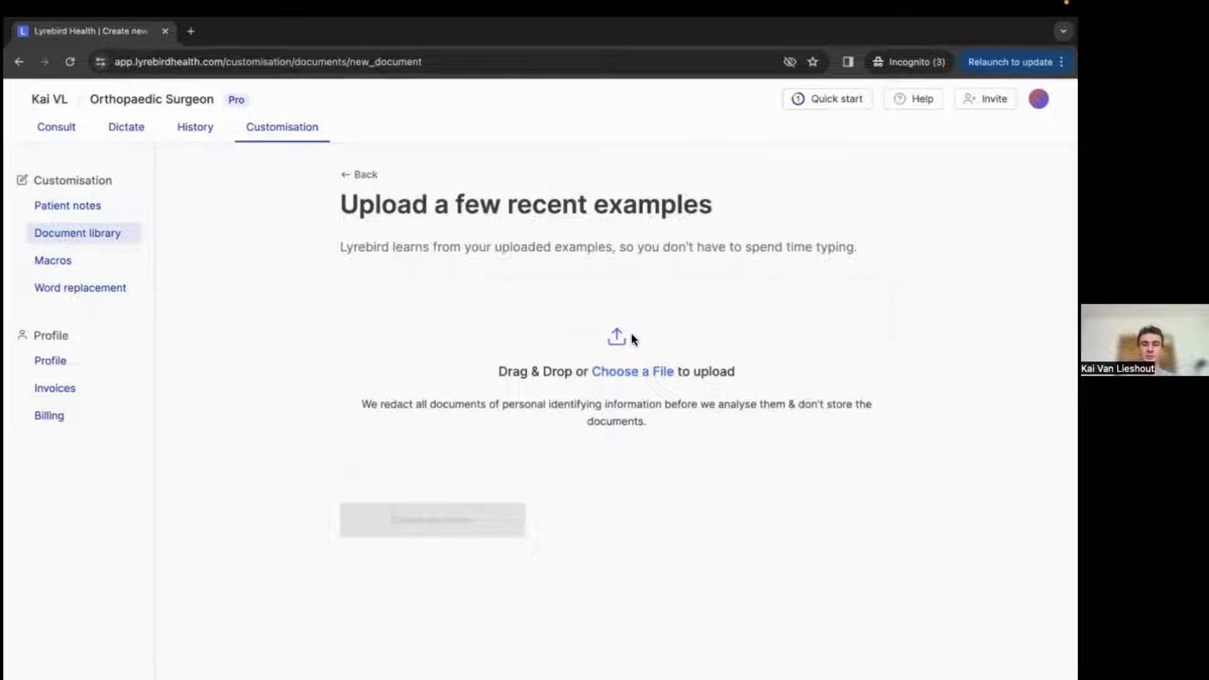
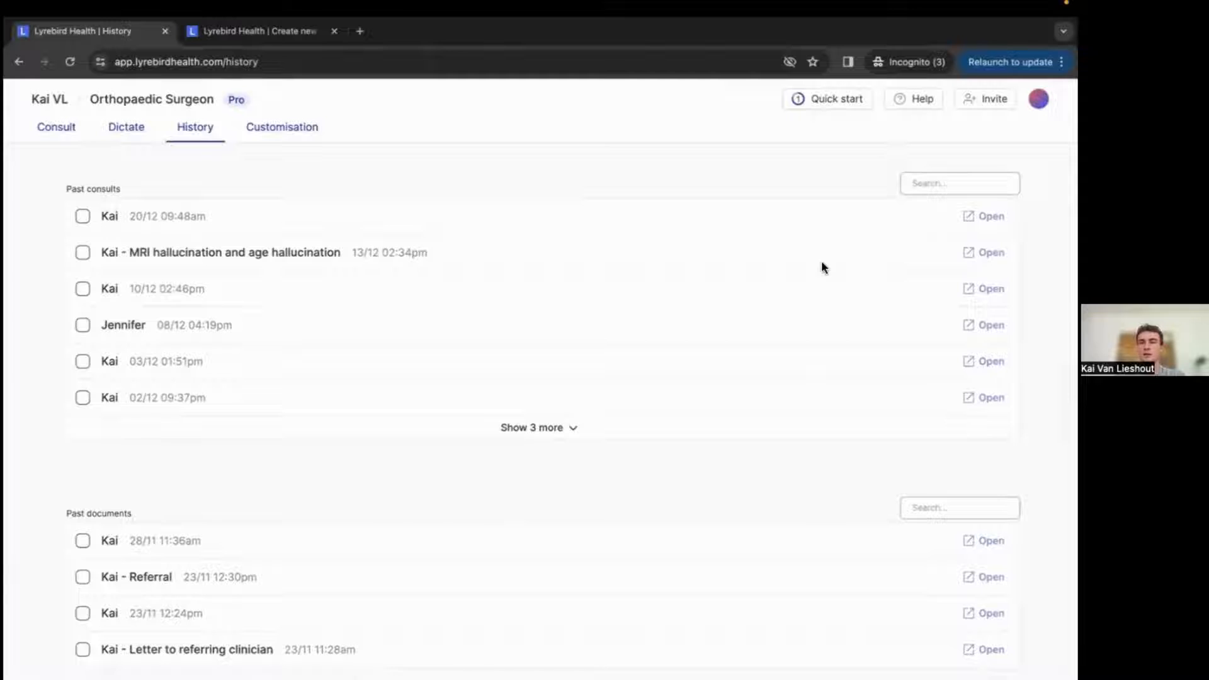
# Open a past consult from the history list and read through its note.
pyautogui.click(982, 360)
pyautogui.scroll(-2, 337, 374)
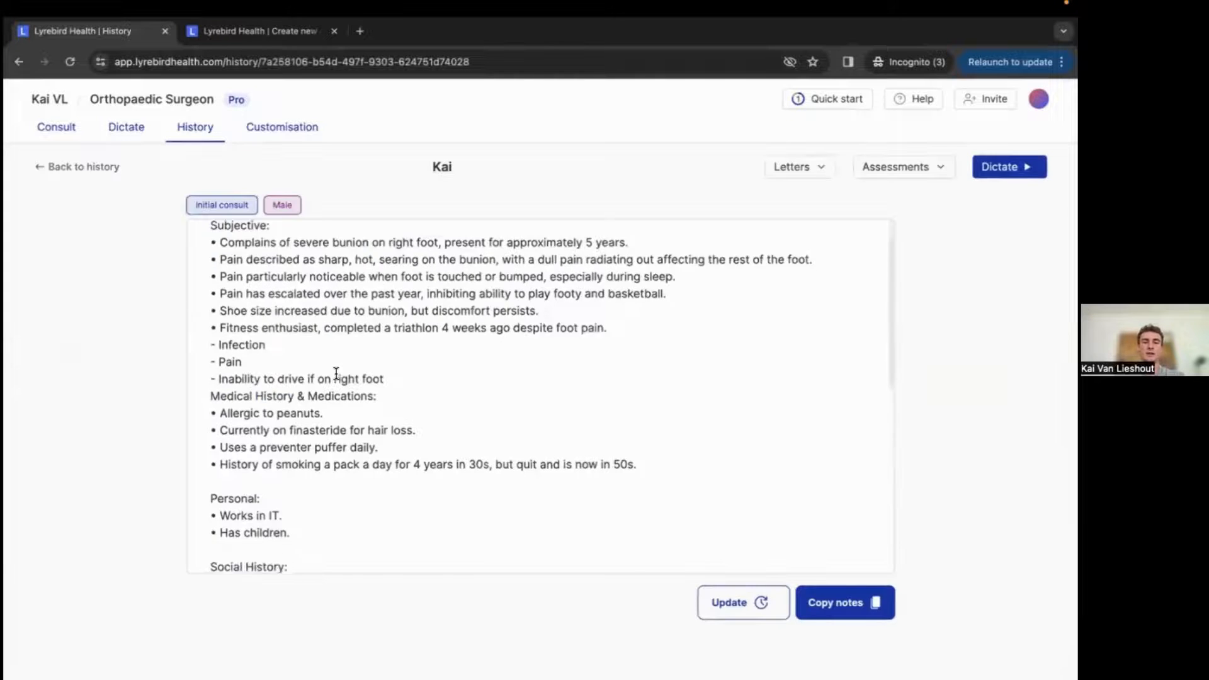
pyautogui.scroll(-2, 337, 374)
pyautogui.scroll(3, 334, 373)
pyautogui.scroll(-1, 107, 411)
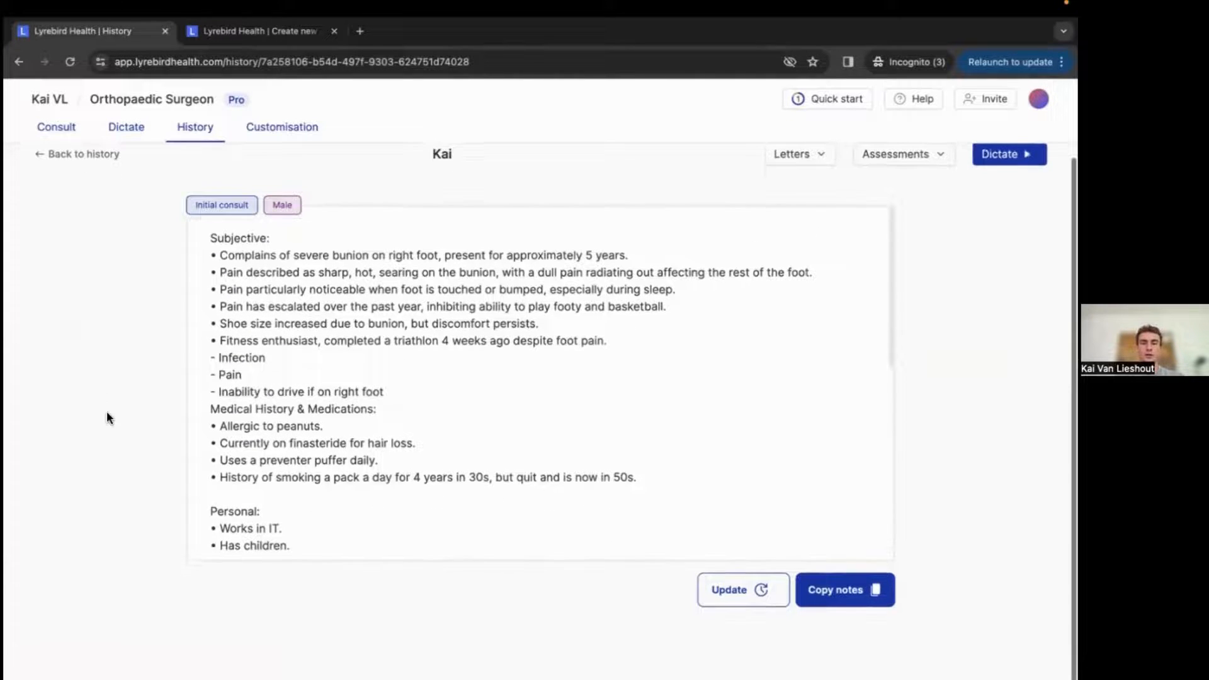
pyautogui.scroll(1, 107, 418)
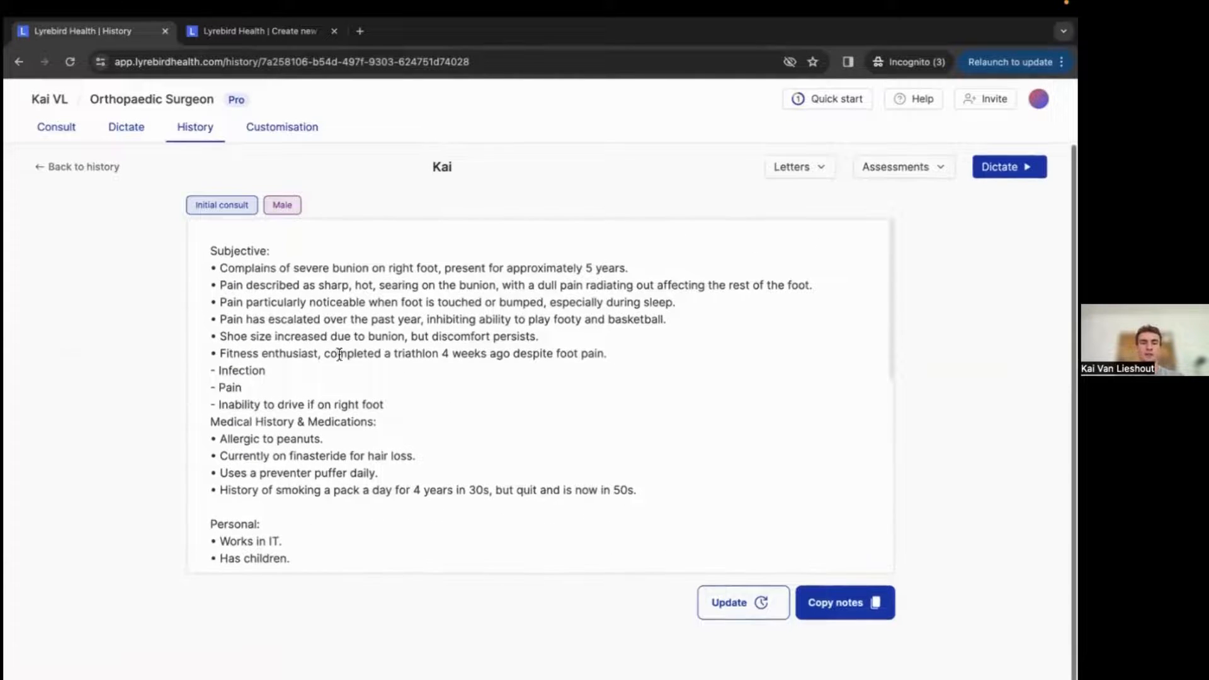
# Check the Assessments options for the consult and read through the full note.
pyautogui.click(900, 170)
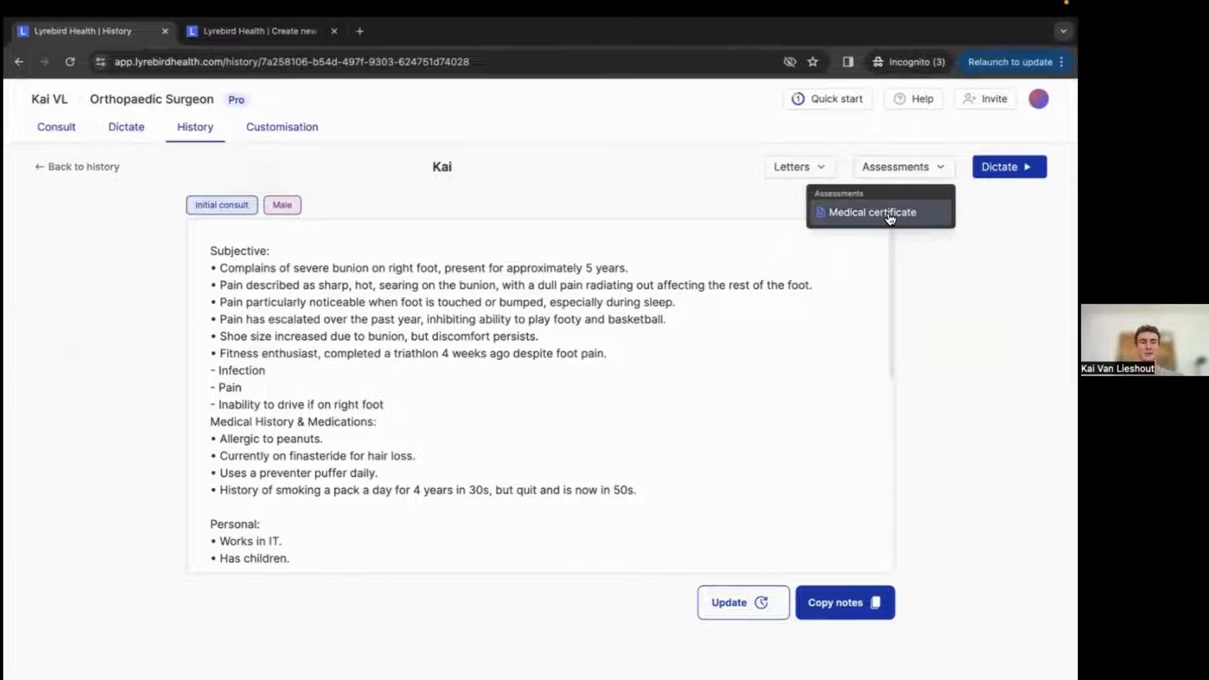
pyautogui.click(949, 264)
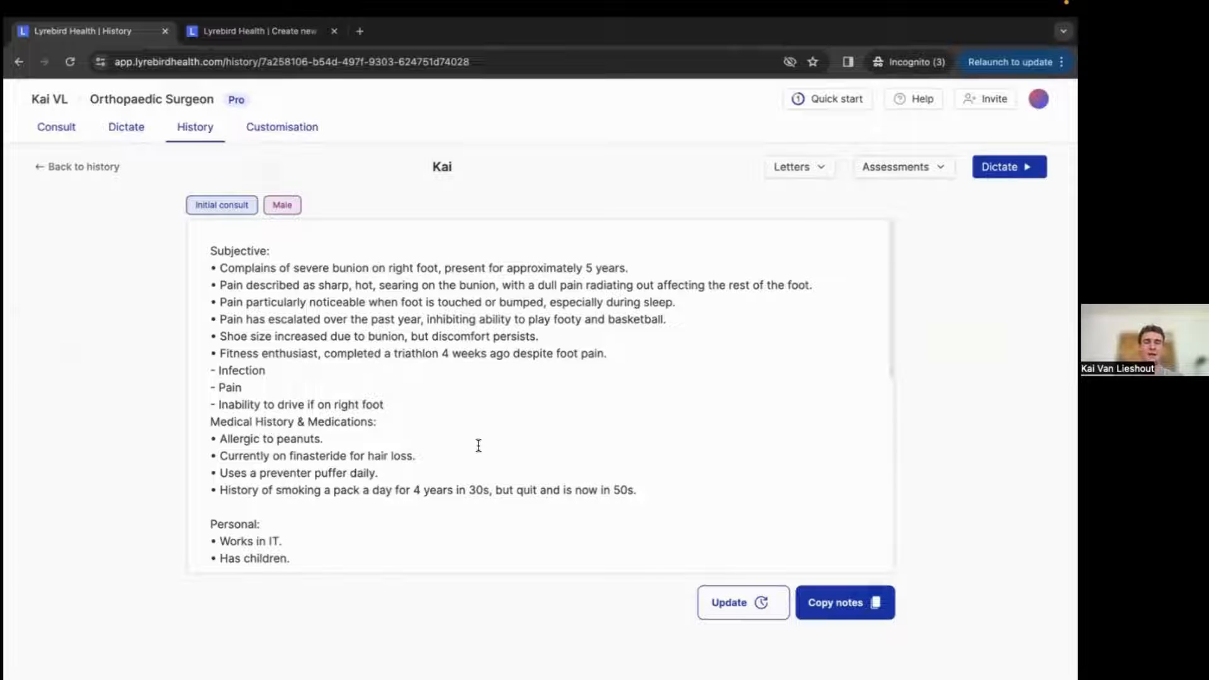
pyautogui.scroll(-6, 478, 445)
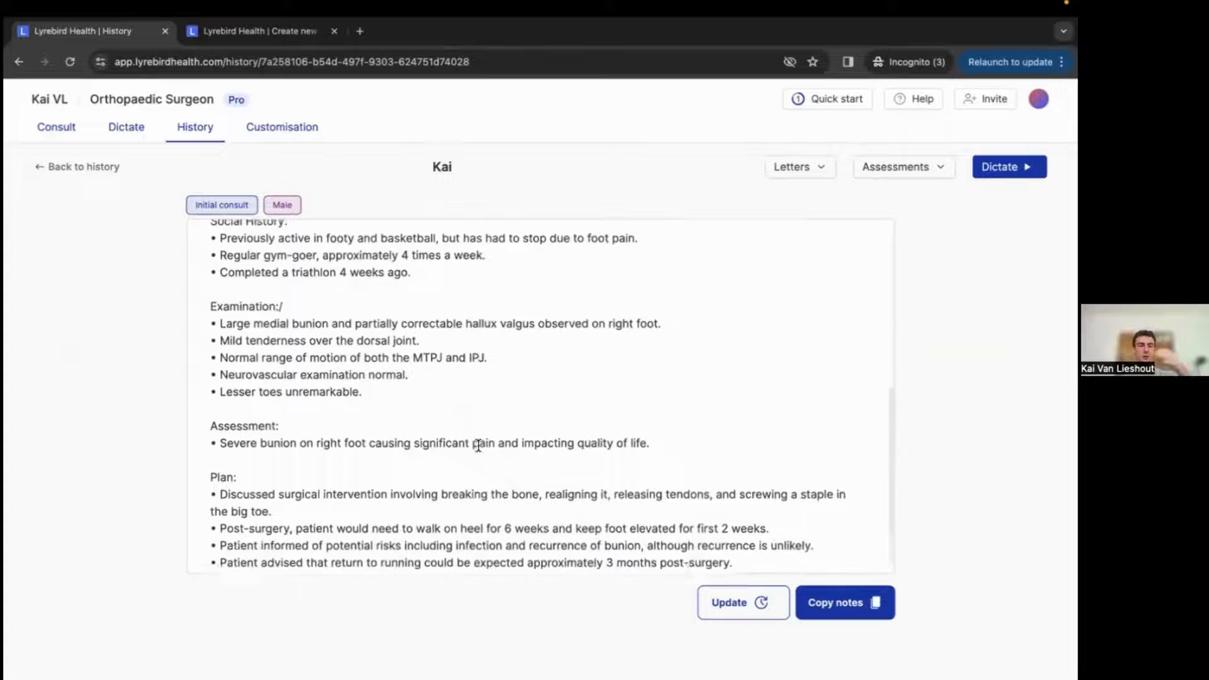
pyautogui.scroll(-2, 479, 446)
pyautogui.scroll(8, 479, 445)
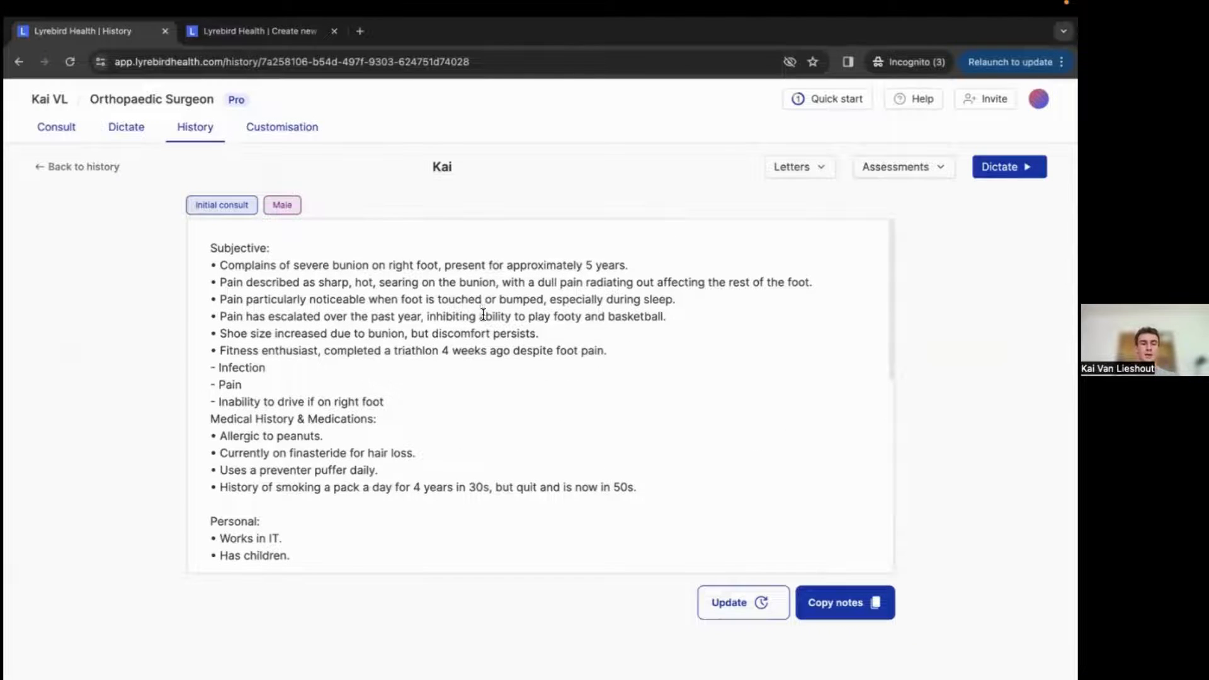
pyautogui.scroll(-5, 483, 315)
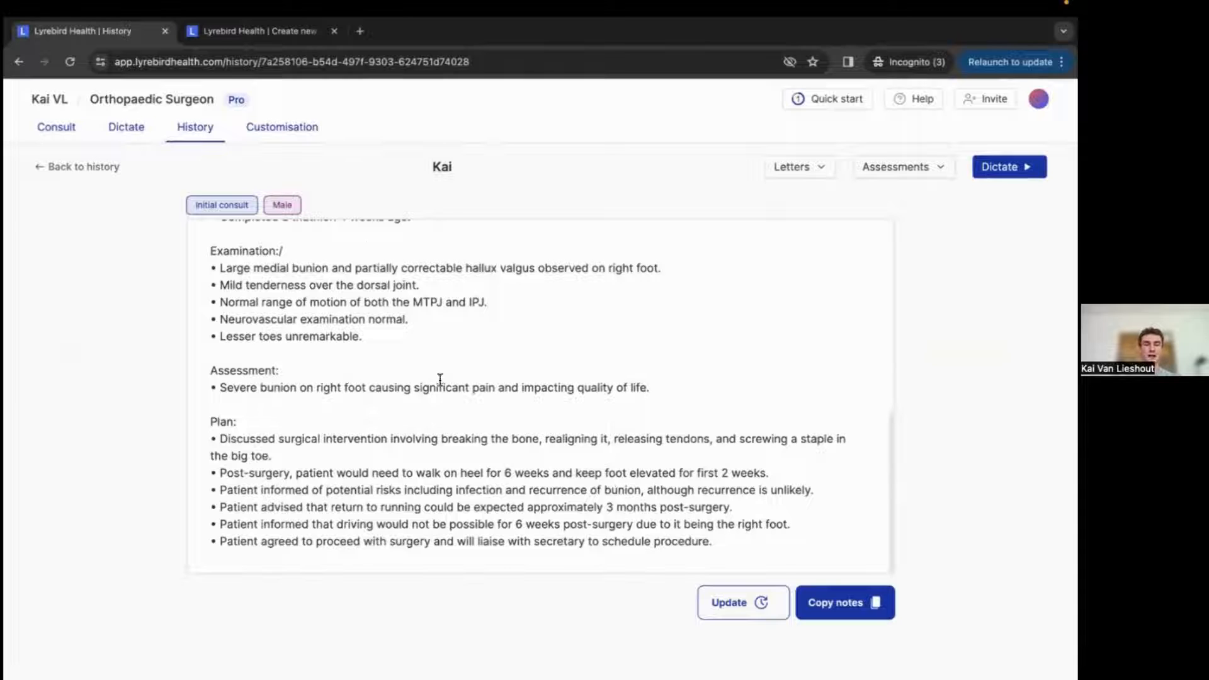
# Add blank lines after the end of the consult note's Plan section.
pyautogui.click(736, 548)
pyautogui.press('Return')
pyautogui.press('Return')
pyautogui.press('Return')
pyautogui.press('Return')
pyautogui.press('Return')
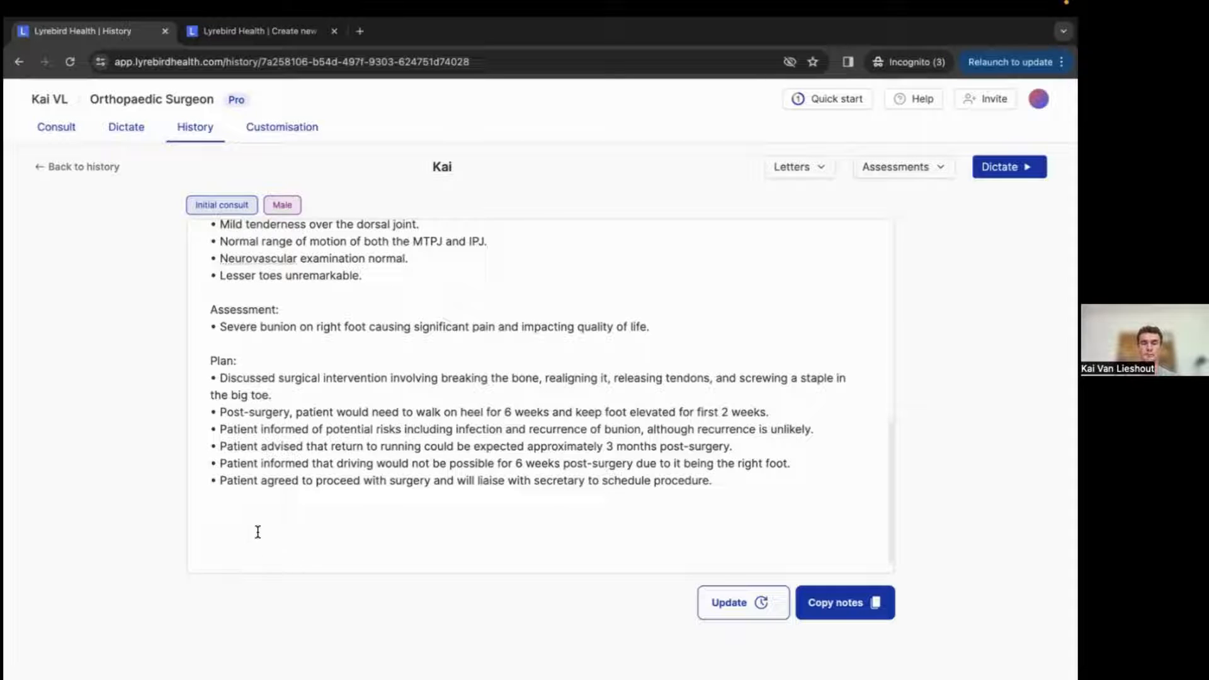
pyautogui.click(219, 520)
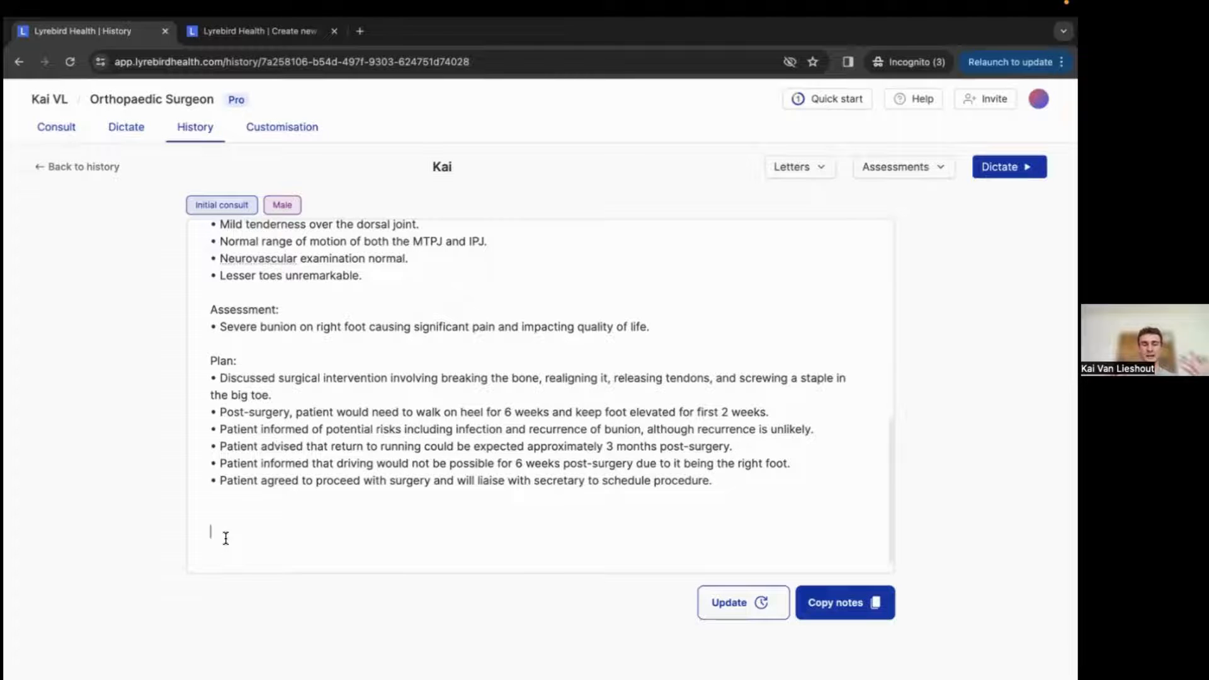
pyautogui.scroll(10, 227, 535)
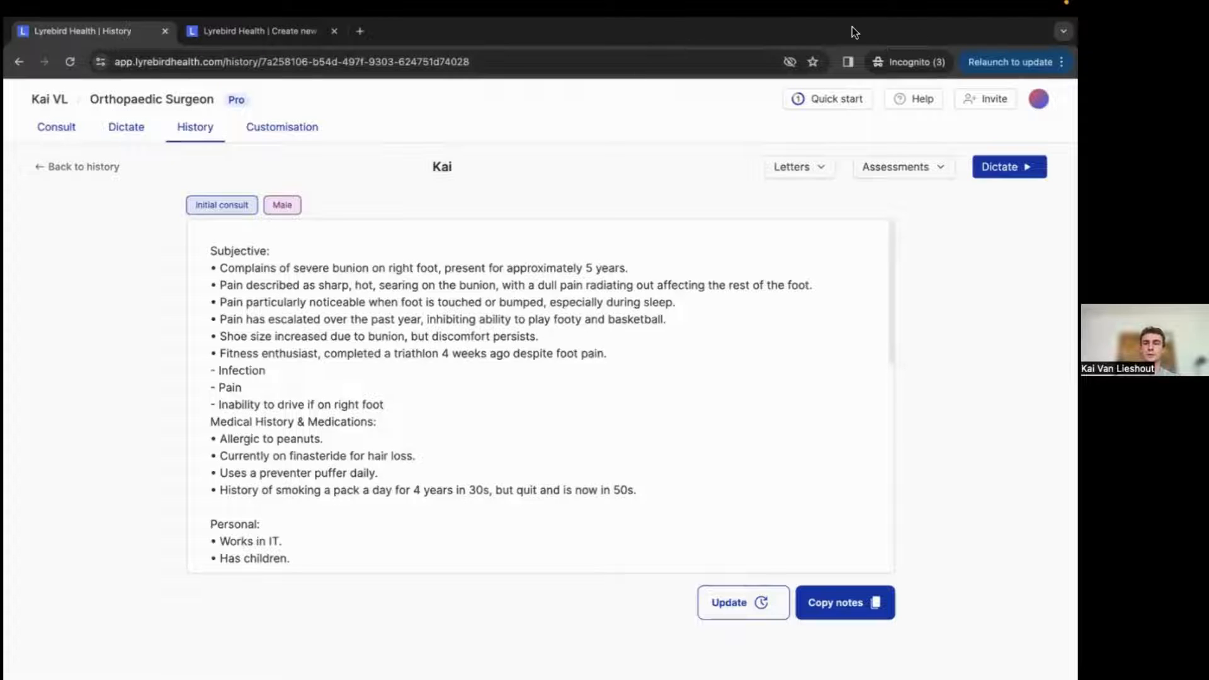
# Switch to the new letter document and review its headings and preview.
pyautogui.click(266, 32)
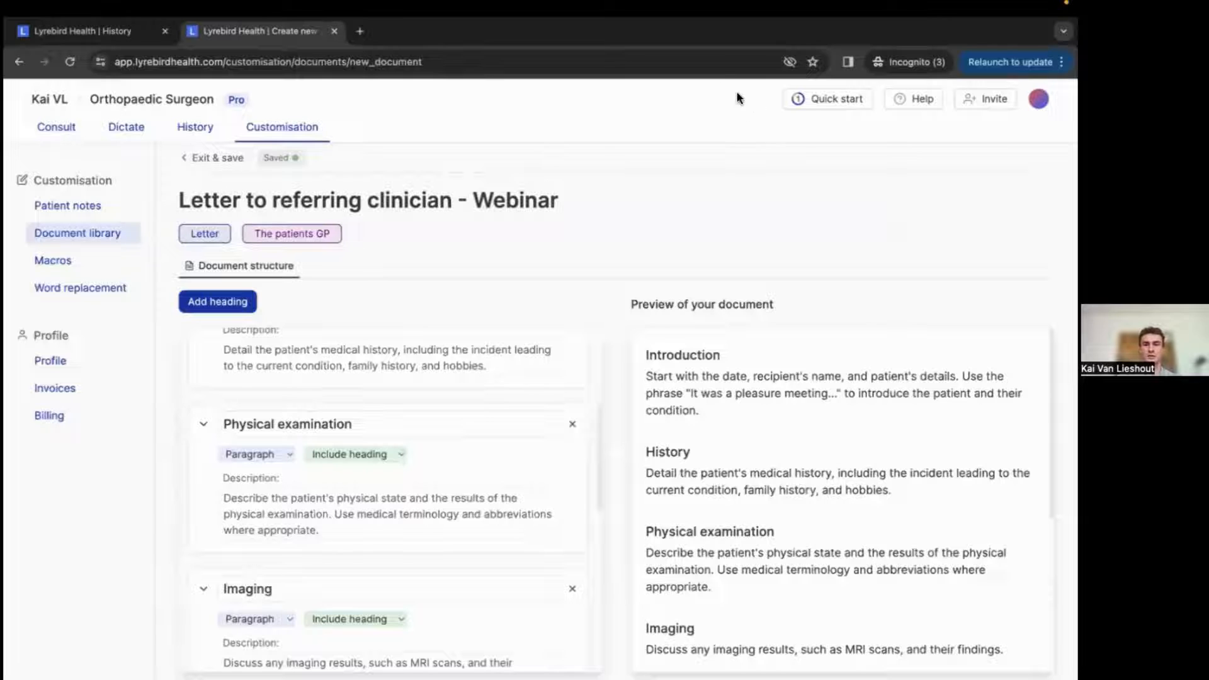
pyautogui.moveTo(617, 11)
pyautogui.scroll(-1, 606, 270)
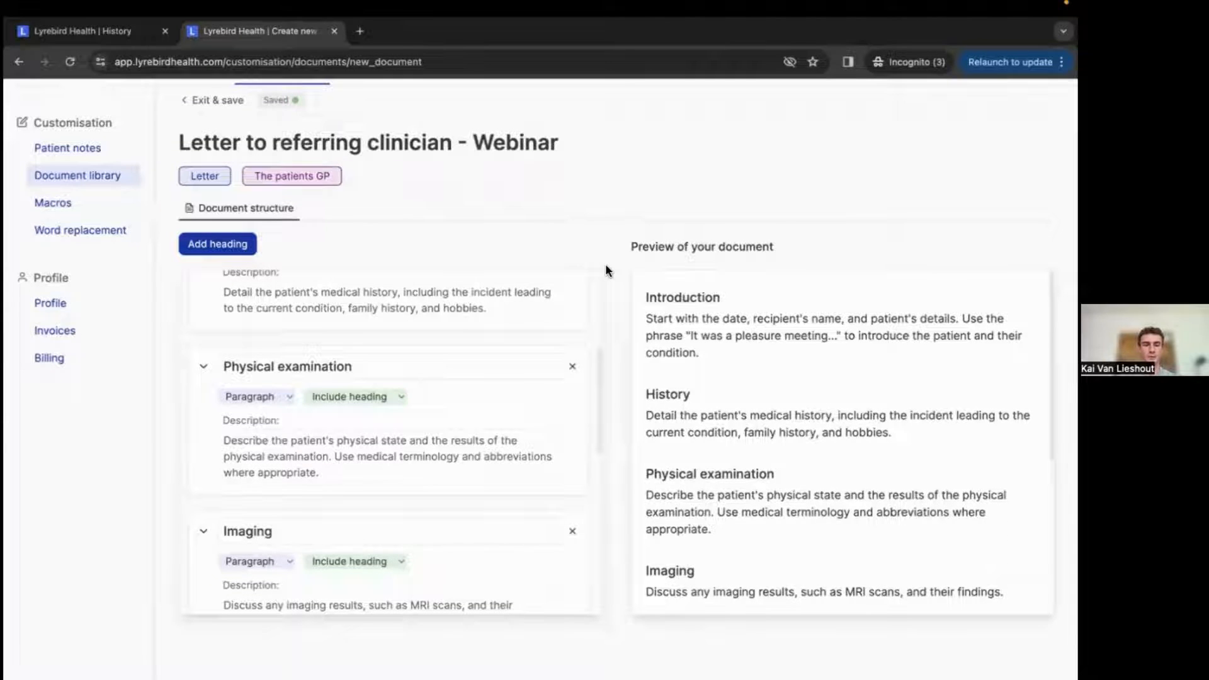
pyautogui.scroll(1, 414, 221)
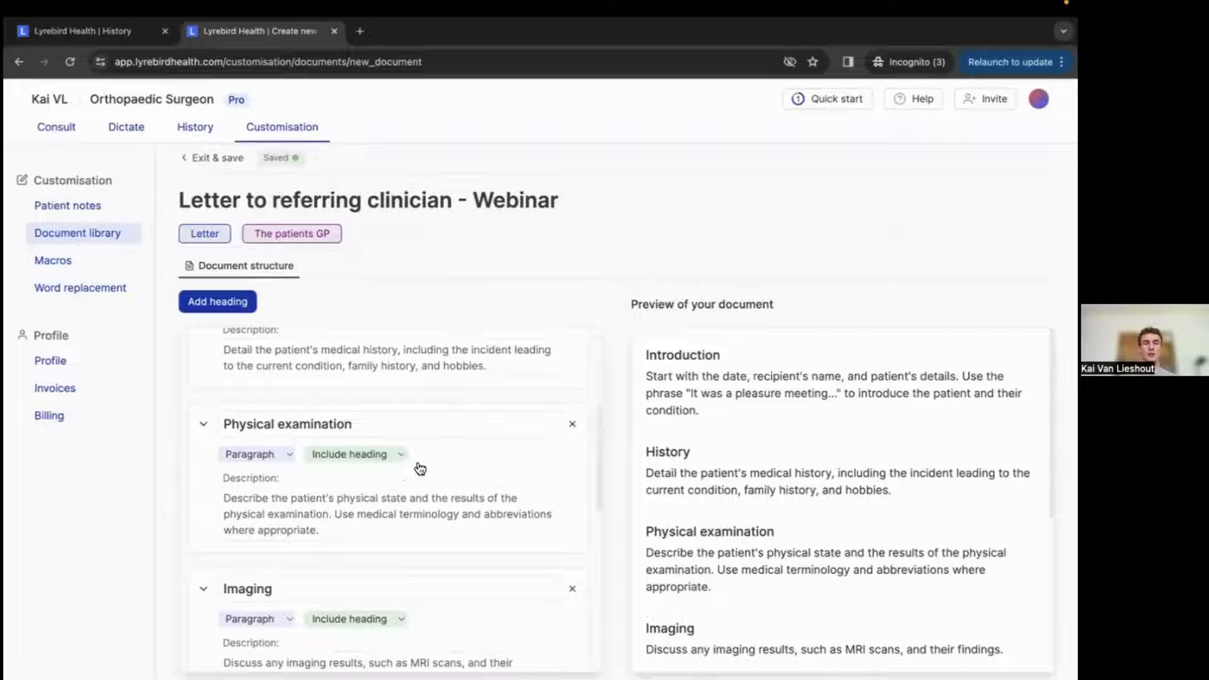
pyautogui.scroll(4, 419, 466)
pyautogui.scroll(-1, 640, 252)
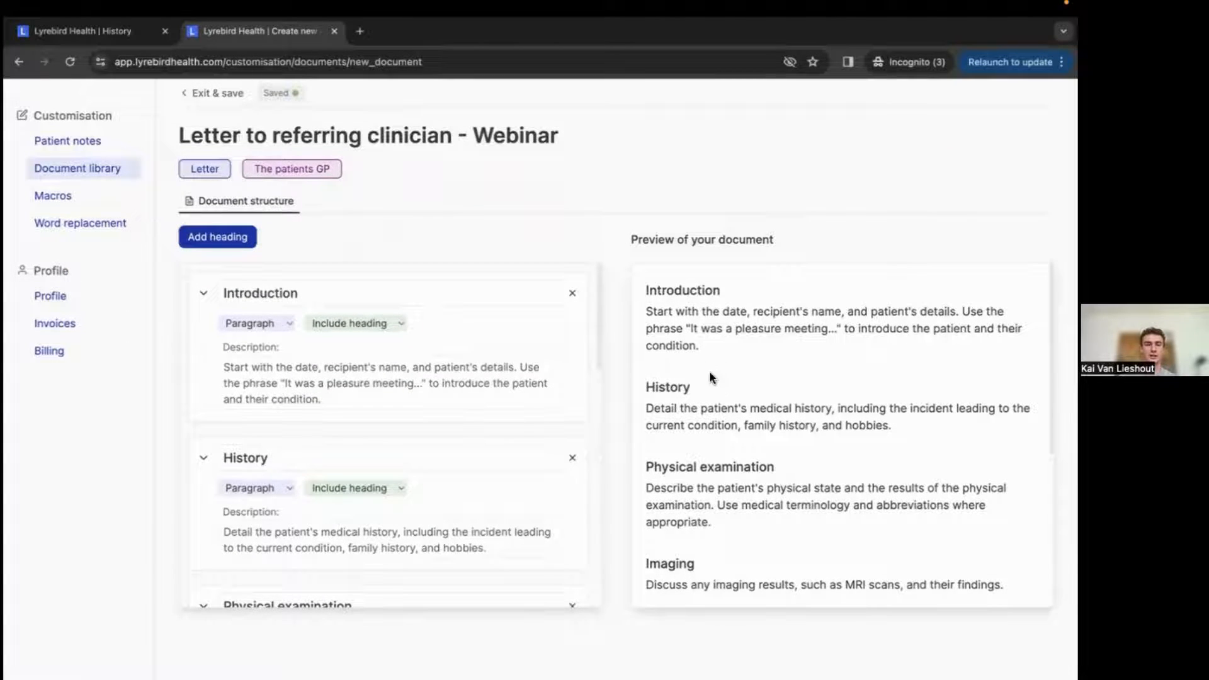
pyautogui.scroll(-8, 511, 444)
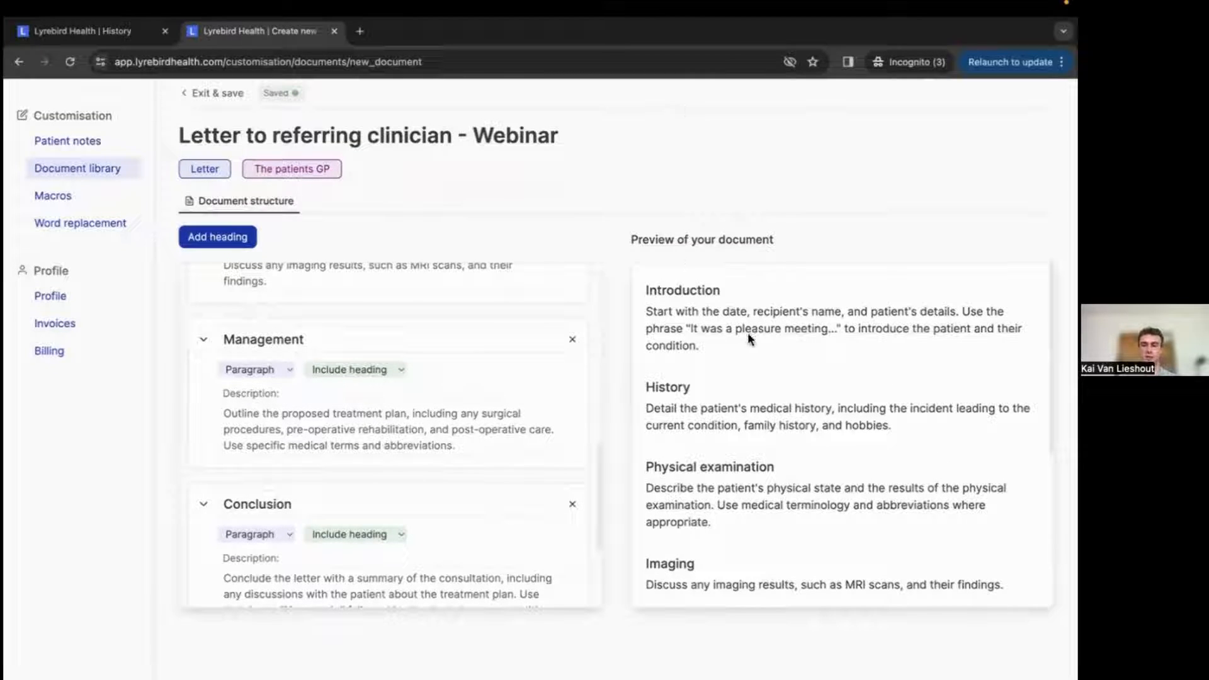
pyautogui.scroll(-3, 708, 441)
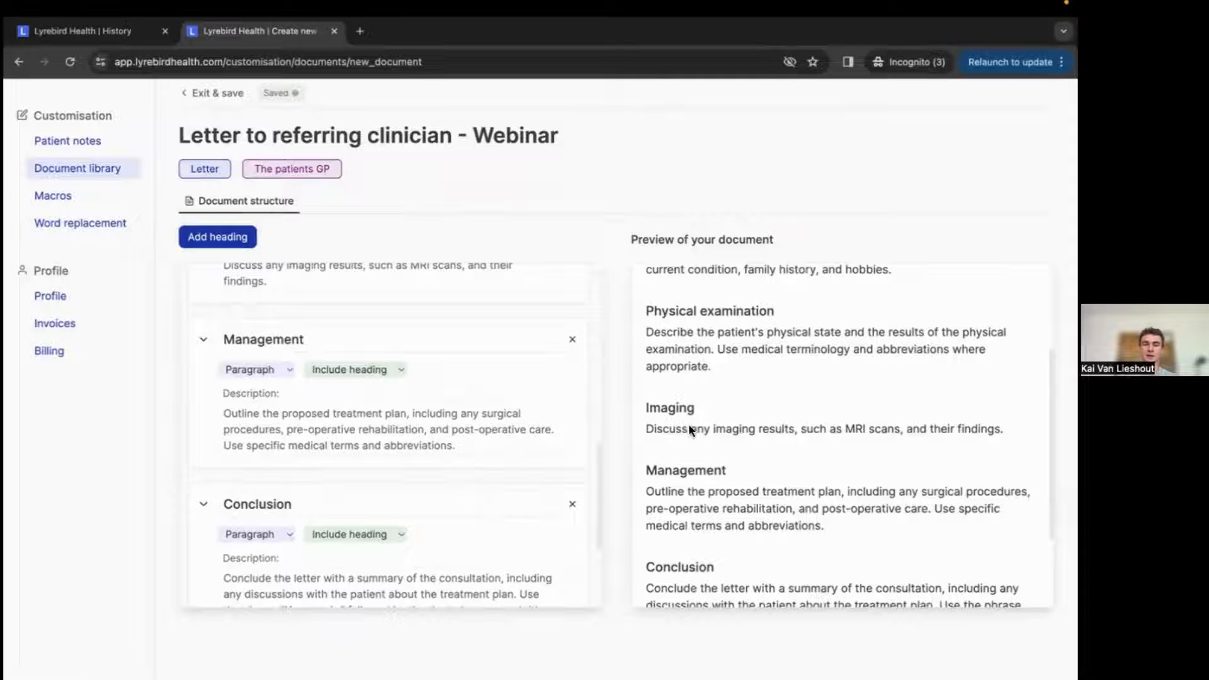
pyautogui.scroll(-2, 707, 497)
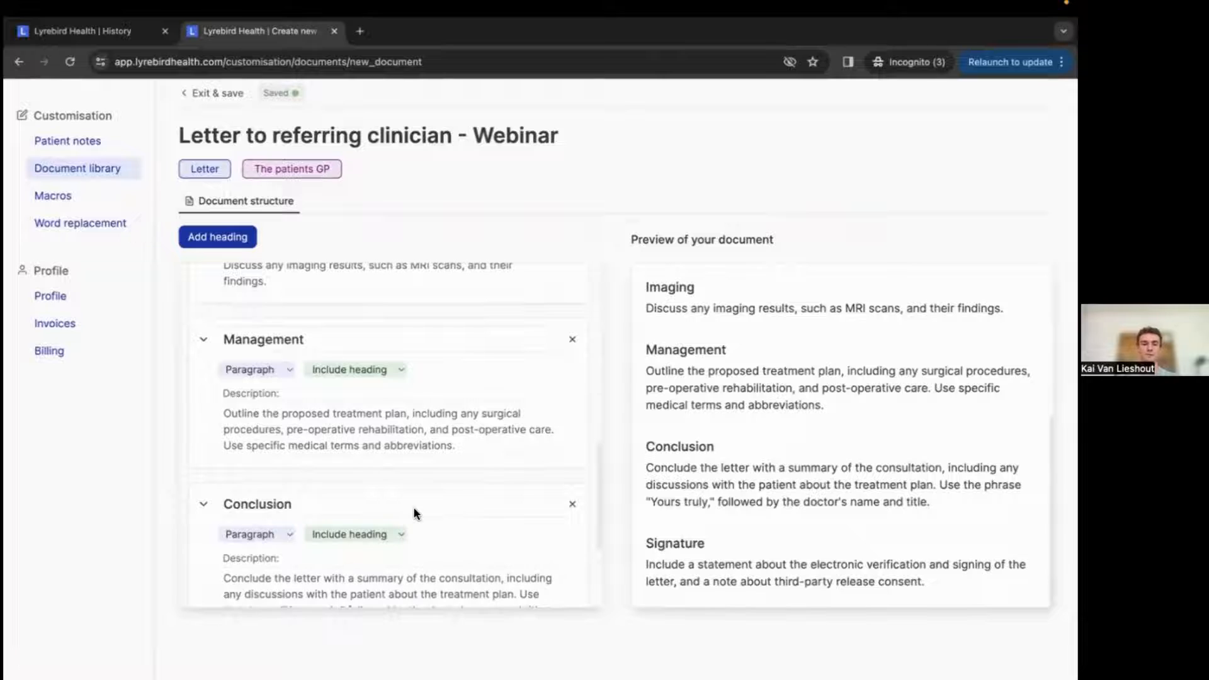
pyautogui.scroll(-3, 413, 511)
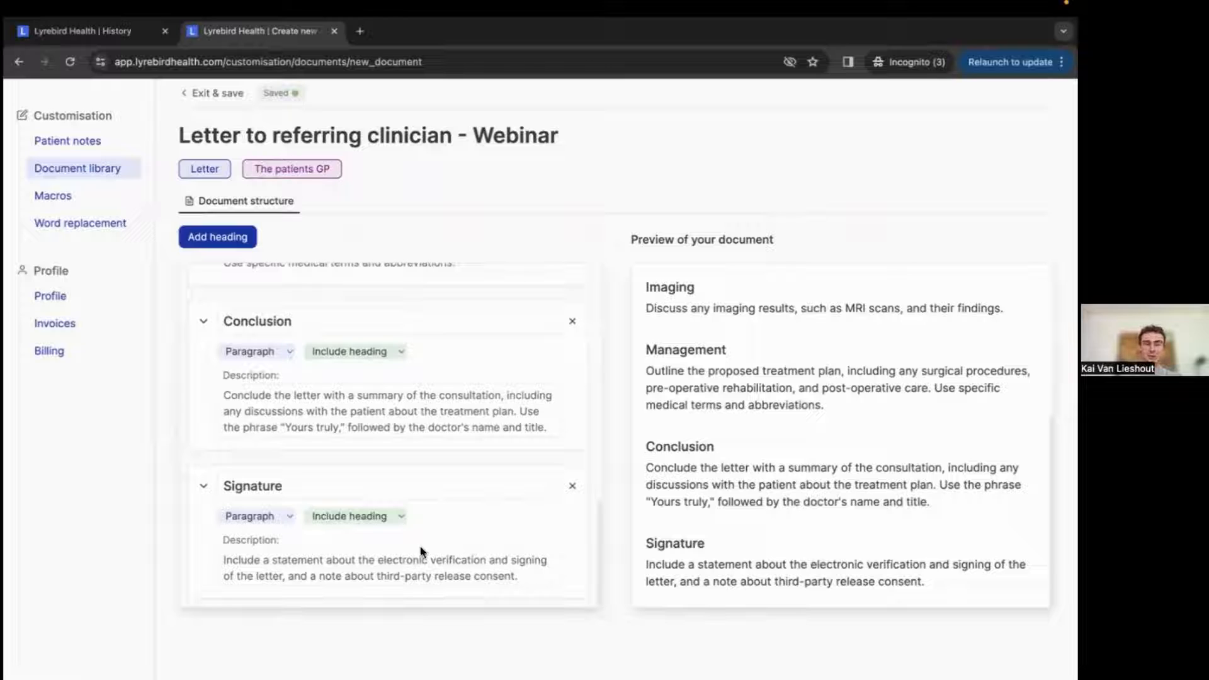
# Examine the Signature section and scroll back through the letter's heading structure.
pyautogui.moveTo(712, 570); pyautogui.dragTo(945, 578)
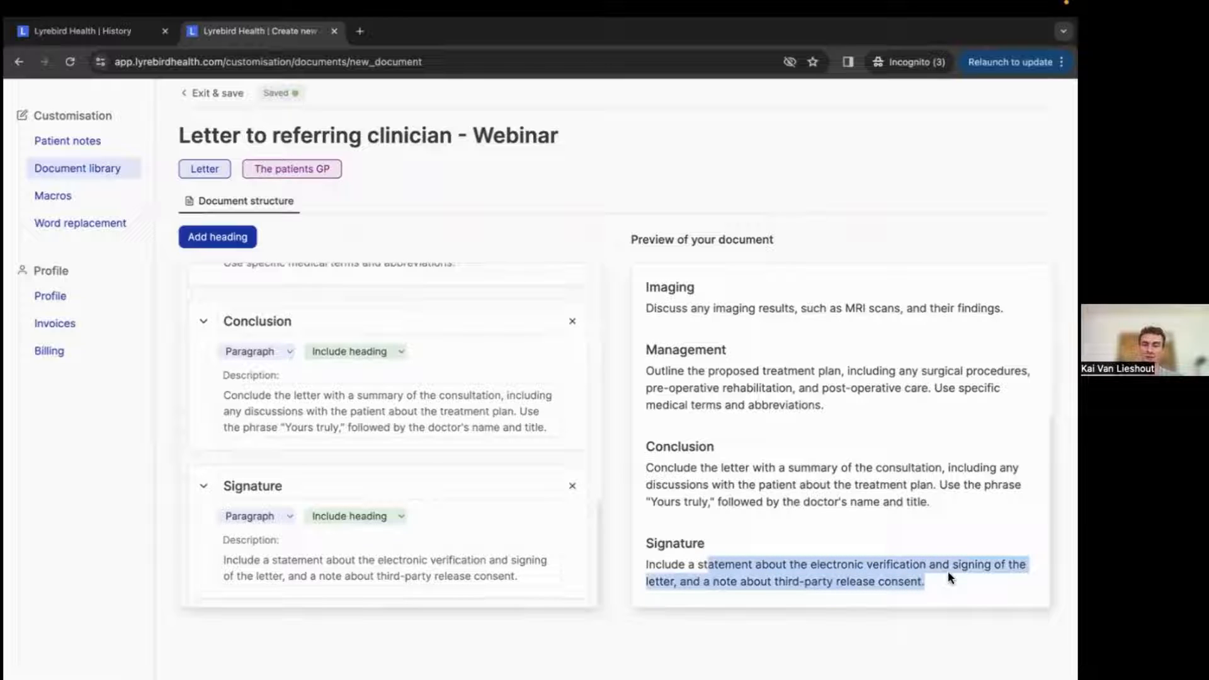
pyautogui.click(724, 559)
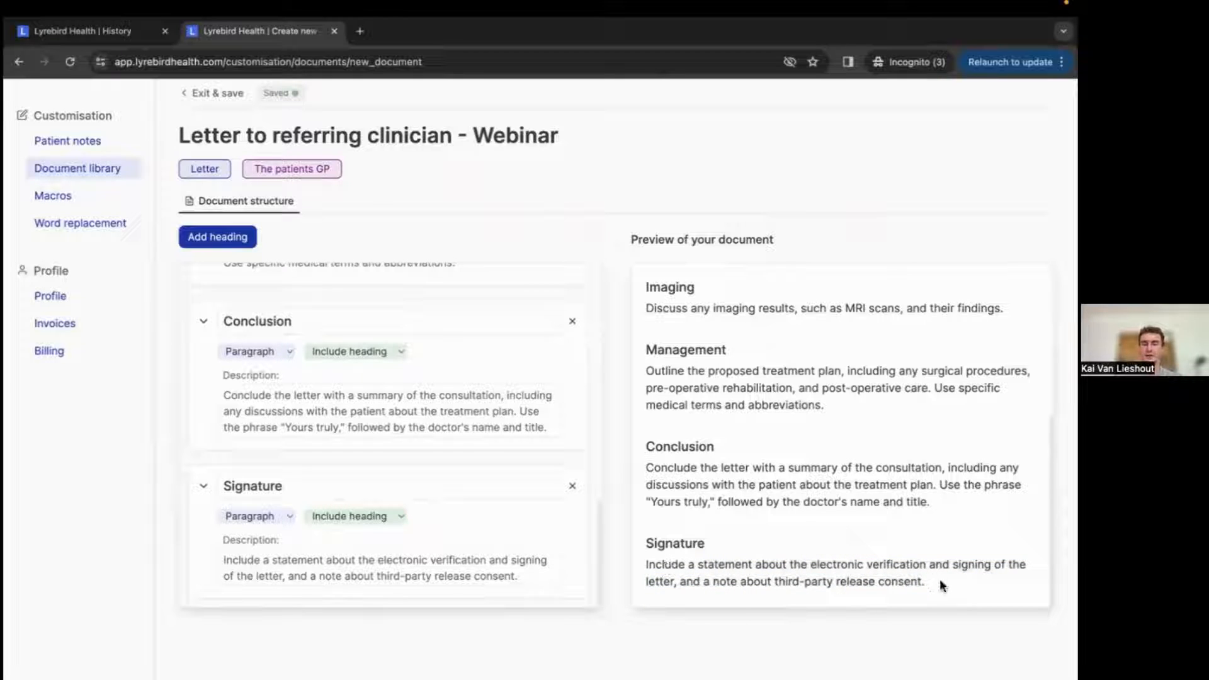
pyautogui.moveTo(940, 584)
pyautogui.mouseDown()
pyautogui.moveTo(643, 559)
pyautogui.moveTo(642, 542)
pyautogui.moveTo(782, 580)
pyautogui.moveTo(937, 583)
pyautogui.mouseUp()
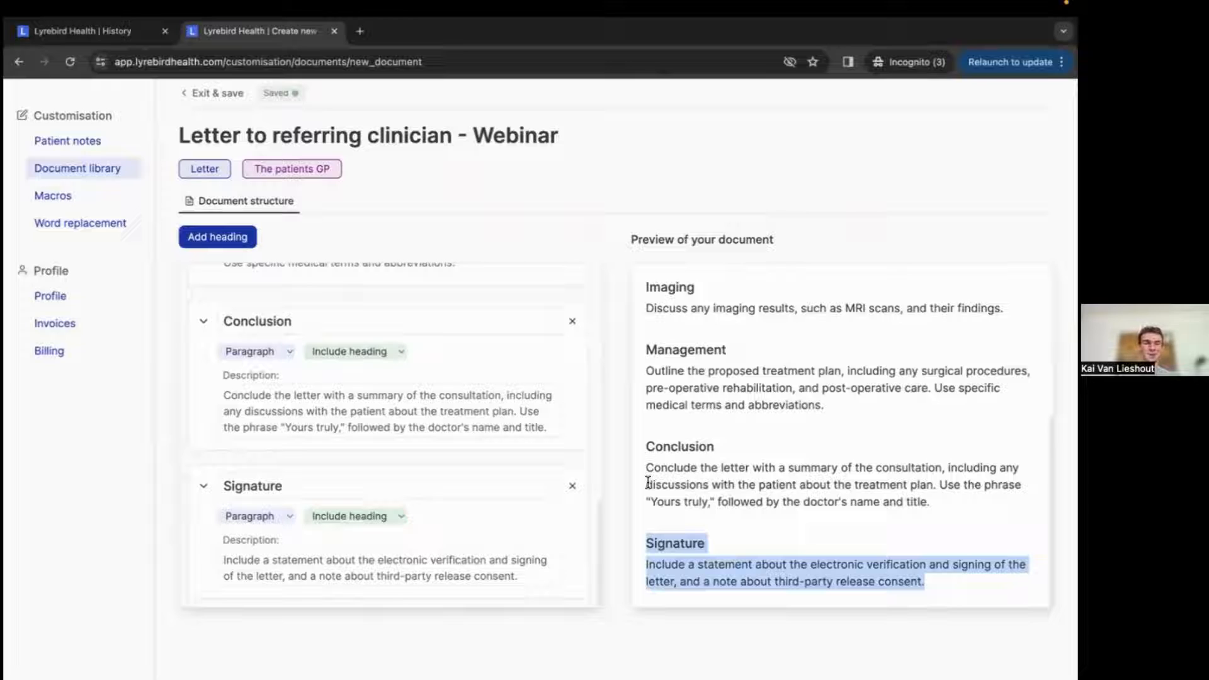
pyautogui.click(573, 487)
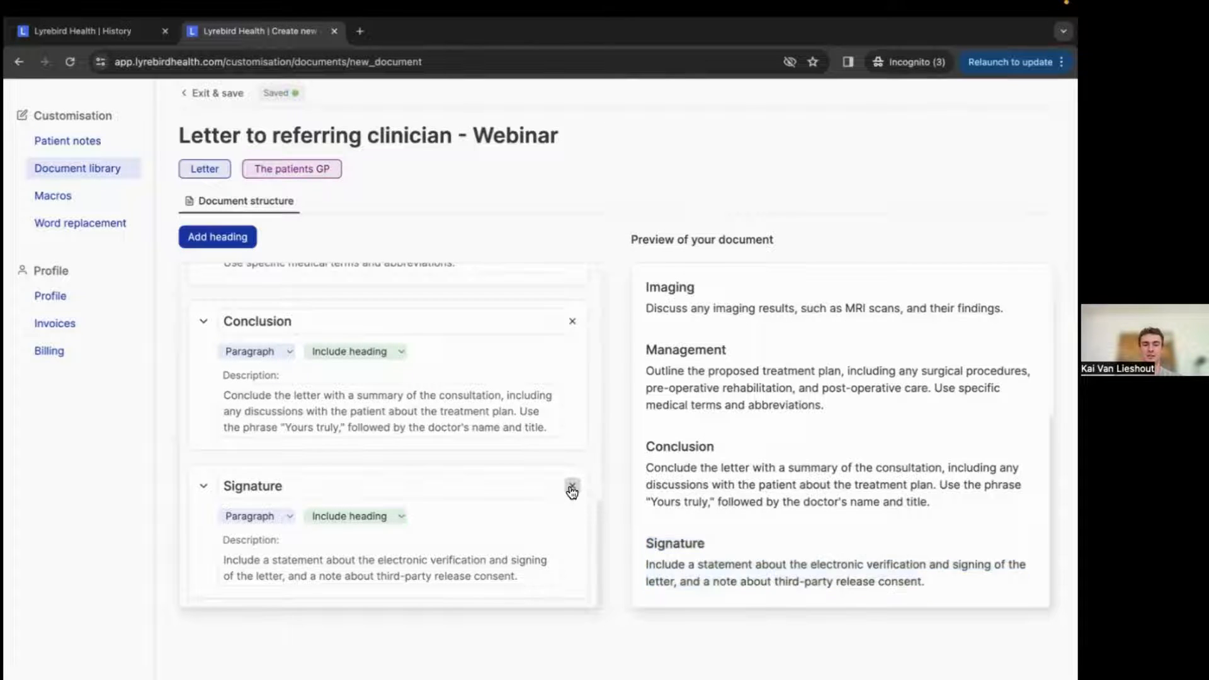
pyautogui.scroll(10, 479, 507)
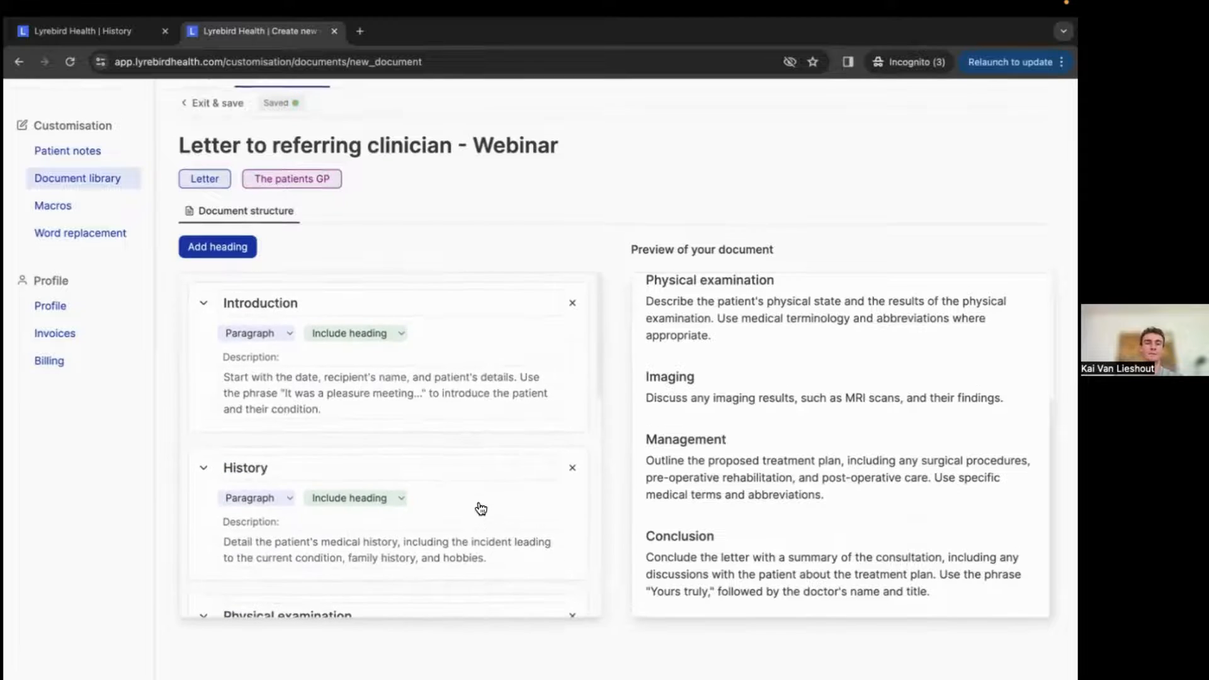
pyautogui.scroll(1, 553, 267)
pyautogui.scroll(-4, 456, 409)
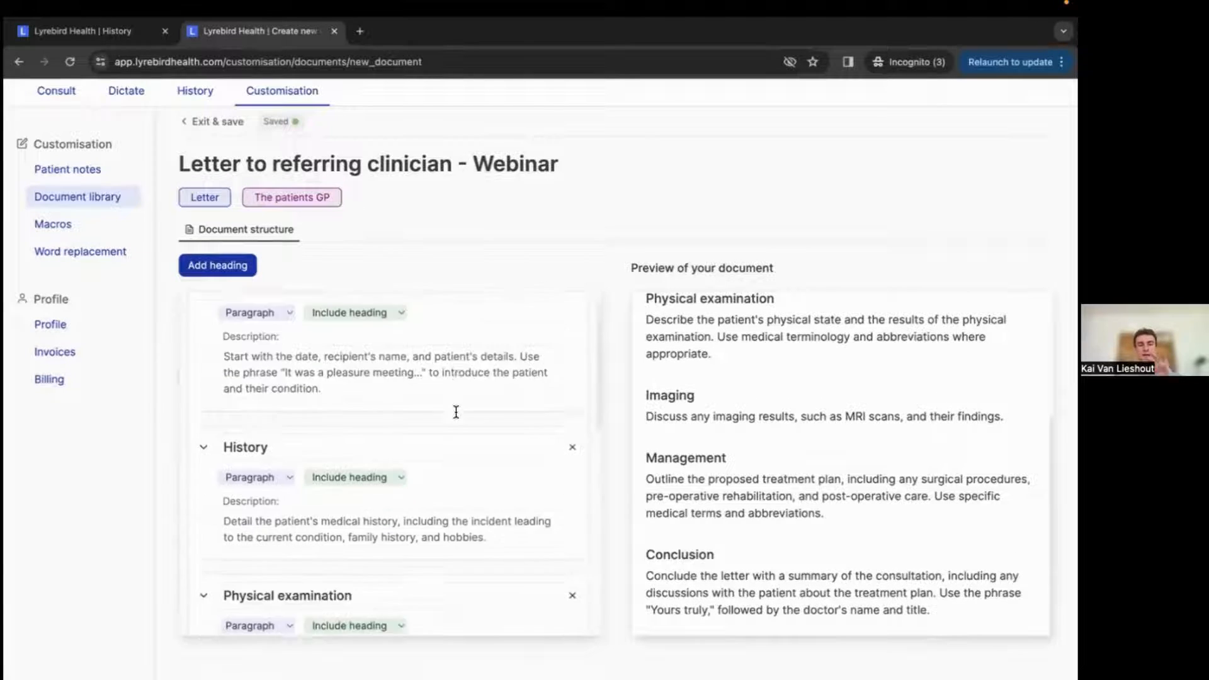
pyautogui.scroll(4, 456, 411)
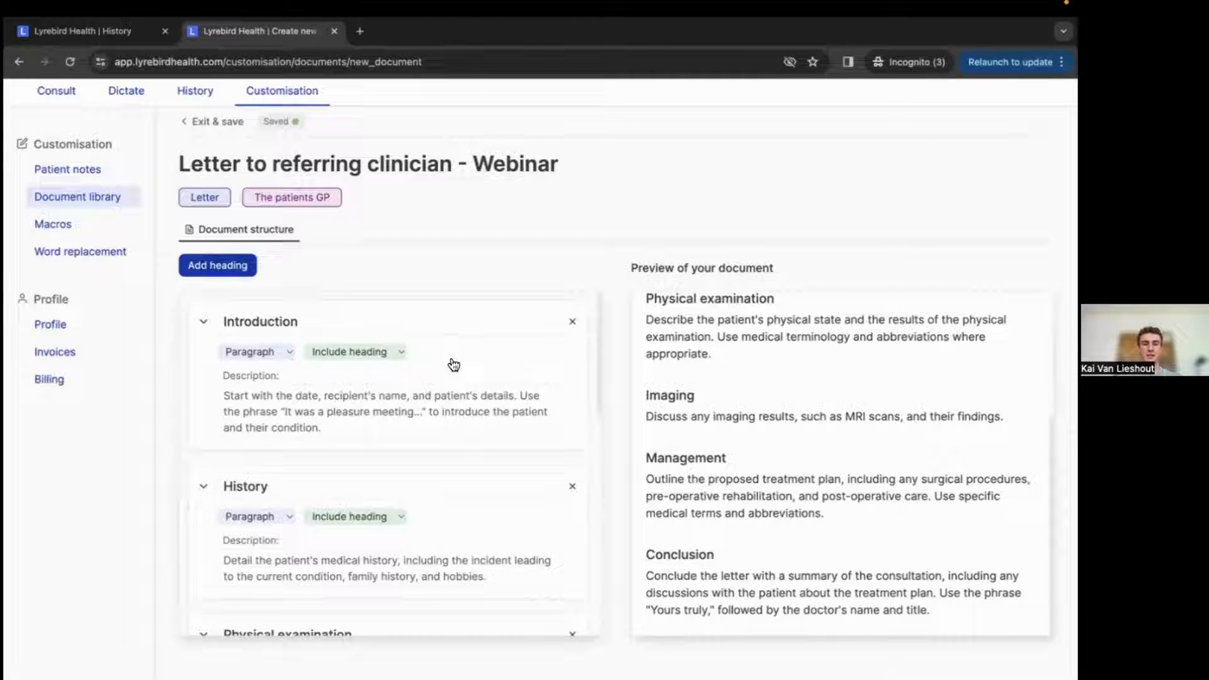
pyautogui.scroll(-1, 453, 364)
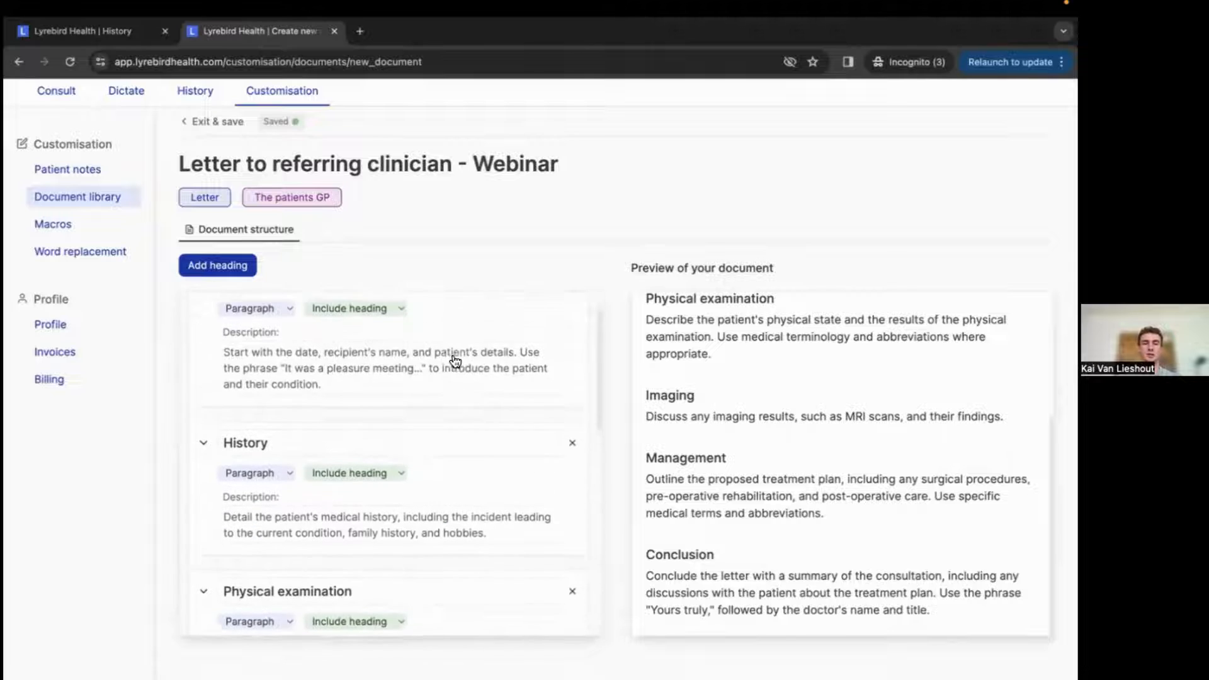
pyautogui.scroll(1, 455, 360)
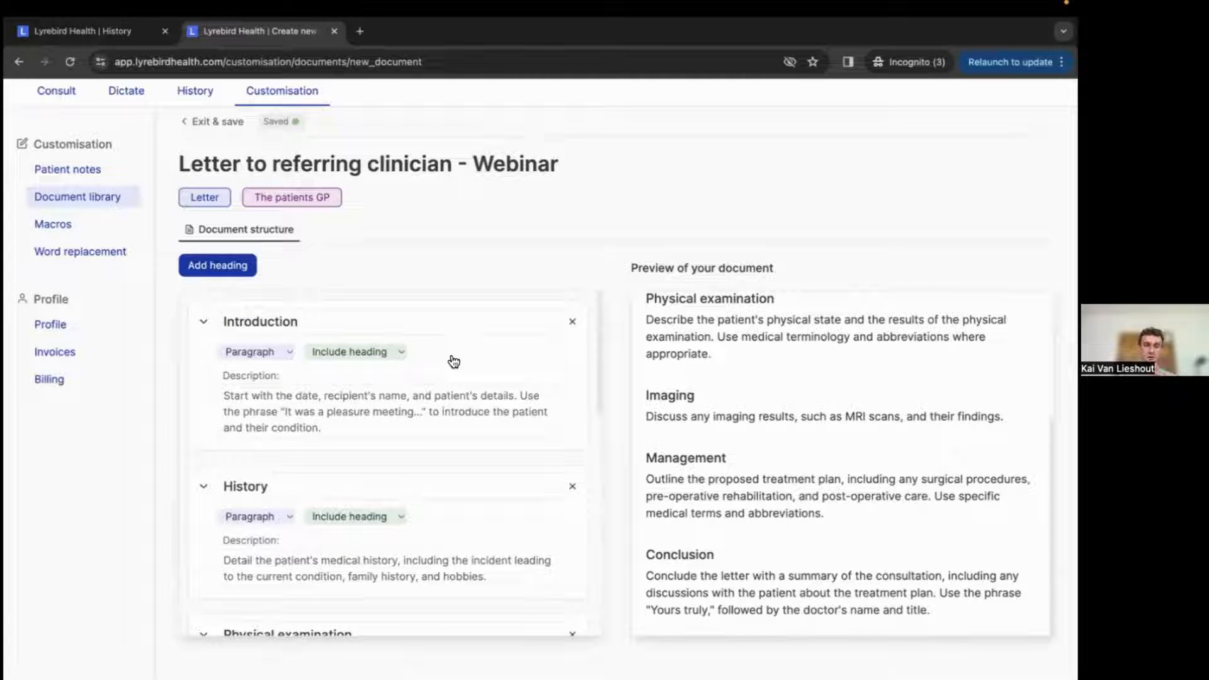
pyautogui.scroll(1, 447, 348)
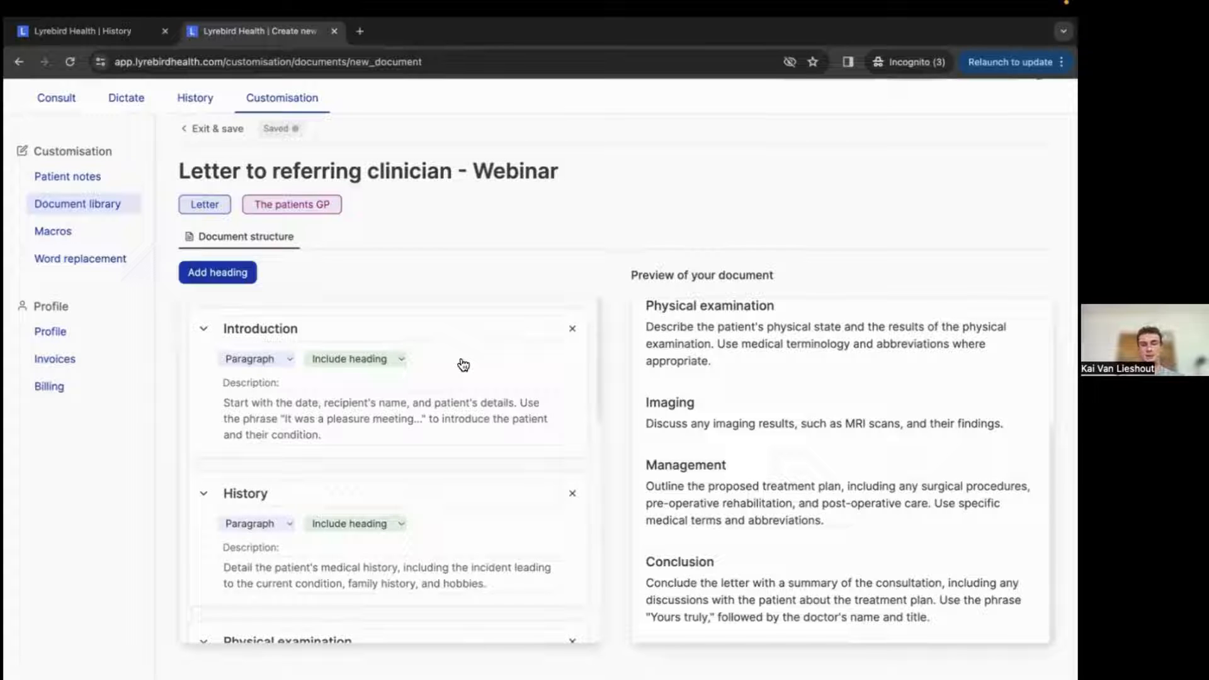
pyautogui.scroll(3, 705, 428)
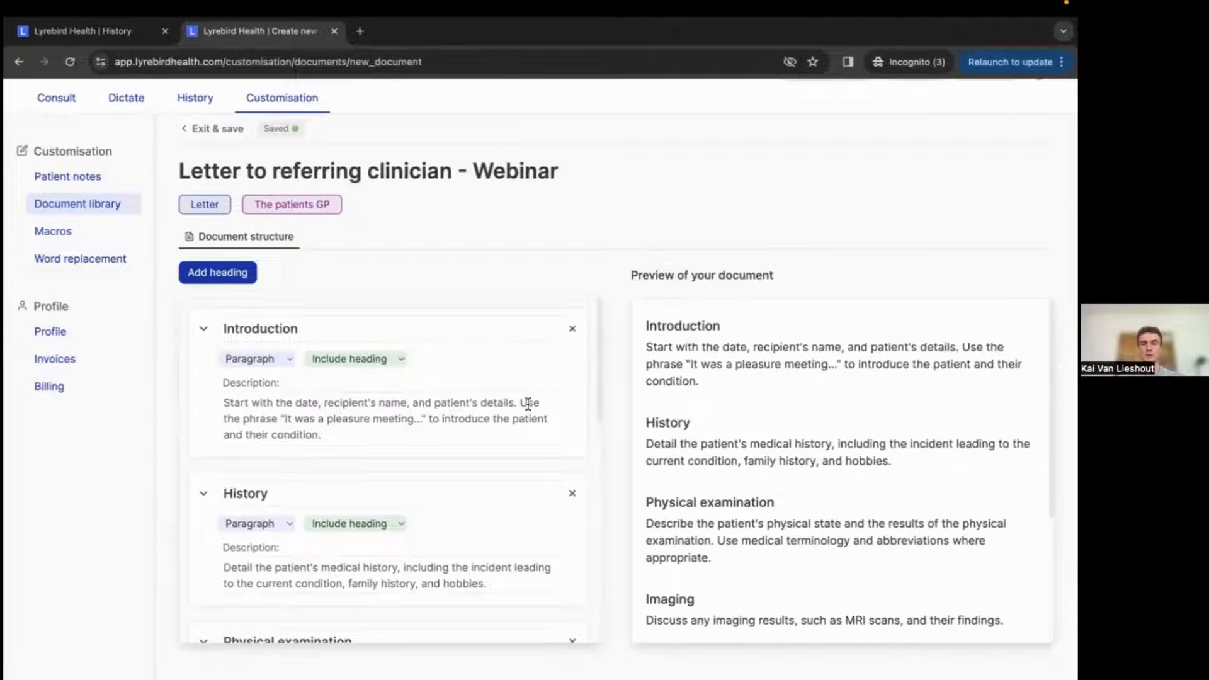
# Set the Introduction section's writing style to Numbers and highlight its heading title.
pyautogui.click(245, 360)
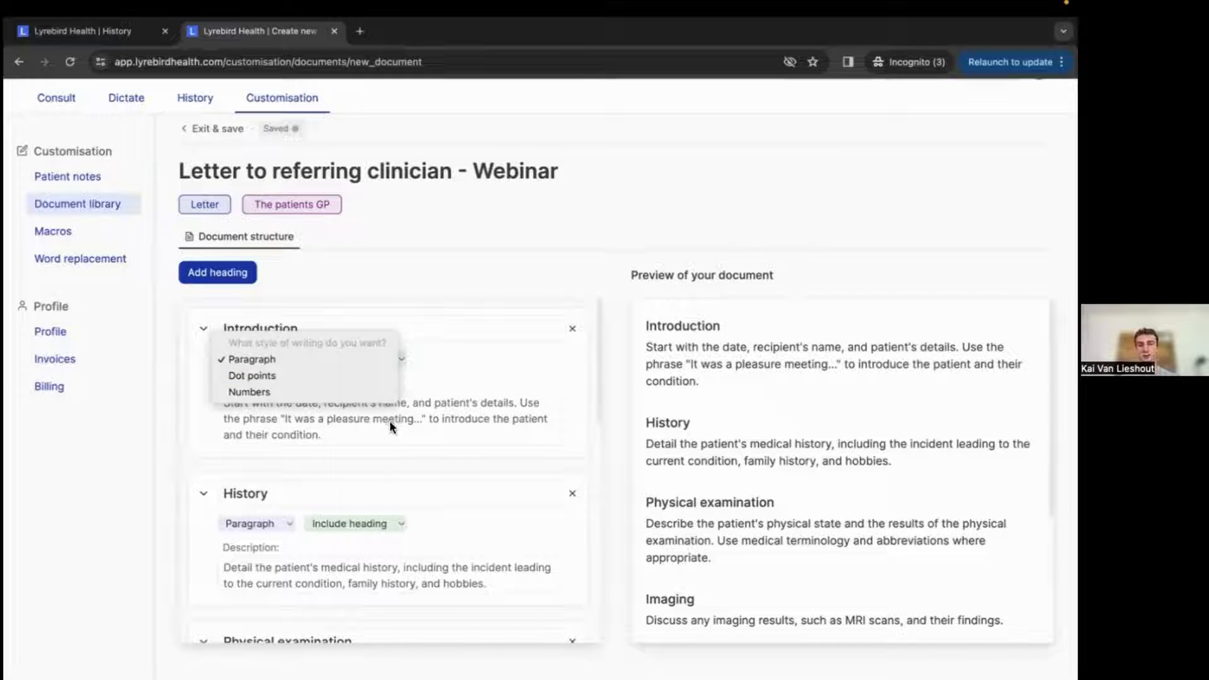
pyautogui.click(300, 374)
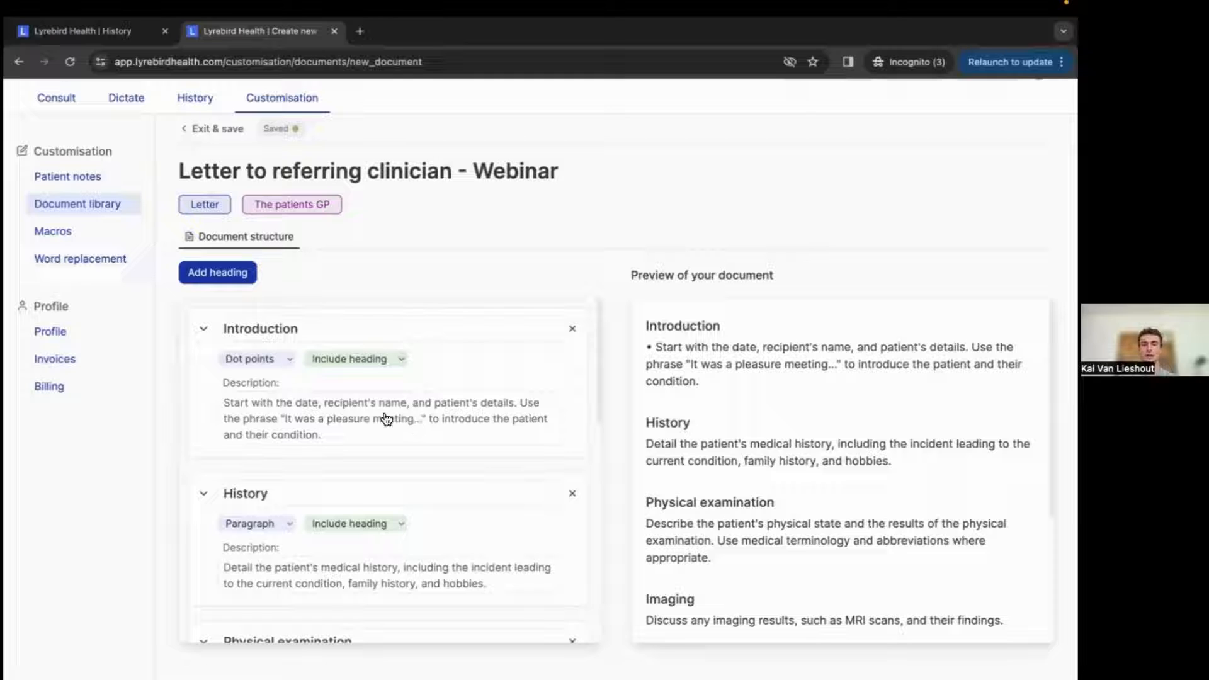
pyautogui.click(276, 359)
pyautogui.click(285, 379)
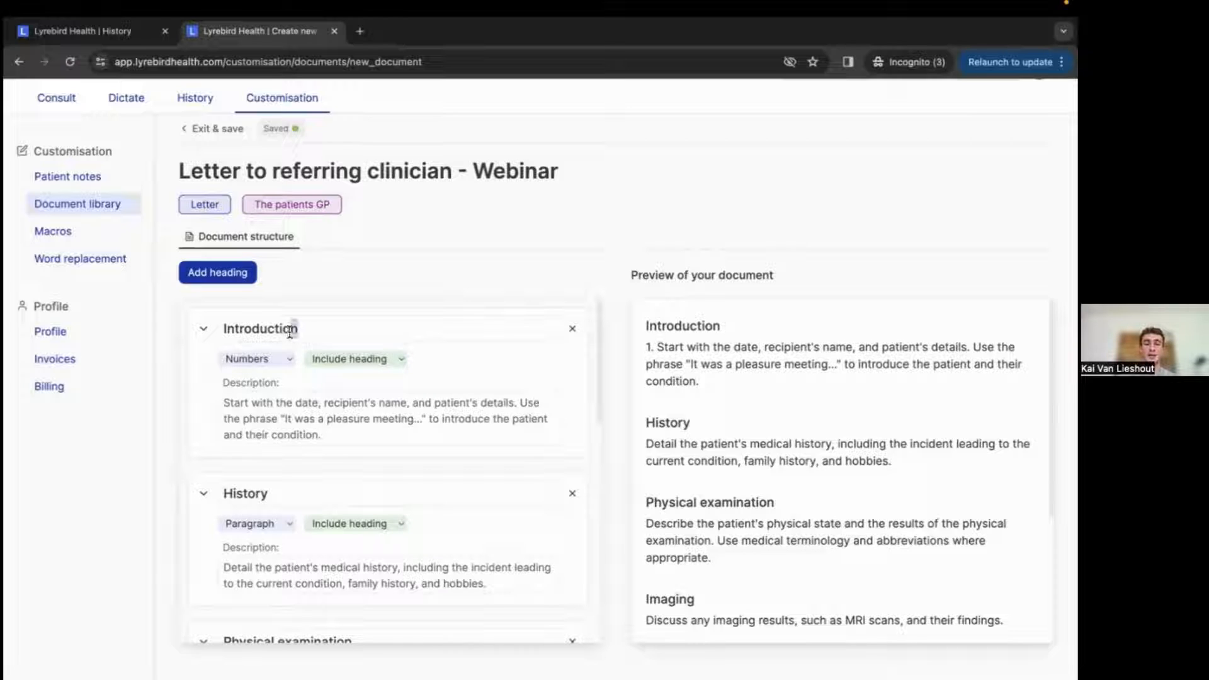
pyautogui.moveTo(299, 328); pyautogui.dragTo(217, 327)
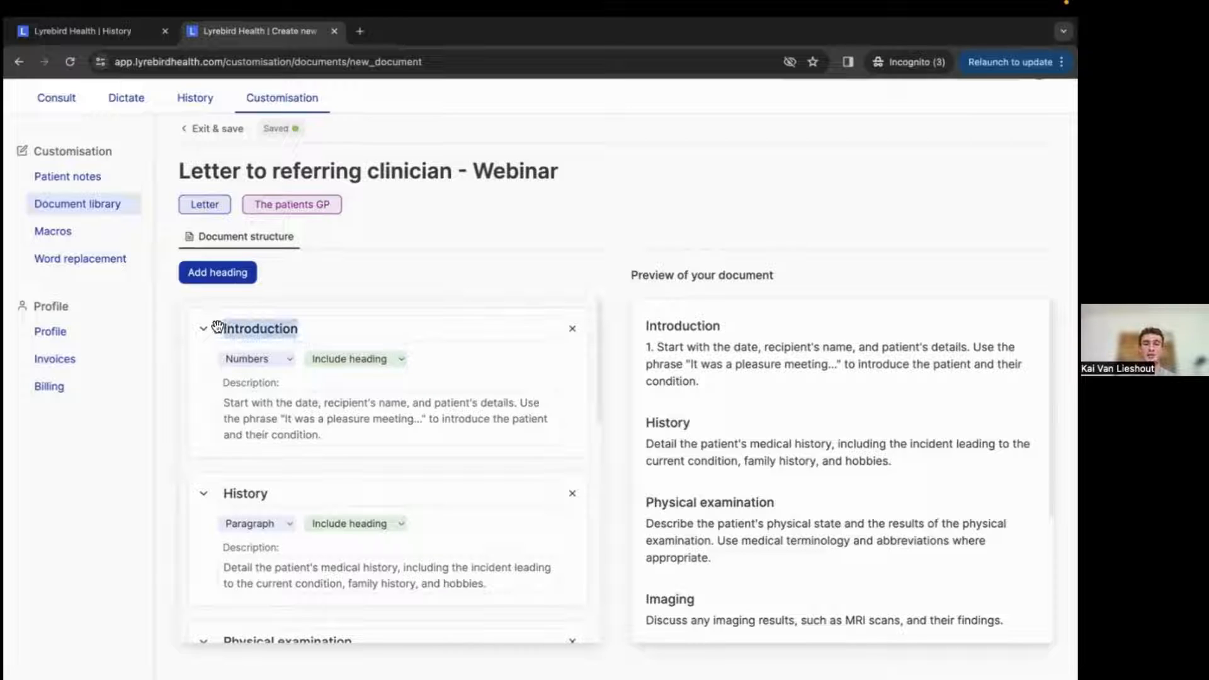
pyautogui.click(324, 332)
pyautogui.scroll(-2, 293, 518)
pyautogui.scroll(-4, 293, 517)
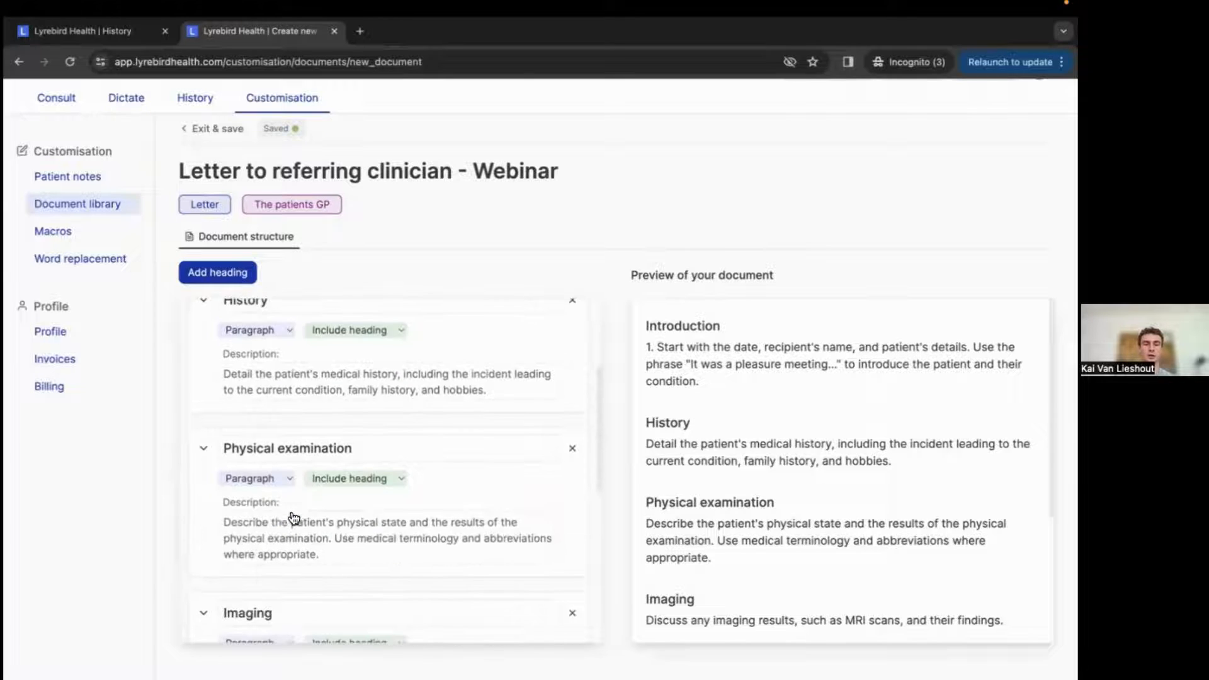
# Try renaming the Physical examination heading to Examination, then undo the rename.
pyautogui.scroll(1, 292, 413)
pyautogui.moveTo(293, 413); pyautogui.dragTo(176, 405)
pyautogui.write('E')
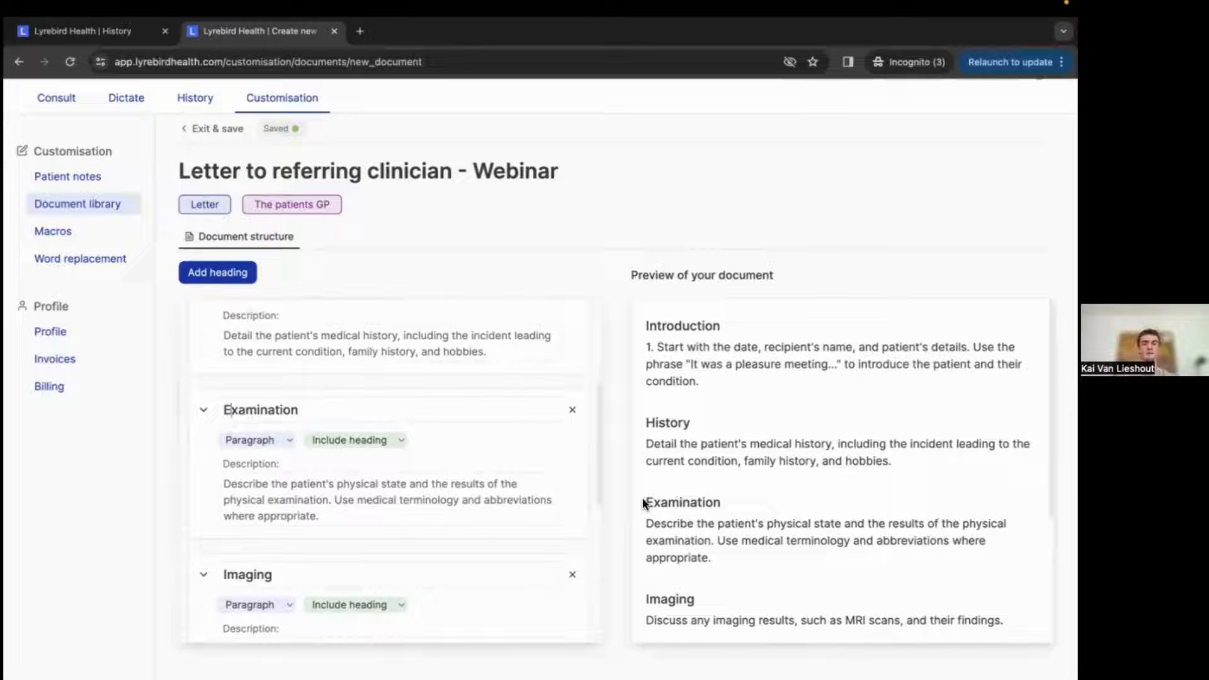
pyautogui.press('super+z')
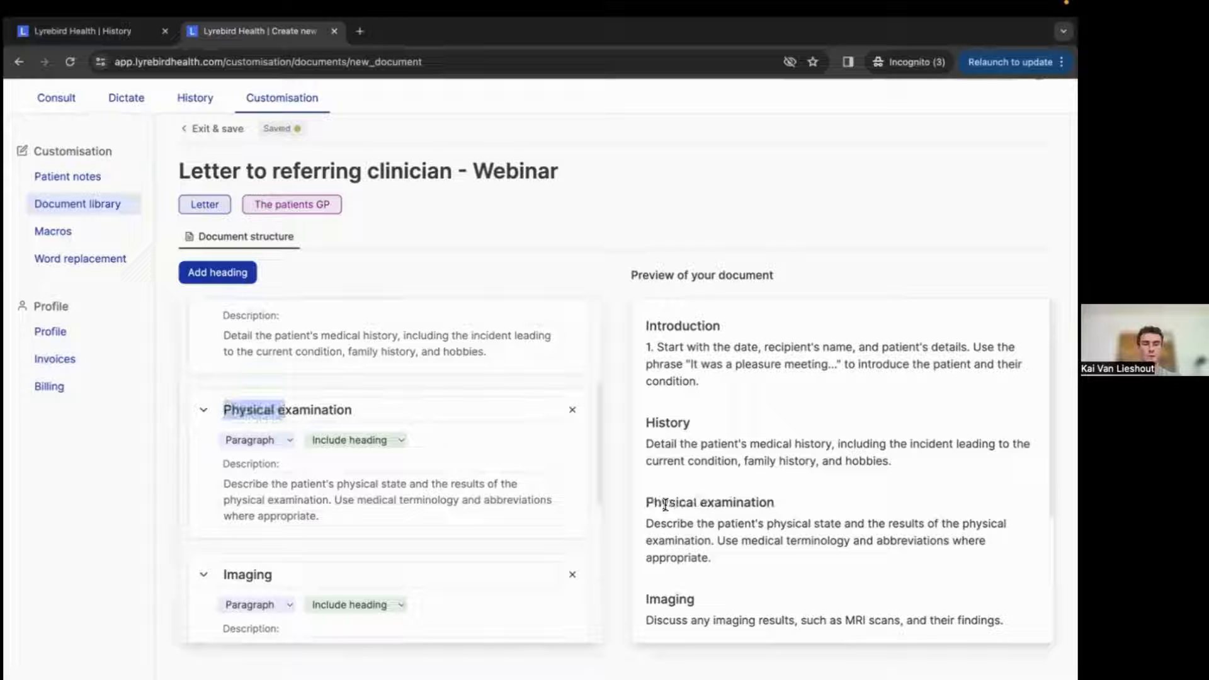
pyautogui.click(355, 410)
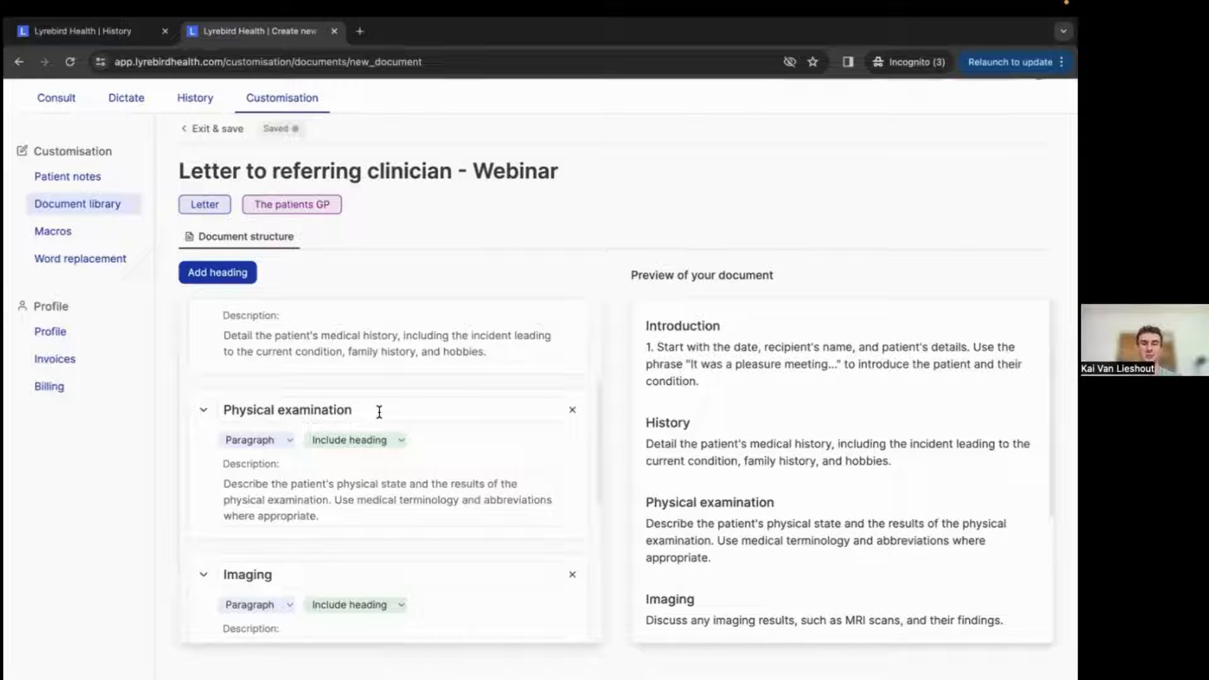
# Set the Introduction section to exclude its heading from the letter.
pyautogui.scroll(4, 379, 411)
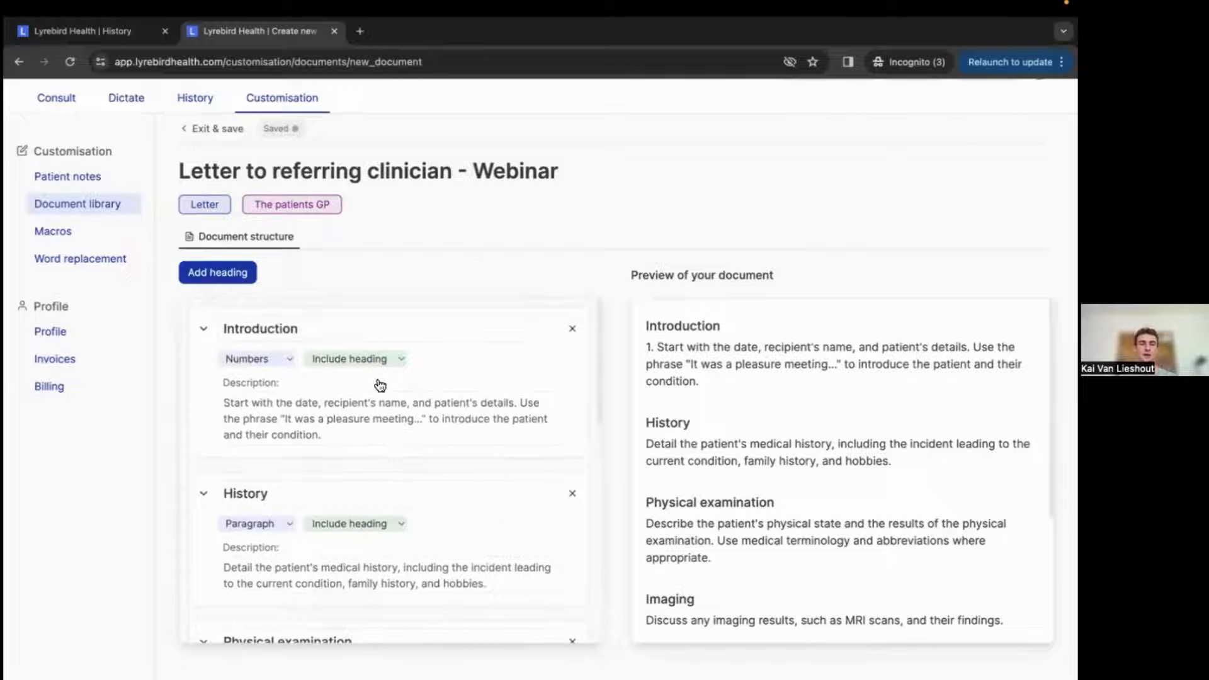
pyautogui.click(376, 360)
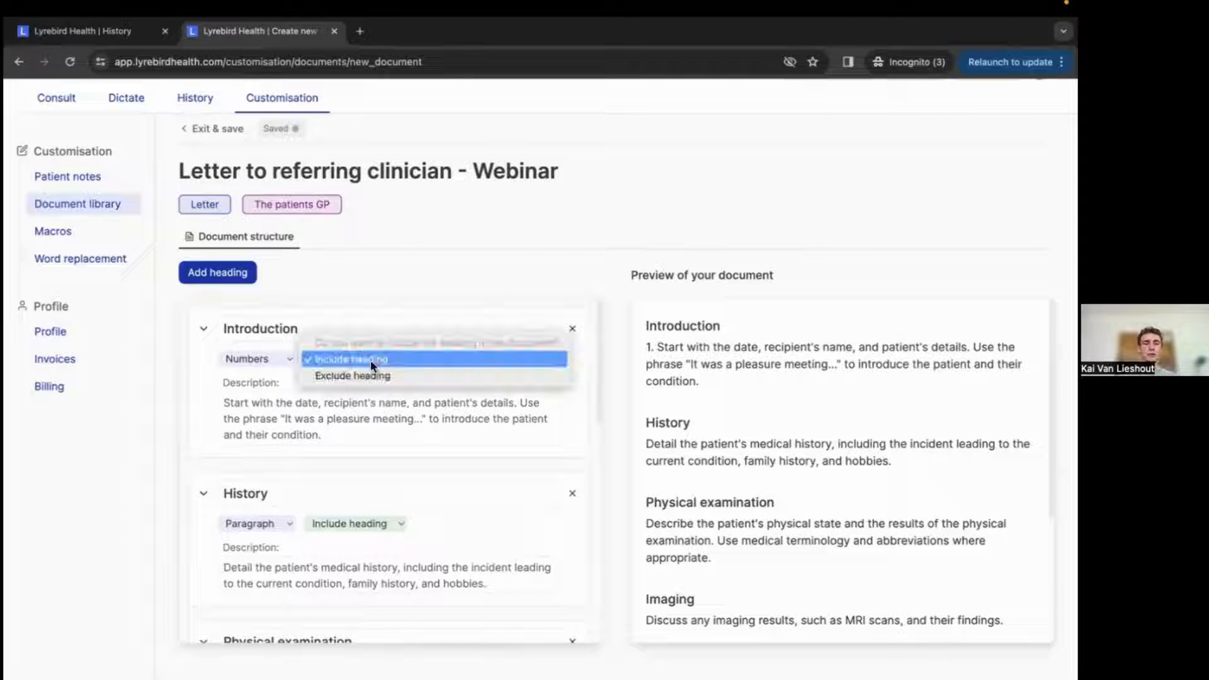
pyautogui.click(370, 377)
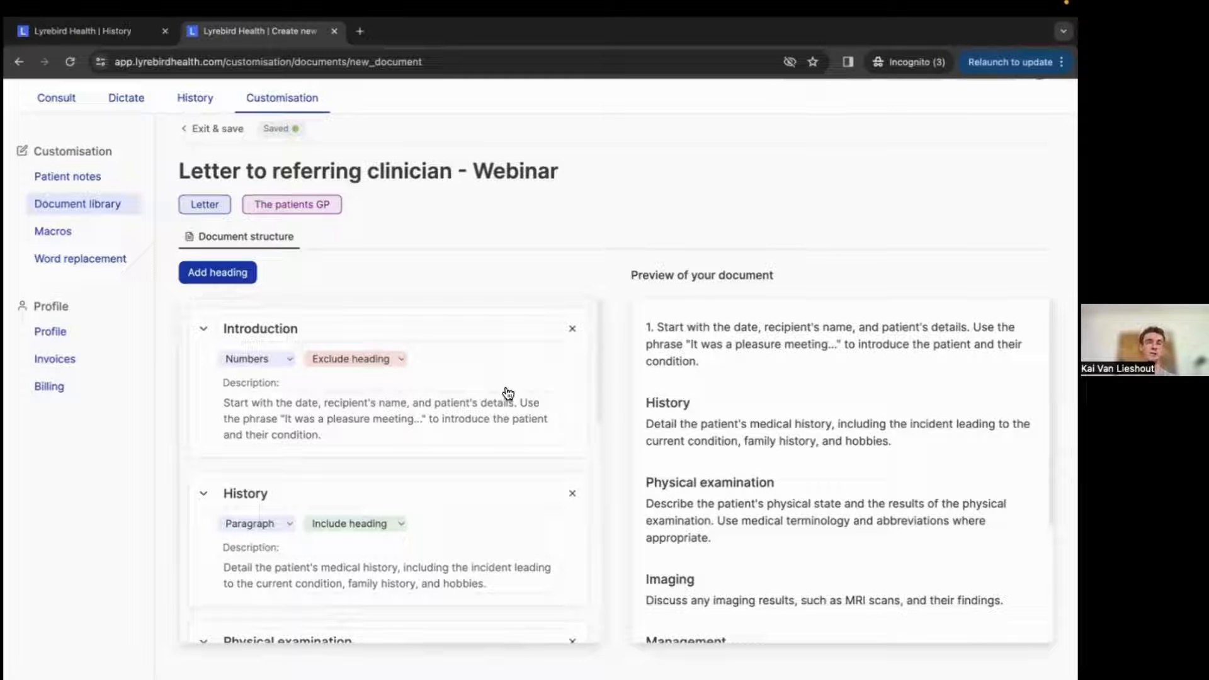
pyautogui.scroll(-3, 516, 493)
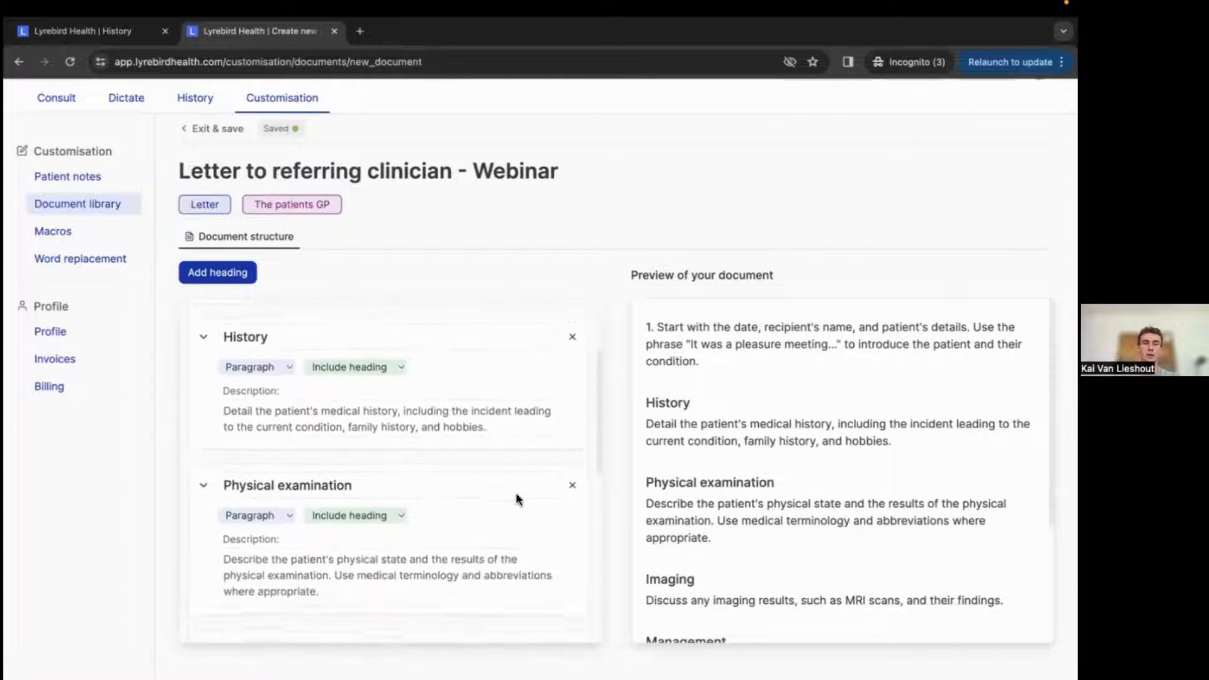
pyautogui.scroll(1, 516, 496)
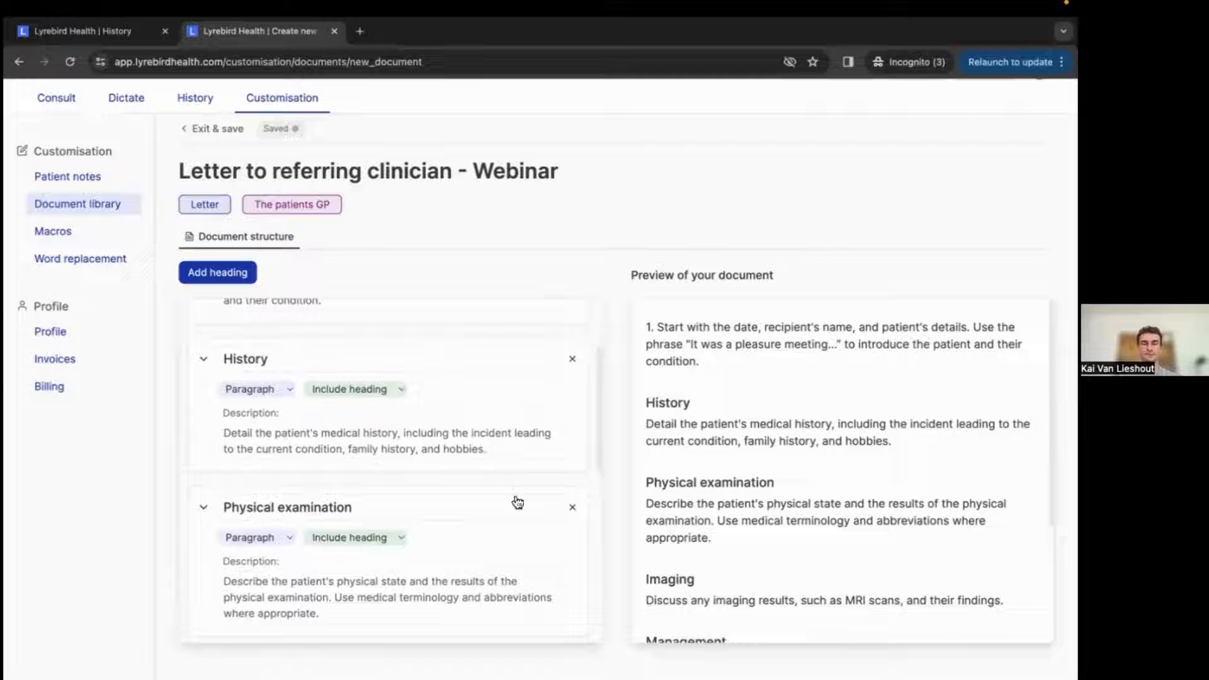
# Set the History and Physical examination sections to exclude their headings.
pyautogui.click(370, 390)
pyautogui.click(368, 404)
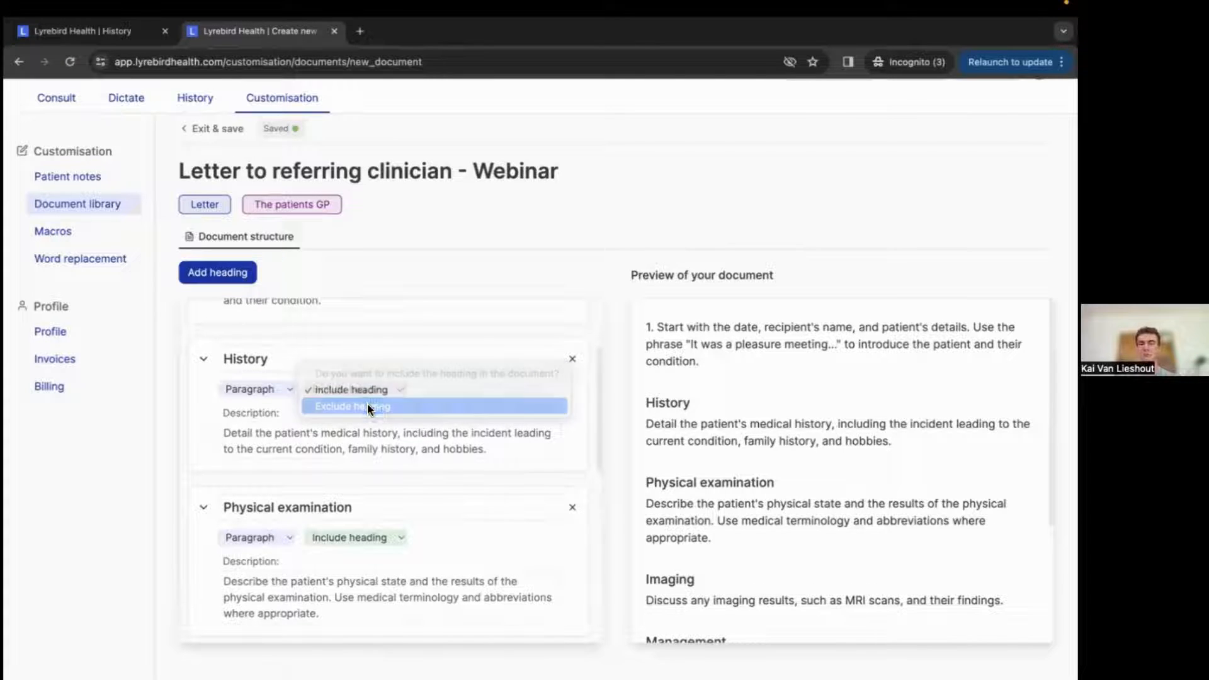
pyautogui.click(371, 534)
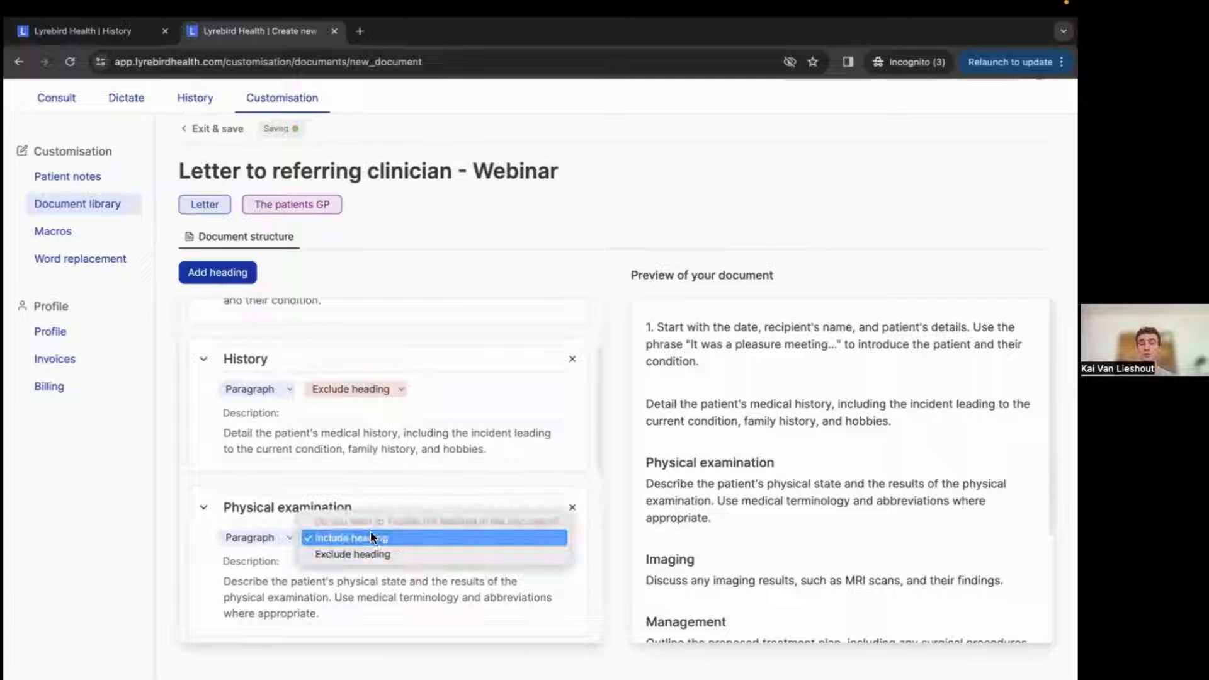
pyautogui.click(372, 554)
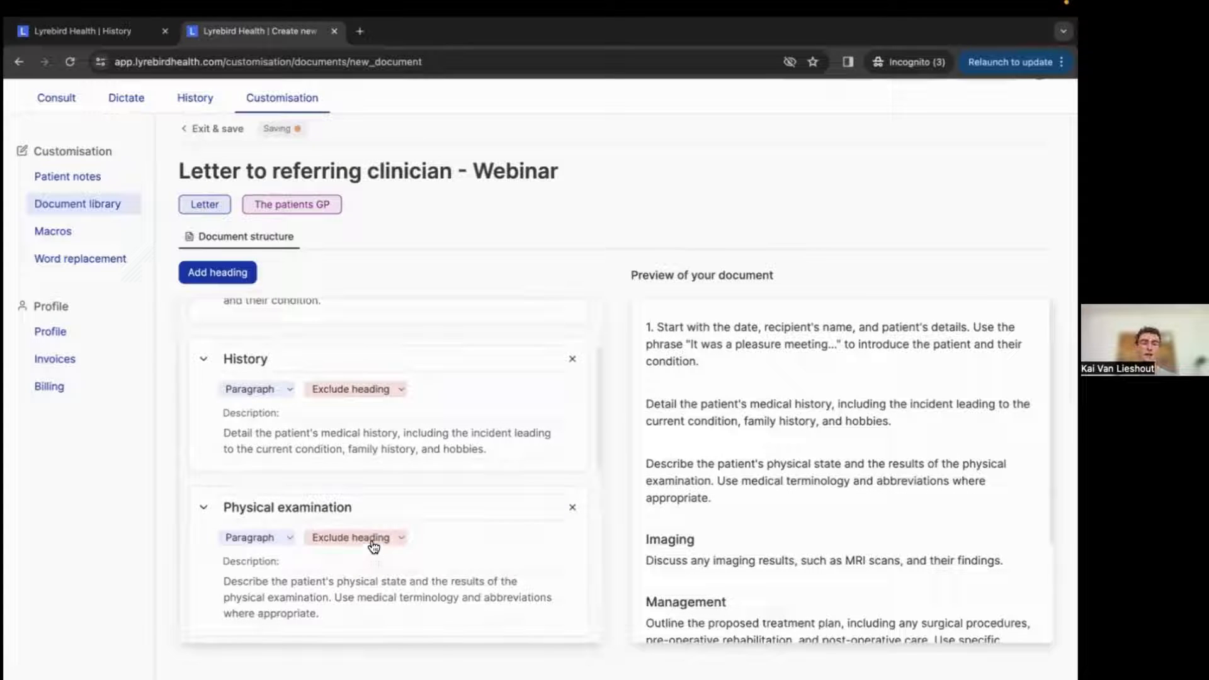
# Switch the Physical examination, History and Introduction sections back to include their headings.
pyautogui.click(368, 537)
pyautogui.click(378, 522)
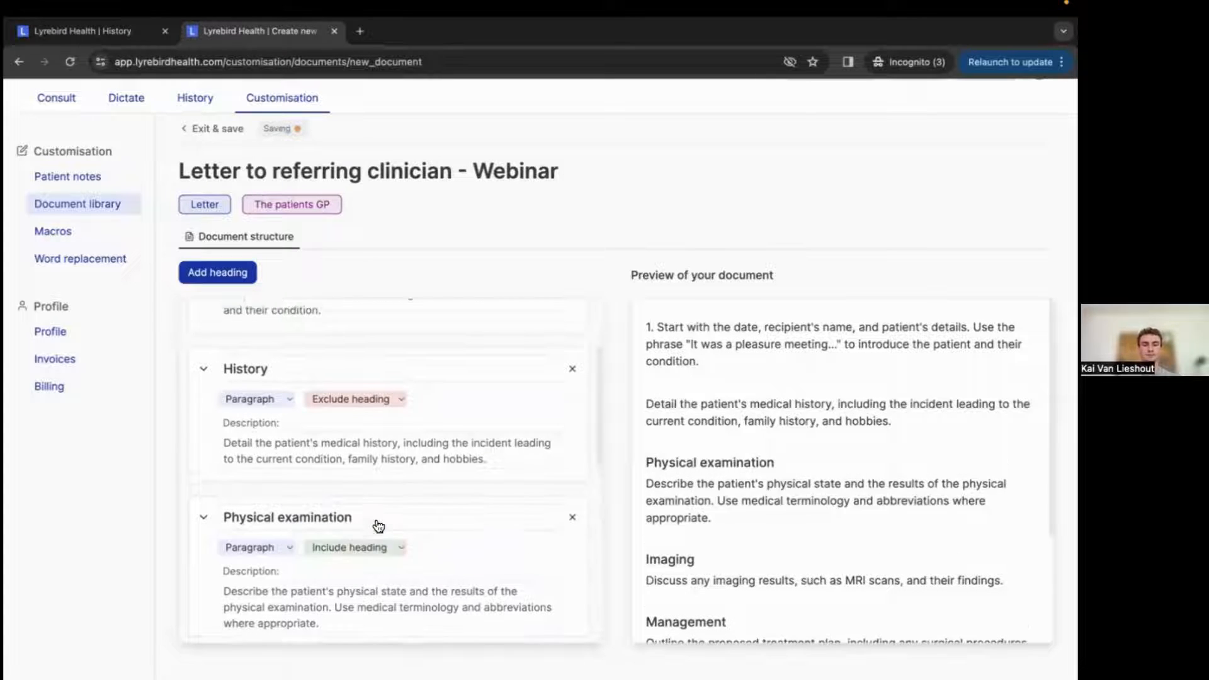
pyautogui.scroll(2, 375, 529)
pyautogui.click(365, 522)
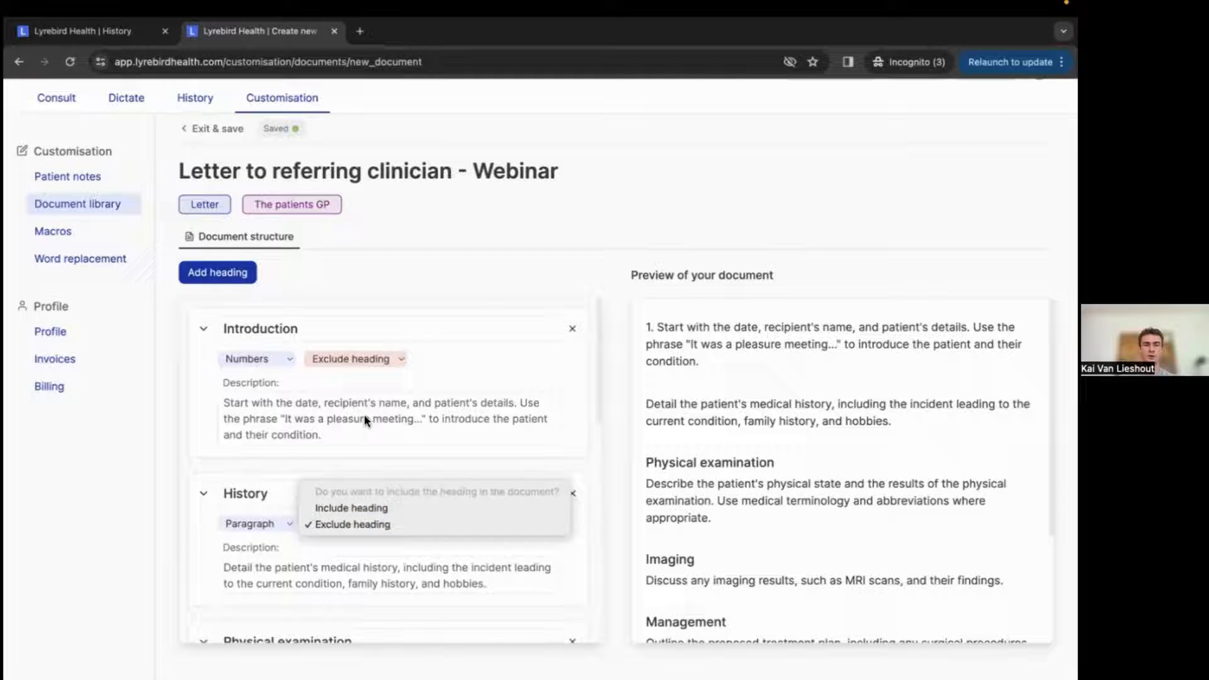
pyautogui.click(377, 508)
pyautogui.click(360, 357)
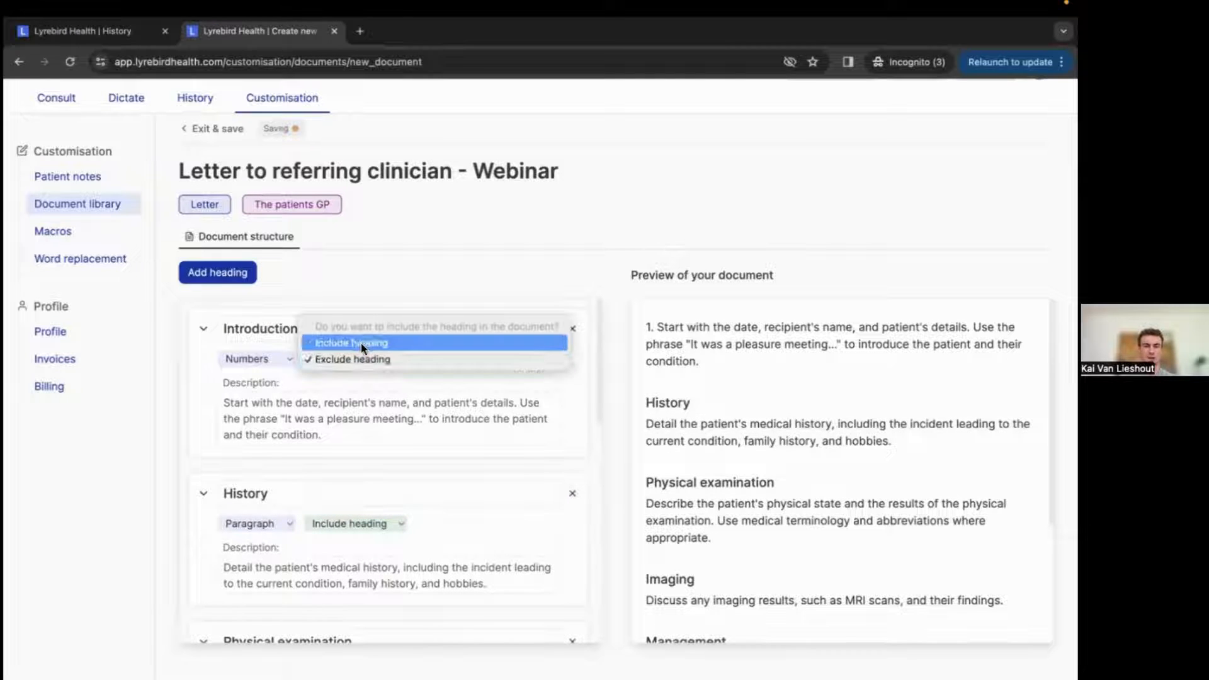
pyautogui.click(360, 343)
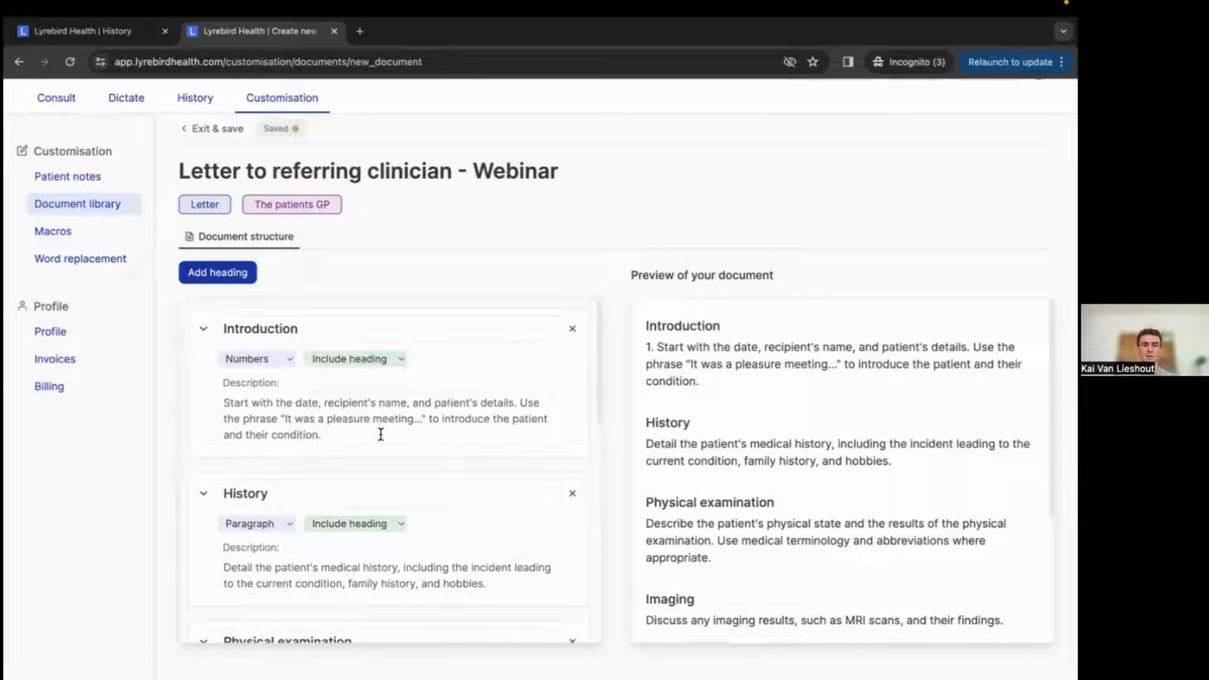
# Add a new heading to the letter and clear its placeholder description.
pyautogui.scroll(-1, 380, 434)
pyautogui.scroll(1, 380, 434)
pyautogui.scroll(1, 364, 405)
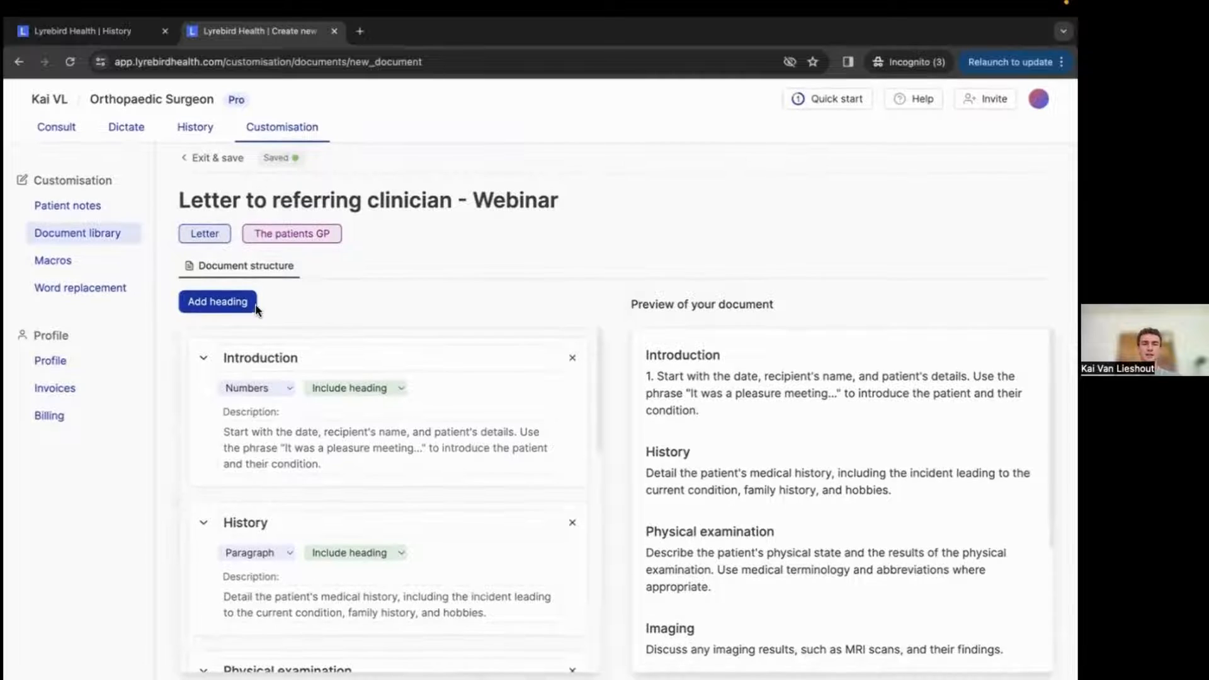
pyautogui.scroll(-5, 369, 472)
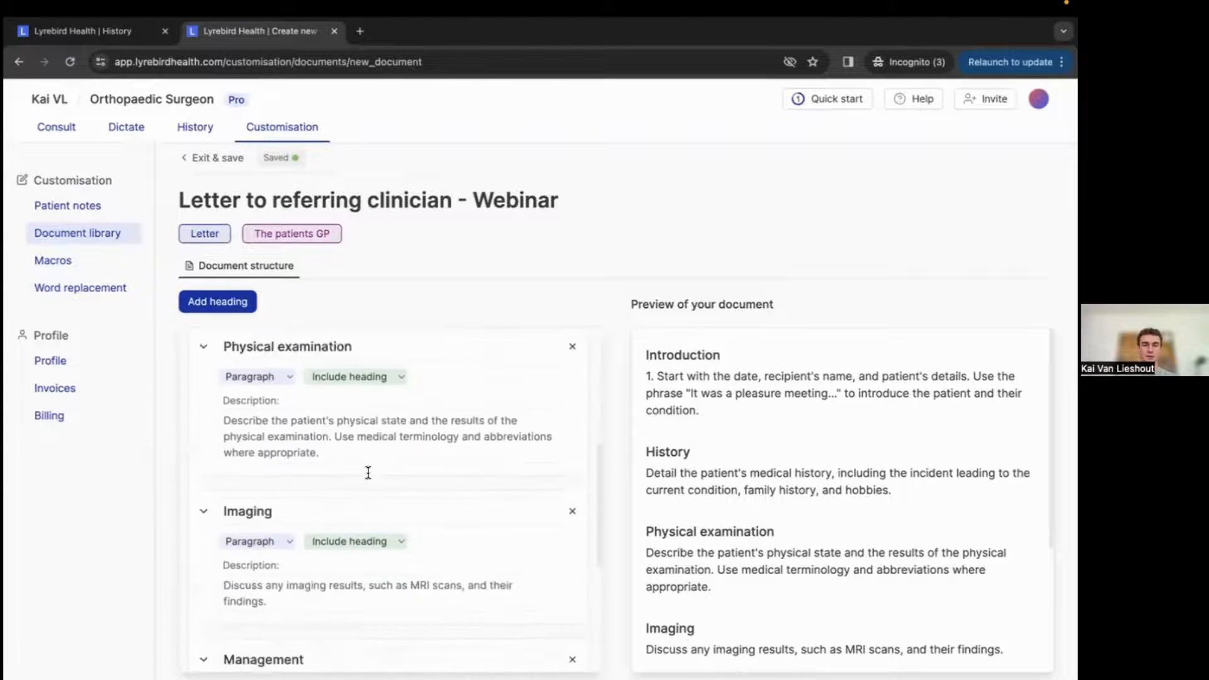
pyautogui.scroll(5, 369, 472)
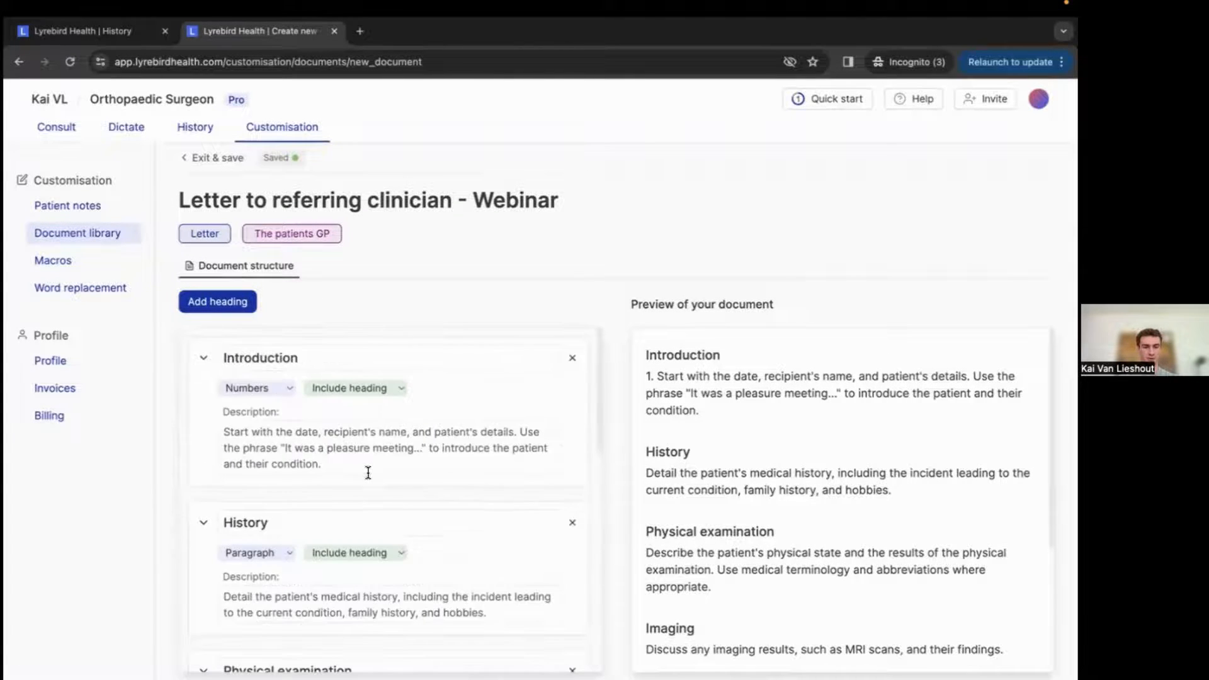
pyautogui.click(226, 310)
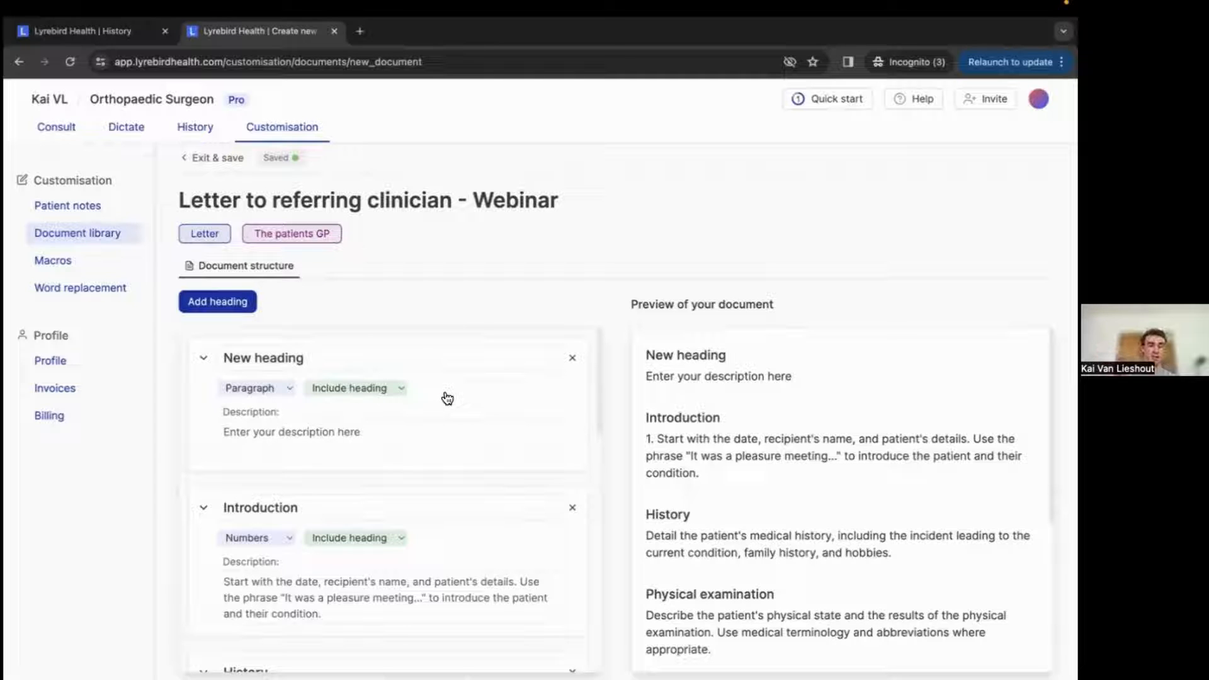
pyautogui.moveTo(378, 434); pyautogui.dragTo(224, 433)
pyautogui.press('BackSpace')
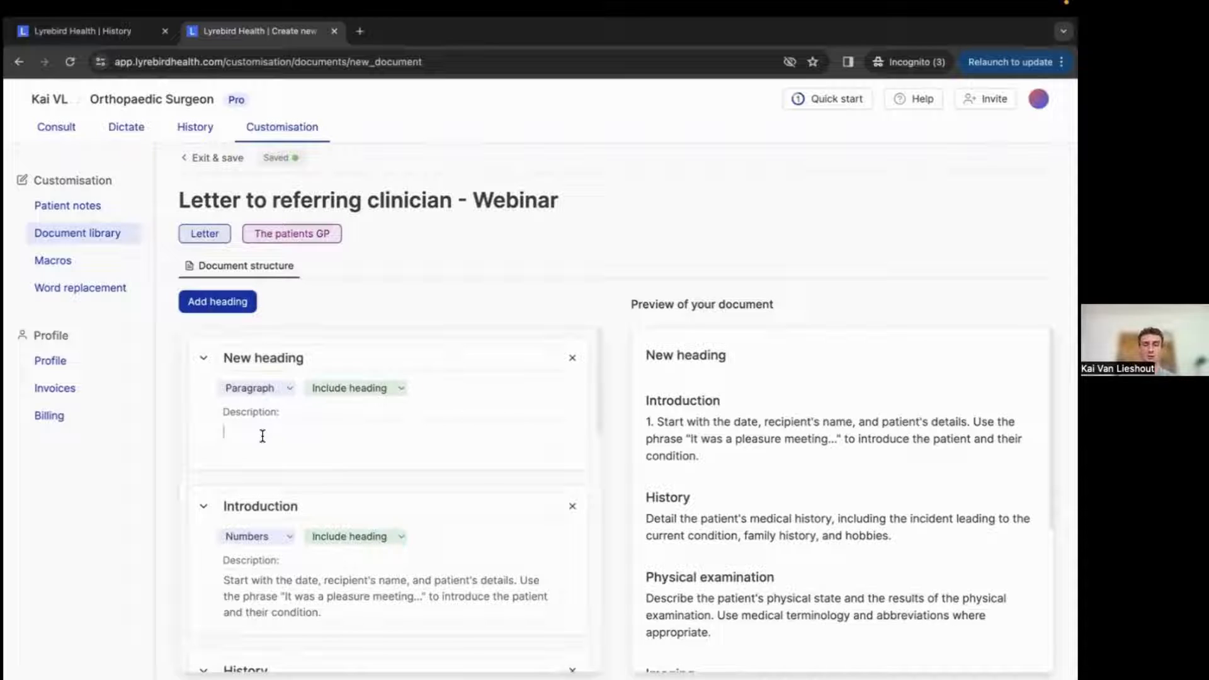
pyautogui.scroll(-3, 263, 436)
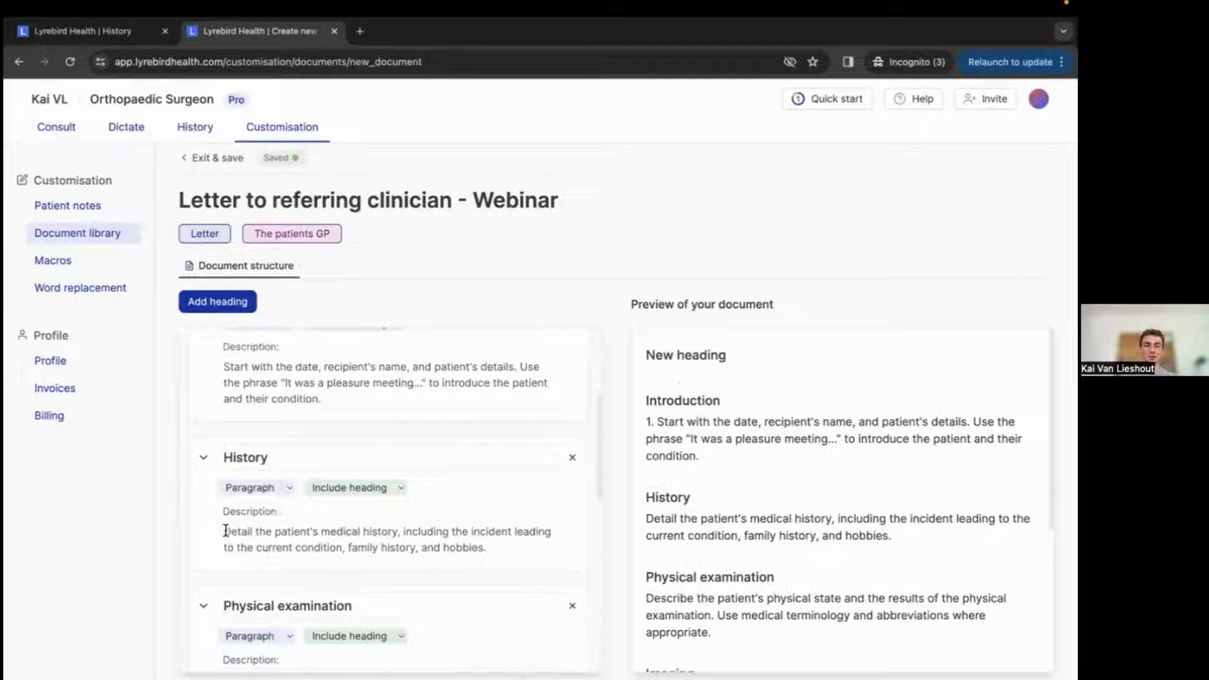
pyautogui.moveTo(224, 531); pyautogui.dragTo(493, 549)
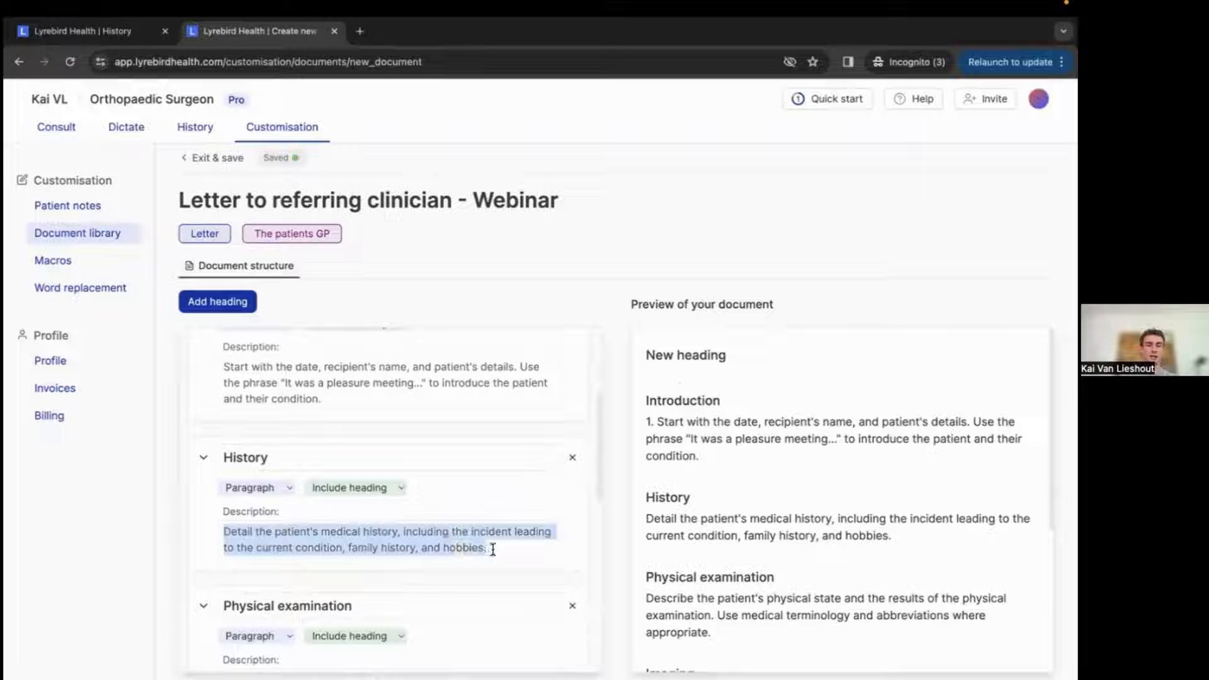
pyautogui.click(493, 549)
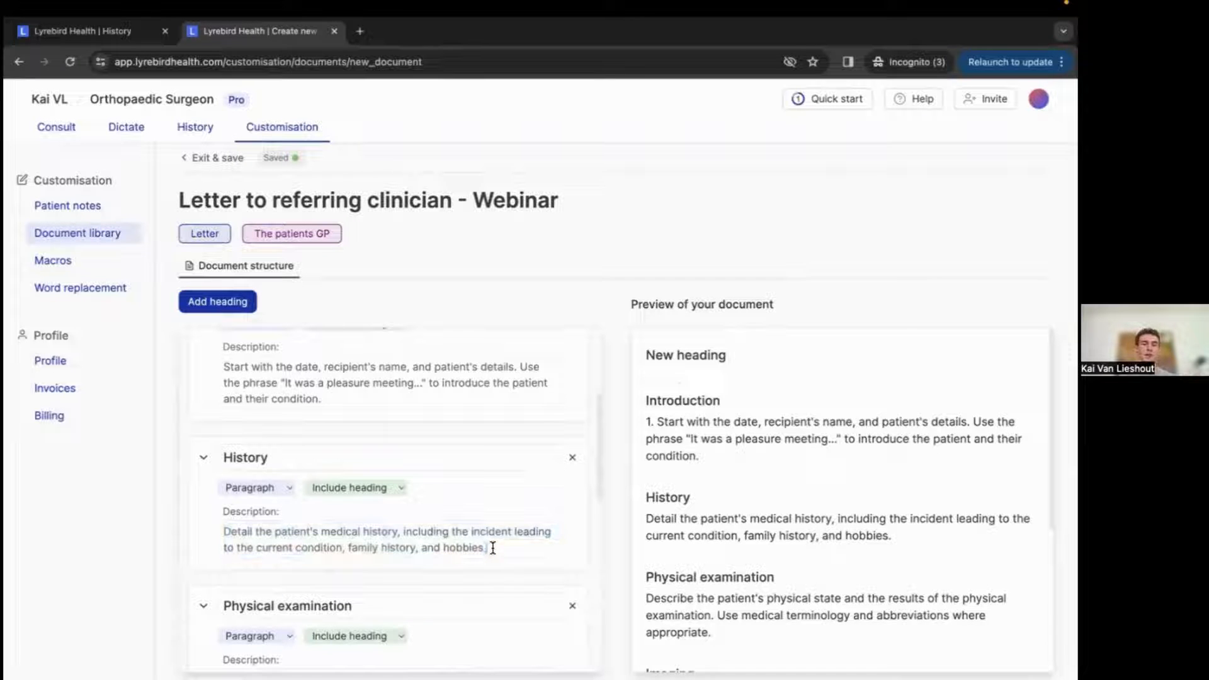
# Move the new heading below the Introduction section, then delete it.
pyautogui.scroll(3, 493, 548)
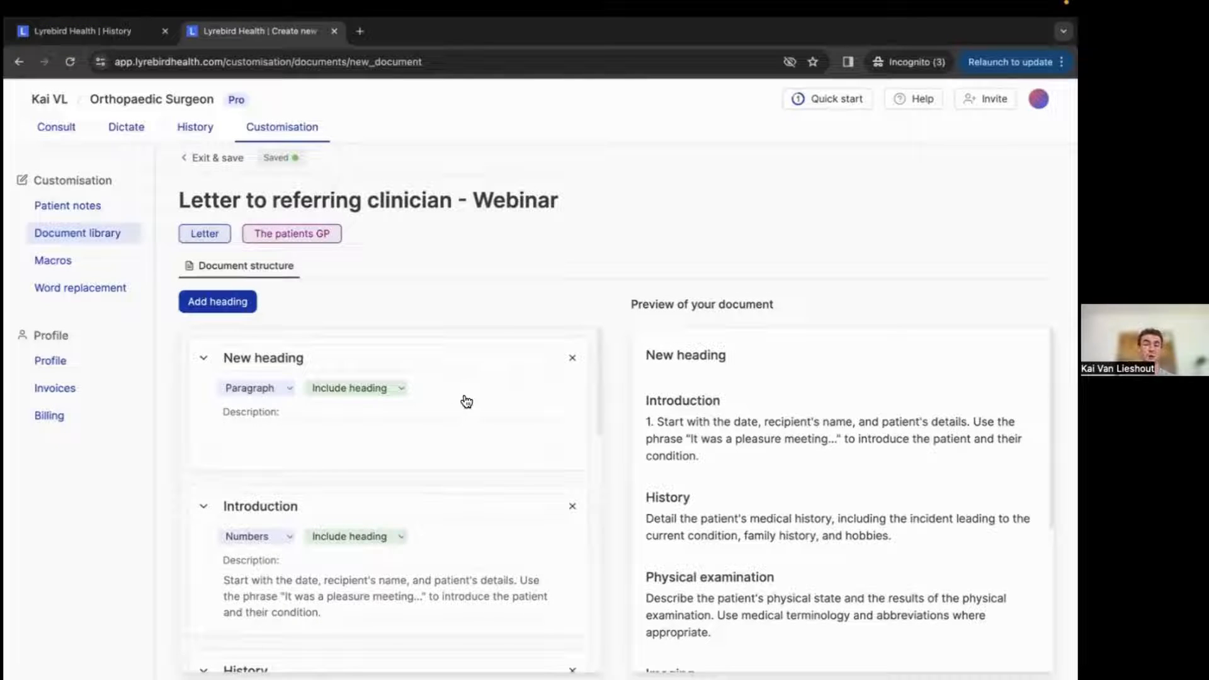
pyautogui.moveTo(464, 396); pyautogui.dragTo(453, 640)
pyautogui.scroll(-6, 446, 525)
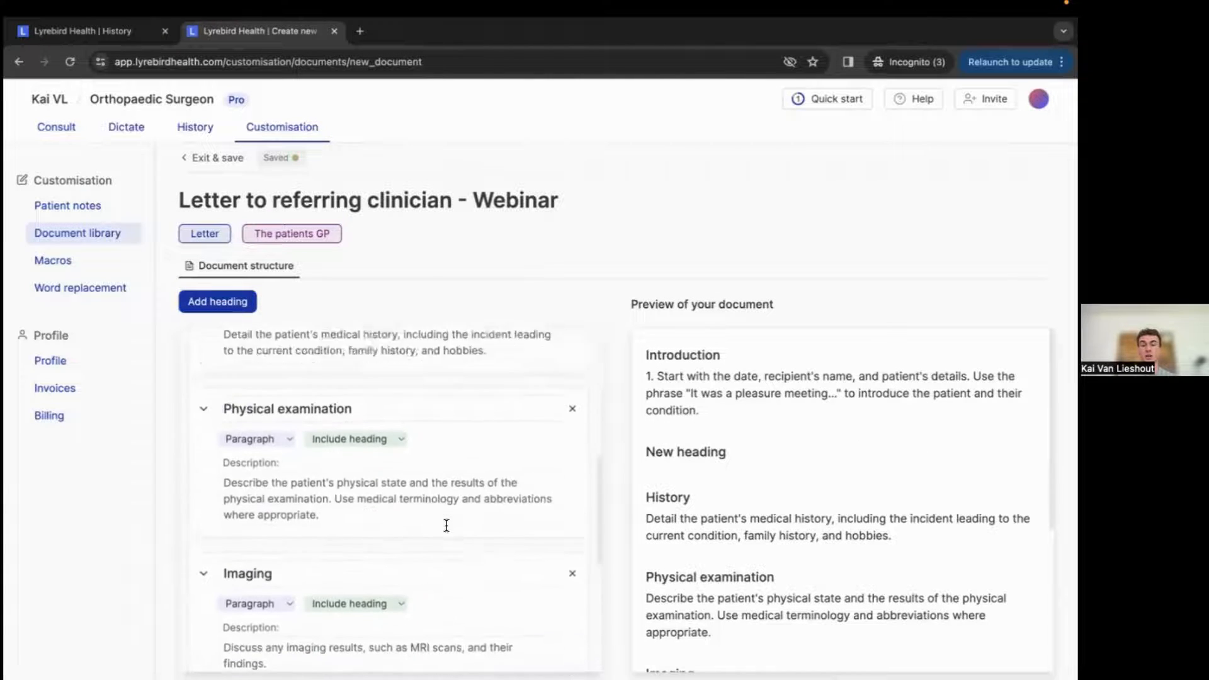
pyautogui.scroll(3, 446, 525)
pyautogui.scroll(5, 447, 525)
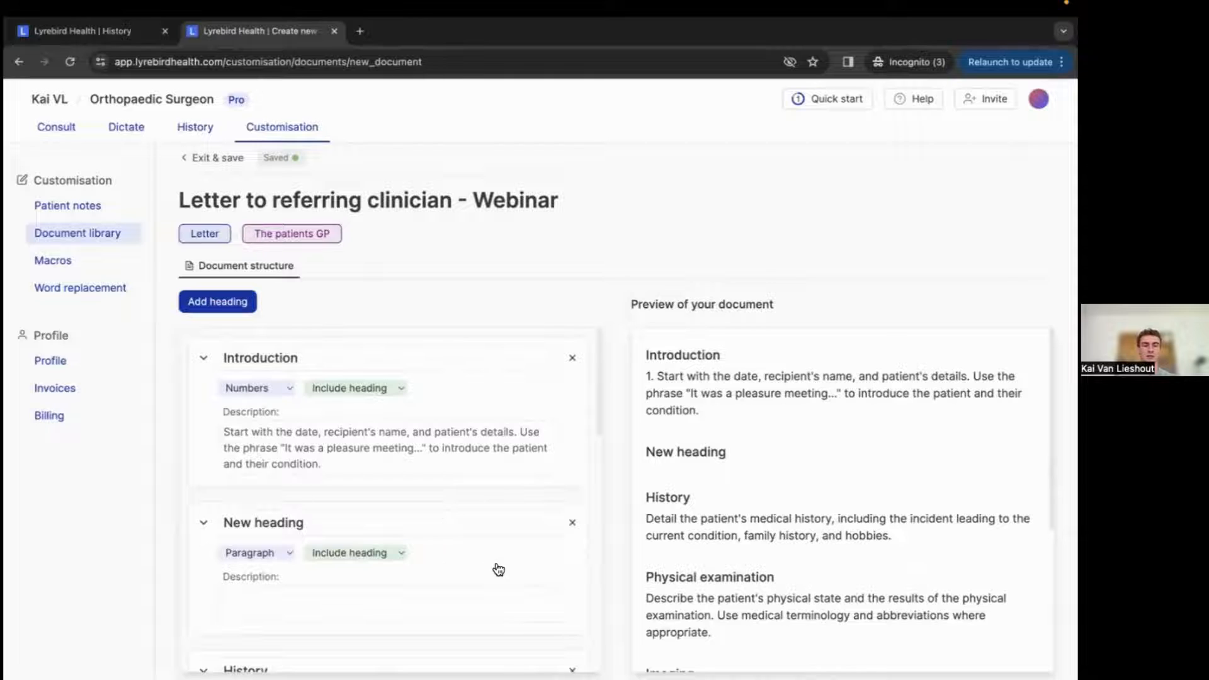
pyautogui.scroll(1, 499, 546)
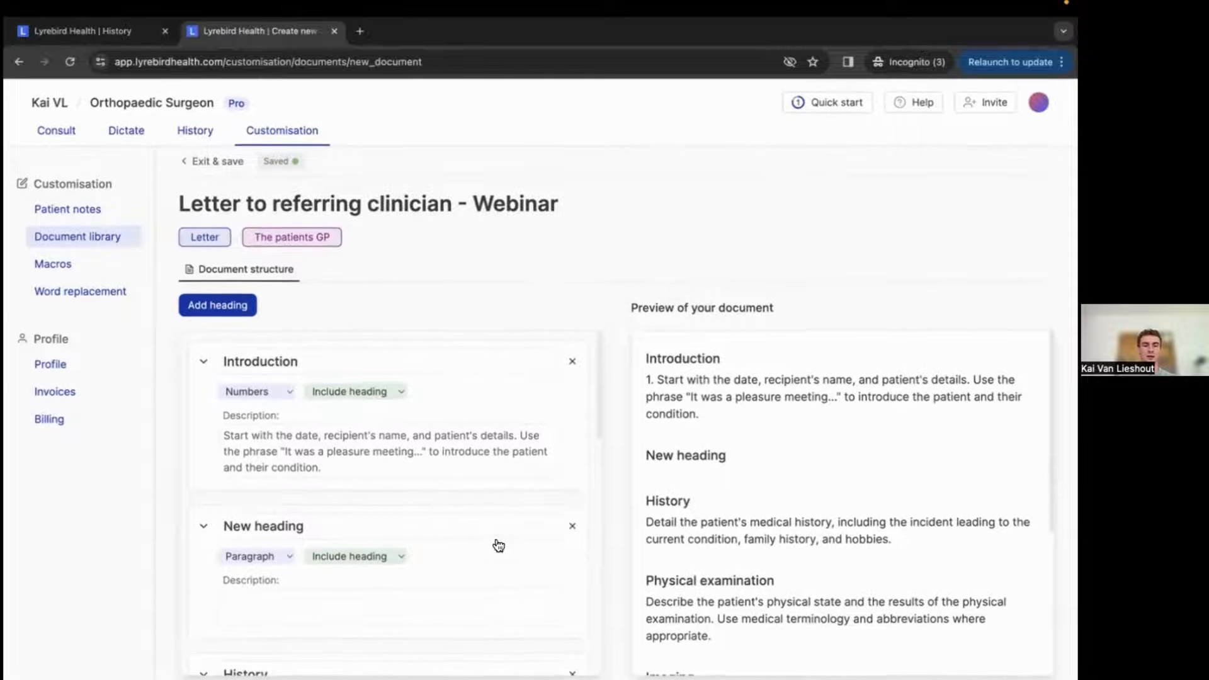
pyautogui.click(572, 526)
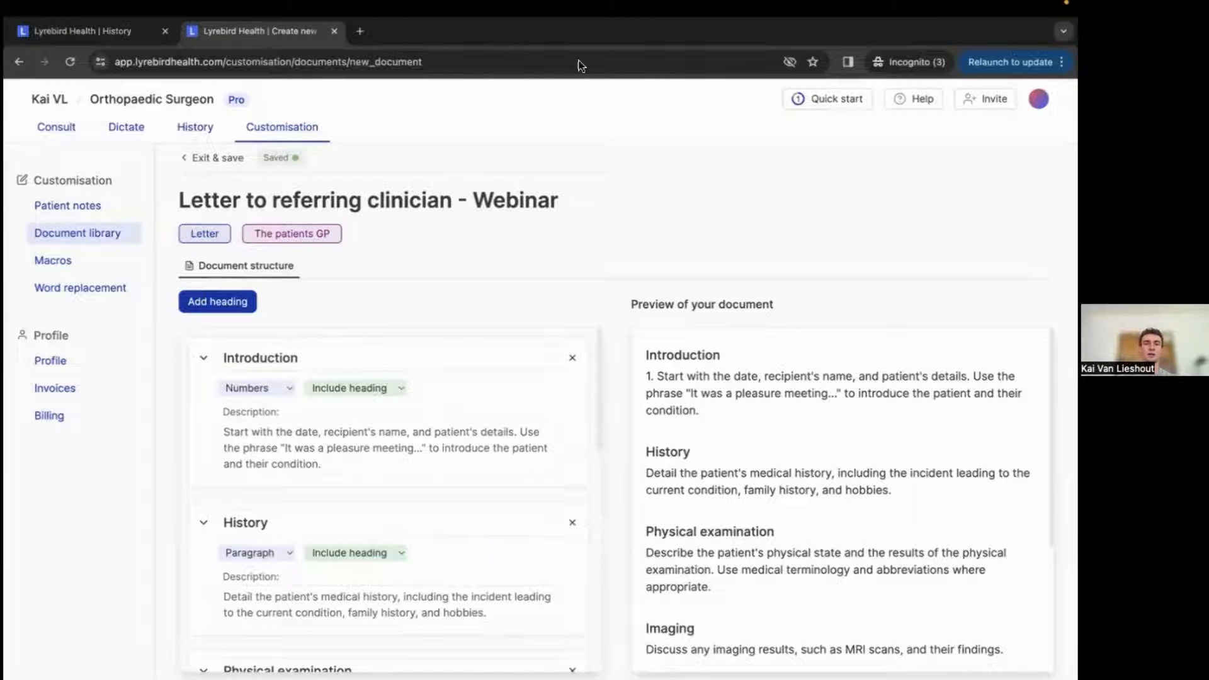
# Switch to the patient's history tab and generate a referring clinician letter from the Letters menu.
pyautogui.click(94, 30)
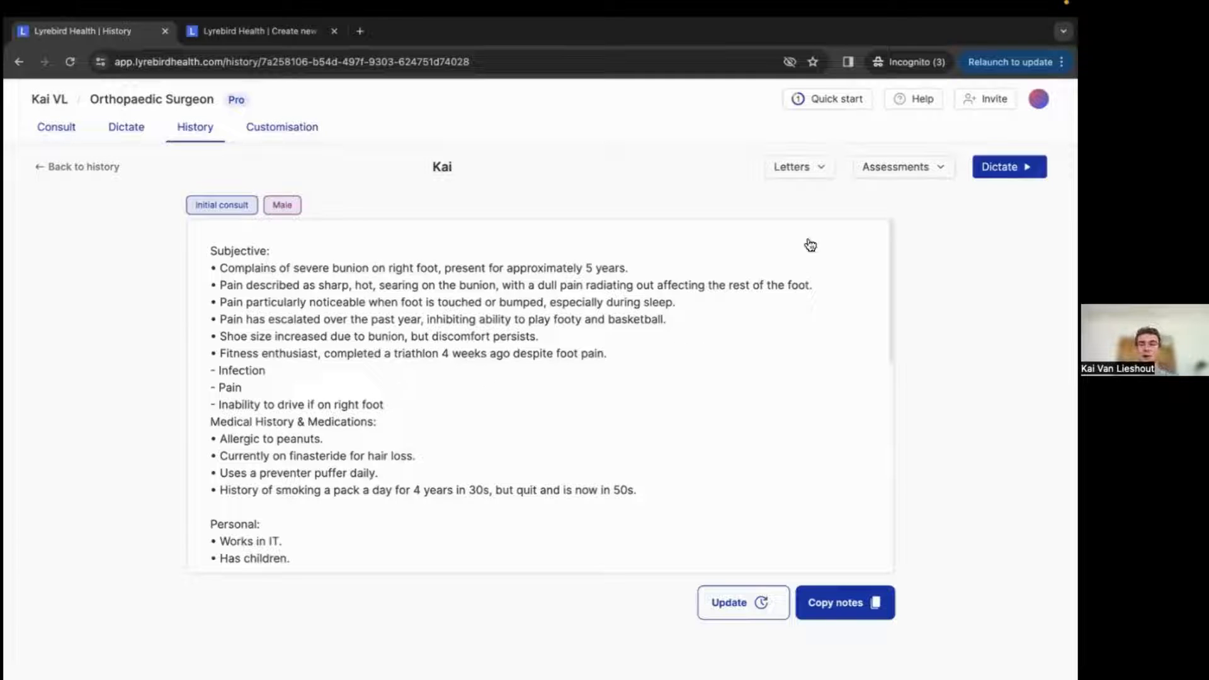
pyautogui.click(796, 168)
pyautogui.click(771, 220)
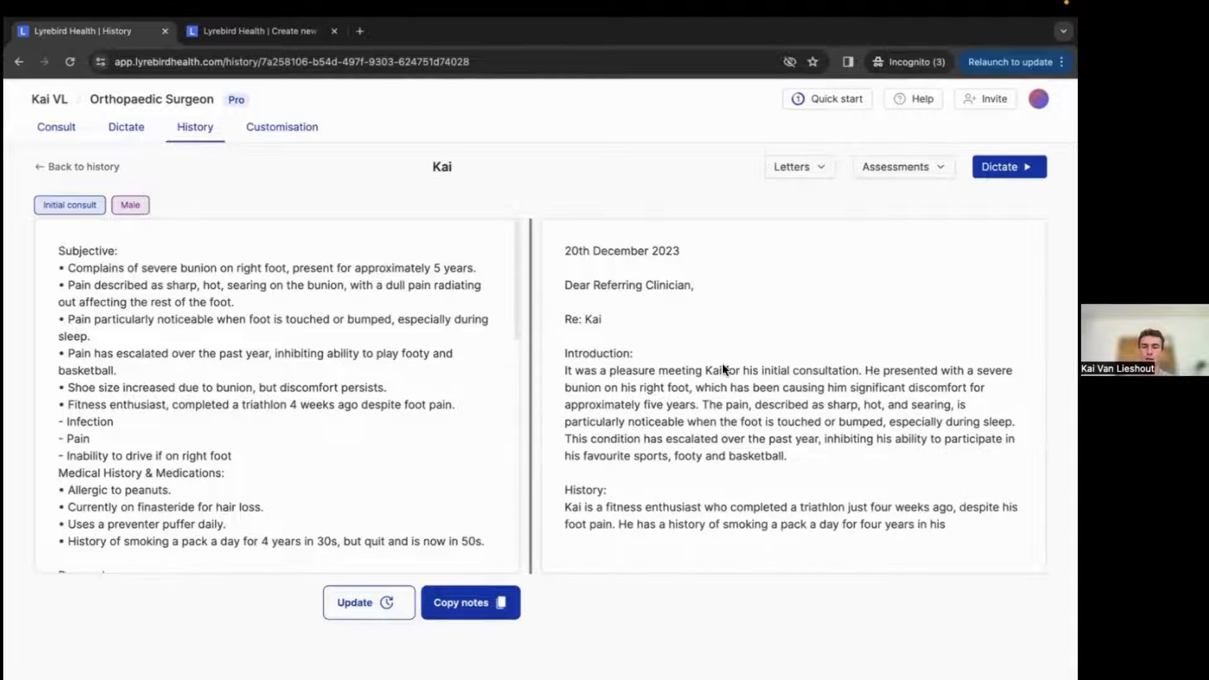
# Read through the generated letter's sections alongside the consult notes.
pyautogui.scroll(-1, 723, 364)
pyautogui.scroll(-1, 721, 397)
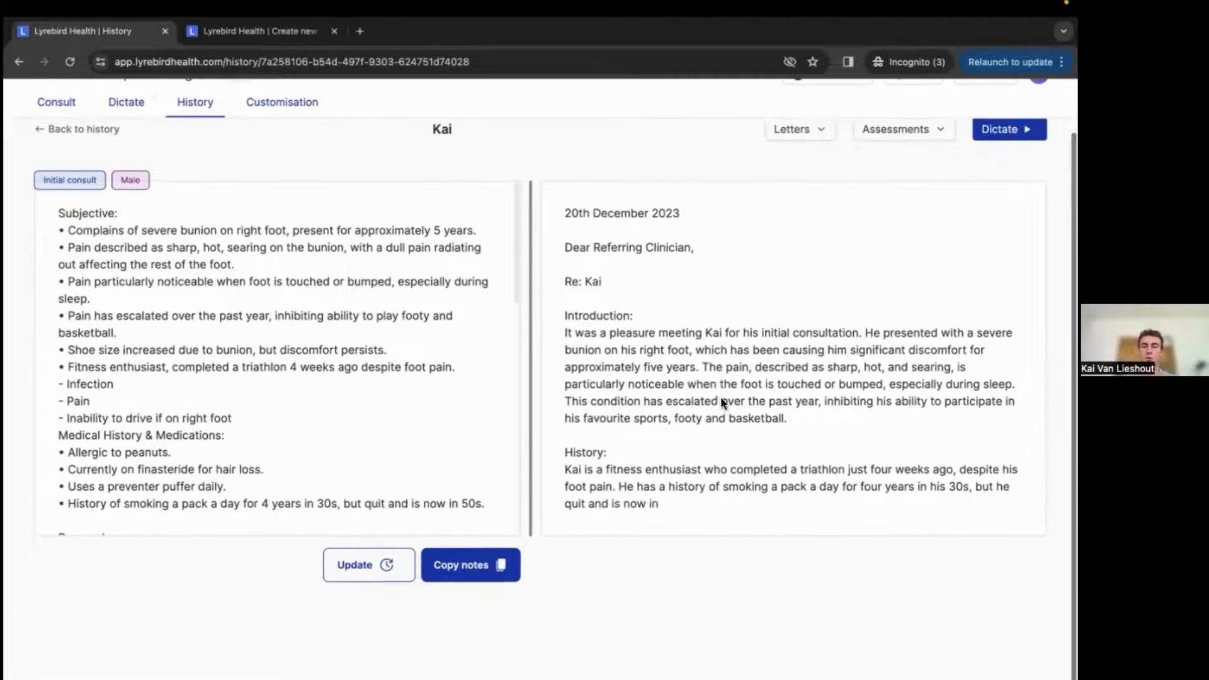
pyautogui.scroll(1, 720, 396)
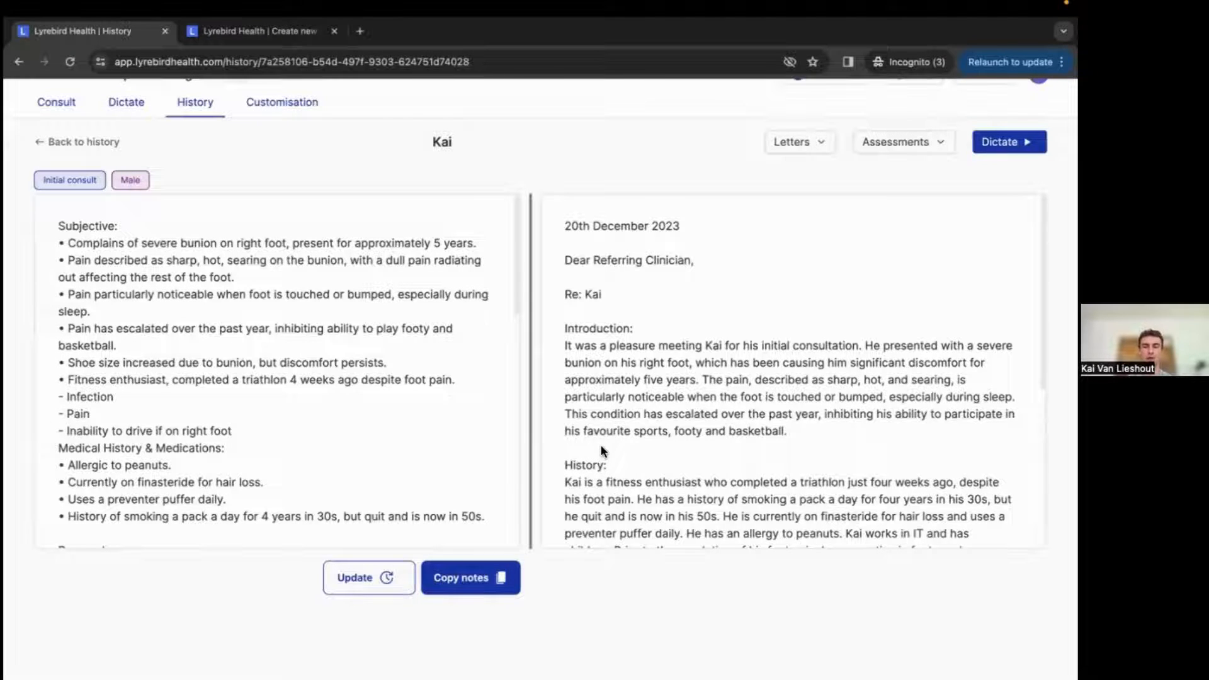
pyautogui.scroll(-5, 676, 415)
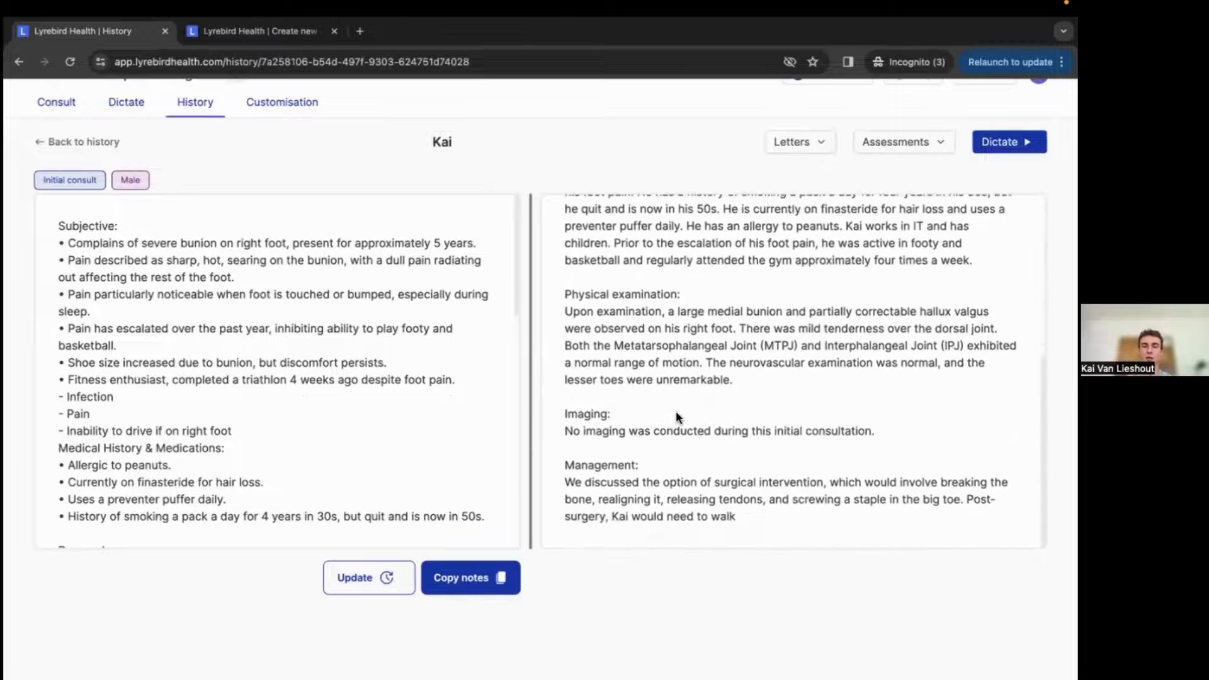
pyautogui.scroll(5, 699, 353)
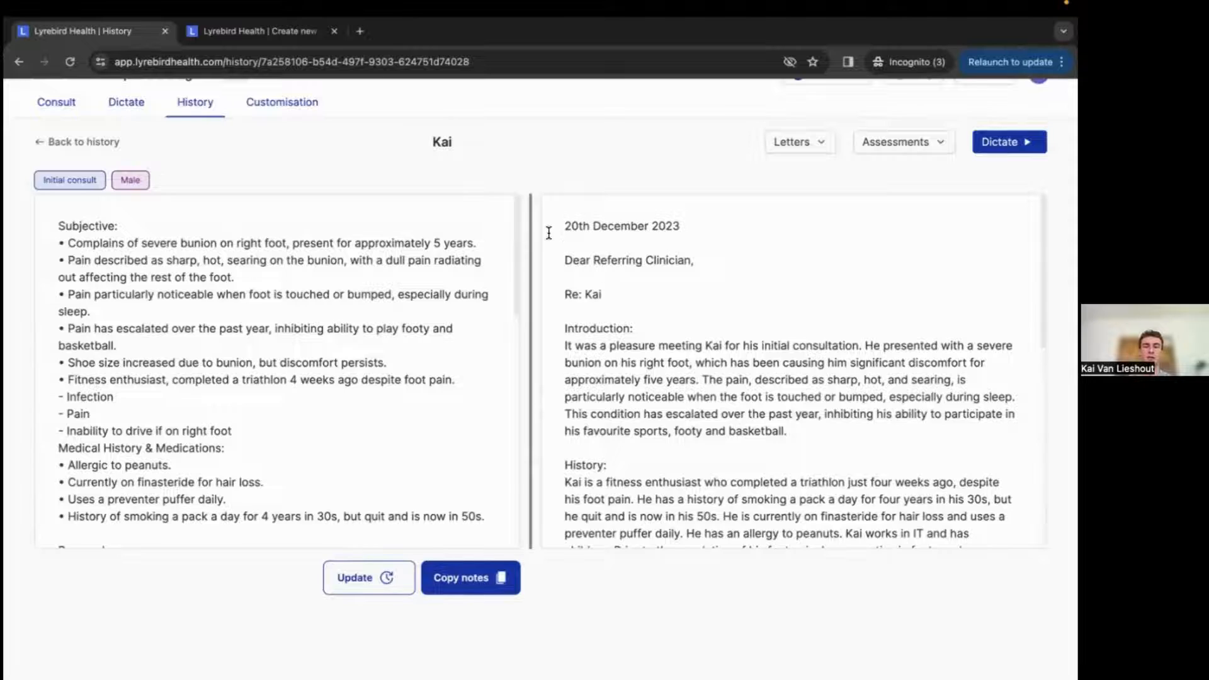
pyautogui.scroll(1, 549, 233)
# In the template's Introduction description, replace the pleasure-meeting phrase with: Always start this section with: "Thank you for your referral of patient name".
pyautogui.click(243, 32)
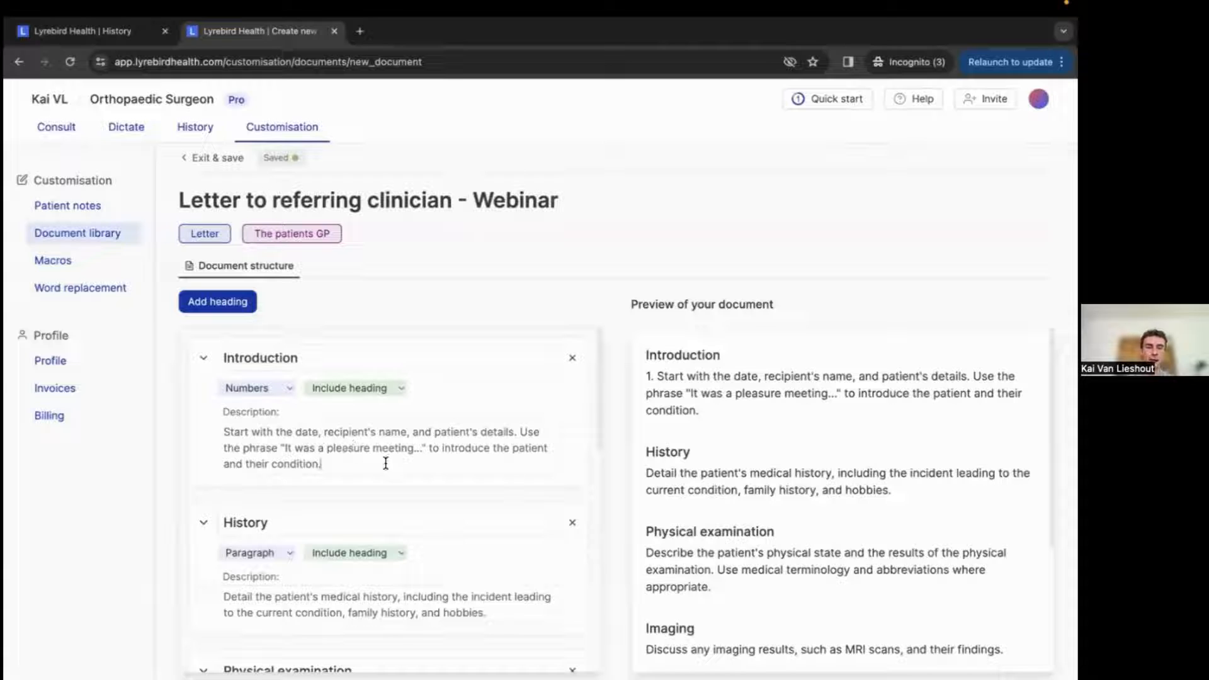
pyautogui.click(407, 467)
pyautogui.moveTo(423, 452); pyautogui.dragTo(284, 452)
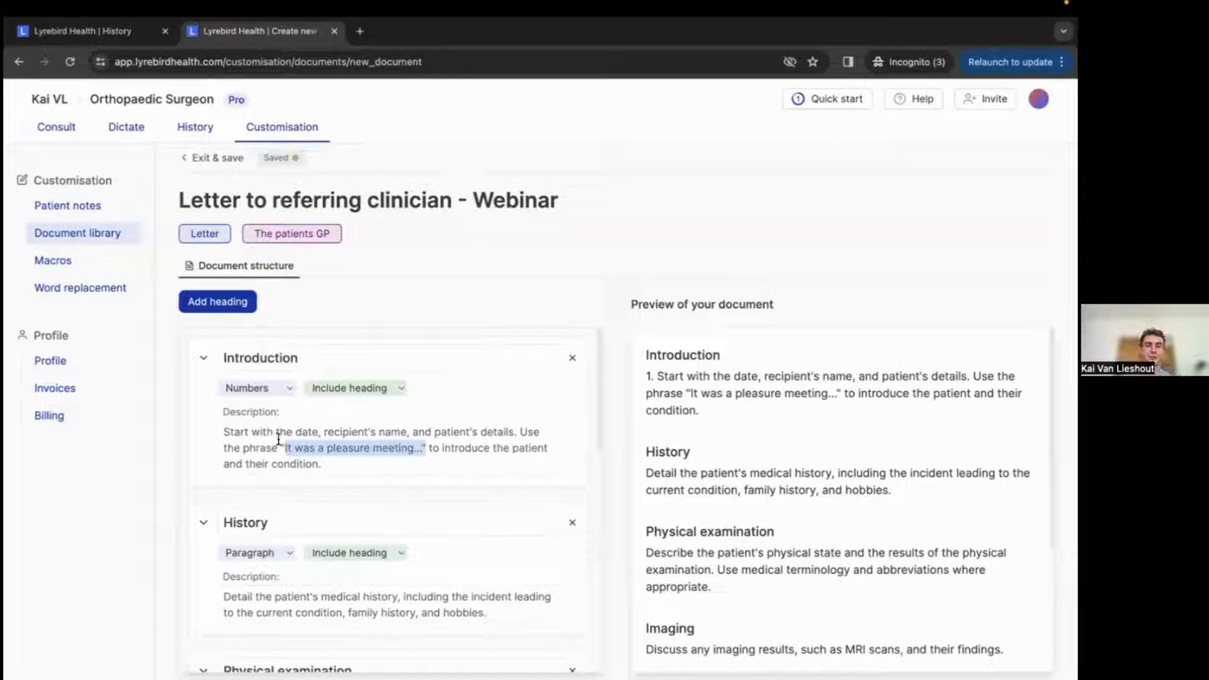
pyautogui.moveTo(521, 432); pyautogui.dragTo(425, 448)
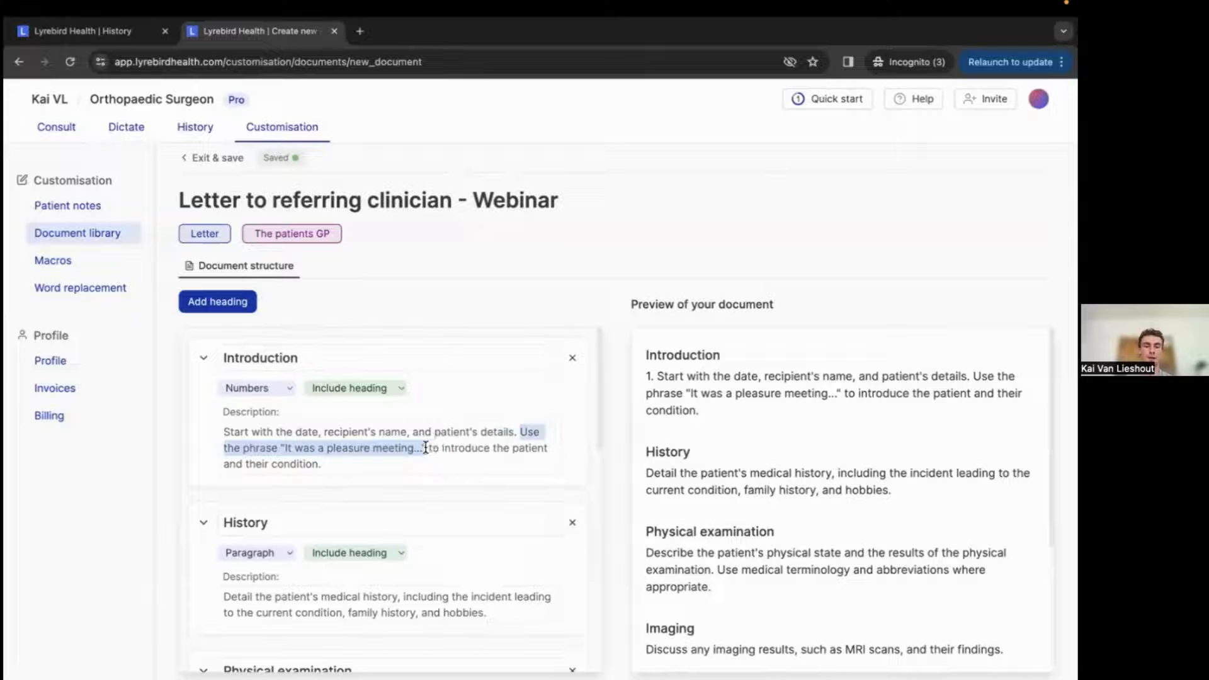
pyautogui.write('Alway')
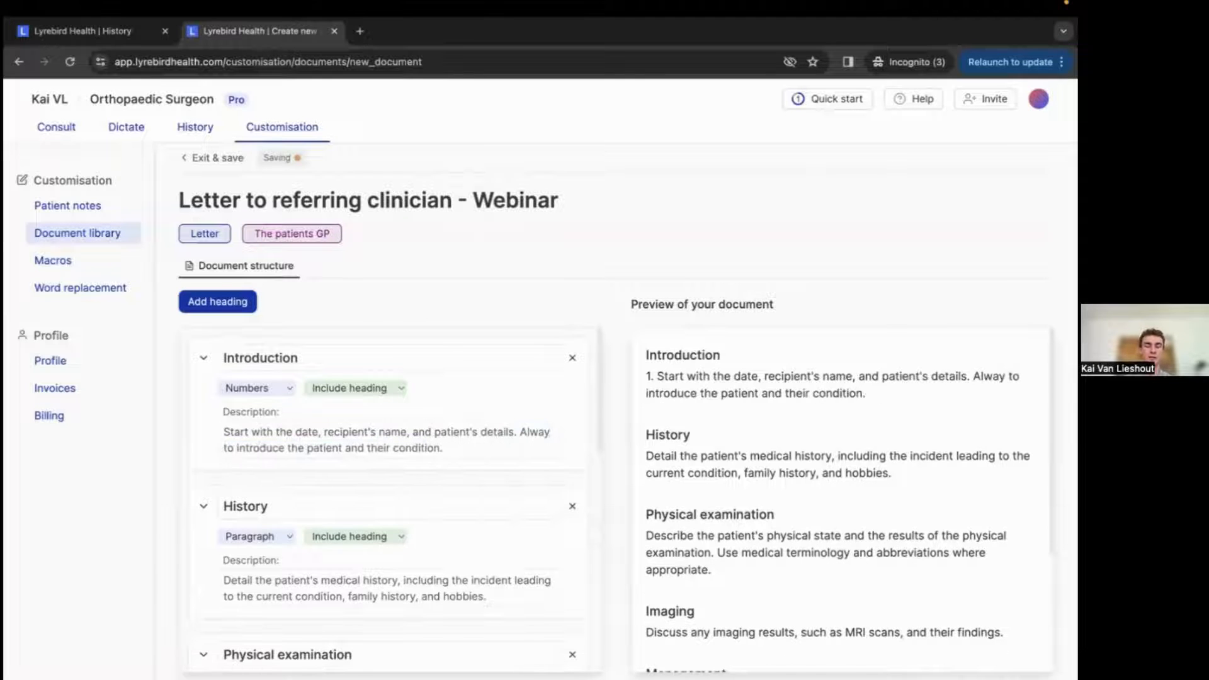
pyautogui.write('s start th')
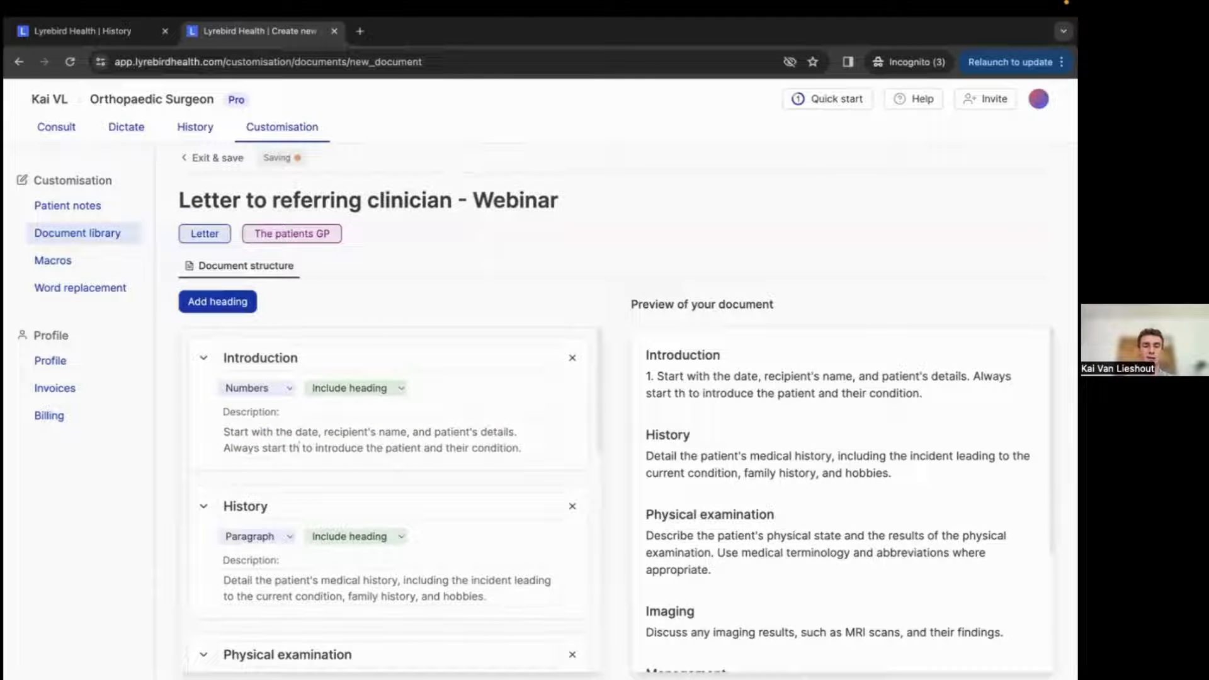
pyautogui.write('is section with')
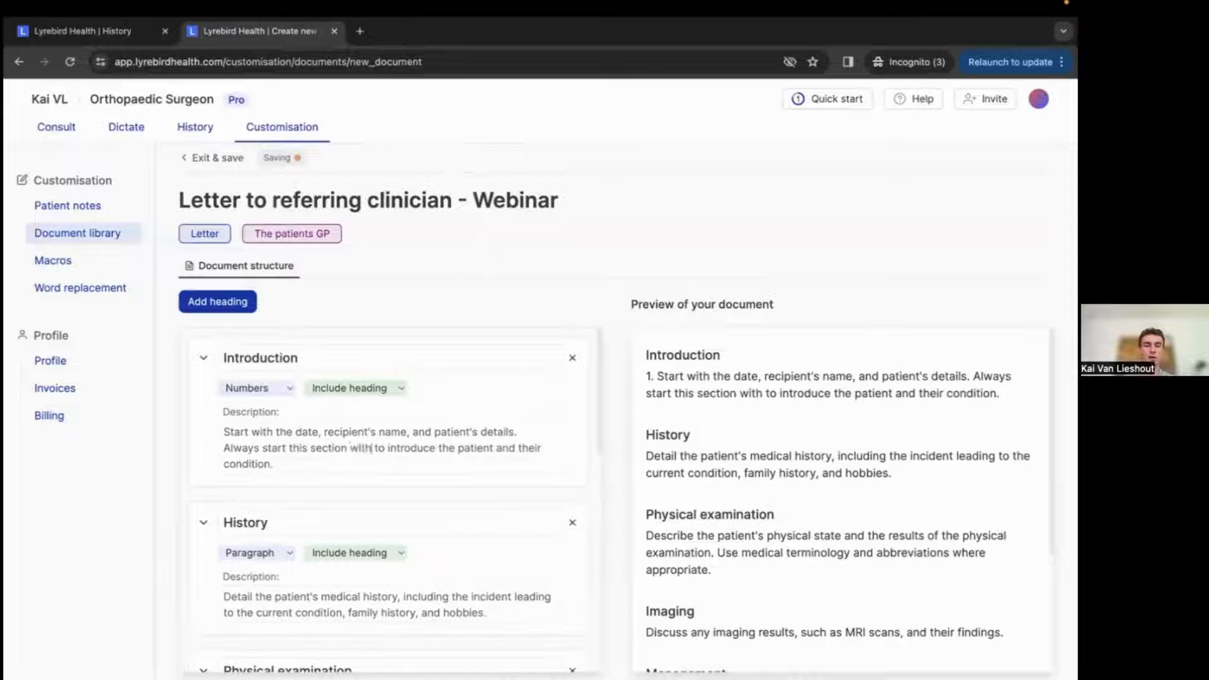
pyautogui.write(': "Thank')
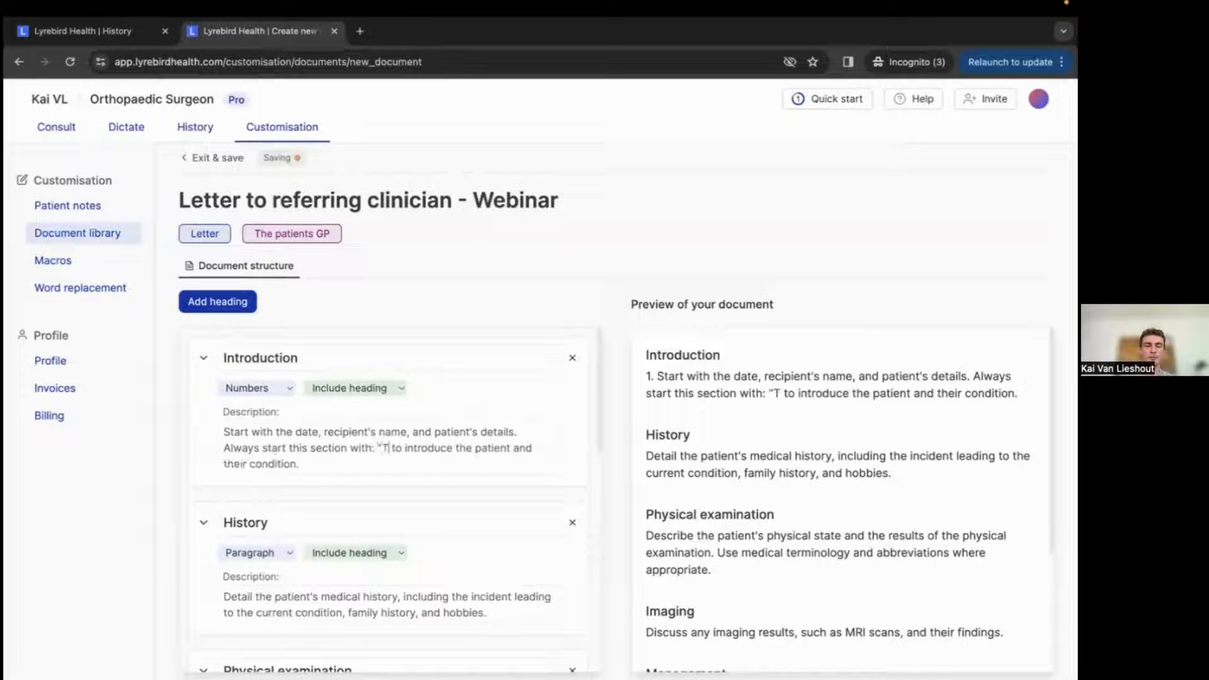
pyautogui.write(' you for your')
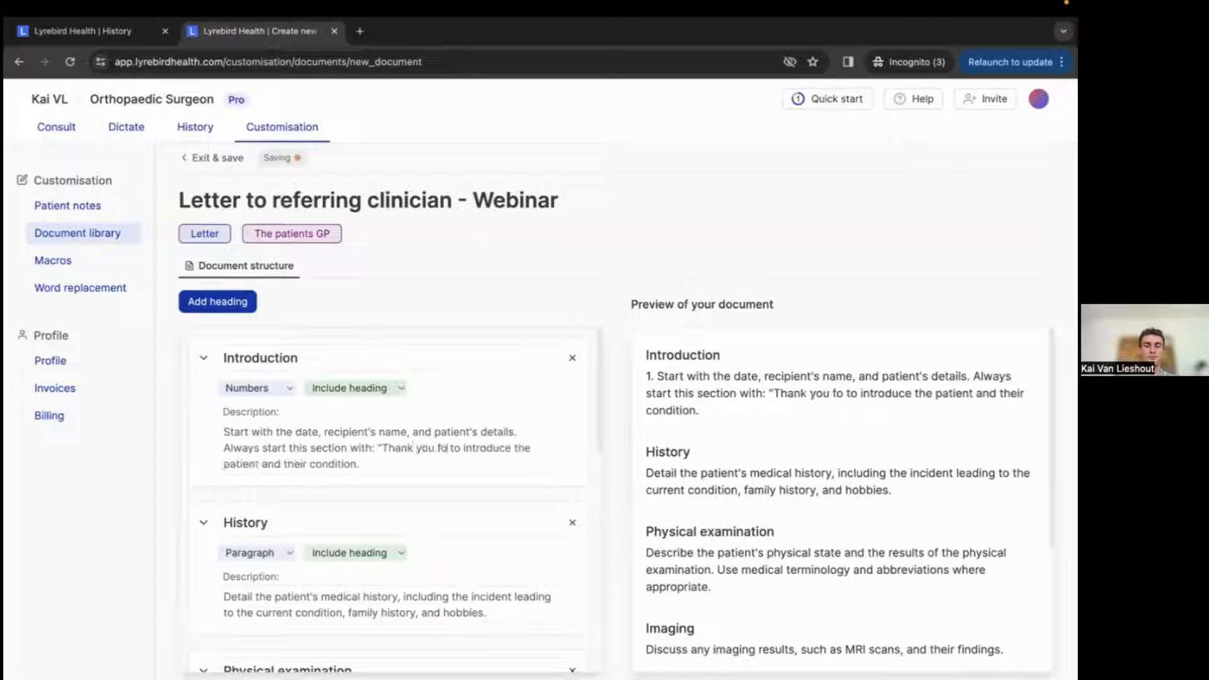
pyautogui.write(' referral of')
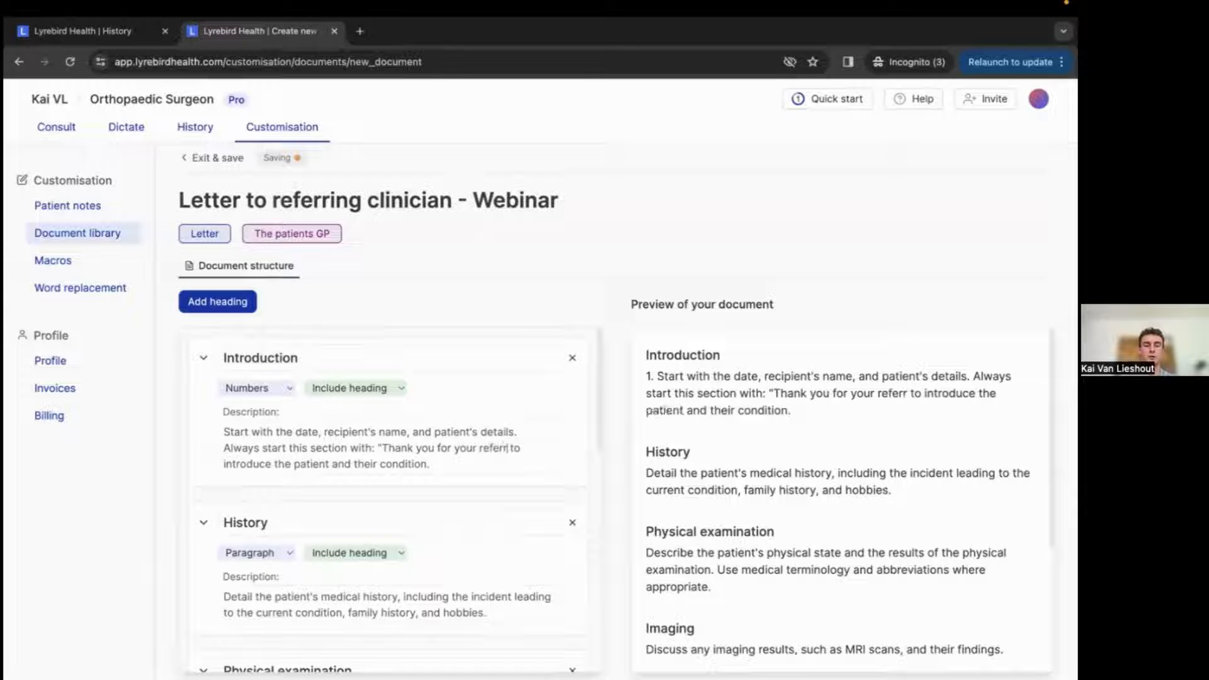
pyautogui.write(' patient na')
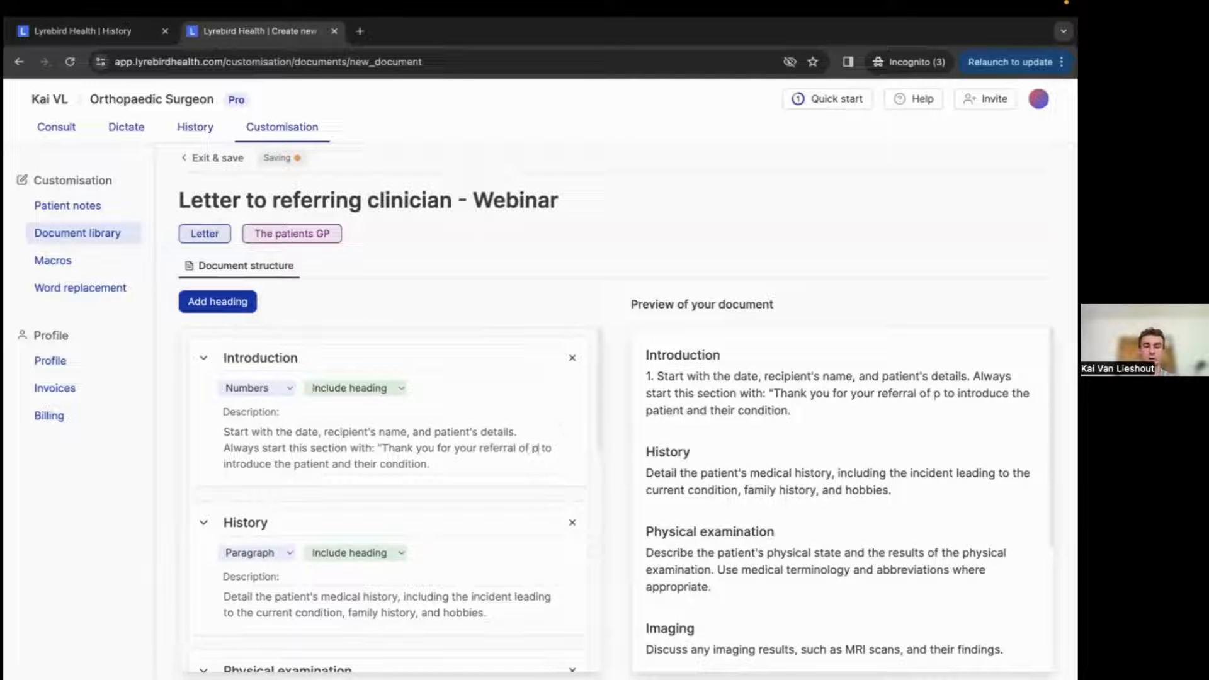
pyautogui.write('me"')
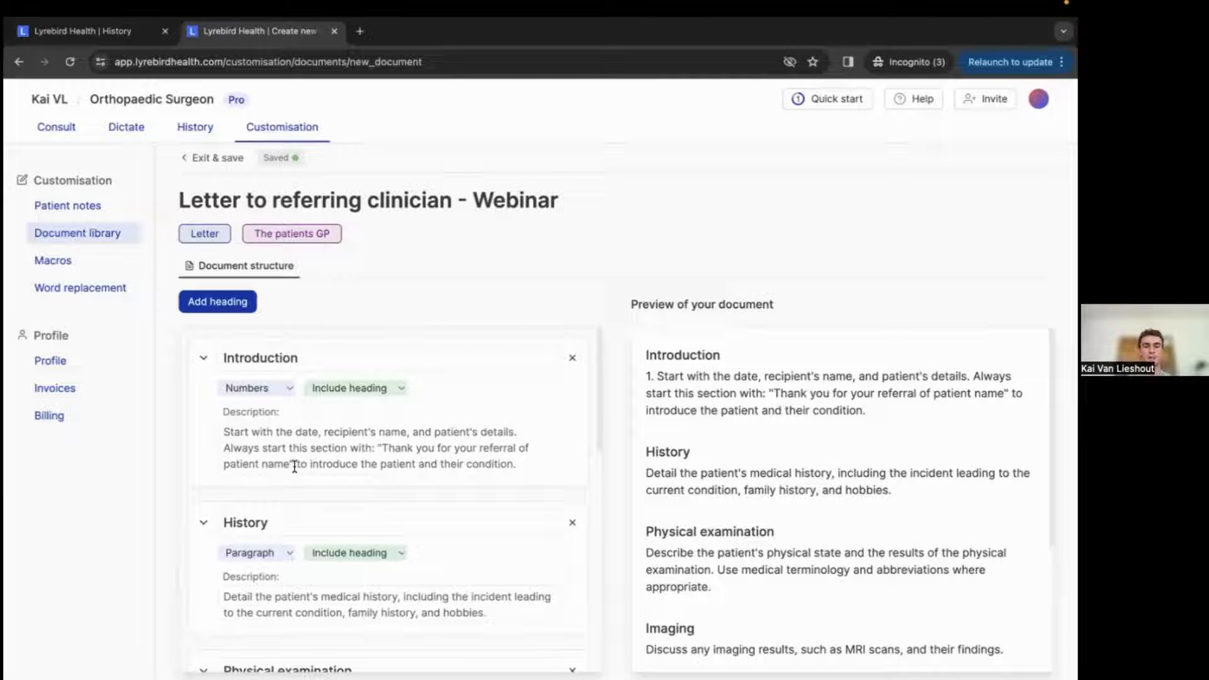
# Replace the Introduction's closing phrase with "This section must be no longer than one sentence and be very concise.".
pyautogui.moveTo(297, 464); pyautogui.dragTo(511, 469)
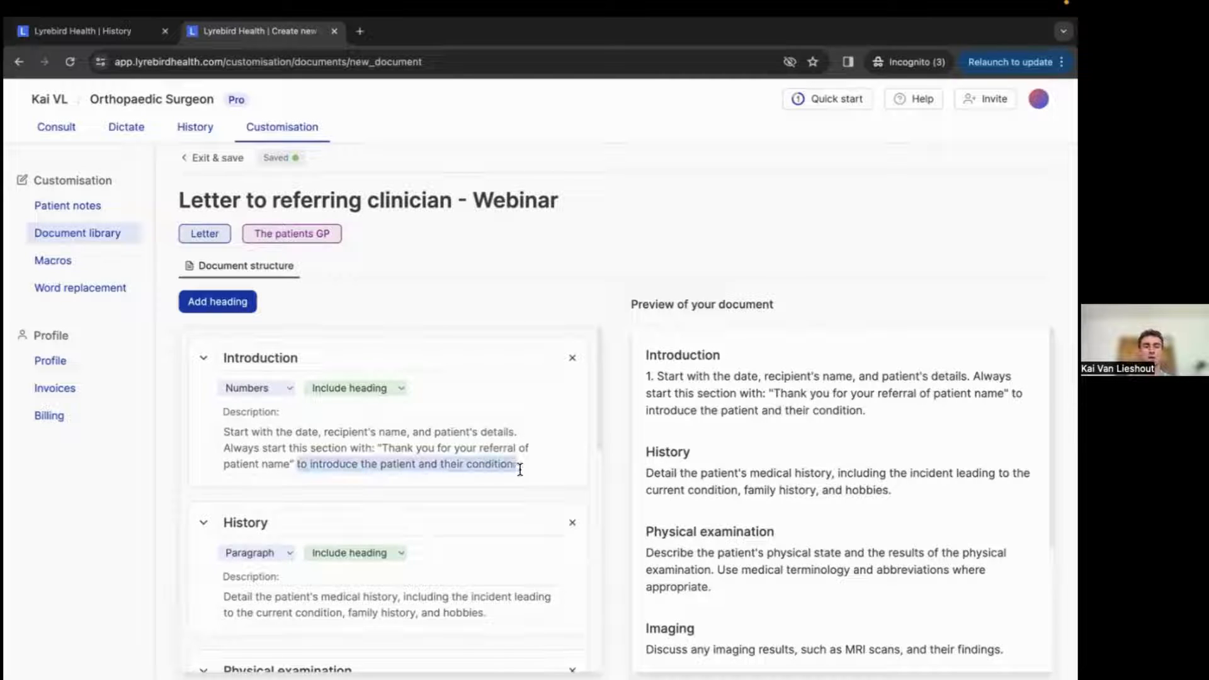
pyautogui.press('BackSpace')
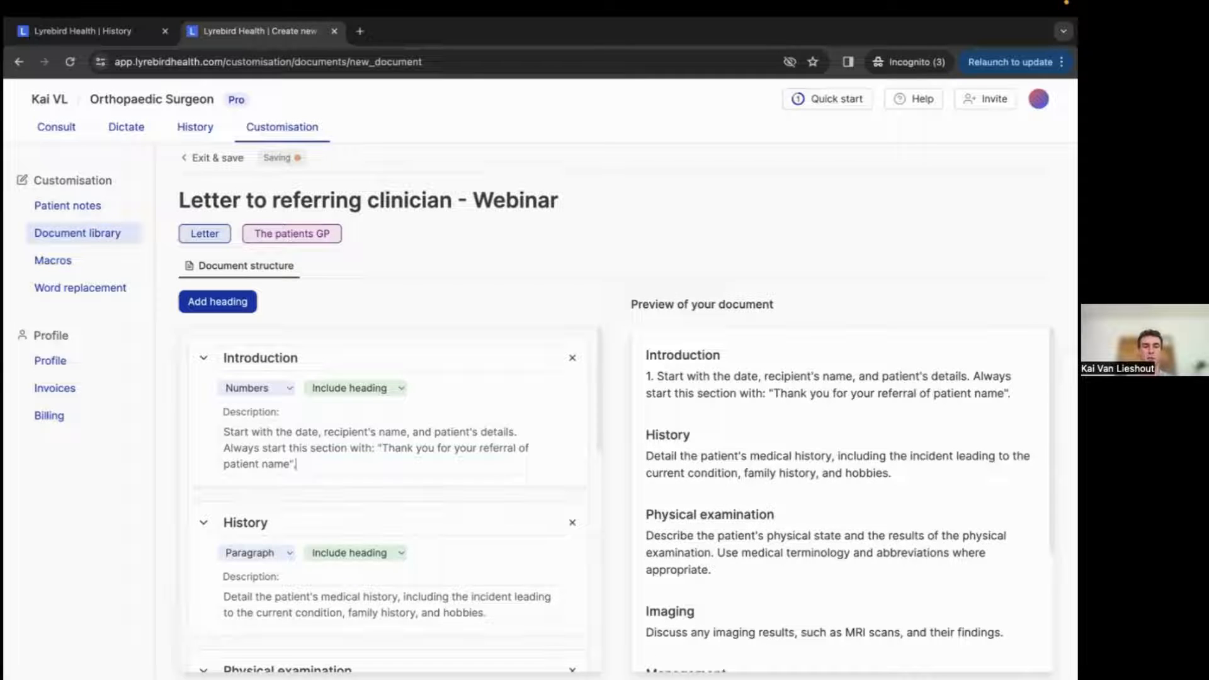
pyautogui.write('THis s')
pyautogui.press('BackSpace')
pyautogui.press('BackSpace')
pyautogui.press('BackSpace')
pyautogui.write('THis se')
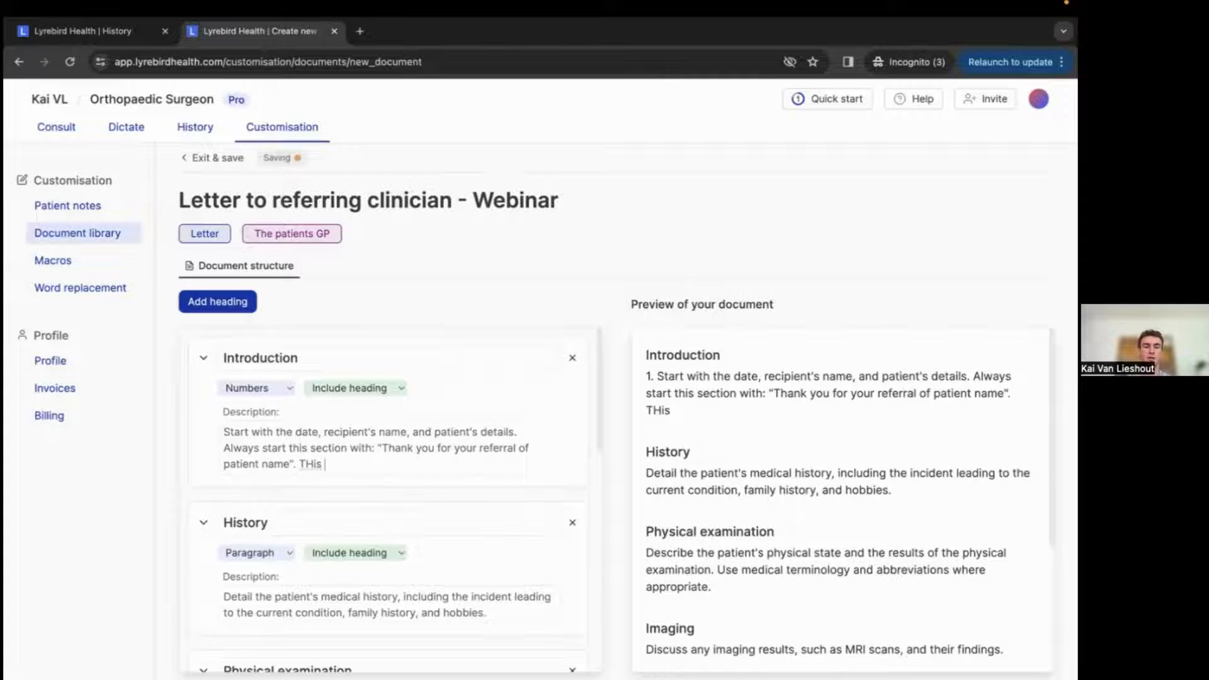
pyautogui.press('BackSpace')
pyautogui.press('BackSpace')
pyautogui.press('BackSpace')
pyautogui.write('hi')
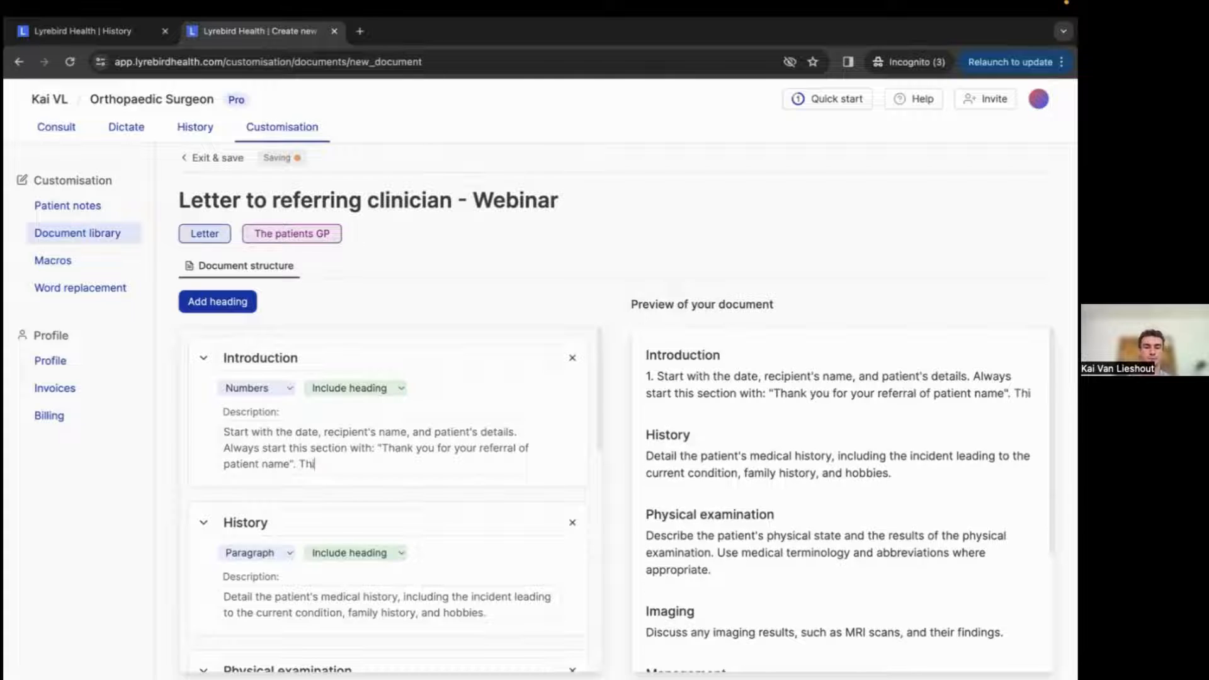
pyautogui.write('s section')
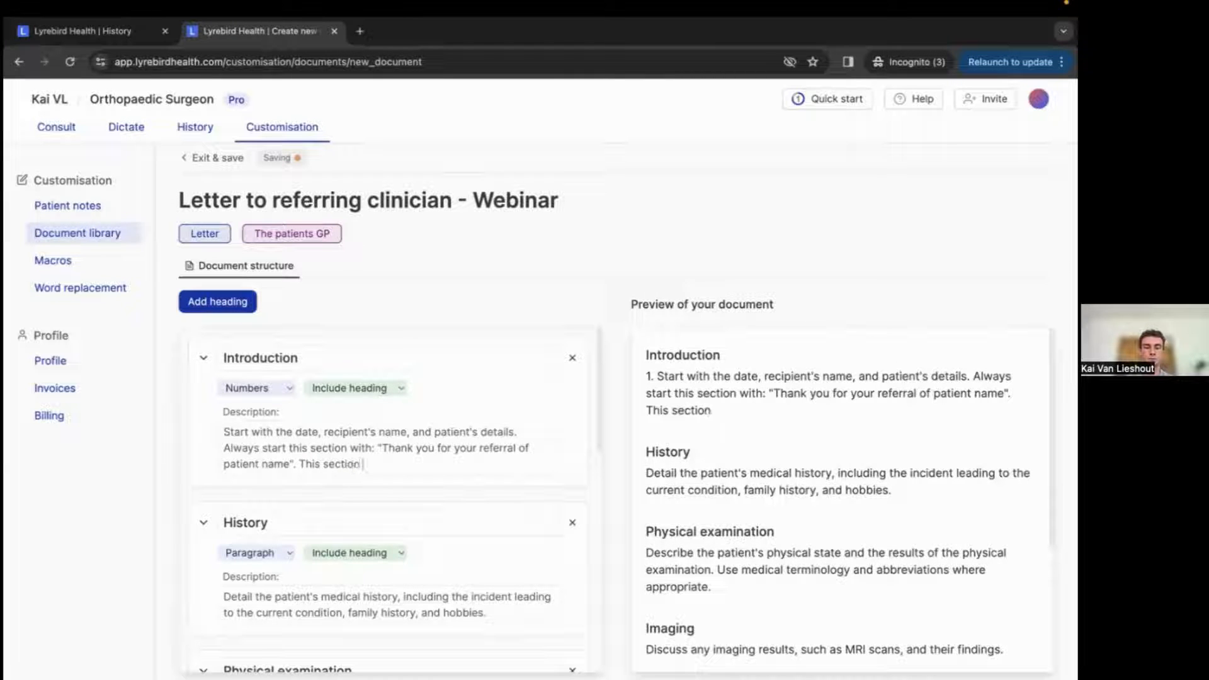
pyautogui.write(' must be no lo')
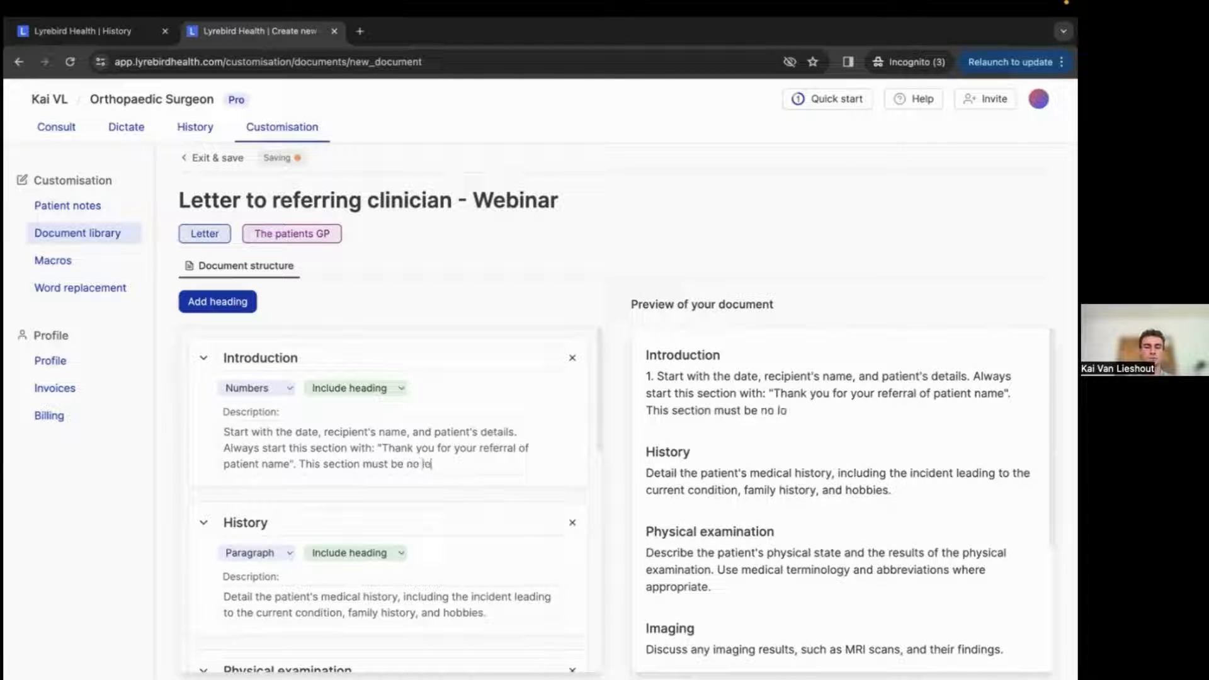
pyautogui.write('nger than one sent')
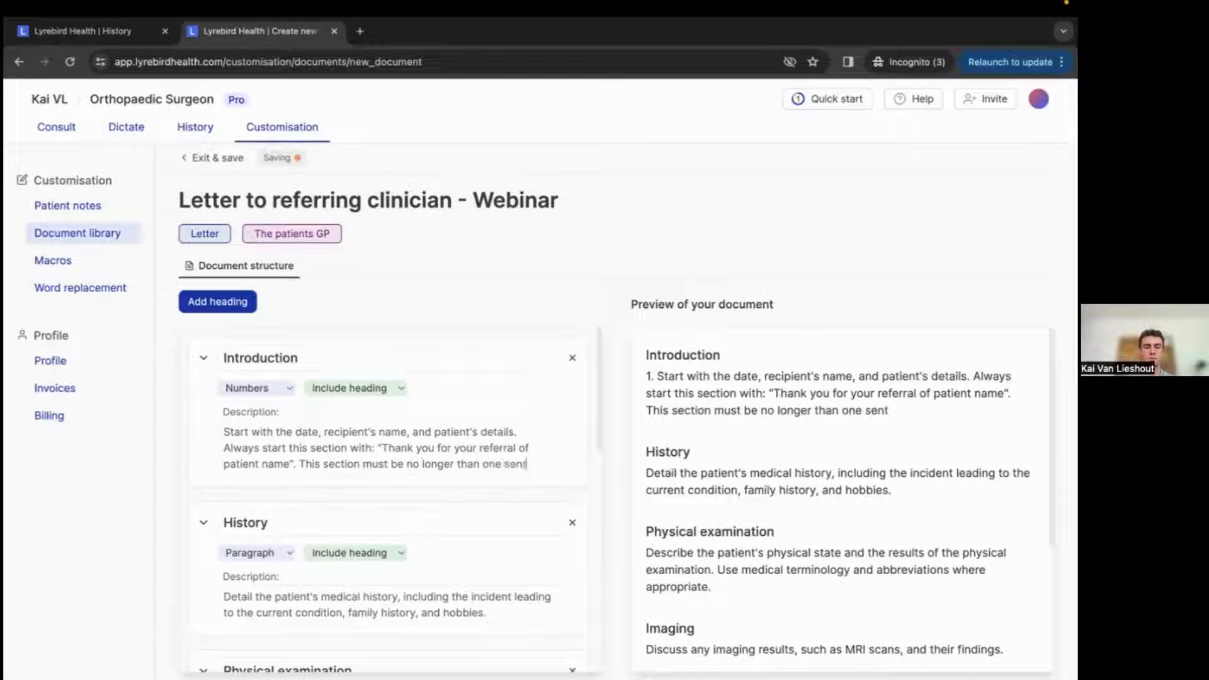
pyautogui.write('ence and ')
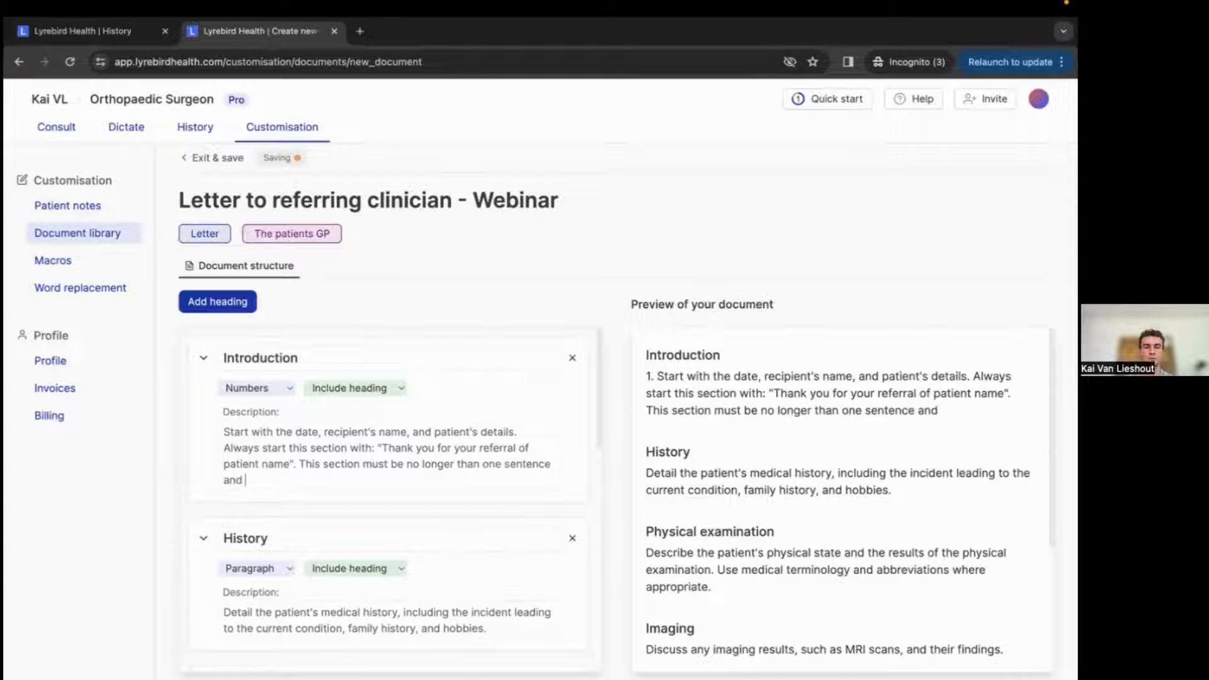
pyautogui.write('be very concise.')
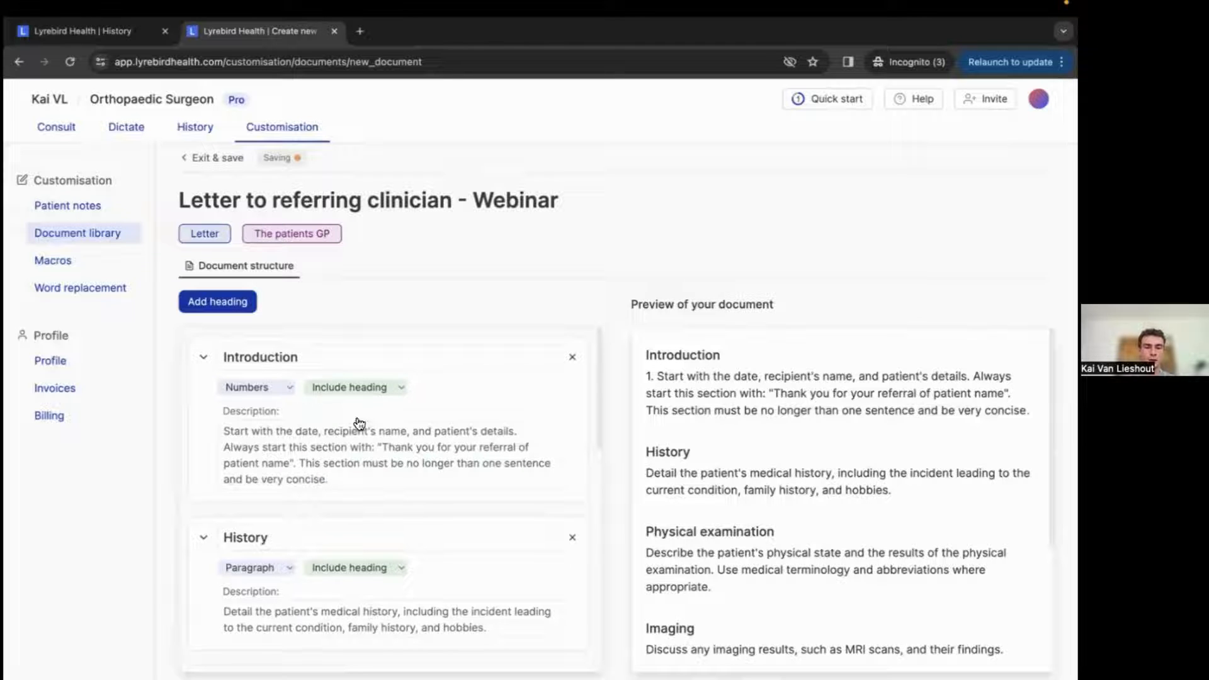
# Review the previously generated letter on the patient's history tab.
pyautogui.scroll(-5, 353, 423)
pyautogui.click(119, 36)
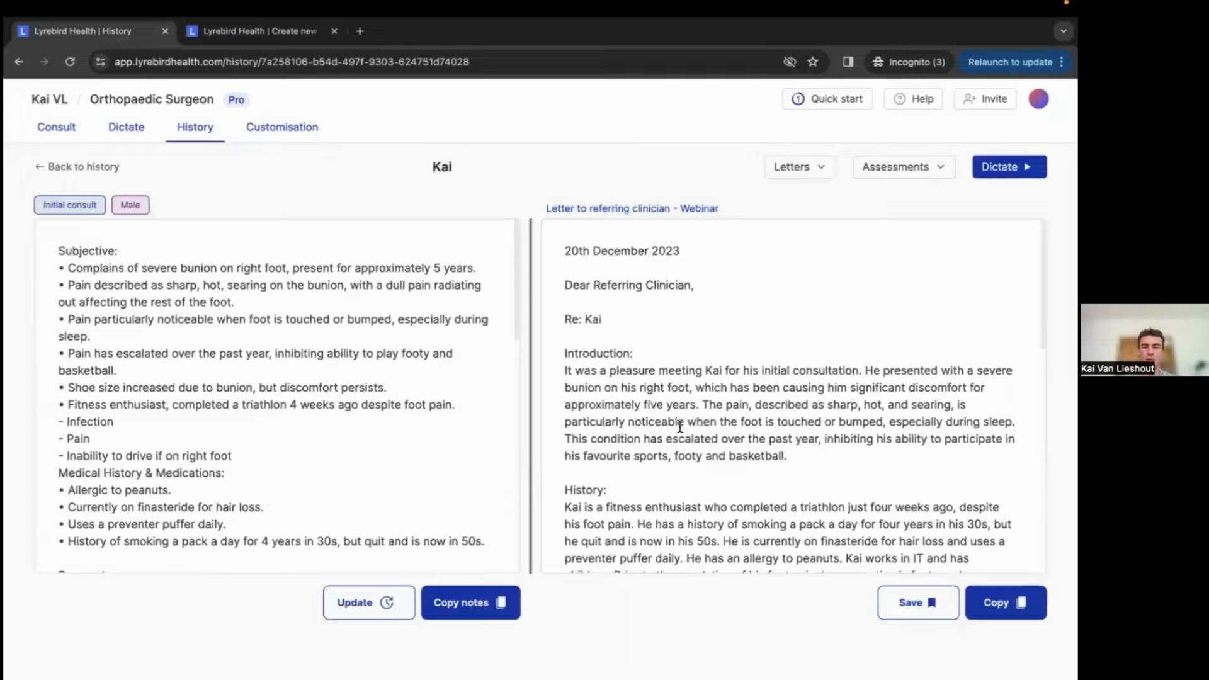
pyautogui.scroll(-5, 680, 426)
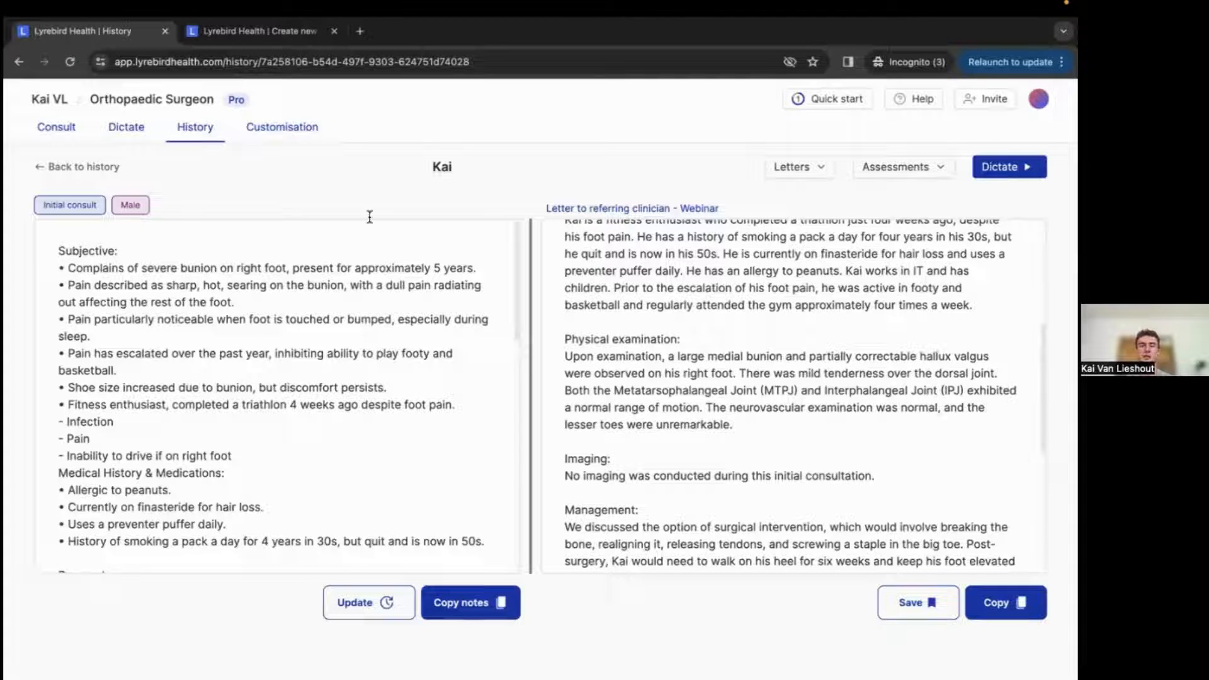
# Append to the Physical examination description: Always start this section with "On examination".
pyautogui.click(257, 32)
pyautogui.scroll(-1, 320, 248)
pyautogui.scroll(-2, 458, 599)
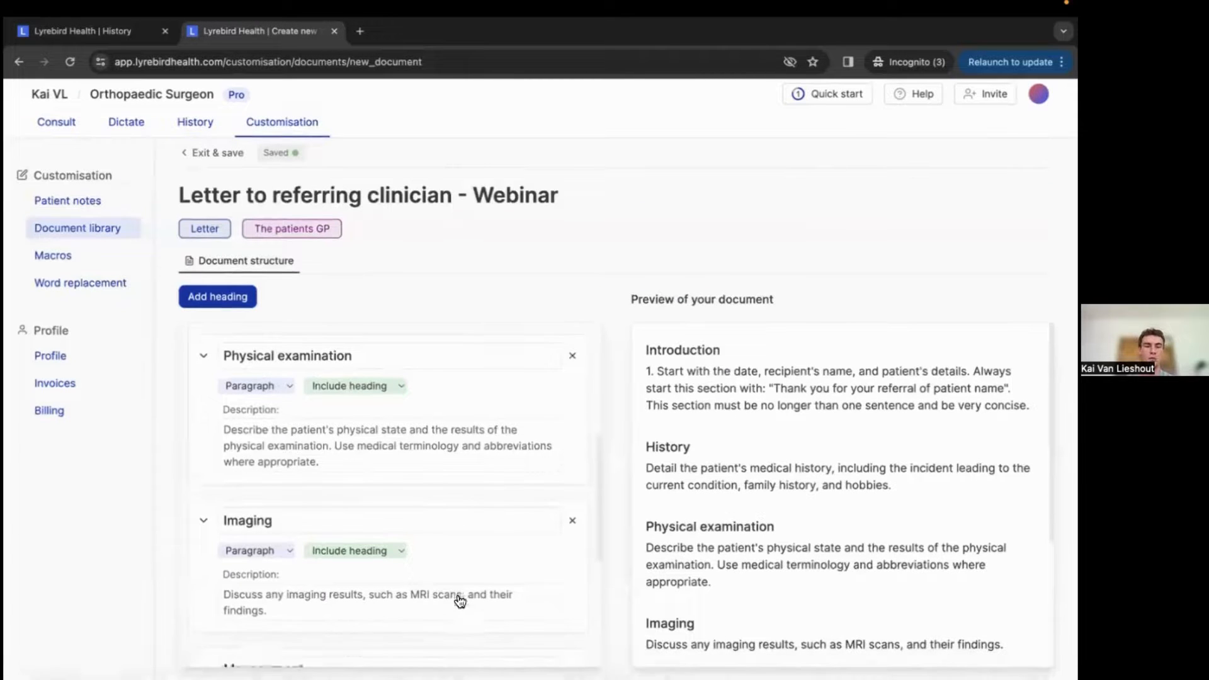
pyautogui.click(327, 451)
pyautogui.press('Return')
pyautogui.write('Alway')
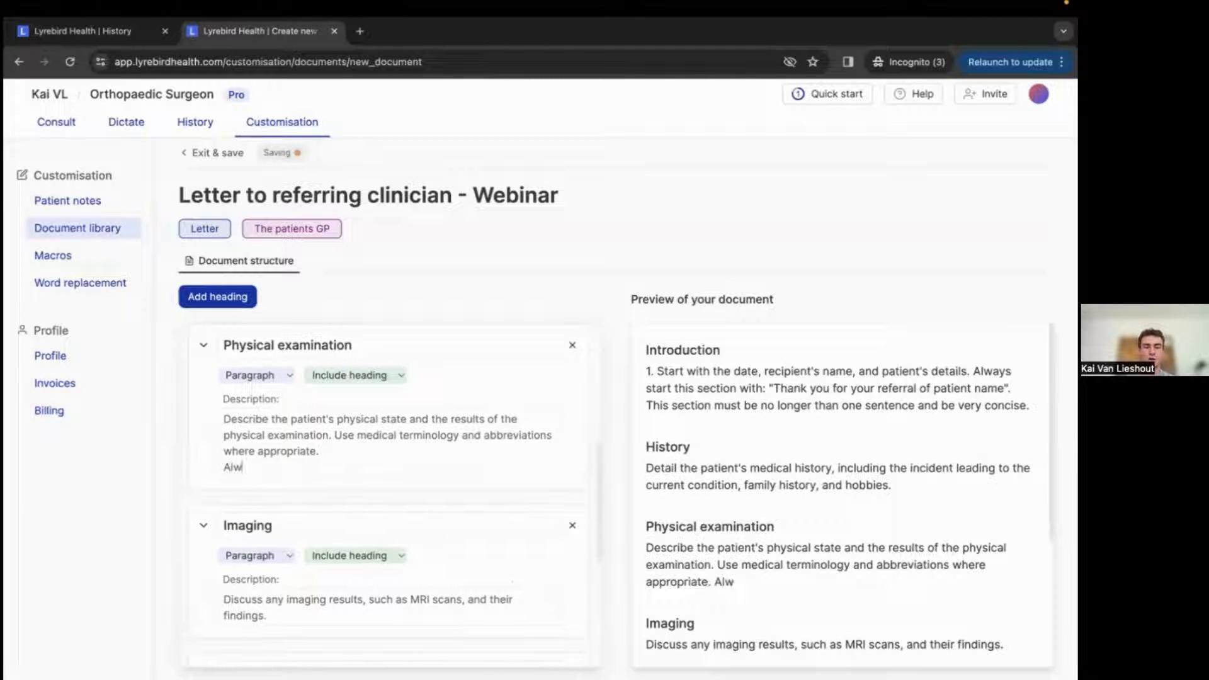
pyautogui.write('ta')
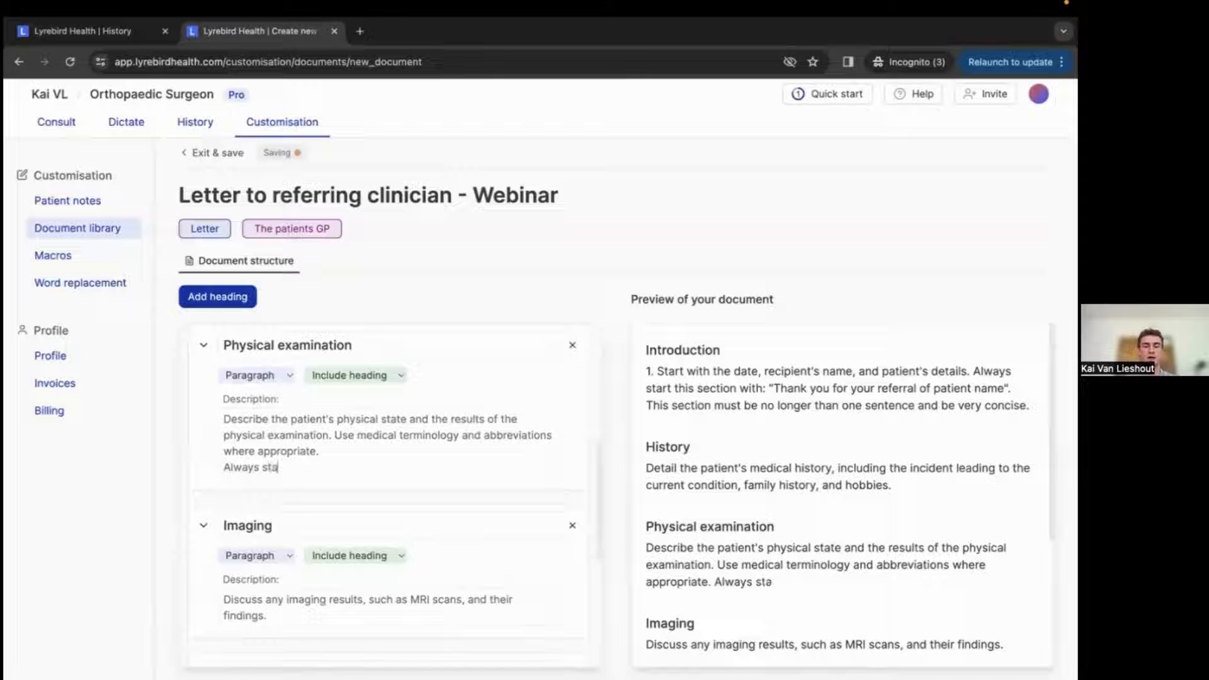
pyautogui.write('rt this section ')
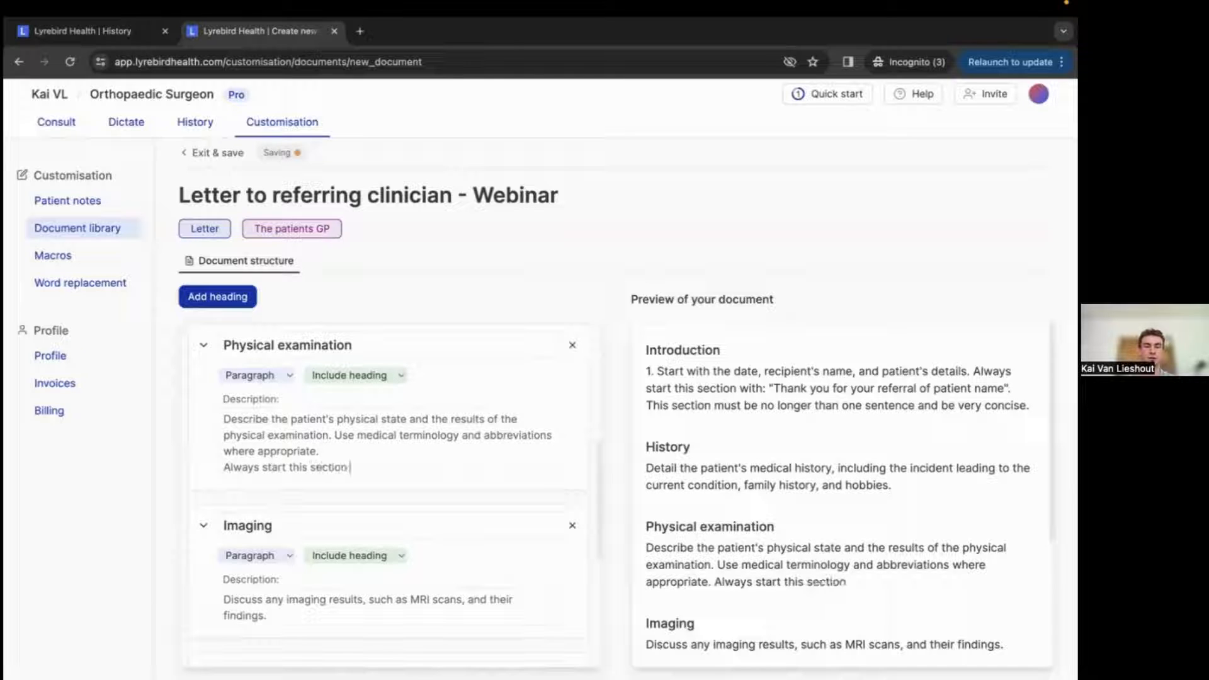
pyautogui.write('with "On examination')
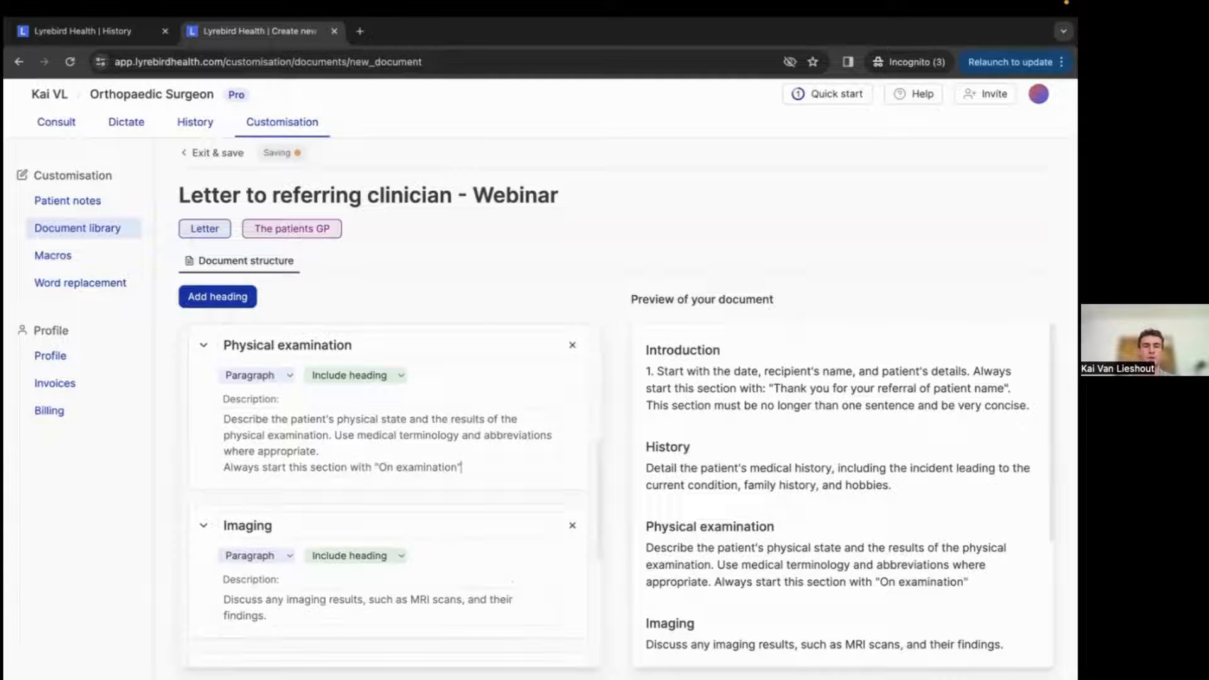
pyautogui.scroll(2, 318, 303)
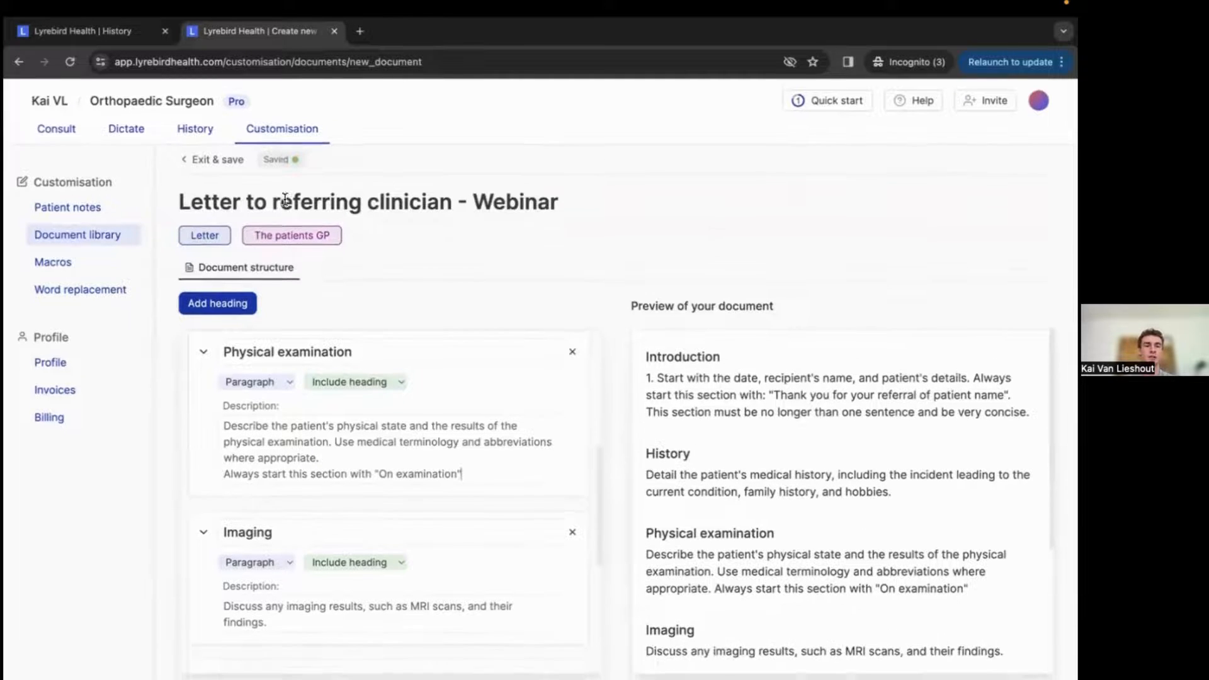
# Regenerate the patient's letter using the Letter to referring clinician - Webinar template.
pyautogui.click(102, 32)
pyautogui.scroll(-1, 779, 517)
pyautogui.scroll(5, 775, 306)
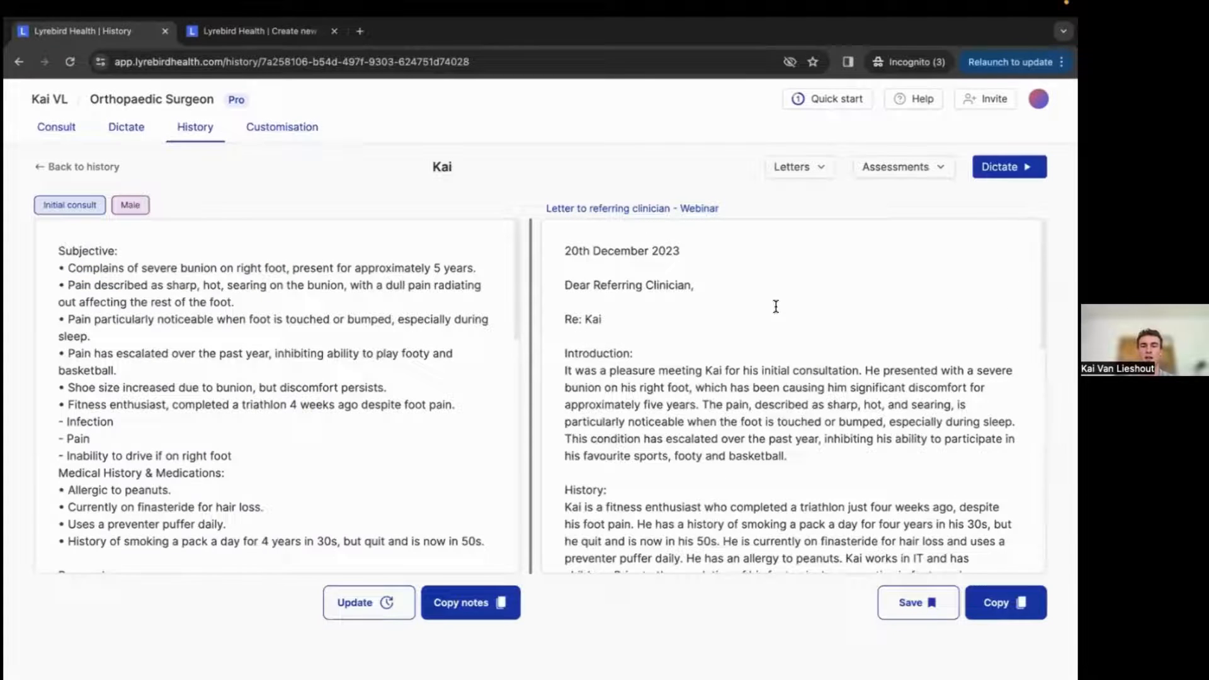
pyautogui.click(809, 181)
pyautogui.click(772, 221)
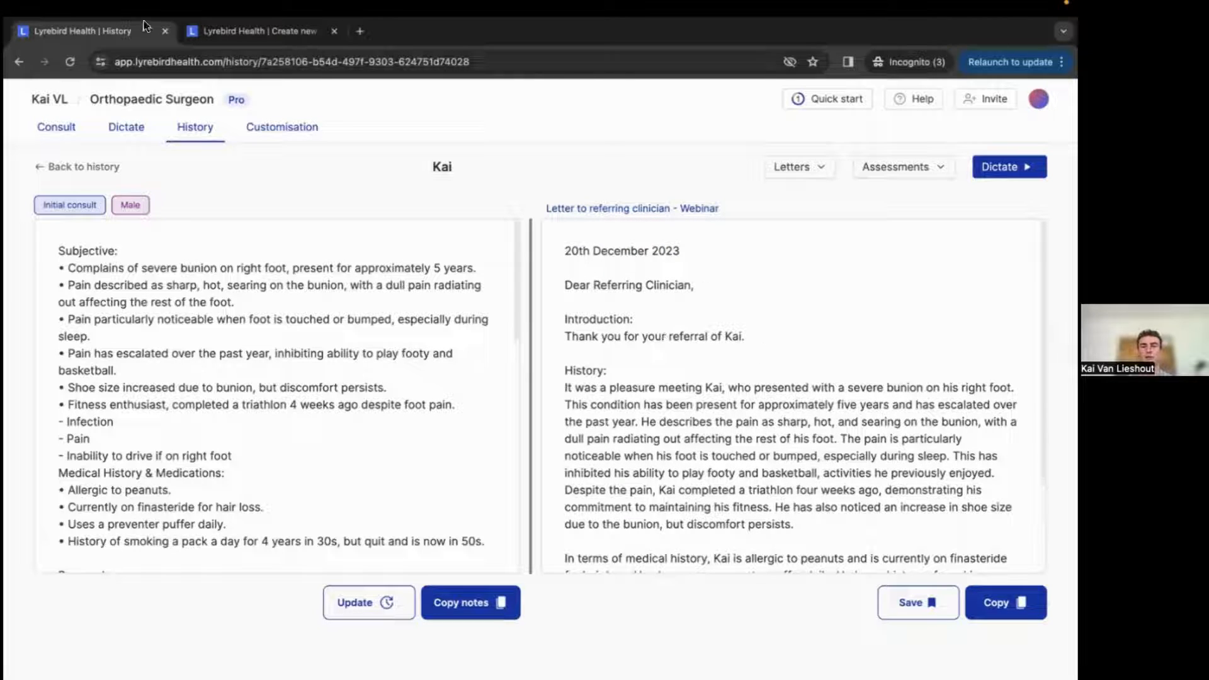
# In the Introduction description, insert 'followed by a brief overview of the patients social status.' after the quoted greeting.
pyautogui.click(209, 30)
pyautogui.scroll(5, 517, 514)
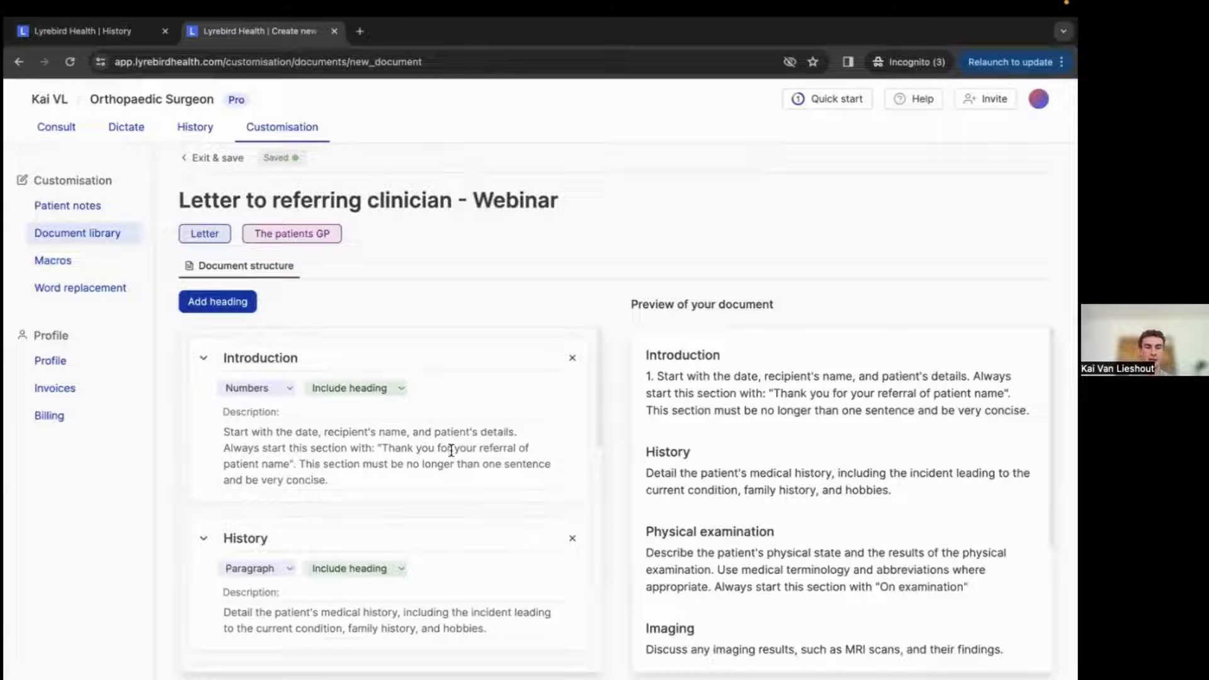
pyautogui.click(295, 465)
pyautogui.press('BackSpace')
pyautogui.write('followed')
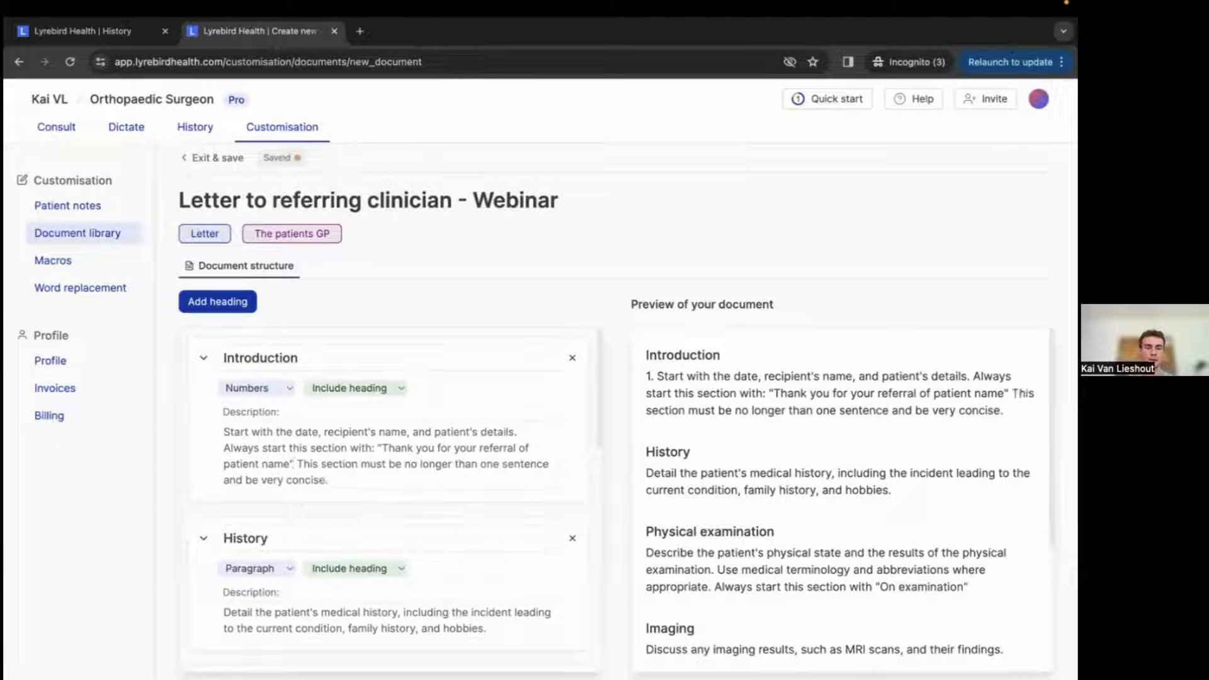
pyautogui.write(' by a breif')
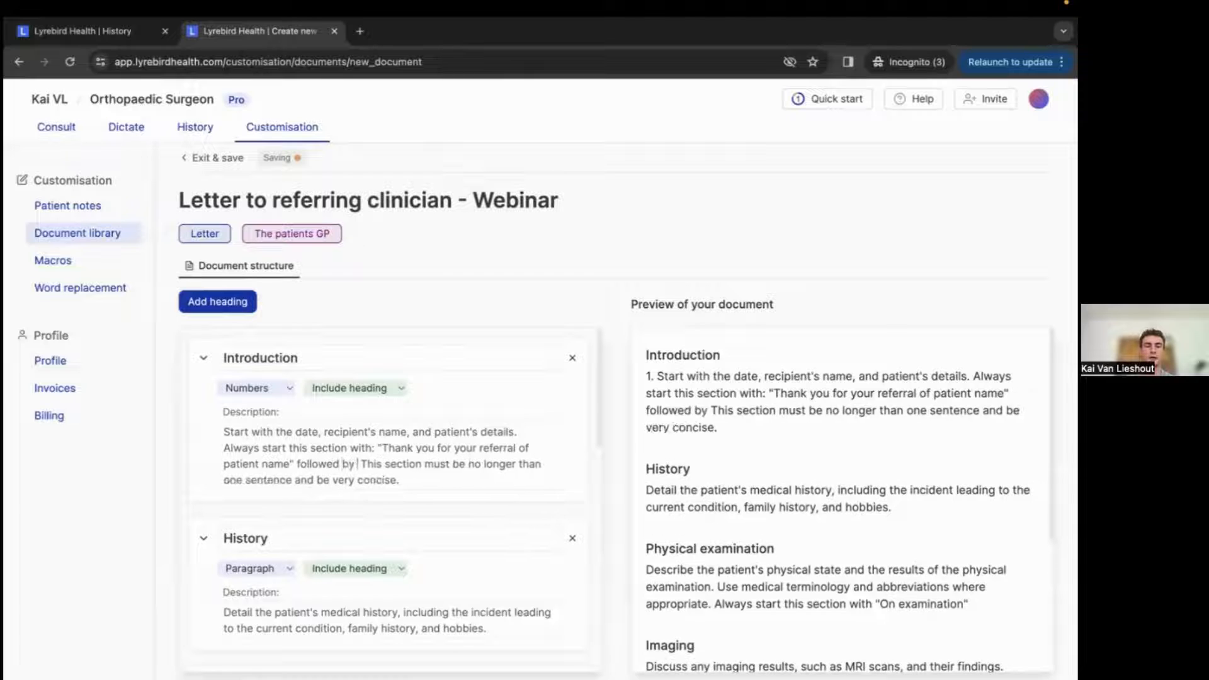
pyautogui.press('BackSpace')
pyautogui.press('BackSpace')
pyautogui.press('BackSpace')
pyautogui.write('ief over')
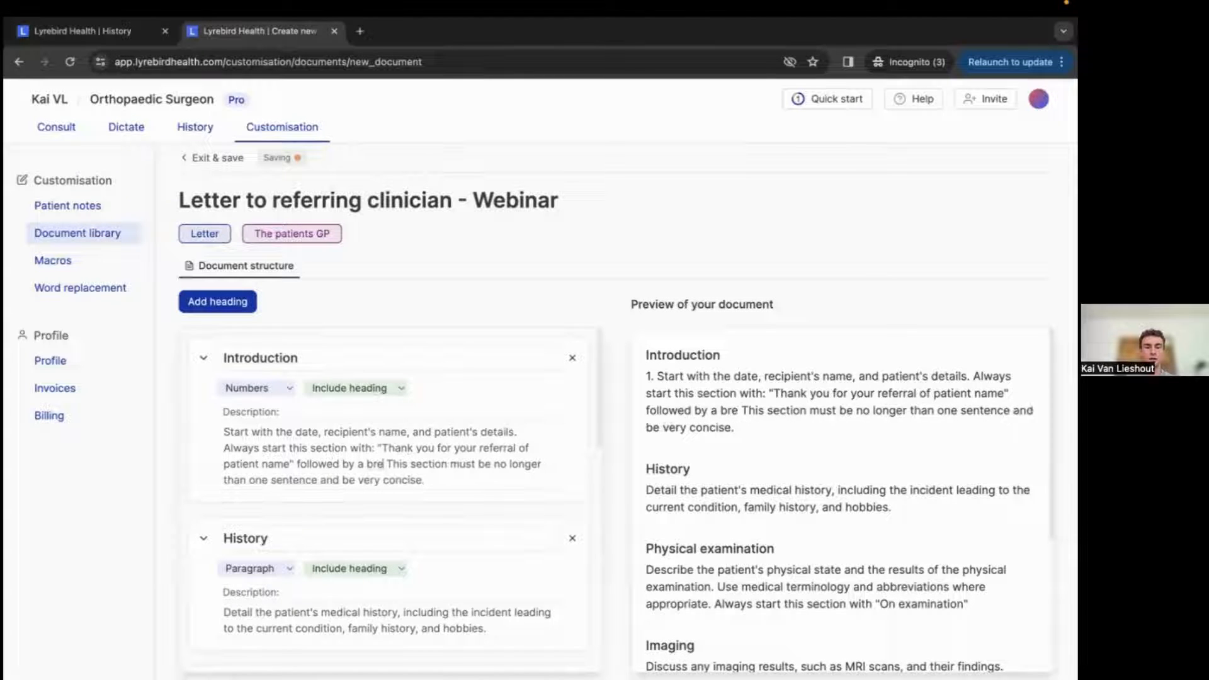
pyautogui.write('view of the patie')
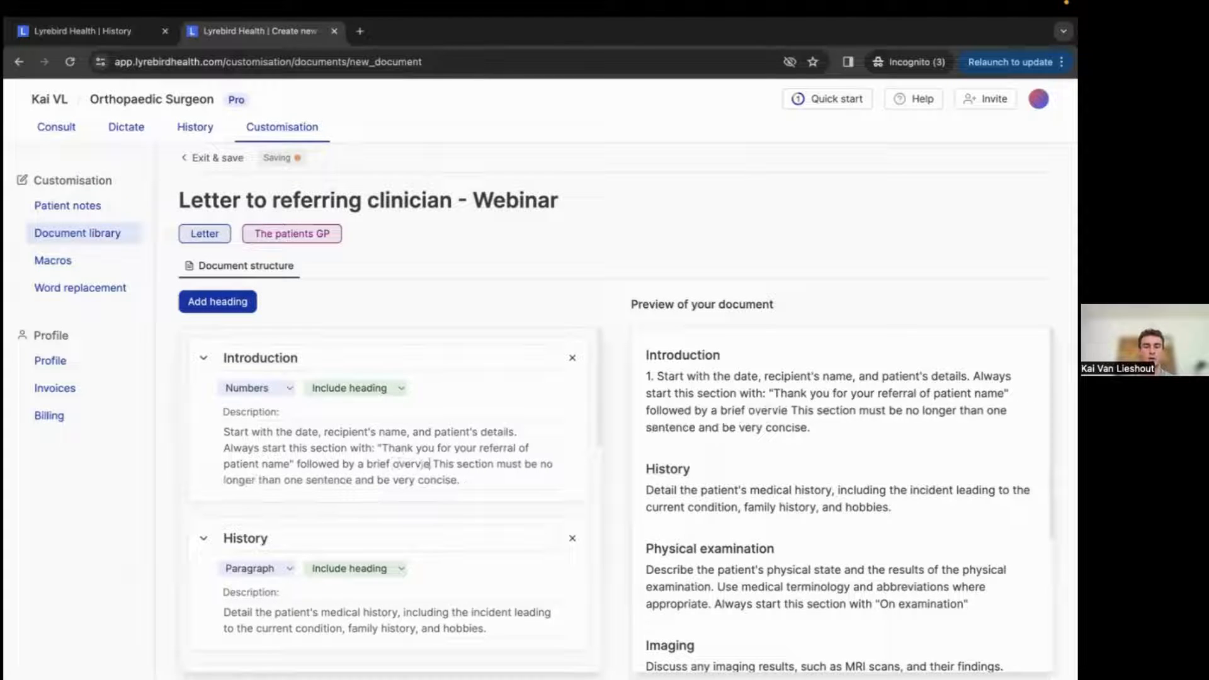
pyautogui.write('nts so')
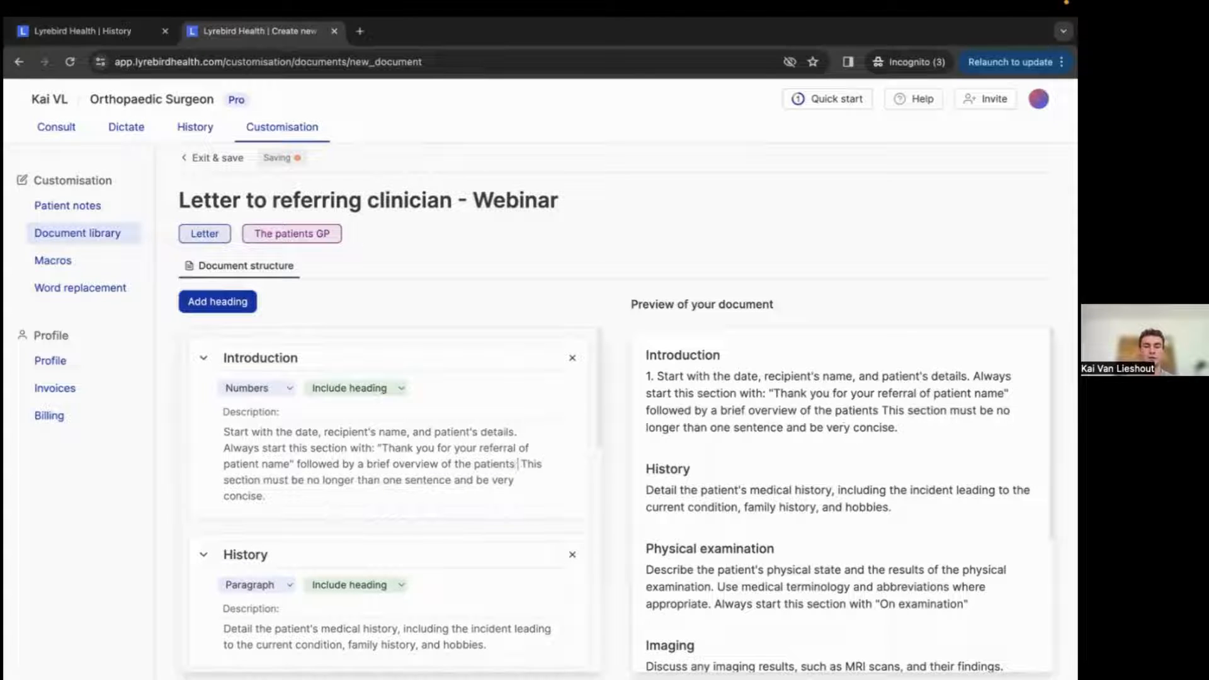
pyautogui.write('cial status')
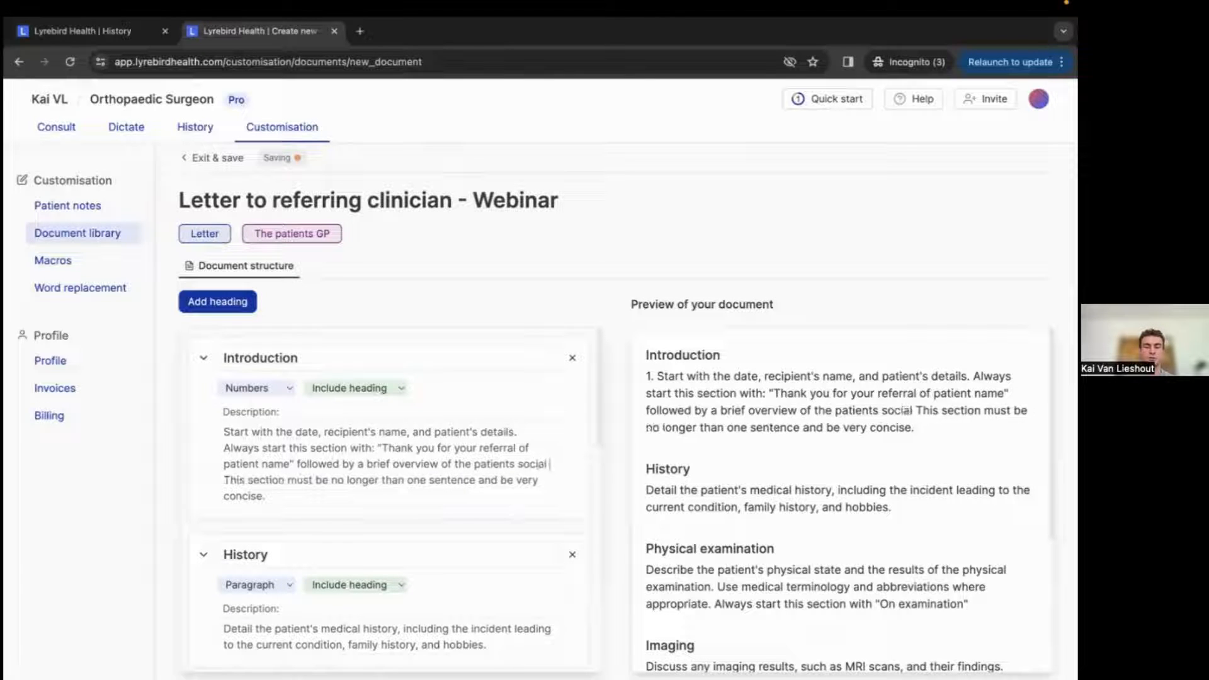
pyautogui.write('.')
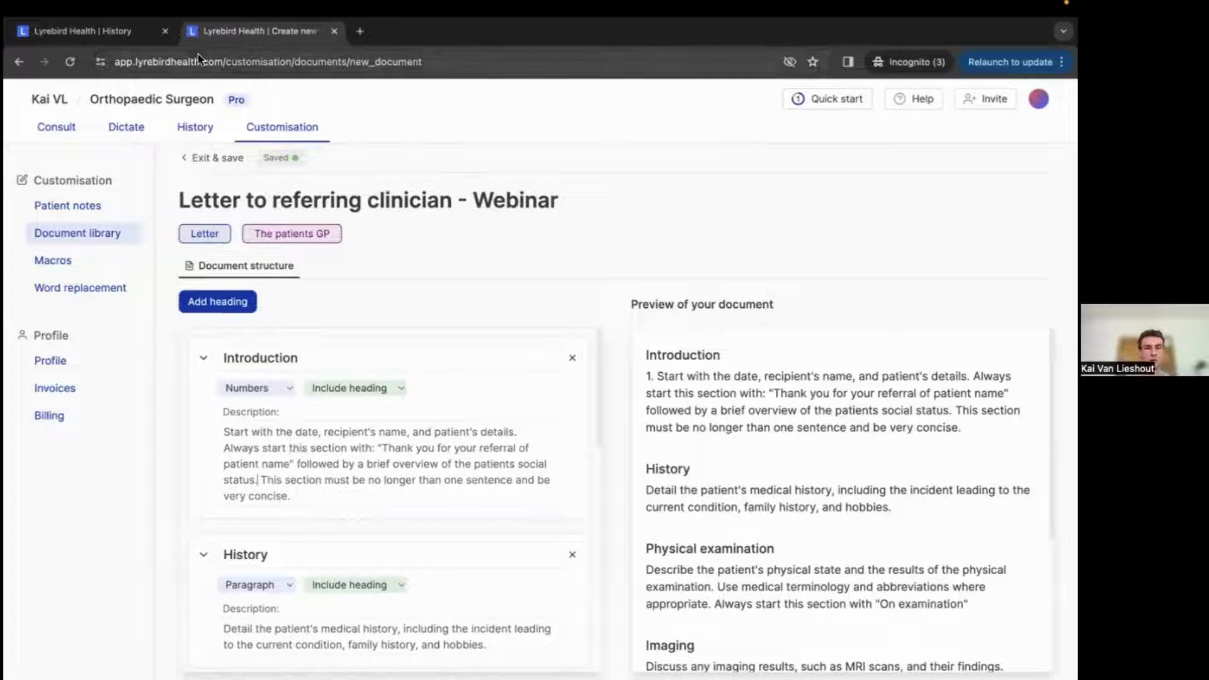
# Review the previously generated letter's sections and compare them with the template's section descriptions.
pyautogui.click(88, 31)
pyautogui.scroll(-3, 677, 450)
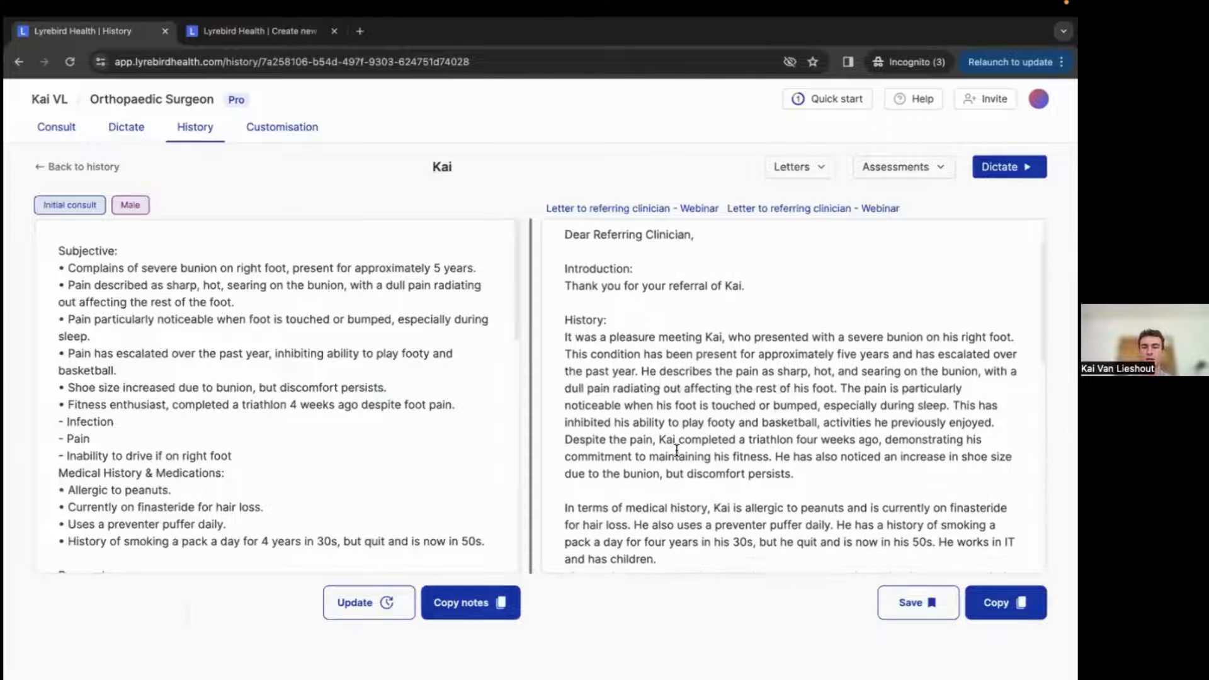
pyautogui.scroll(-2, 677, 452)
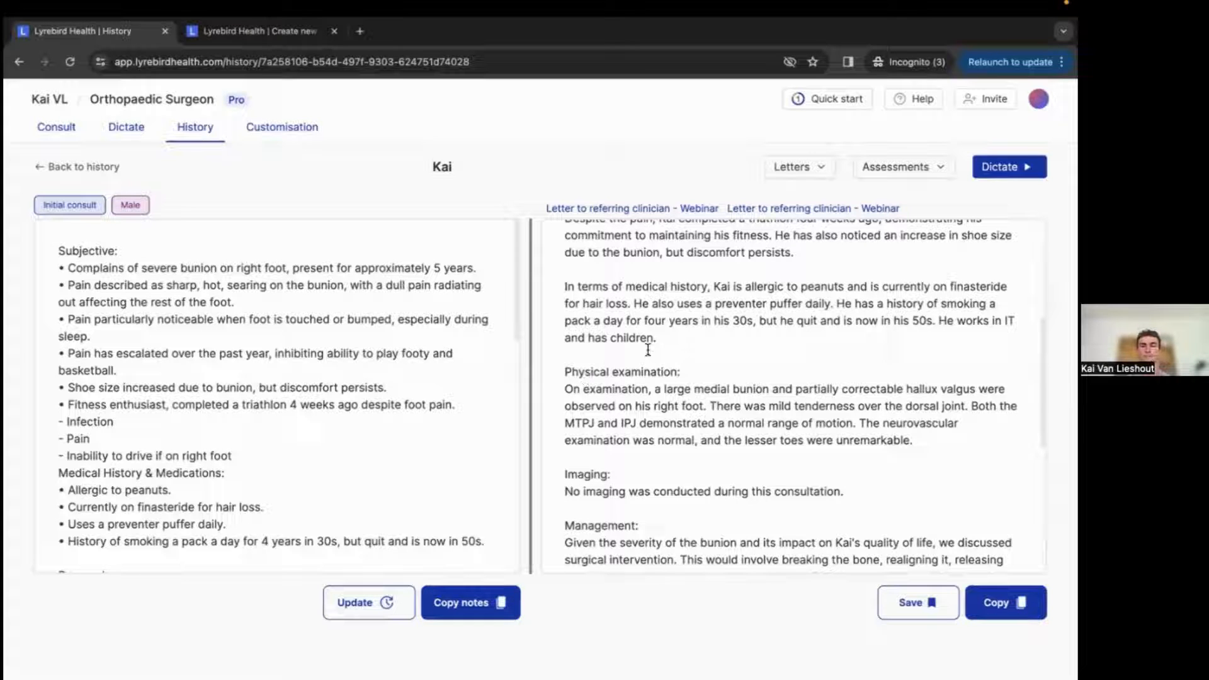
pyautogui.scroll(-2, 705, 406)
pyautogui.scroll(-4, 710, 407)
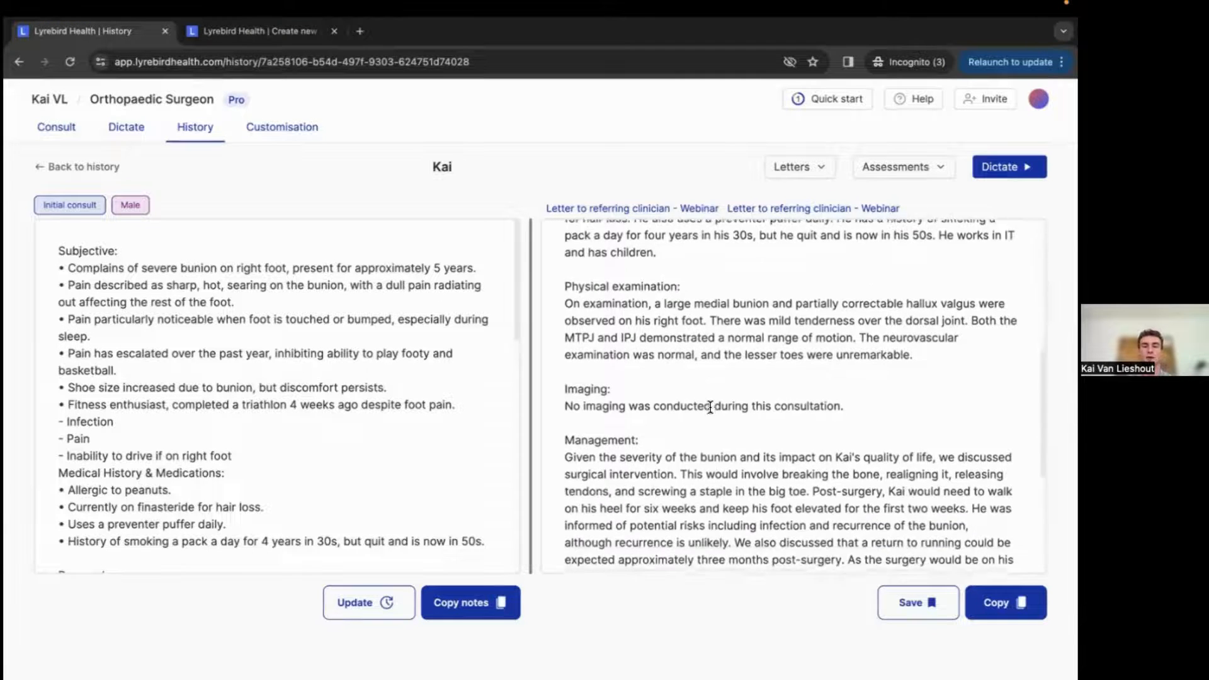
pyautogui.click(266, 38)
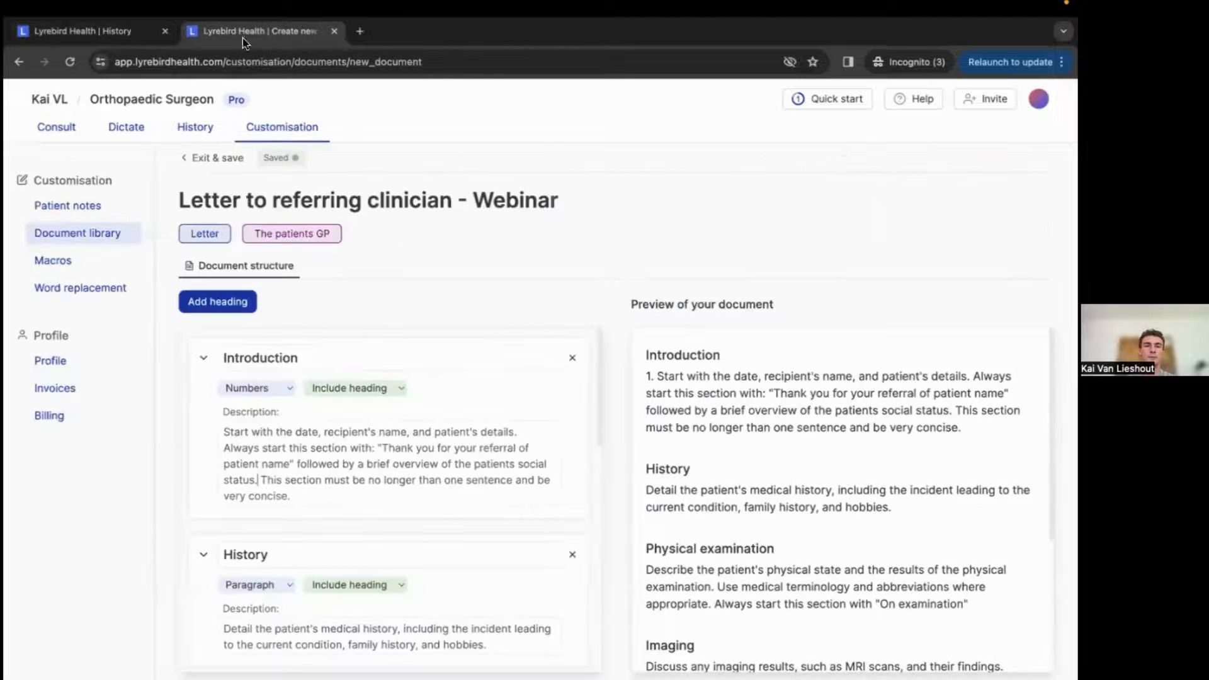
pyautogui.scroll(-3, 394, 517)
pyautogui.scroll(5, 398, 527)
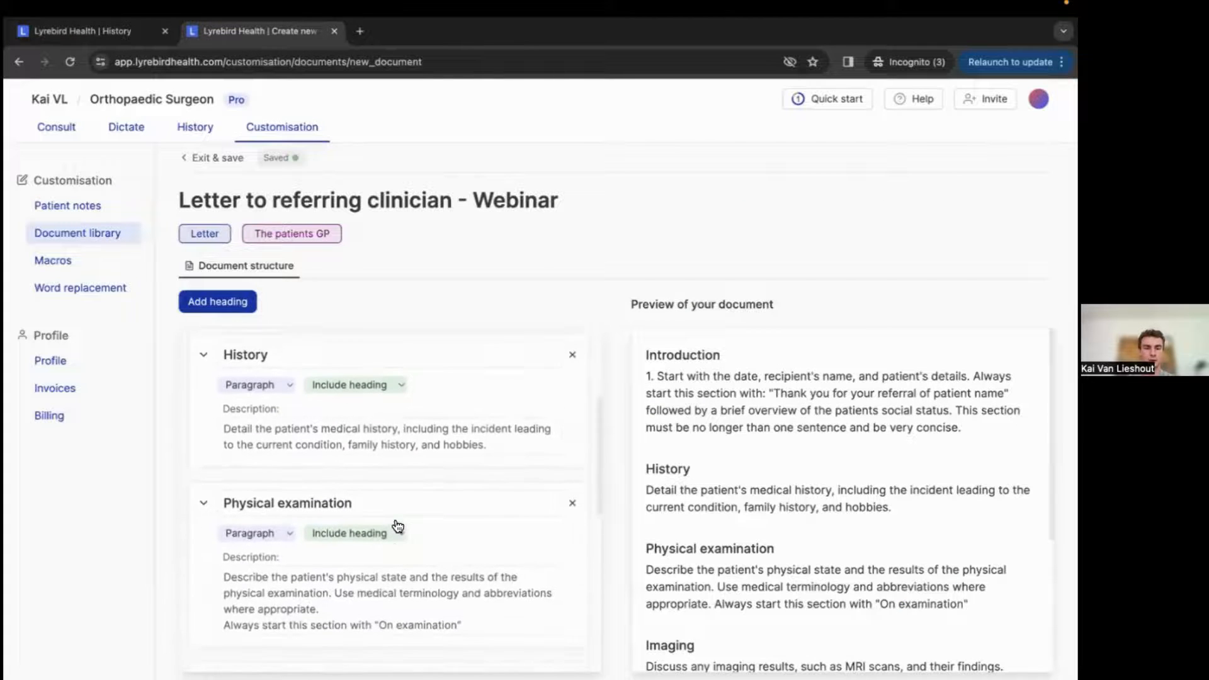
pyautogui.click(88, 31)
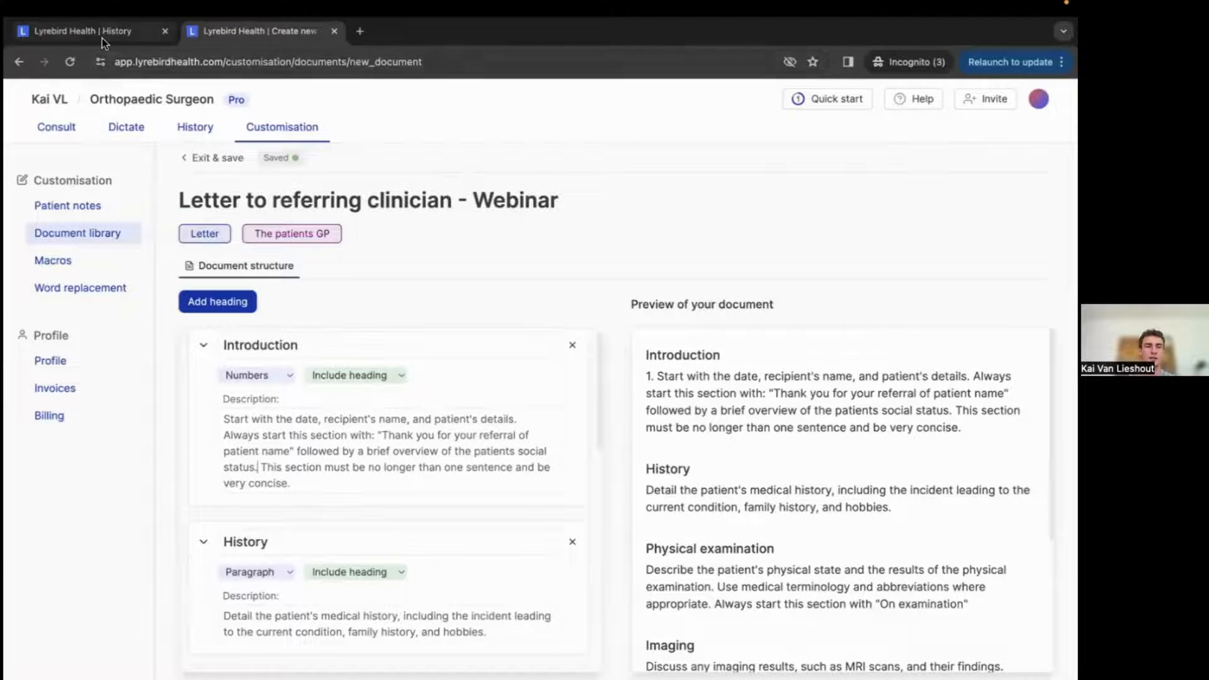
# Regenerate the patient's letter with the Letter to referring clinician - Webinar template and read its opening.
pyautogui.click(791, 166)
pyautogui.click(746, 227)
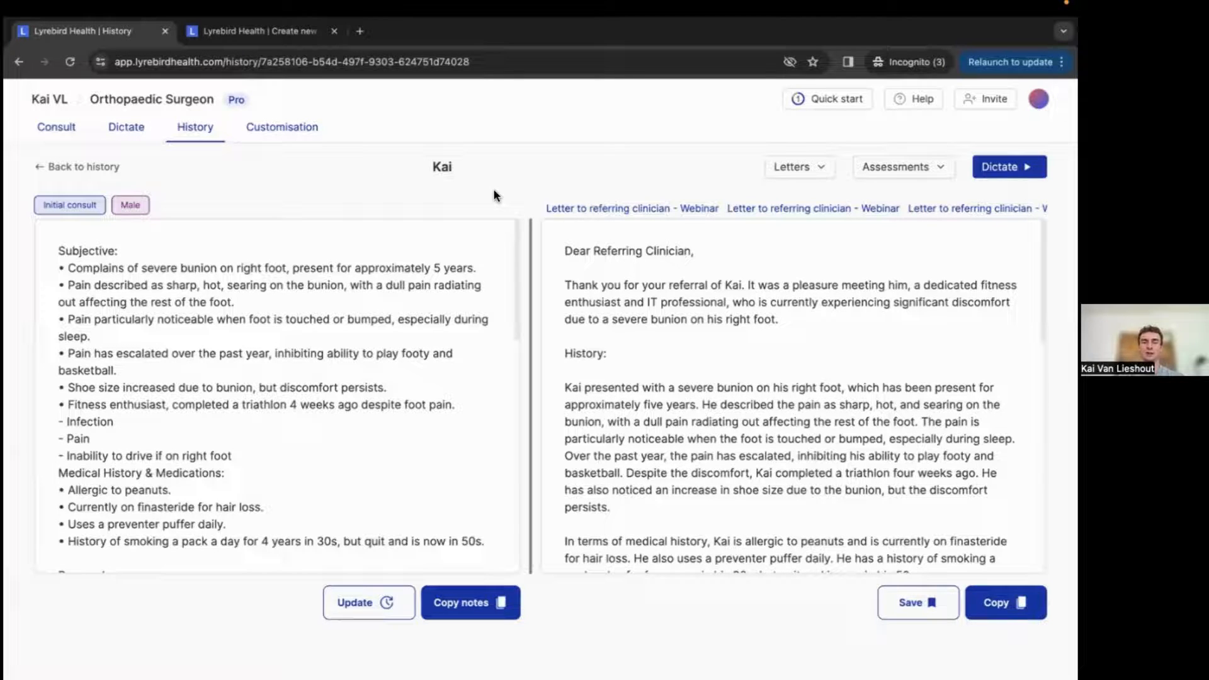
pyautogui.scroll(-10, 732, 381)
pyautogui.scroll(10, 732, 381)
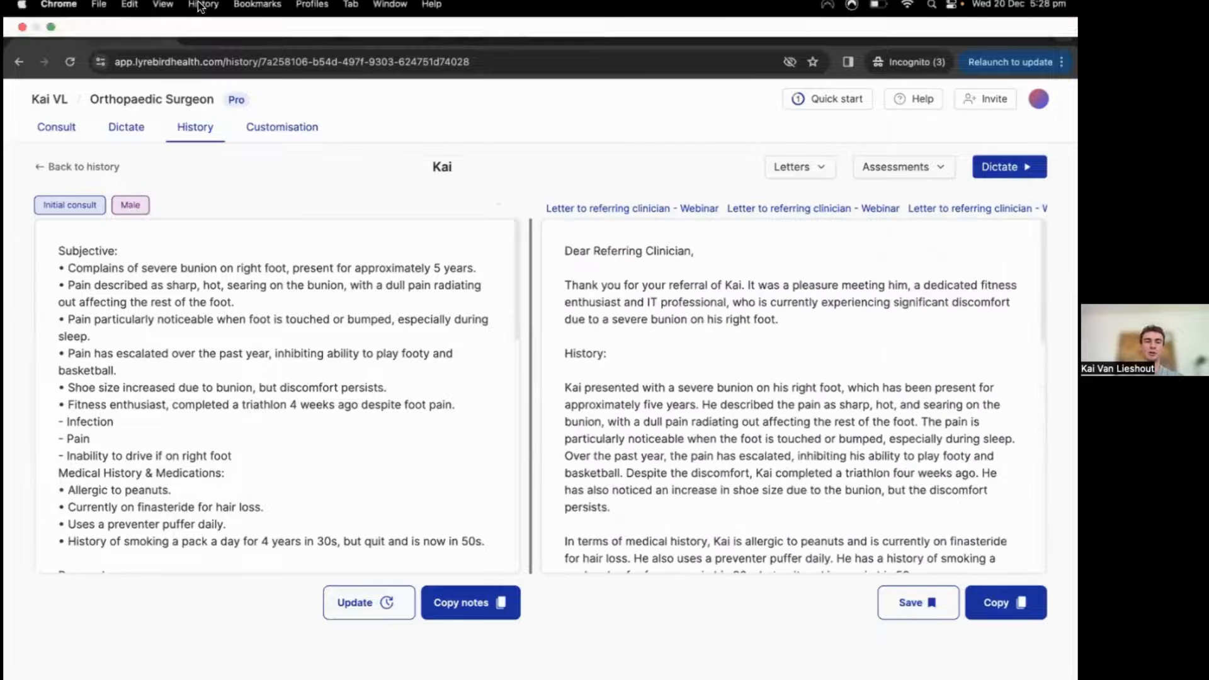
# Look through all the template's section descriptions and the newly generated letter.
pyautogui.click(202, 35)
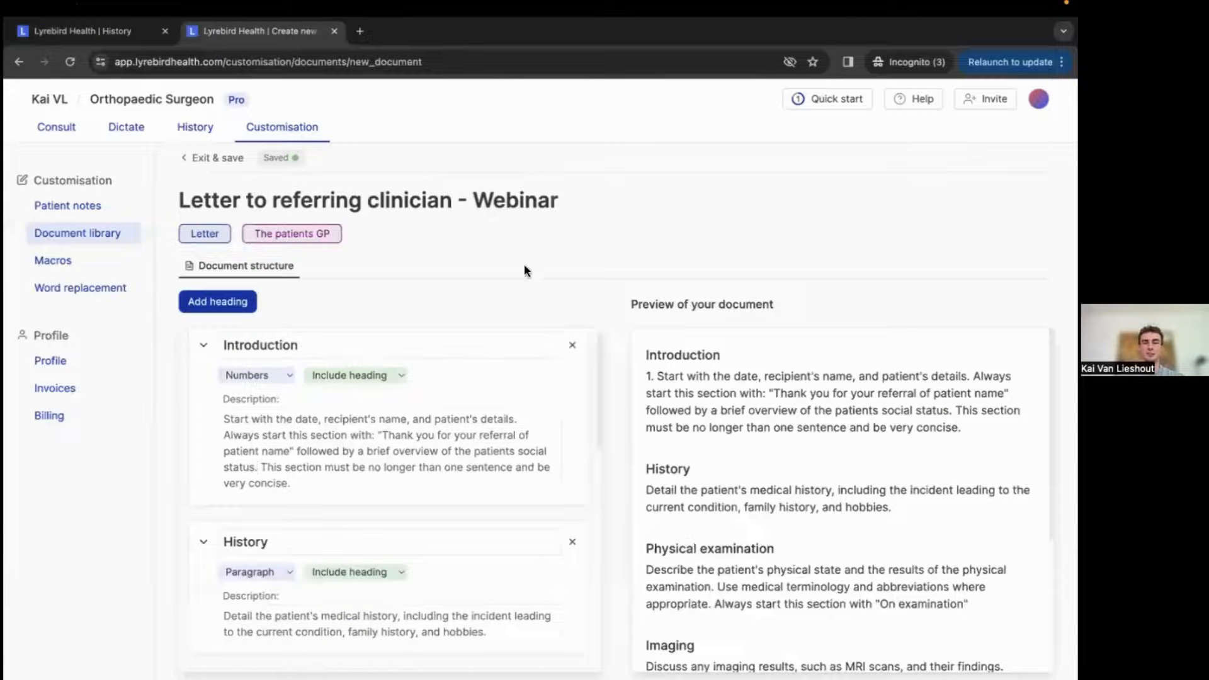
pyautogui.scroll(-2, 518, 302)
pyautogui.scroll(2, 518, 300)
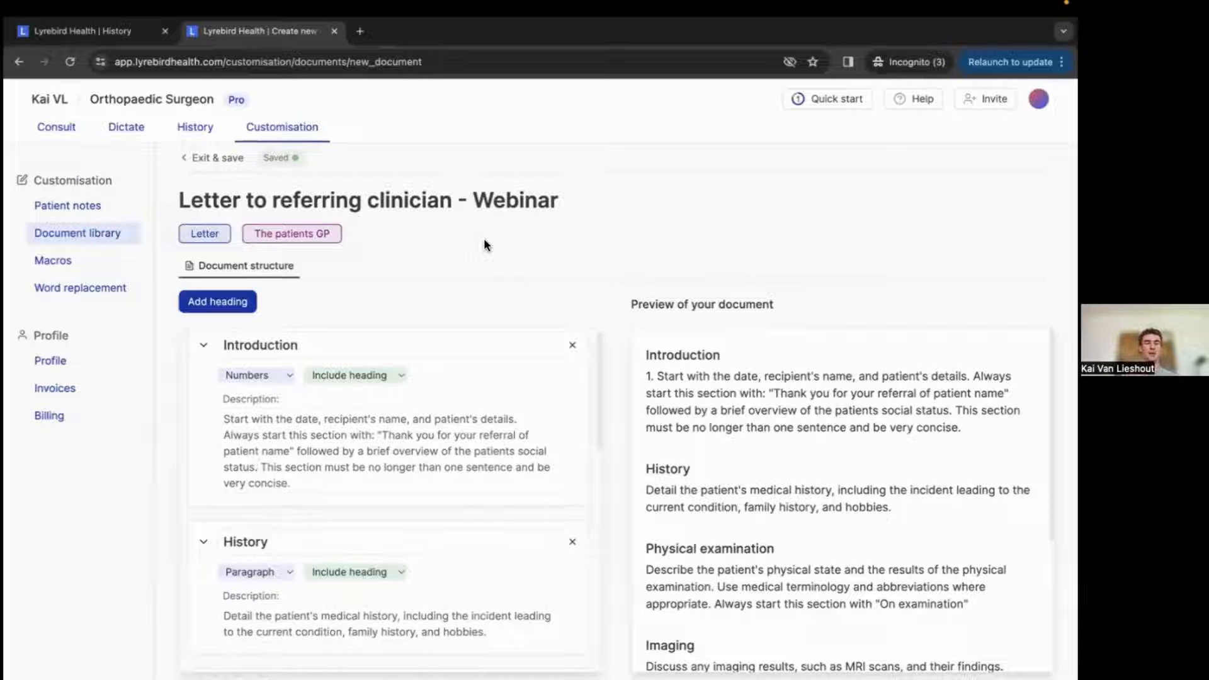
pyautogui.scroll(-5, 480, 378)
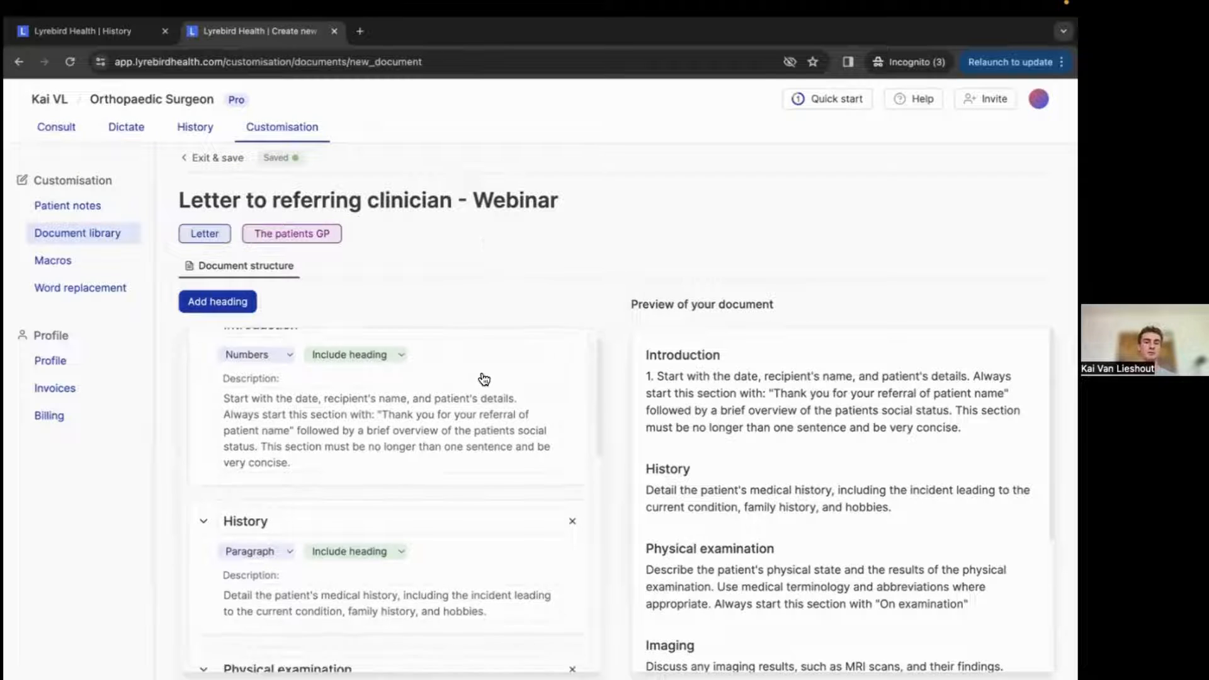
pyautogui.scroll(-1, 525, 248)
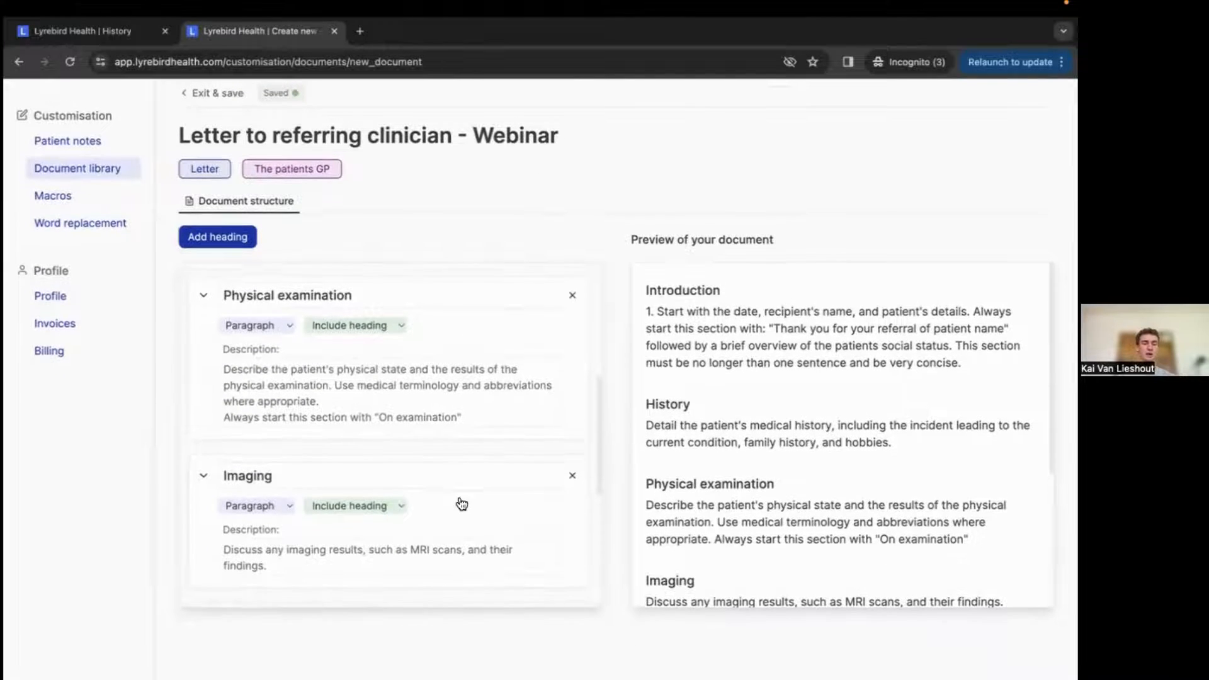
pyautogui.scroll(-4, 459, 501)
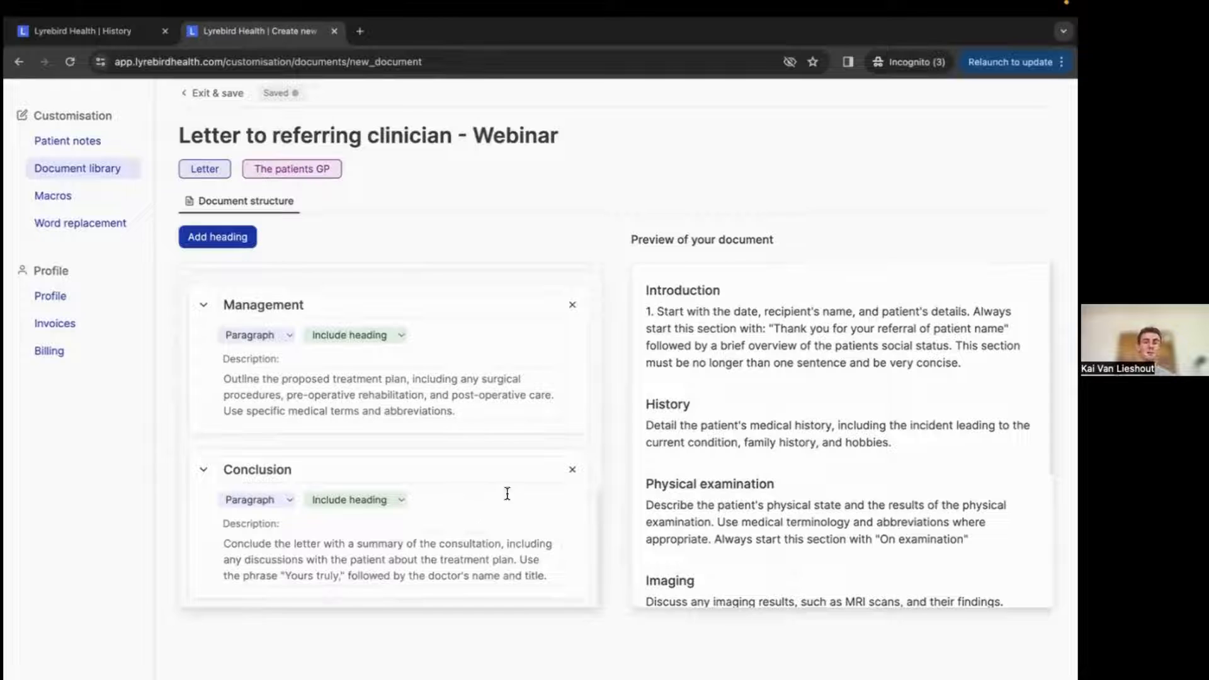
pyautogui.scroll(9, 505, 494)
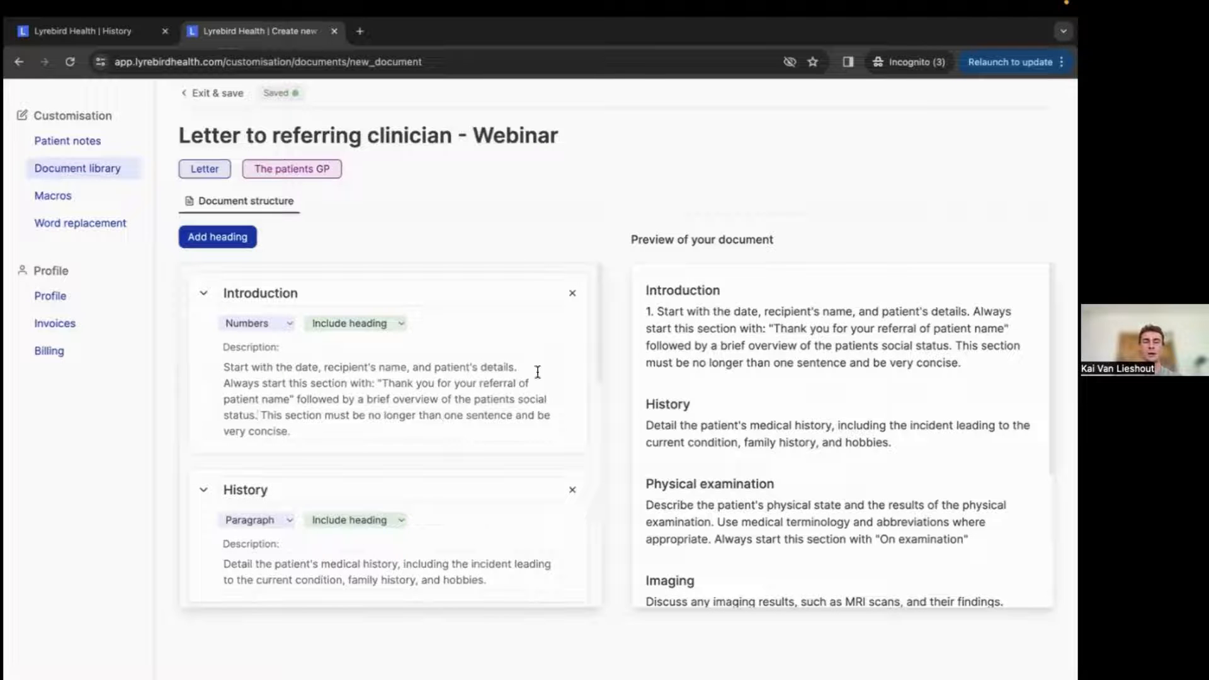
pyautogui.click(93, 32)
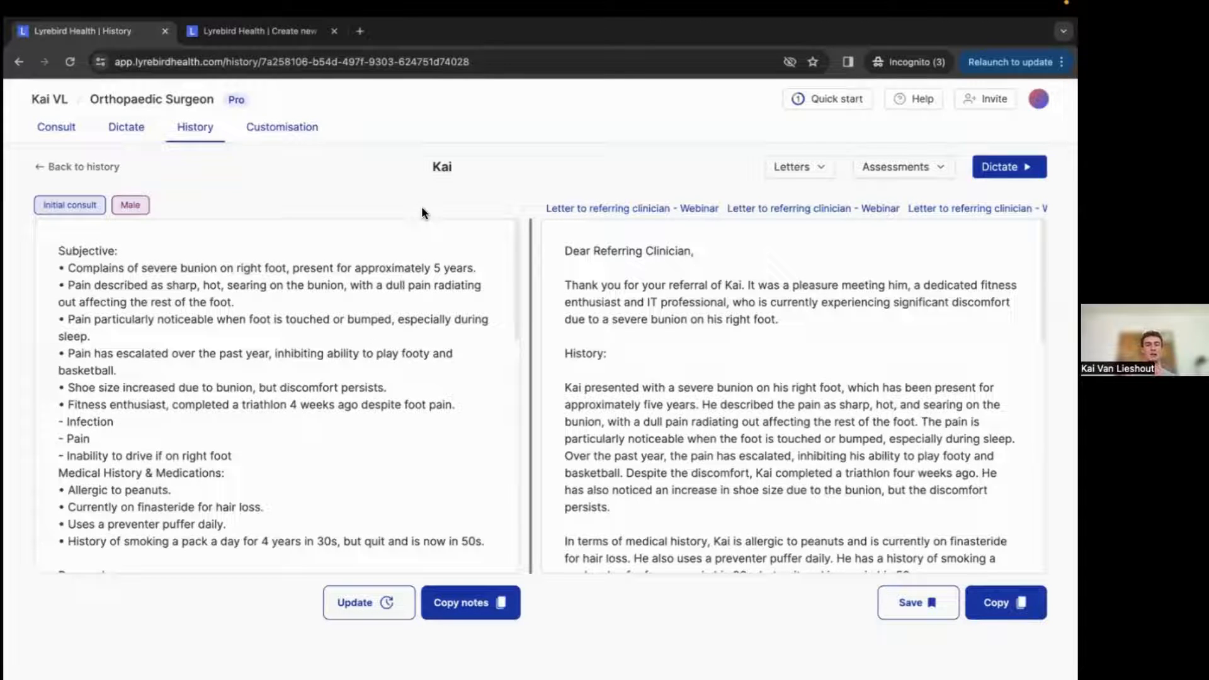
pyautogui.scroll(-1, 621, 373)
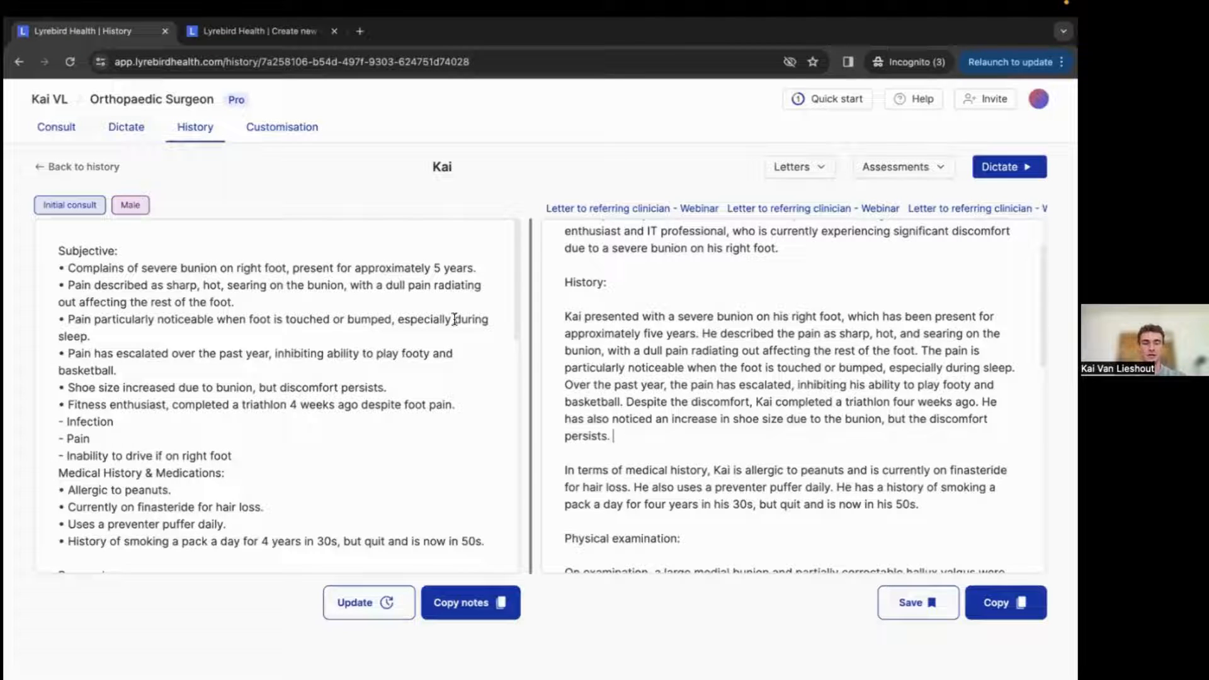
# Open the past consult dated 08/12 04:19pm from the consult history list.
pyautogui.click(281, 126)
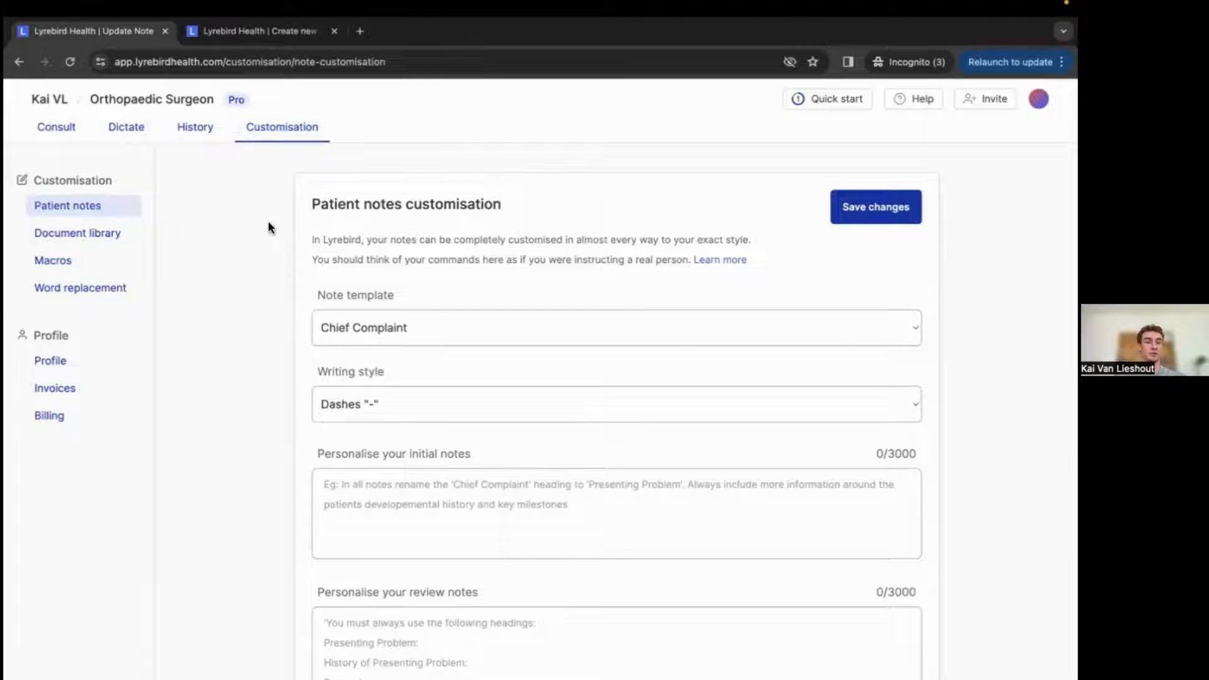
pyautogui.click(194, 127)
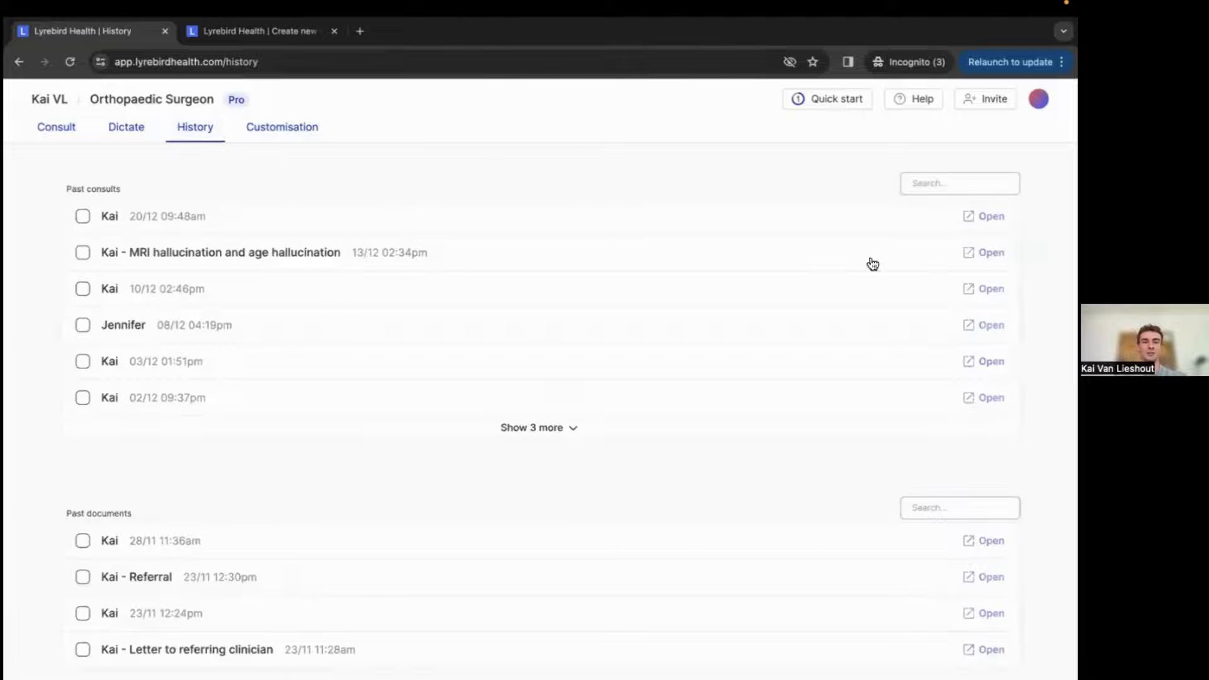
pyautogui.click(983, 325)
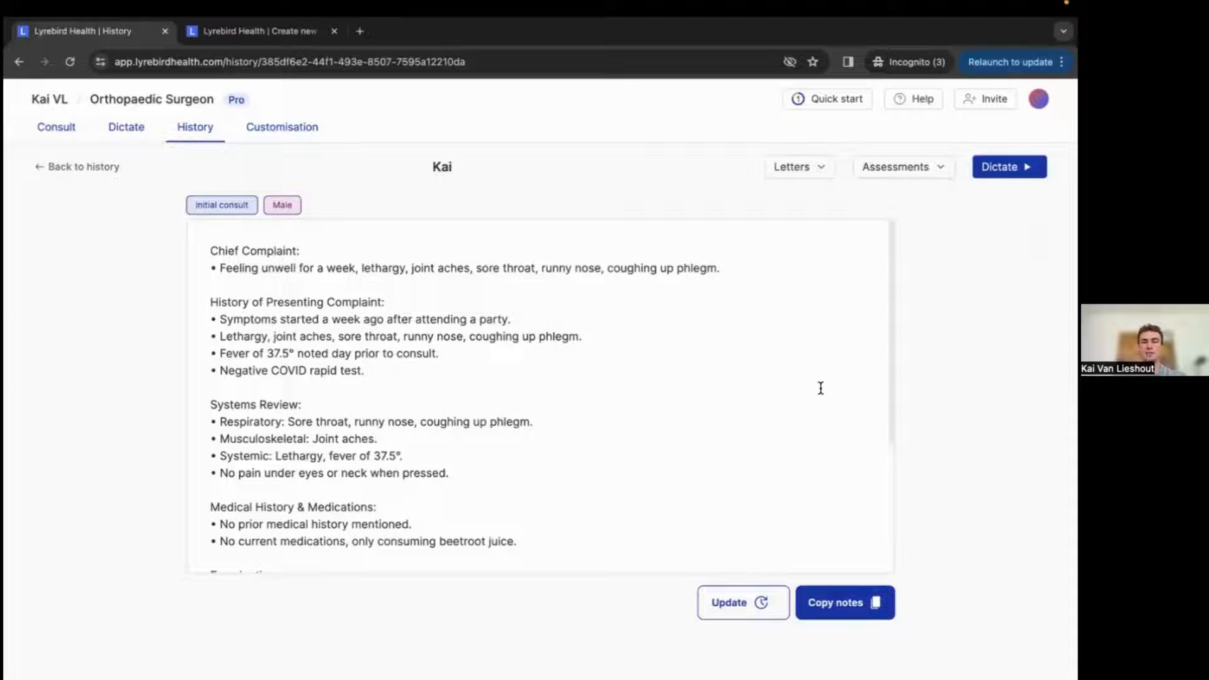
# Start a Smart dictate session from the dictation page.
pyautogui.click(131, 127)
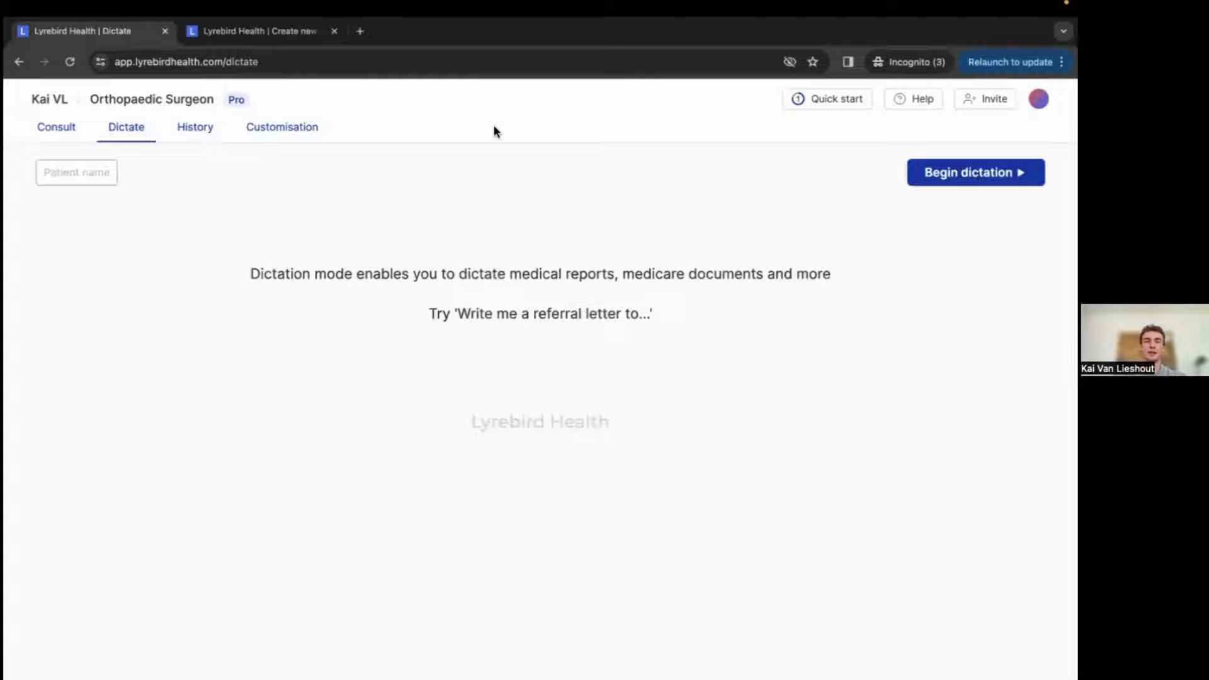
pyautogui.click(976, 172)
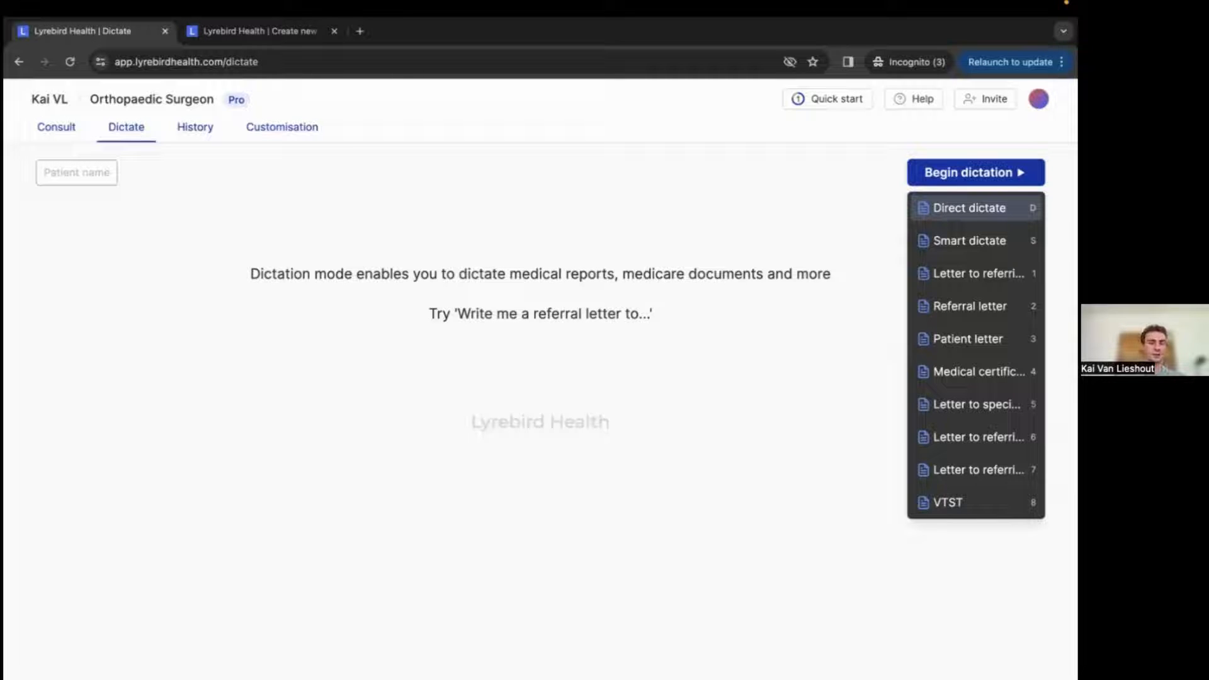
pyautogui.press('Down')
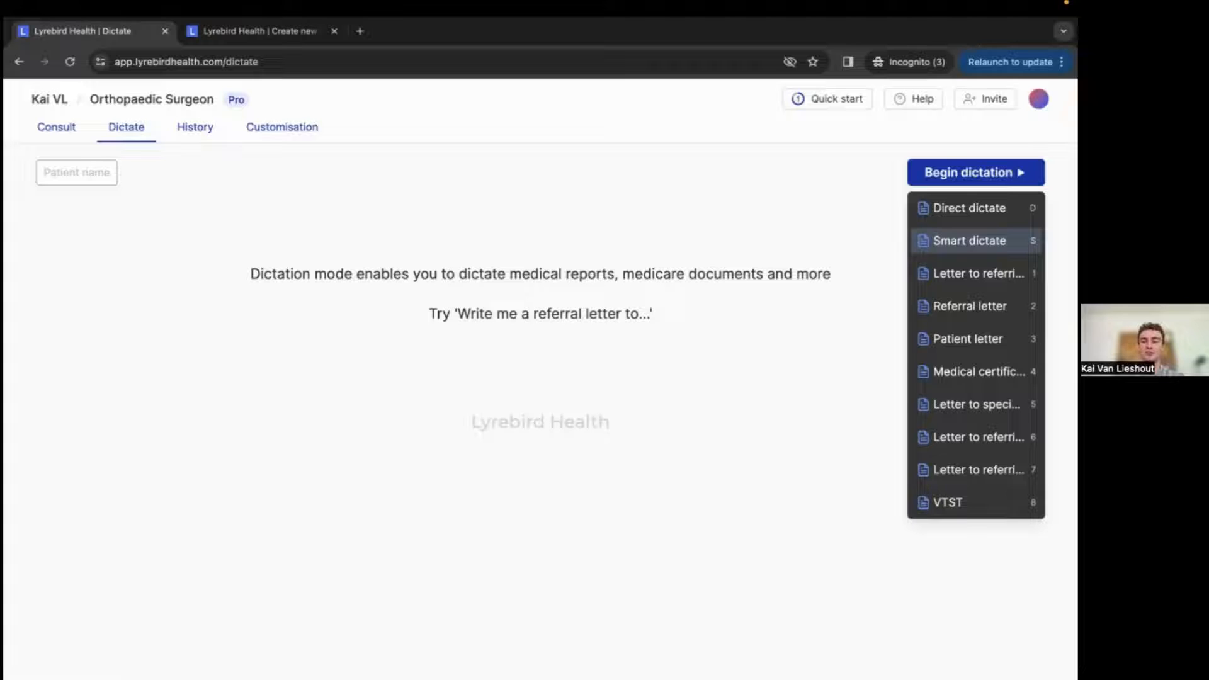
pyautogui.press('s')
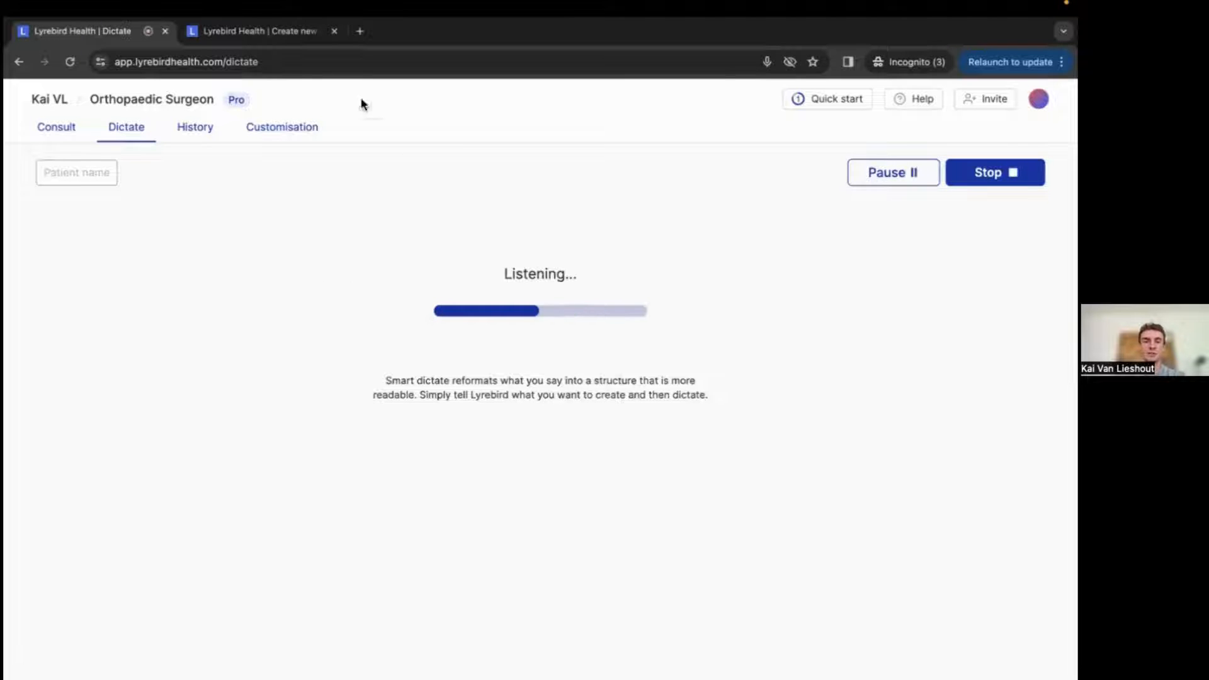
# Review the template's Introduction description, returning to the running dictation.
pyautogui.click(230, 31)
pyautogui.scroll(1, 504, 238)
pyautogui.scroll(1, 504, 238)
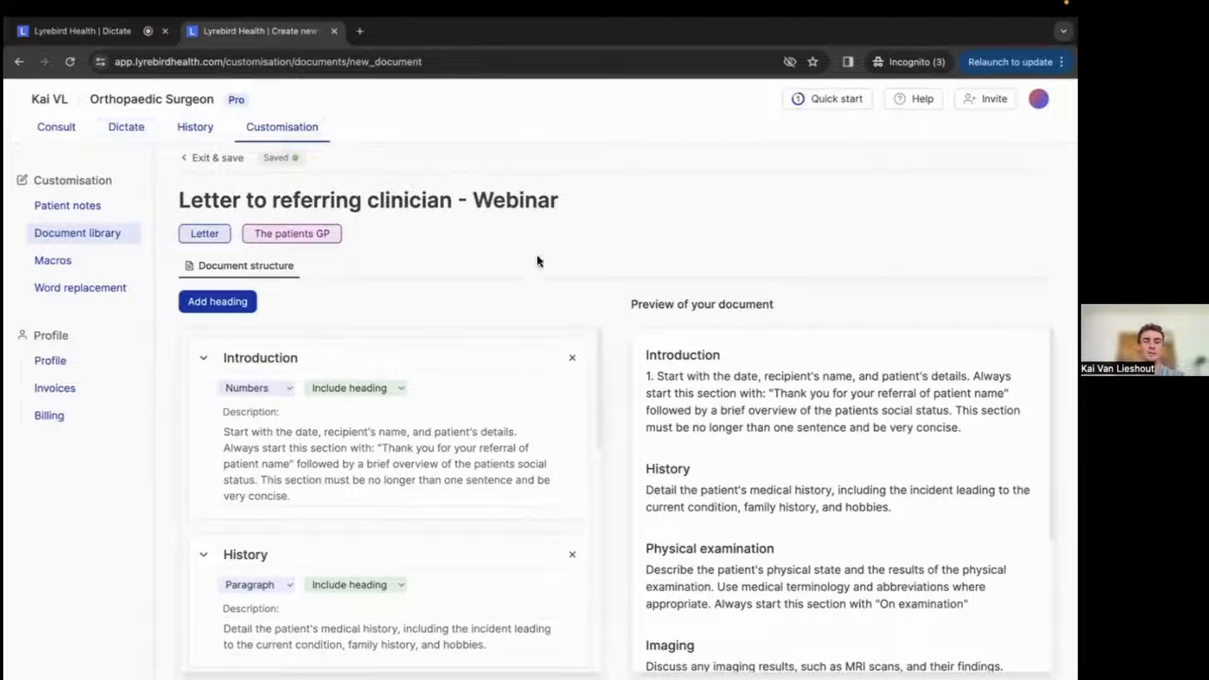
pyautogui.scroll(-2, 537, 260)
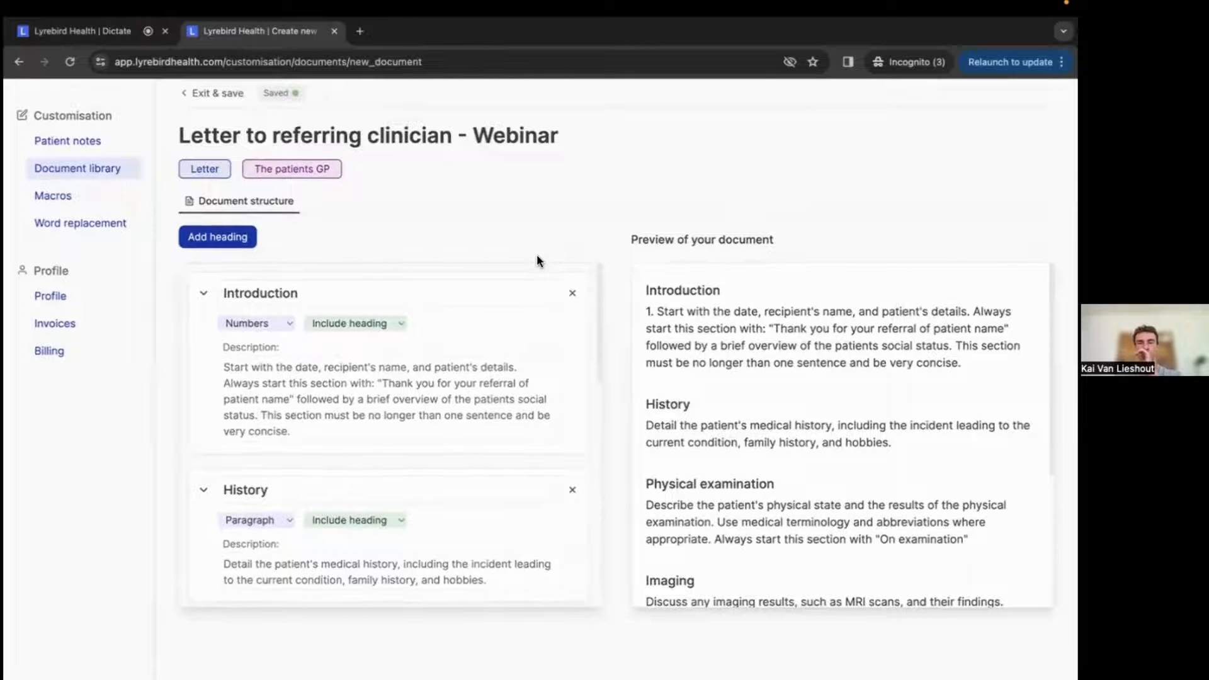
pyautogui.scroll(1, 537, 261)
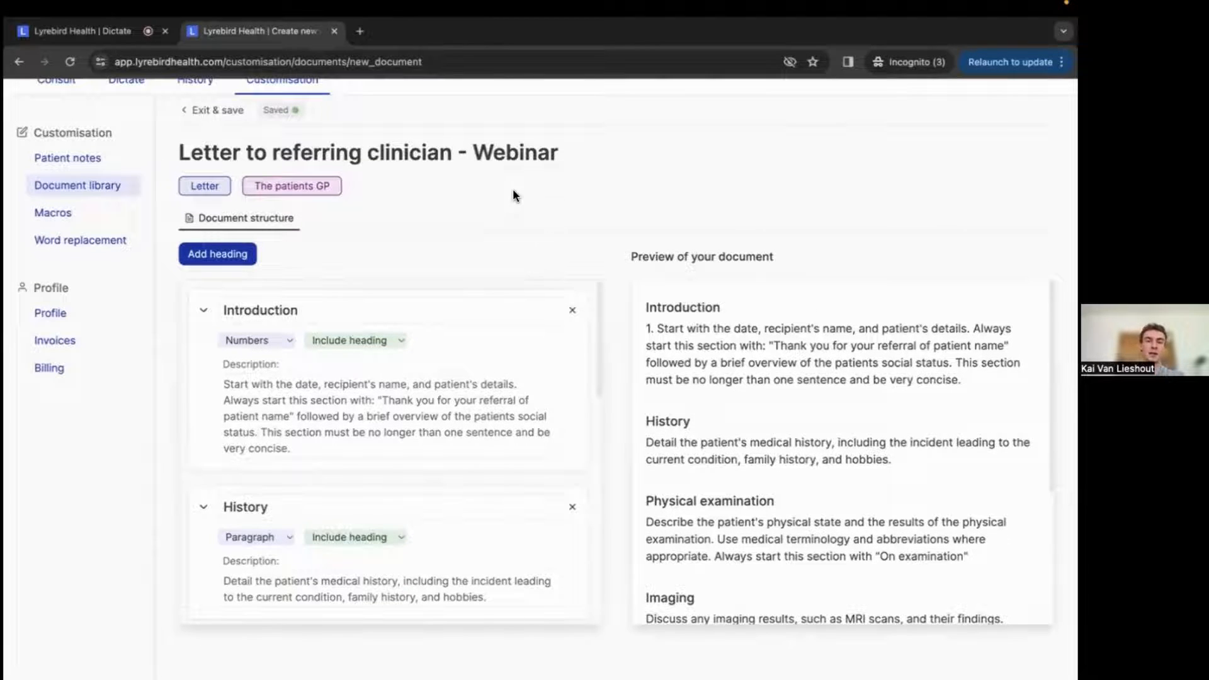
pyautogui.click(85, 34)
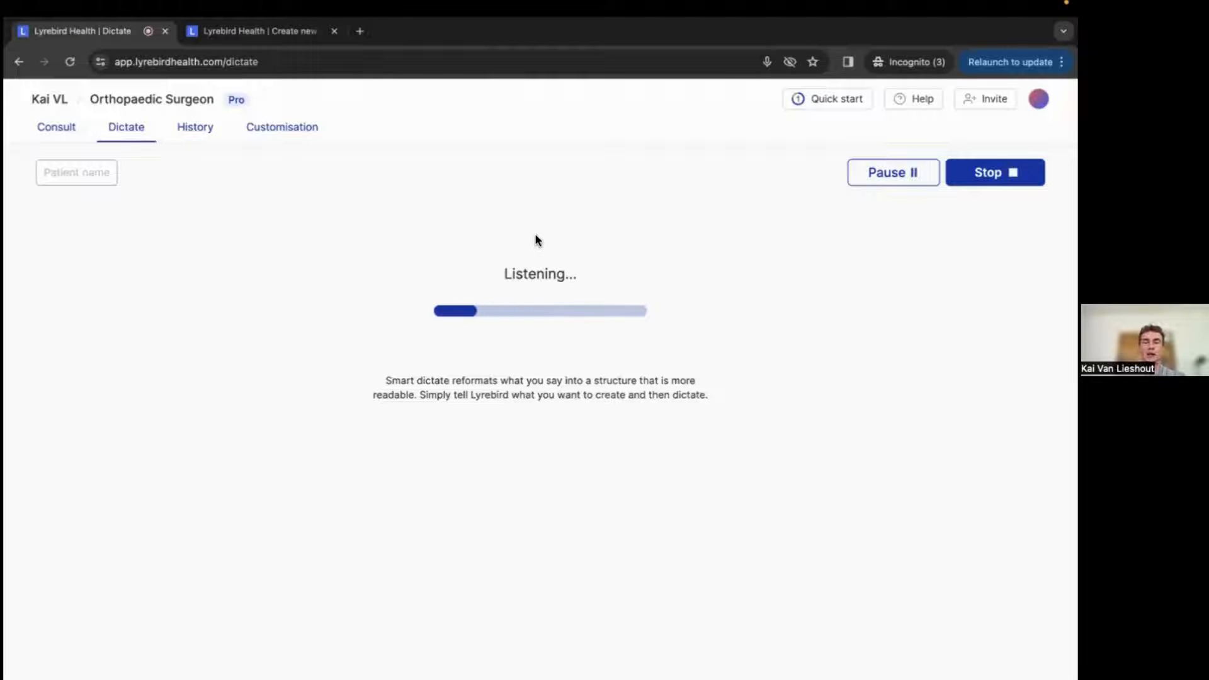
# Stop the Smart dictate session and enter Tom as the patient name for the generated letter.
pyautogui.click(987, 173)
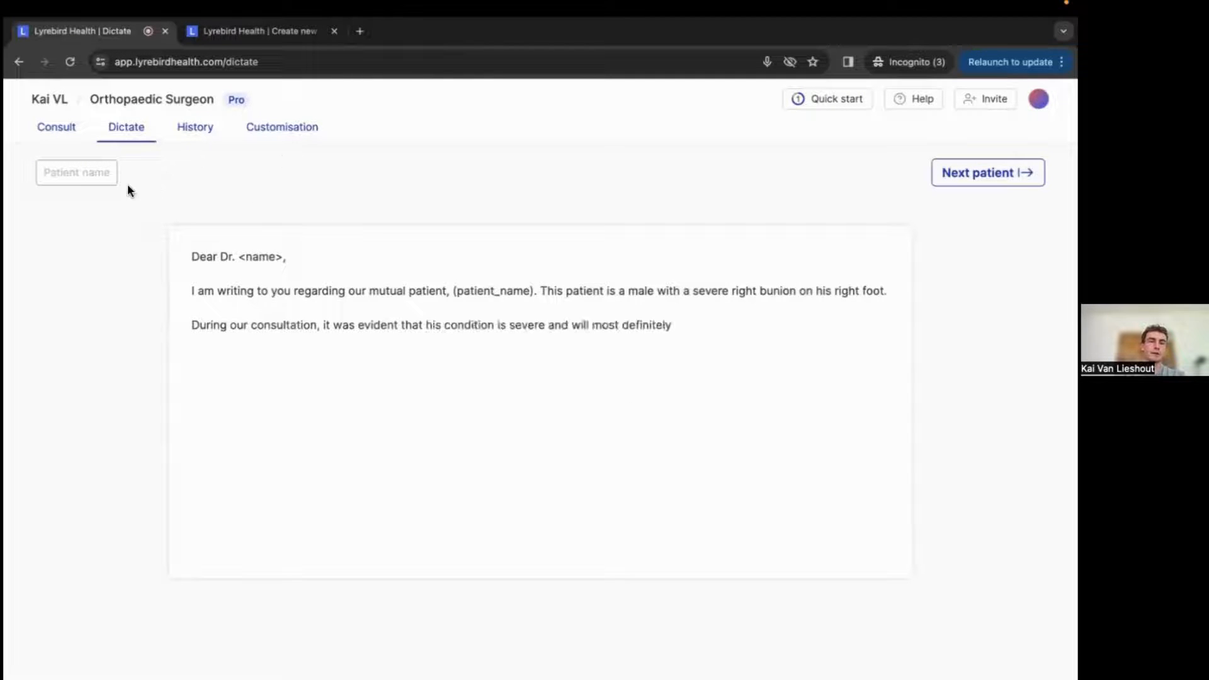
pyautogui.click(89, 171)
pyautogui.write('Tom')
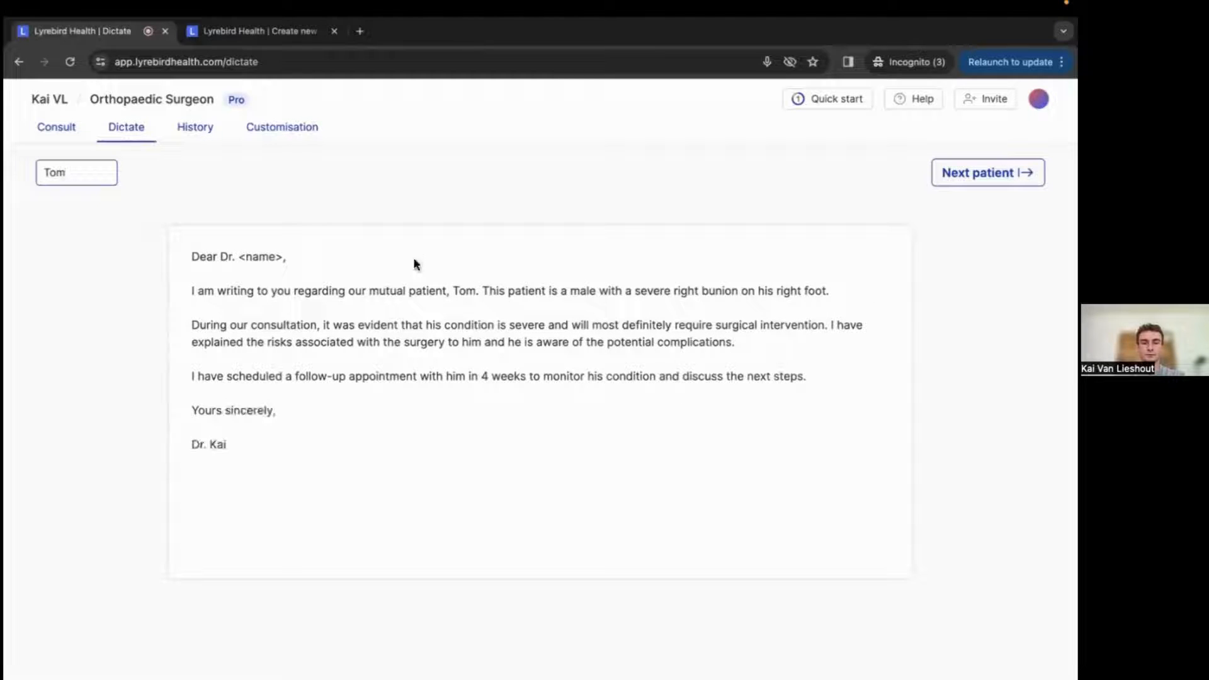
pyautogui.click(356, 210)
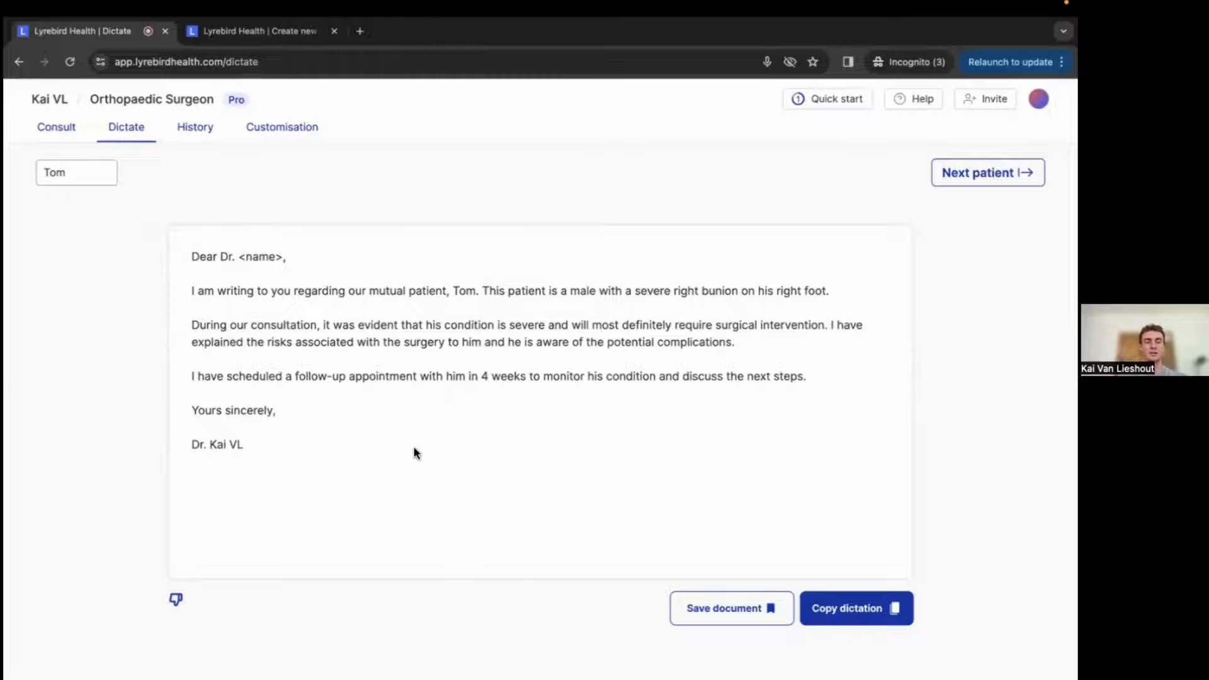
pyautogui.scroll(1, 585, 387)
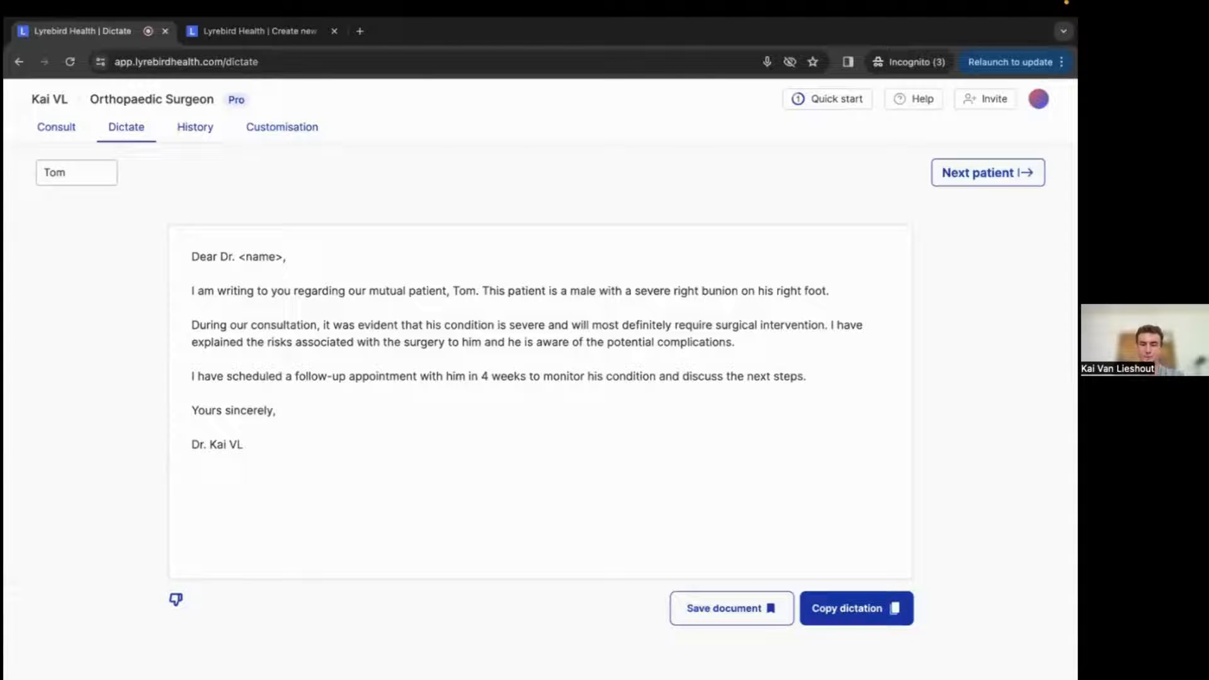
# Move on to the next patient, discarding the unsaved dictation.
pyautogui.click(988, 172)
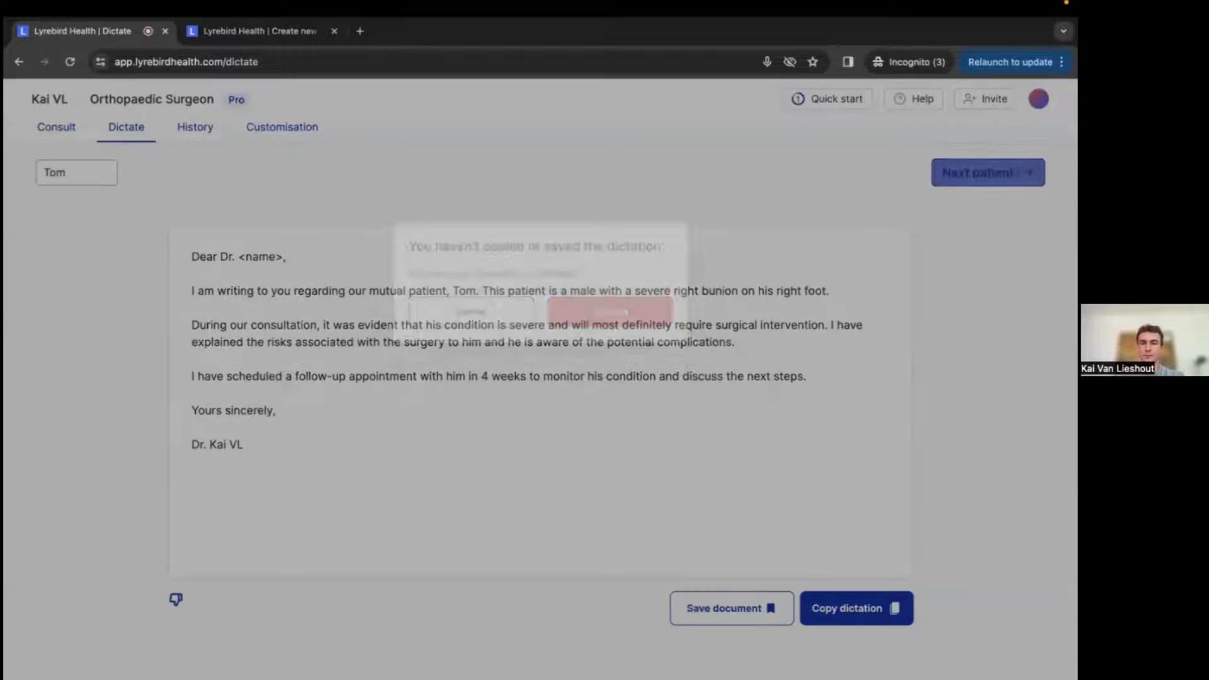
pyautogui.click(609, 315)
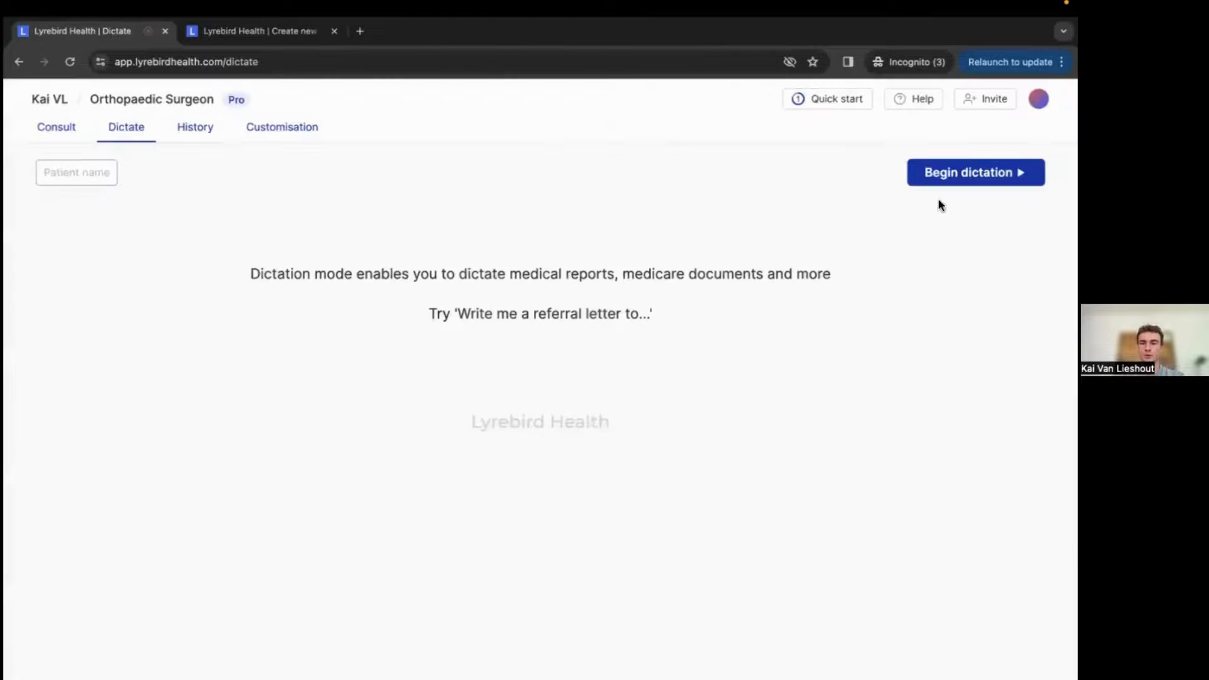
pyautogui.click(945, 179)
# Open the macros customisation page and review the existing total knee macro before returning to all macros.
pyautogui.click(272, 129)
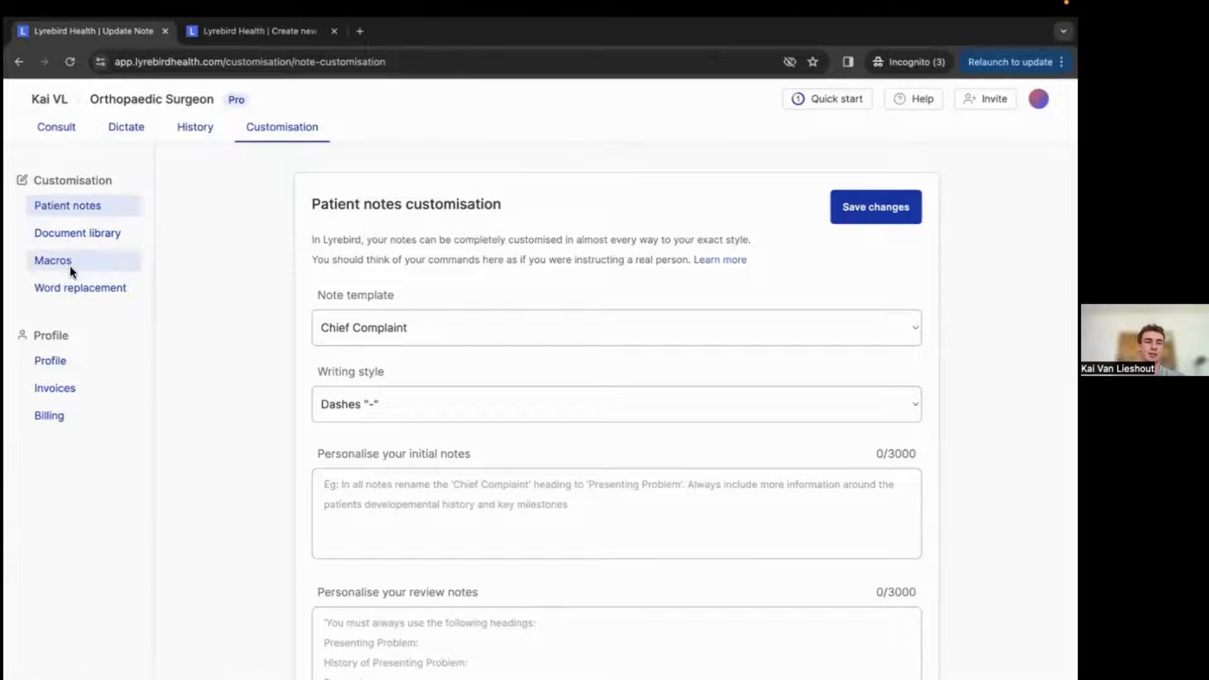
pyautogui.click(95, 261)
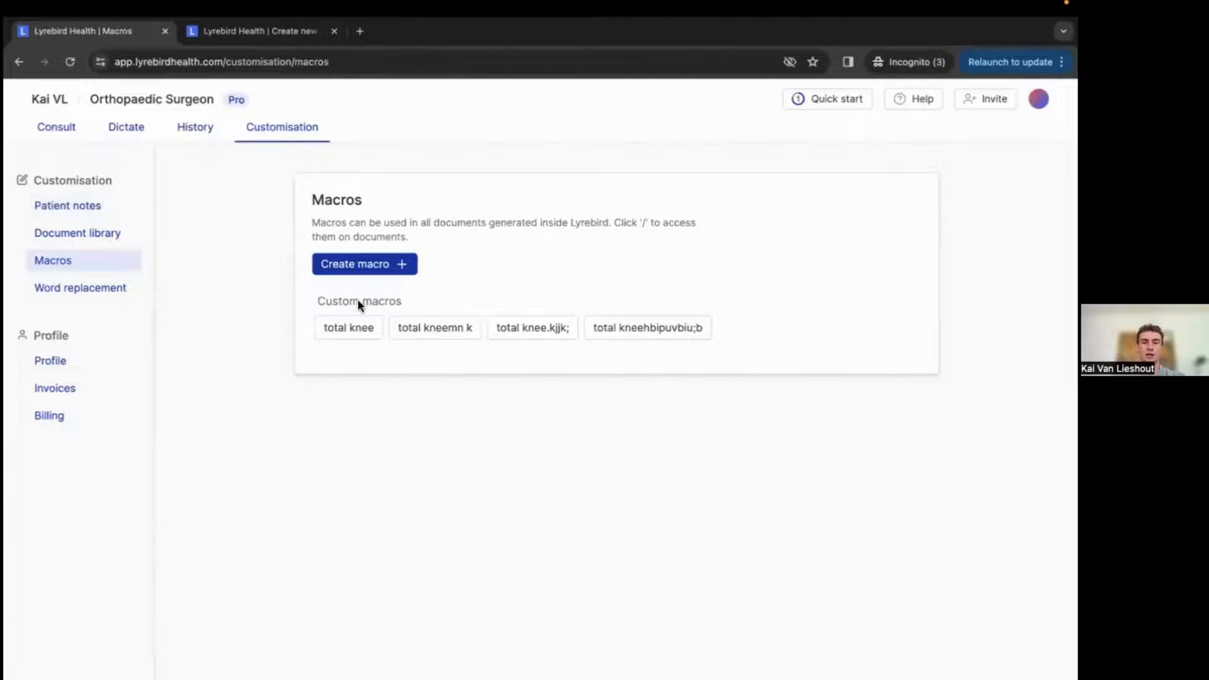
pyautogui.click(356, 330)
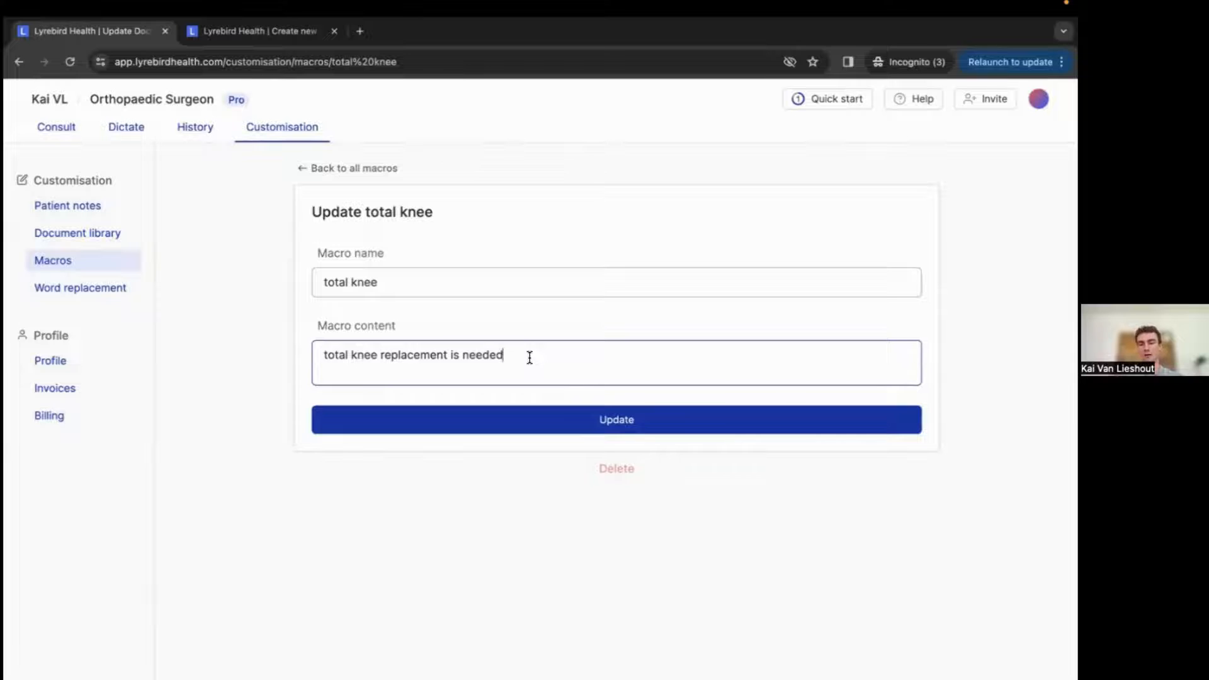
pyautogui.click(380, 282)
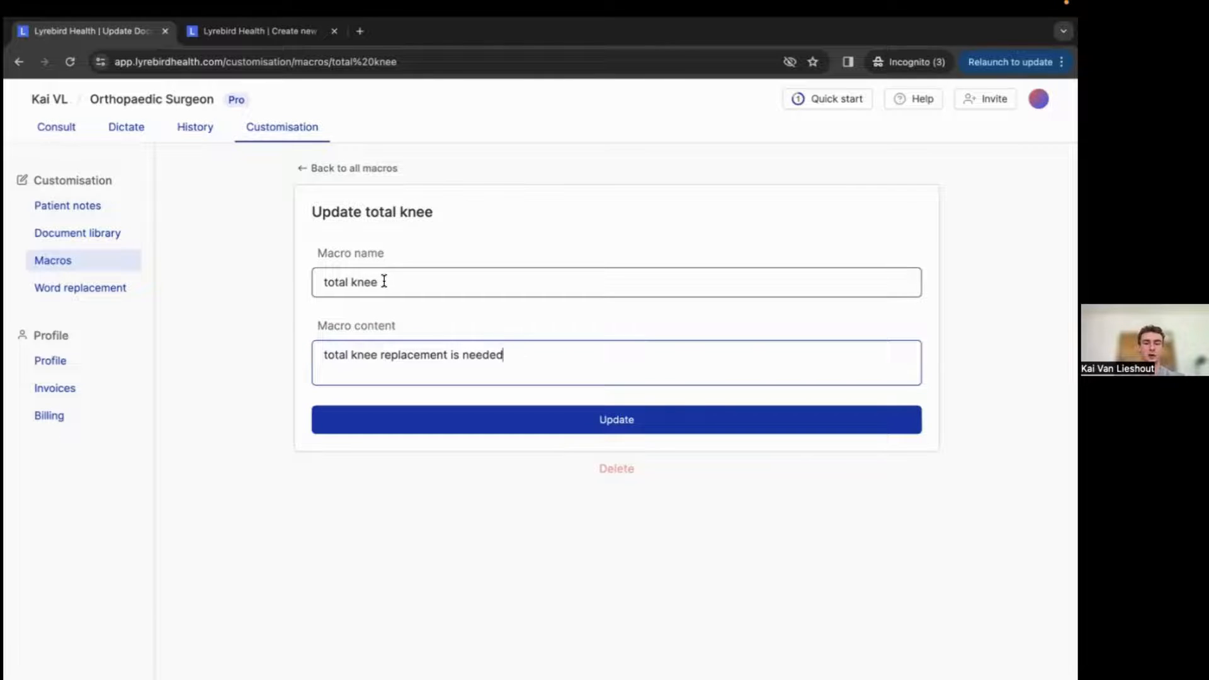
pyautogui.click(383, 282)
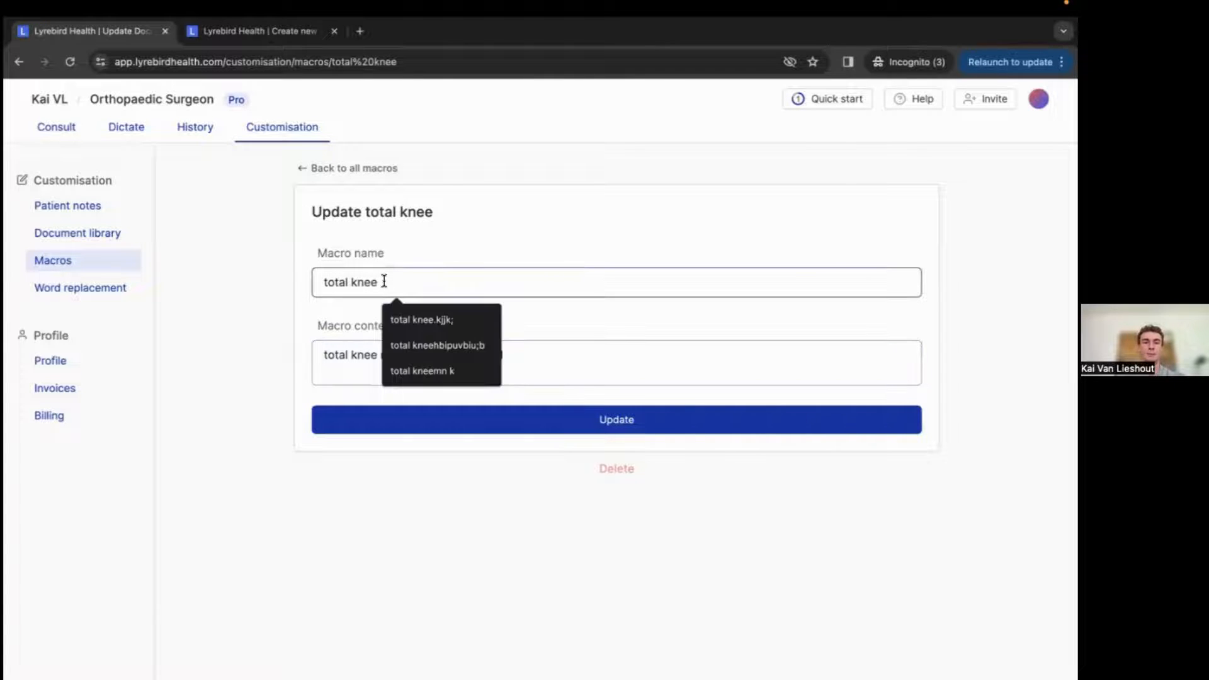
pyautogui.click(328, 319)
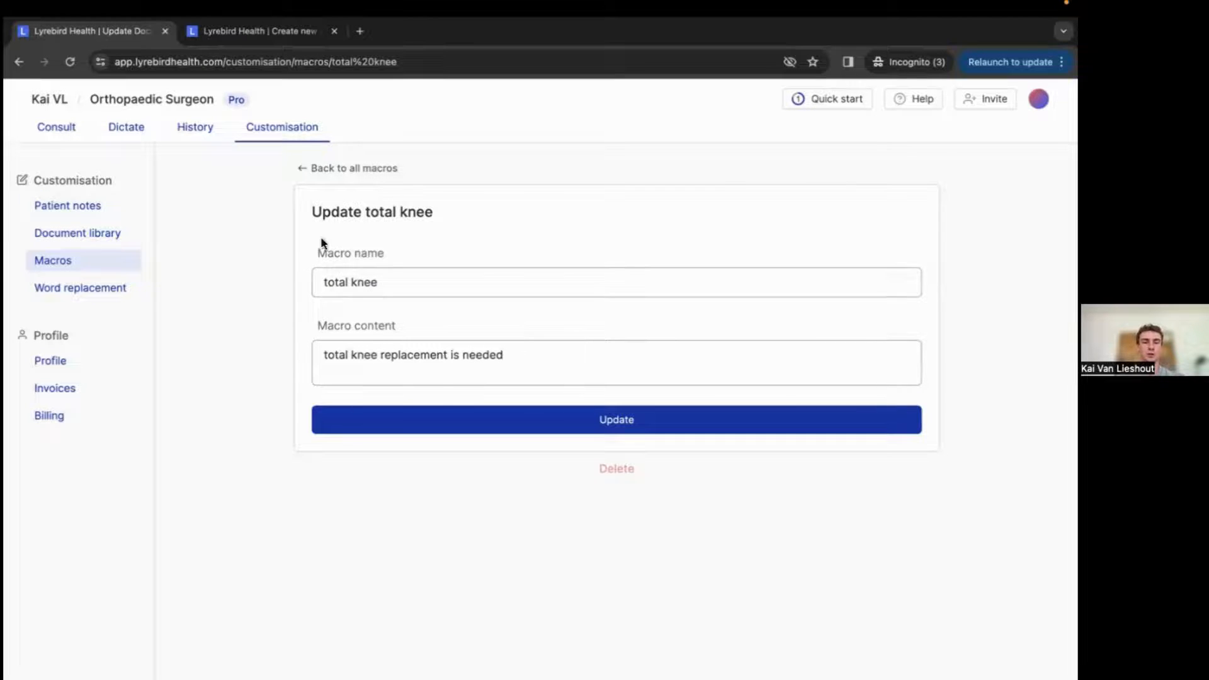
pyautogui.click(310, 168)
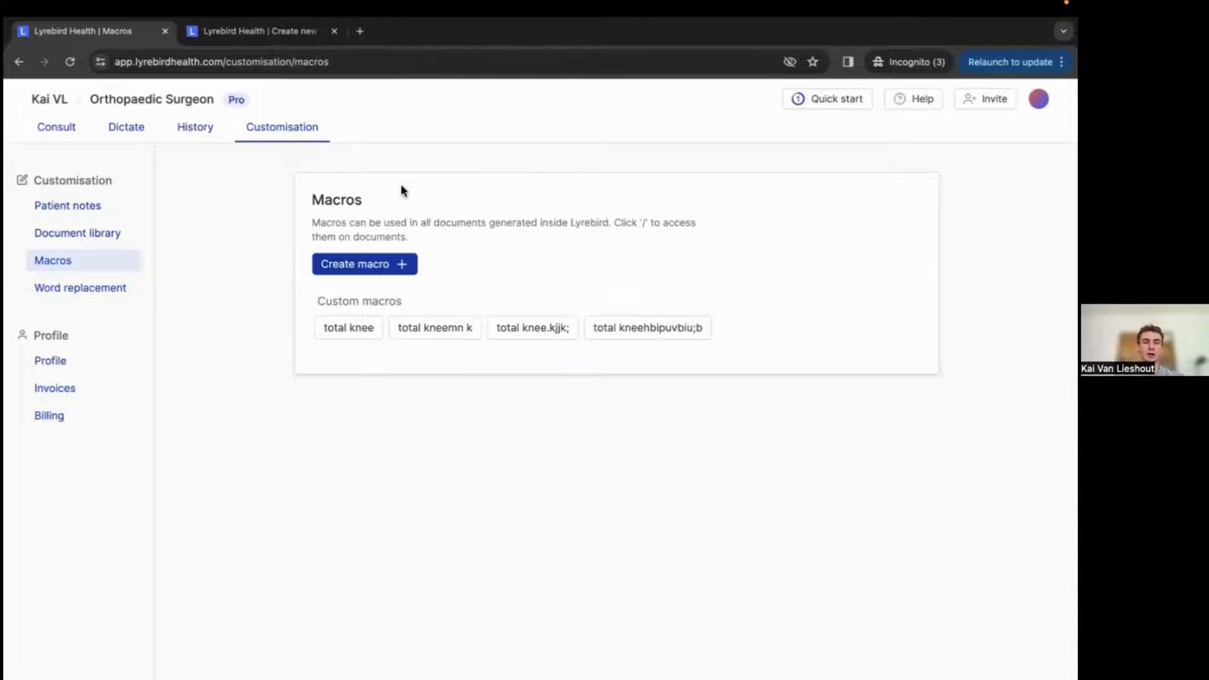
# Create a new macro named Normal knee exam.
pyautogui.click(360, 264)
pyautogui.click(366, 281)
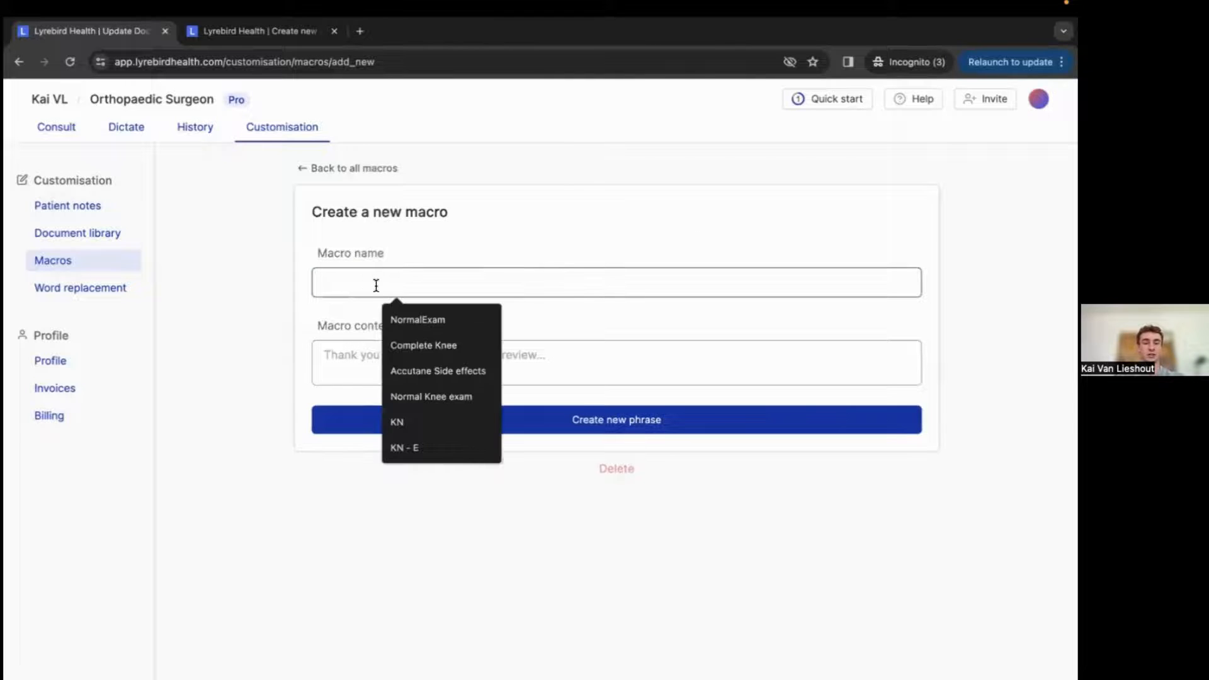
pyautogui.click(444, 345)
pyautogui.moveTo(413, 285); pyautogui.dragTo(309, 288)
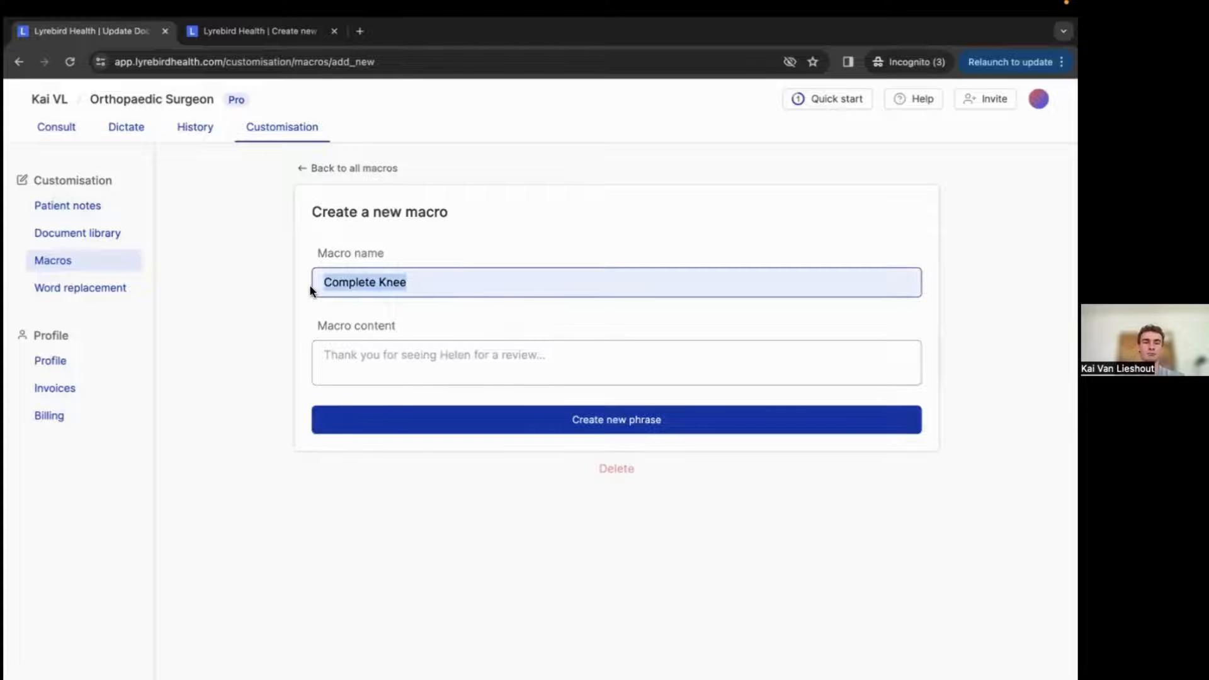
pyautogui.write('Normal')
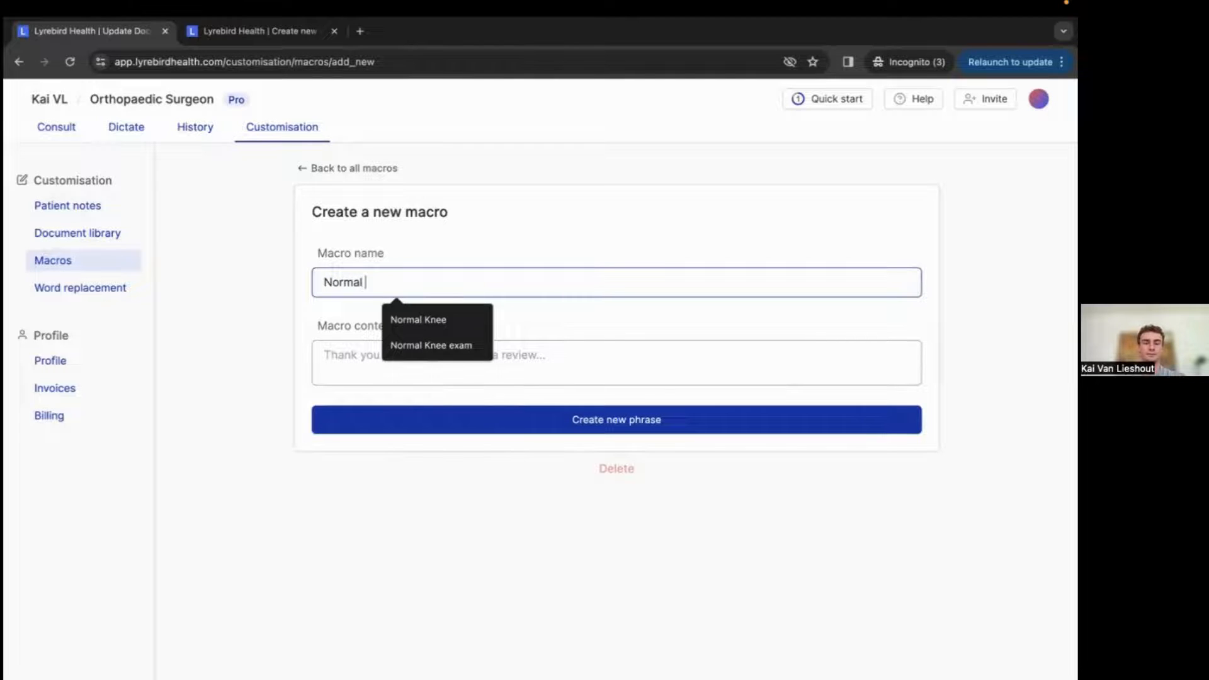
pyautogui.write(' knee exam')
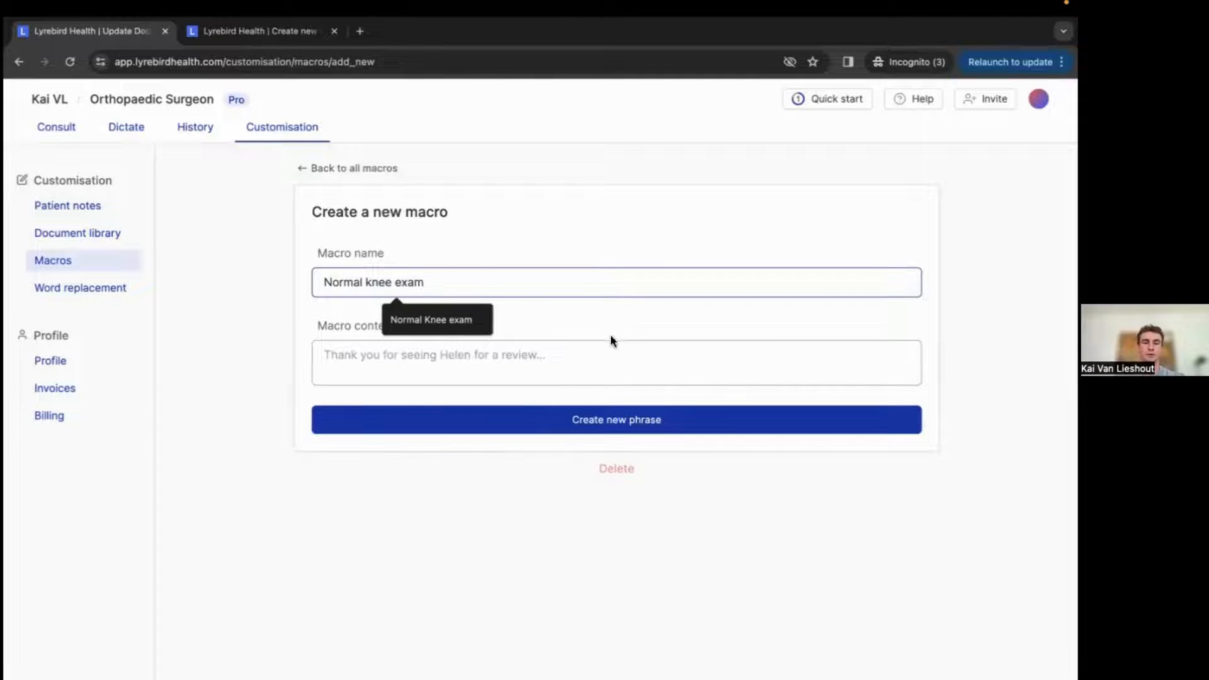
# Set the macro content to a numbered list starting with "1. Knee exam is normal" followed by empty items 2 and 3.
pyautogui.click(493, 364)
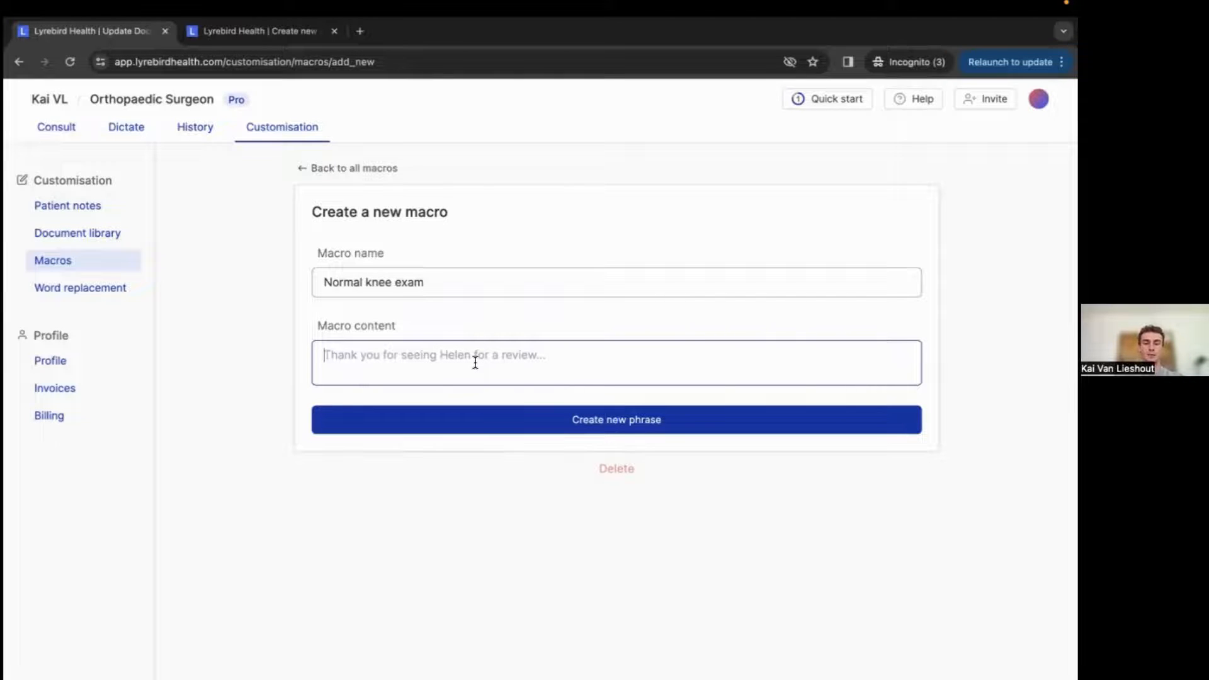
pyautogui.write('1. ')
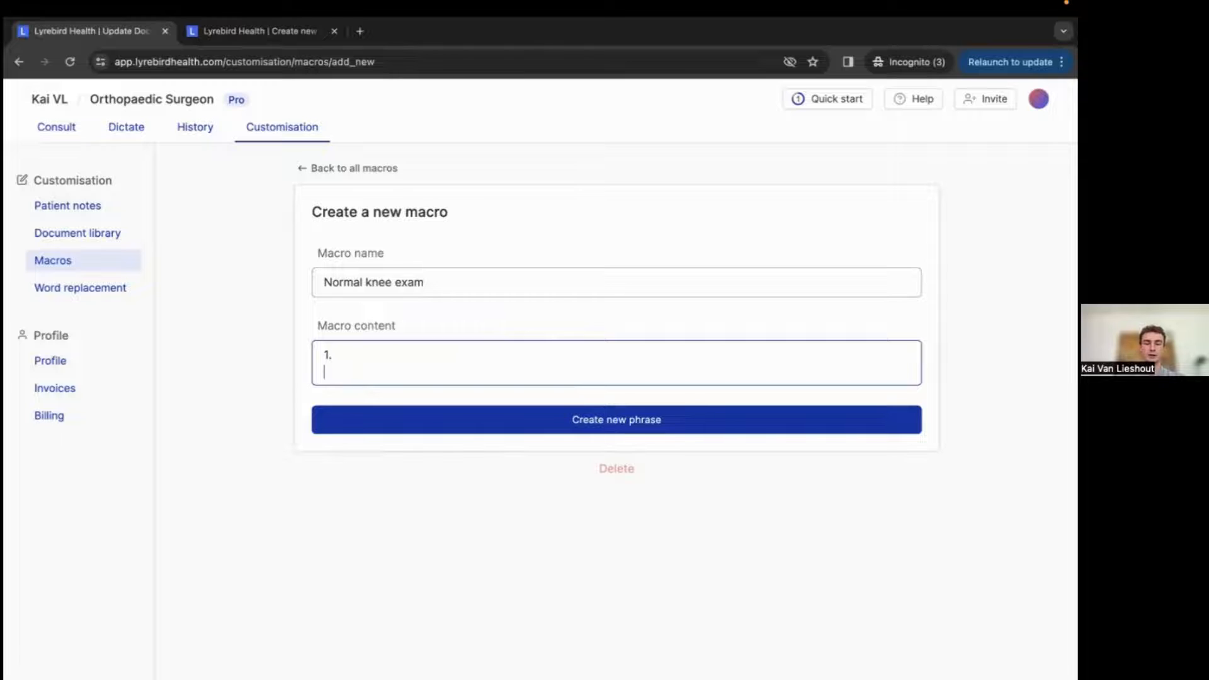
pyautogui.write('2.')
pyautogui.press('Return')
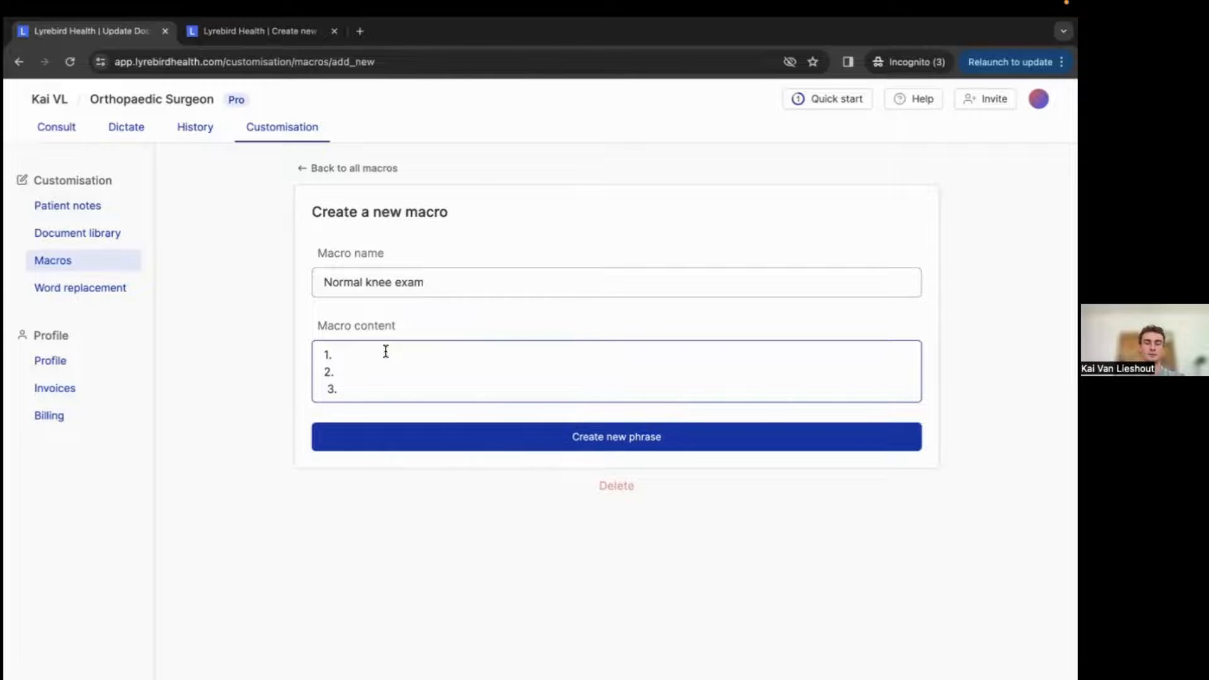
pyautogui.write('Knee exam is normal')
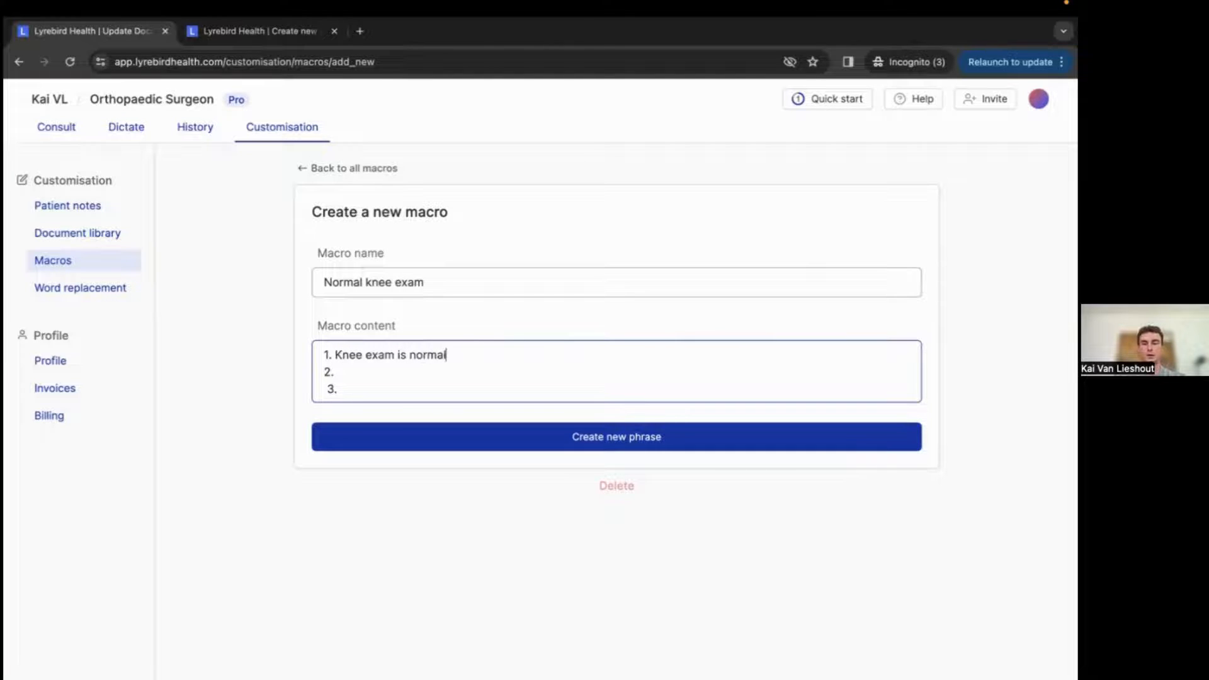
# Save the new Normal knee exam macro.
pyautogui.moveTo(356, 389); pyautogui.dragTo(303, 353)
pyautogui.rightClick(345, 388)
pyautogui.click(409, 360)
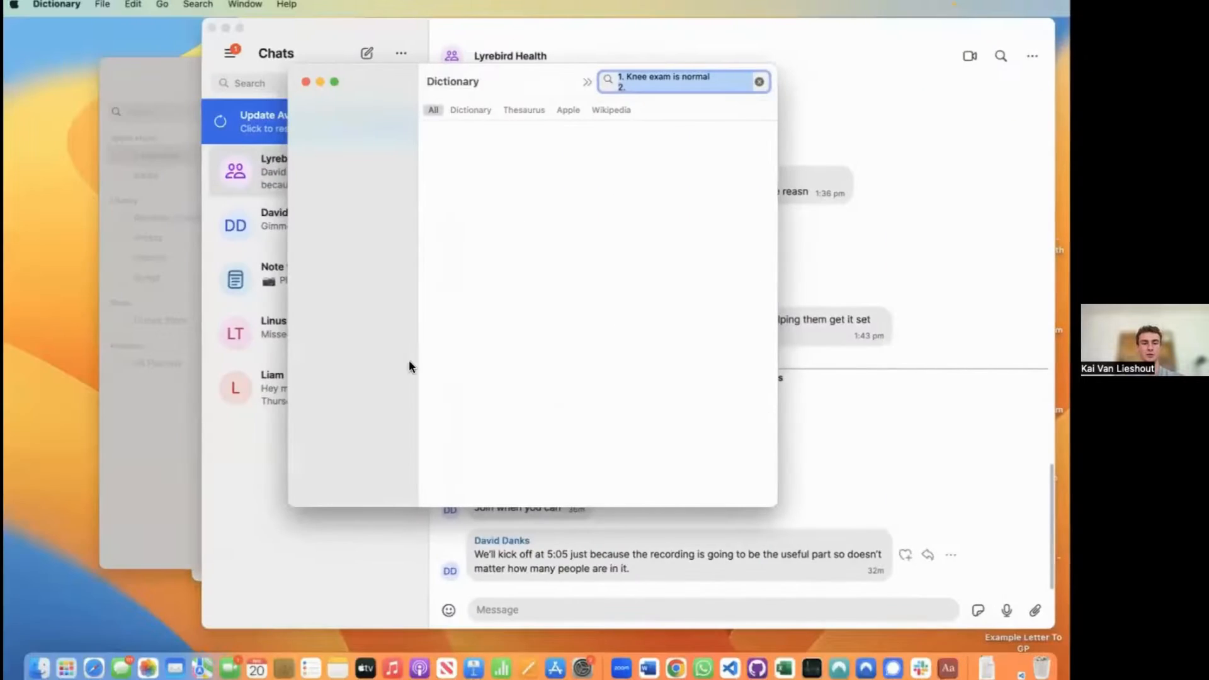
pyautogui.hotkey('ctrl', 'Right')
pyautogui.click(403, 387)
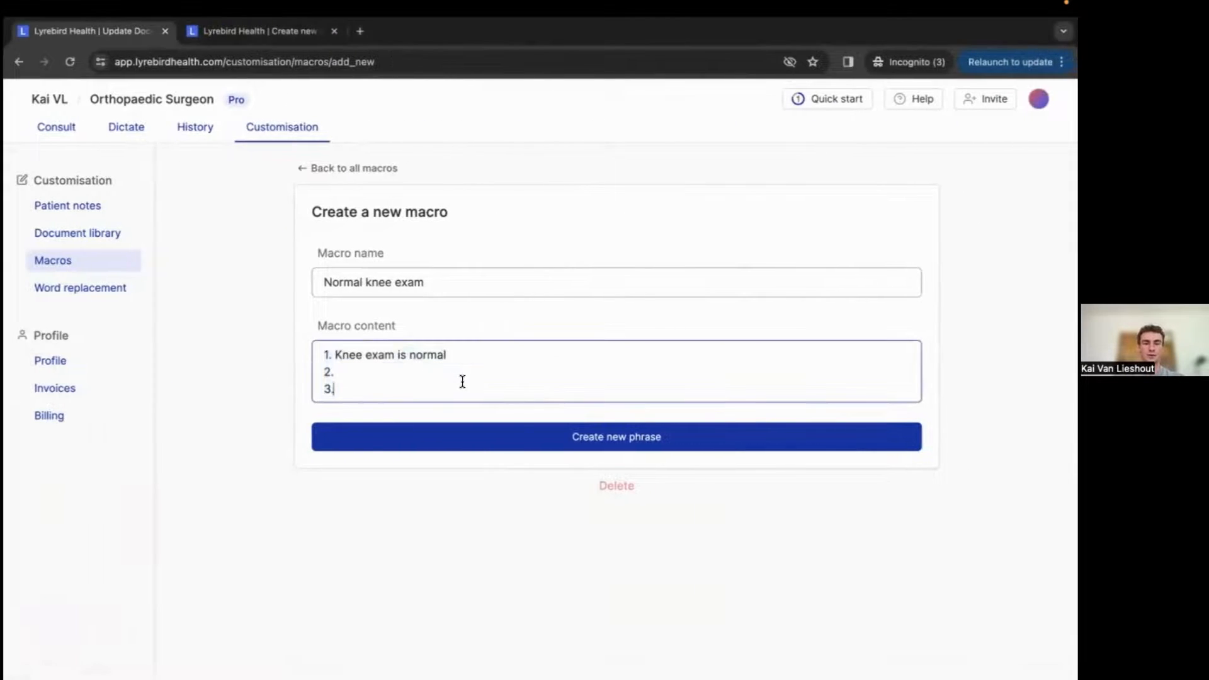
pyautogui.click(553, 441)
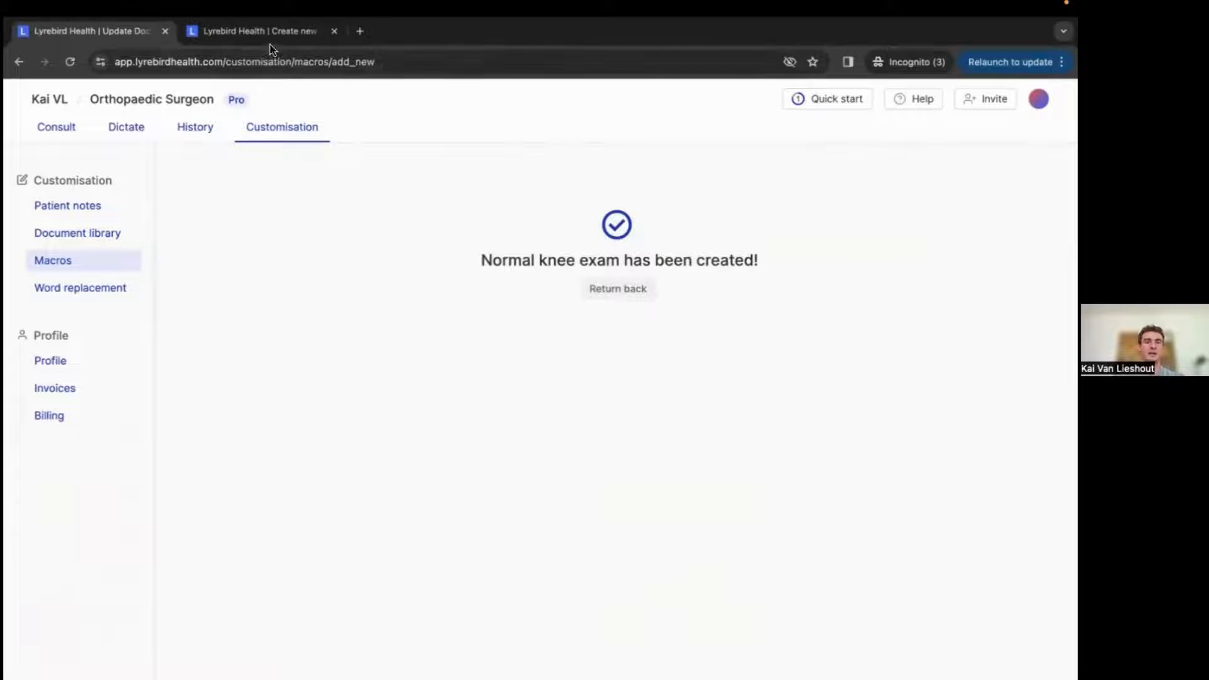
# Open the past consult Kai dated 20/12 09:48am from the history list.
pyautogui.click(258, 31)
pyautogui.click(97, 31)
pyautogui.click(212, 129)
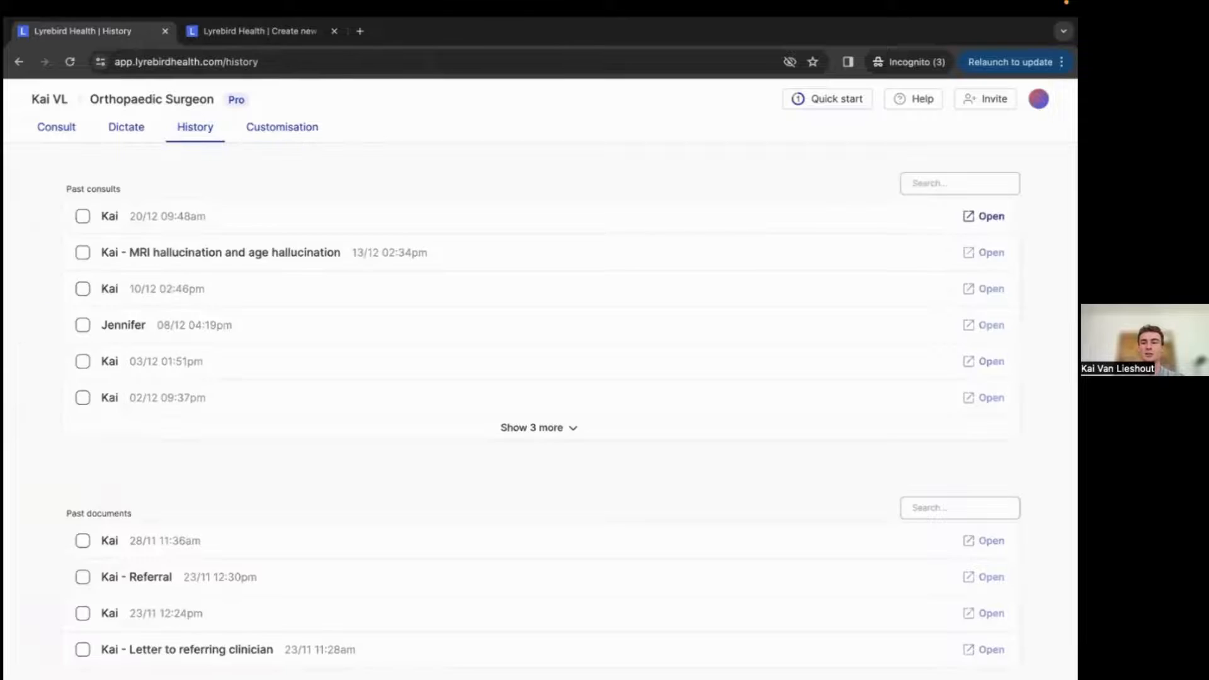
pyautogui.click(271, 216)
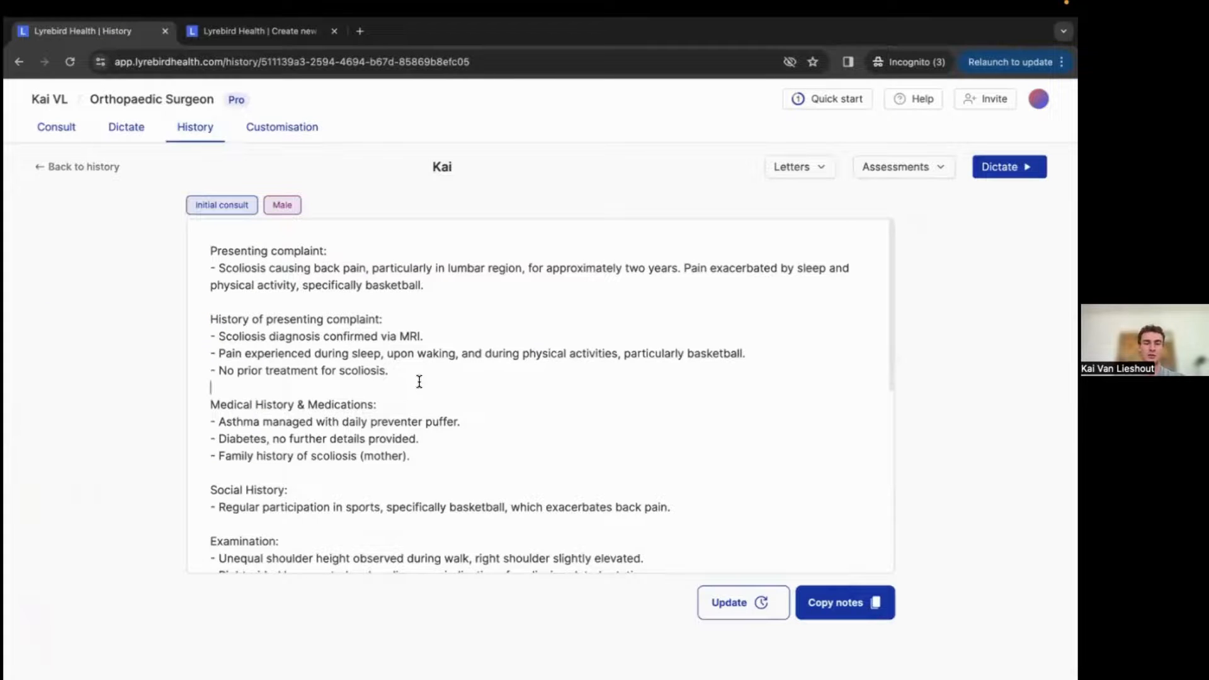
# Insert the Normal knee exam macro below the Examination findings by typing /normal, then remove the inserted lines.
pyautogui.scroll(-3, 397, 380)
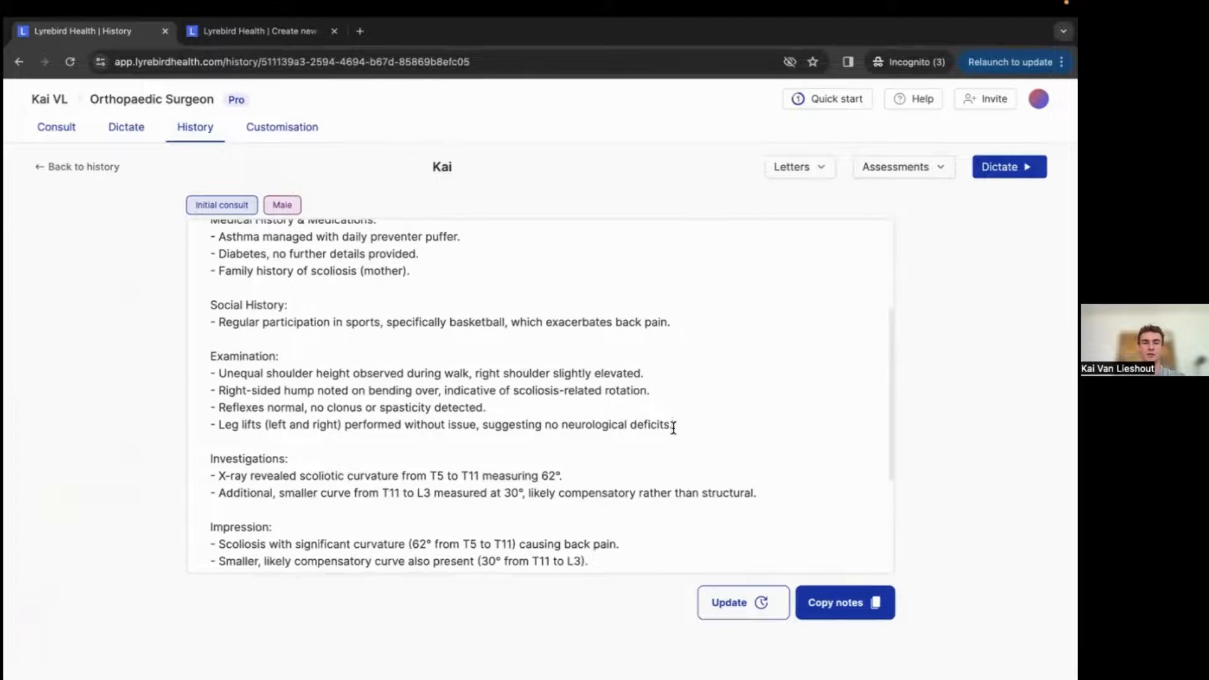
pyautogui.click(673, 427)
pyautogui.press('Return')
pyautogui.scroll(-3, 673, 427)
pyautogui.scroll(4, 664, 429)
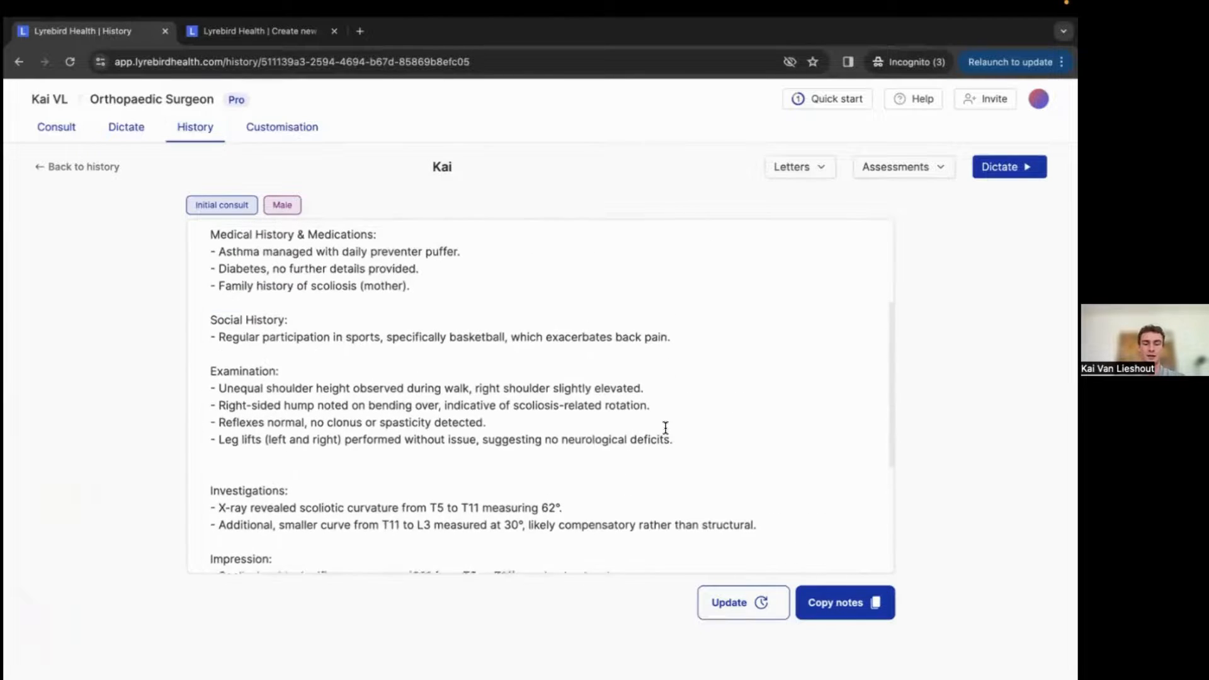
pyautogui.write('/')
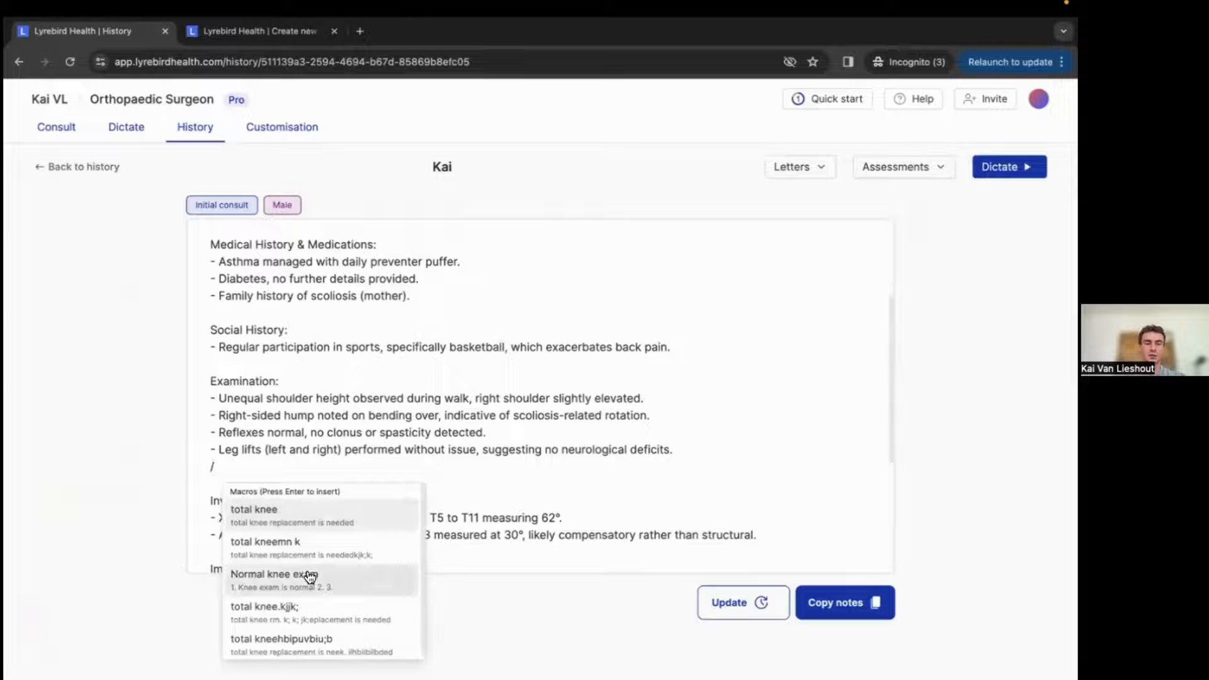
pyautogui.write('normal')
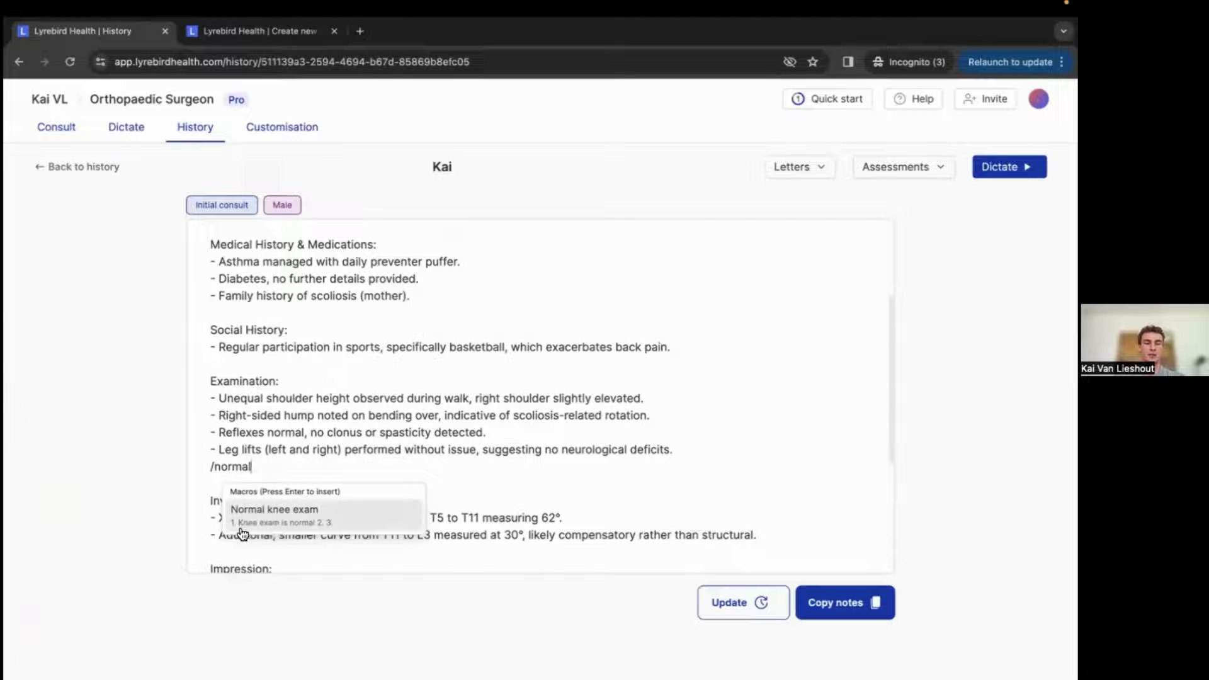
pyautogui.press('Return')
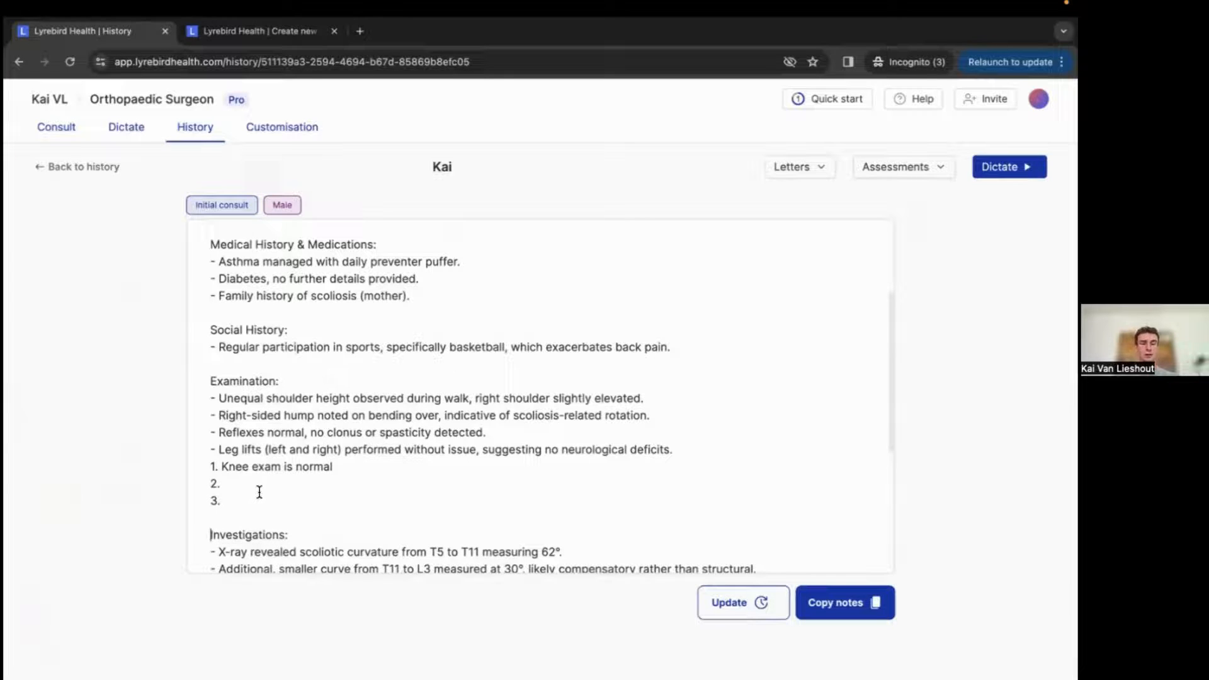
pyautogui.moveTo(247, 499); pyautogui.dragTo(163, 469)
pyautogui.press('BackSpace')
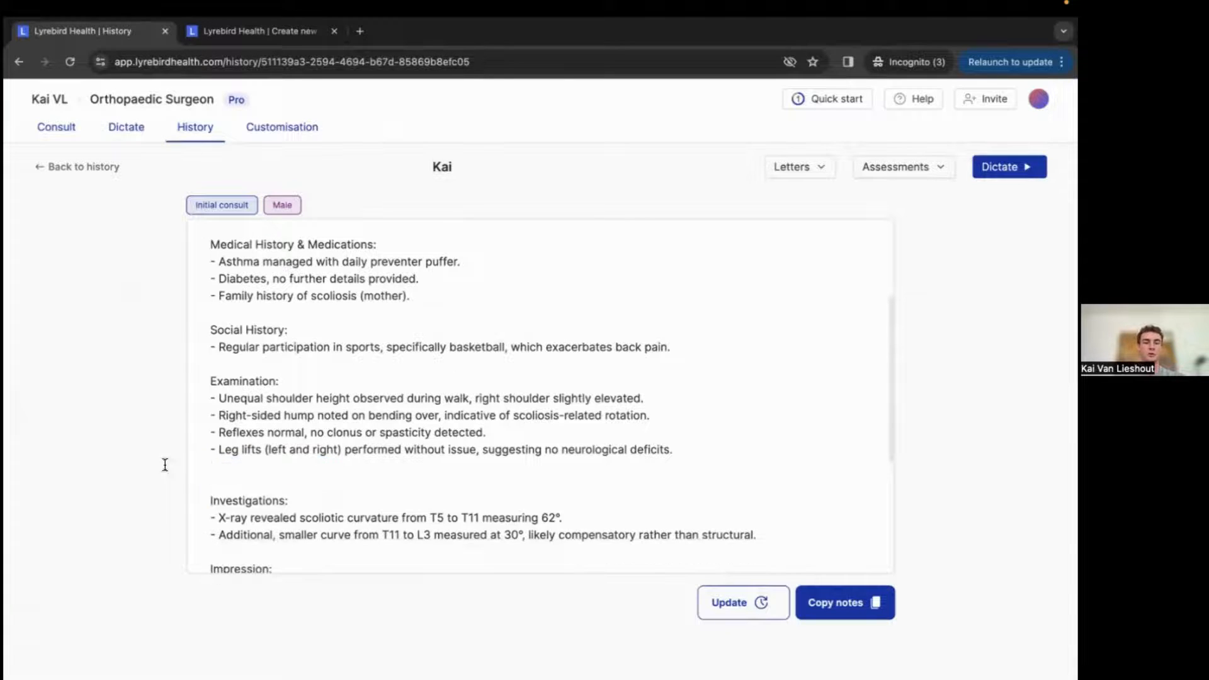
# Insert the Normal knee exam macro from the macro menu after the reflexes line, then delete it again.
pyautogui.write('/')
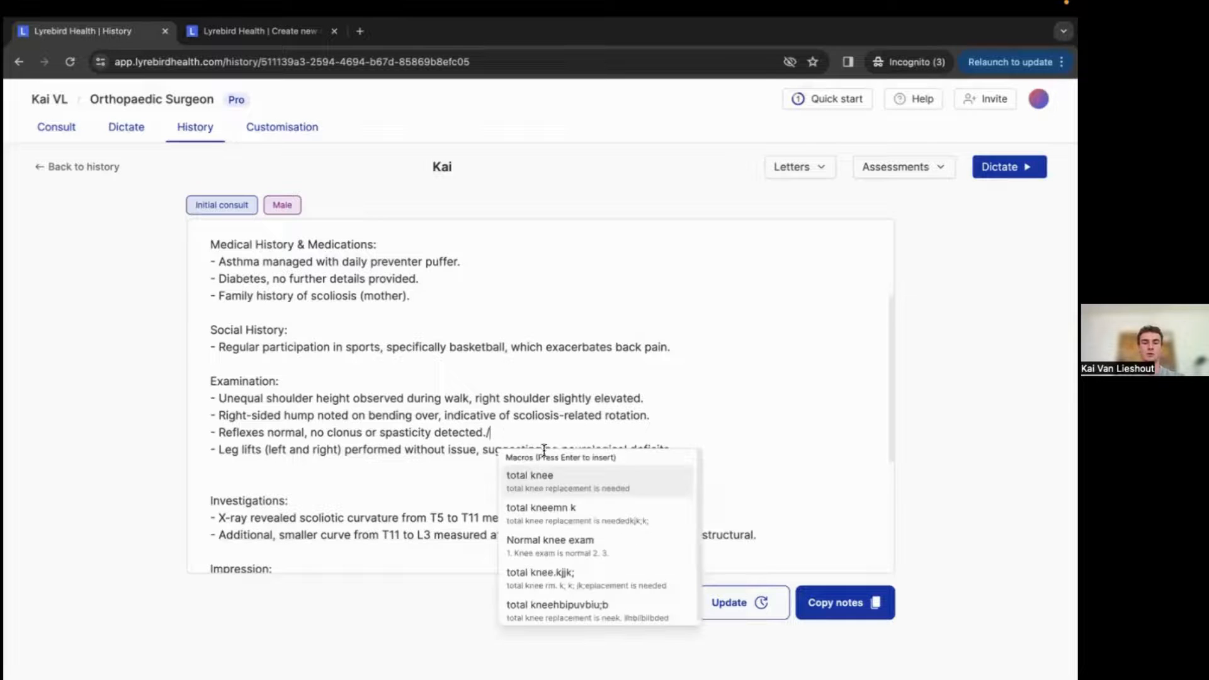
pyautogui.click(575, 554)
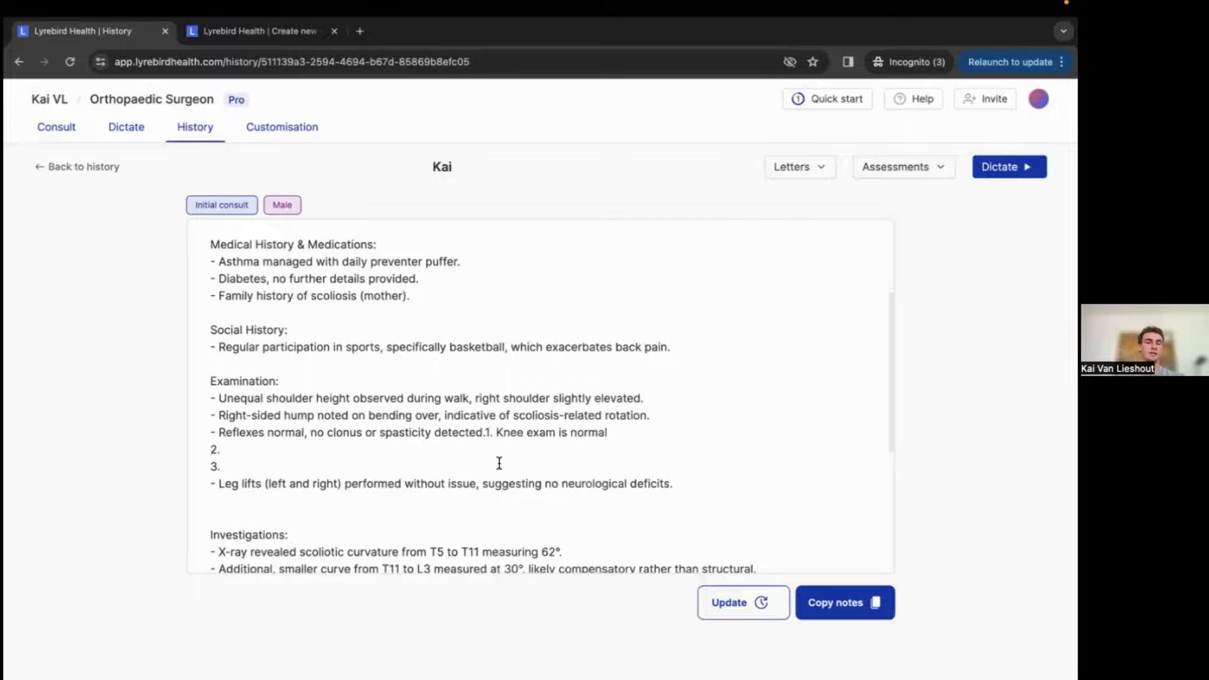
pyautogui.moveTo(526, 466); pyautogui.dragTo(486, 436)
pyautogui.press('BackSpace')
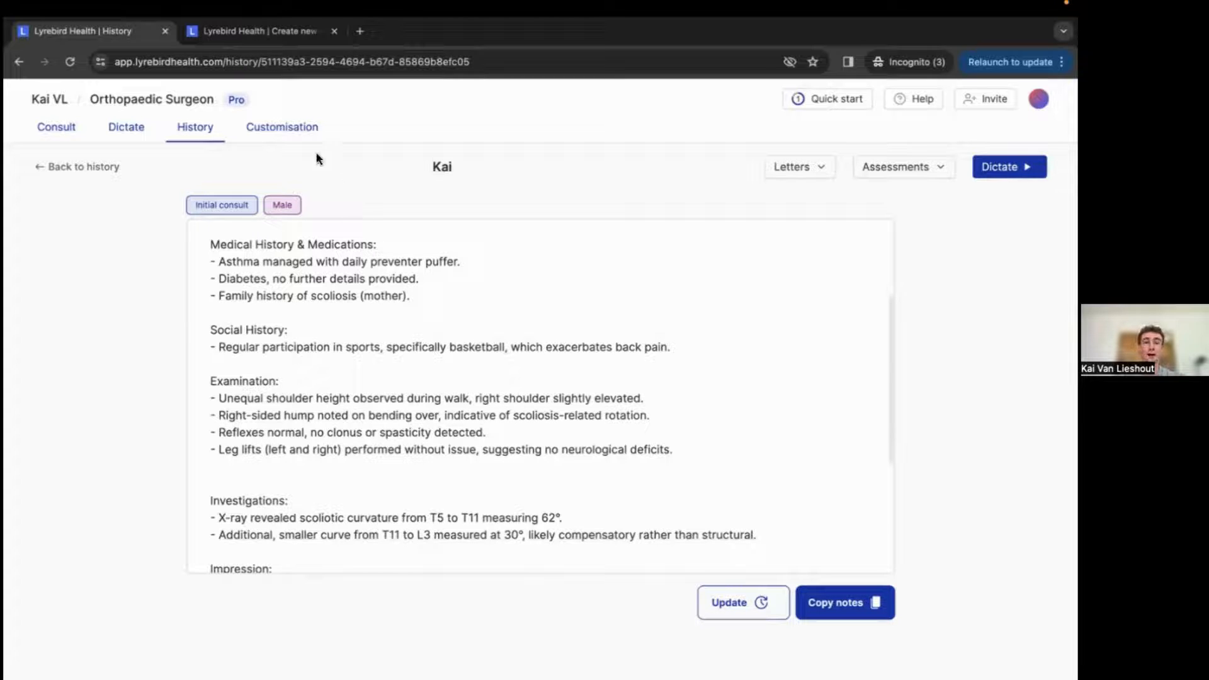
# Open the total knee macro and extend its content with 'surgery scheduled for 4 weeks time', then update the macro.
pyautogui.click(287, 131)
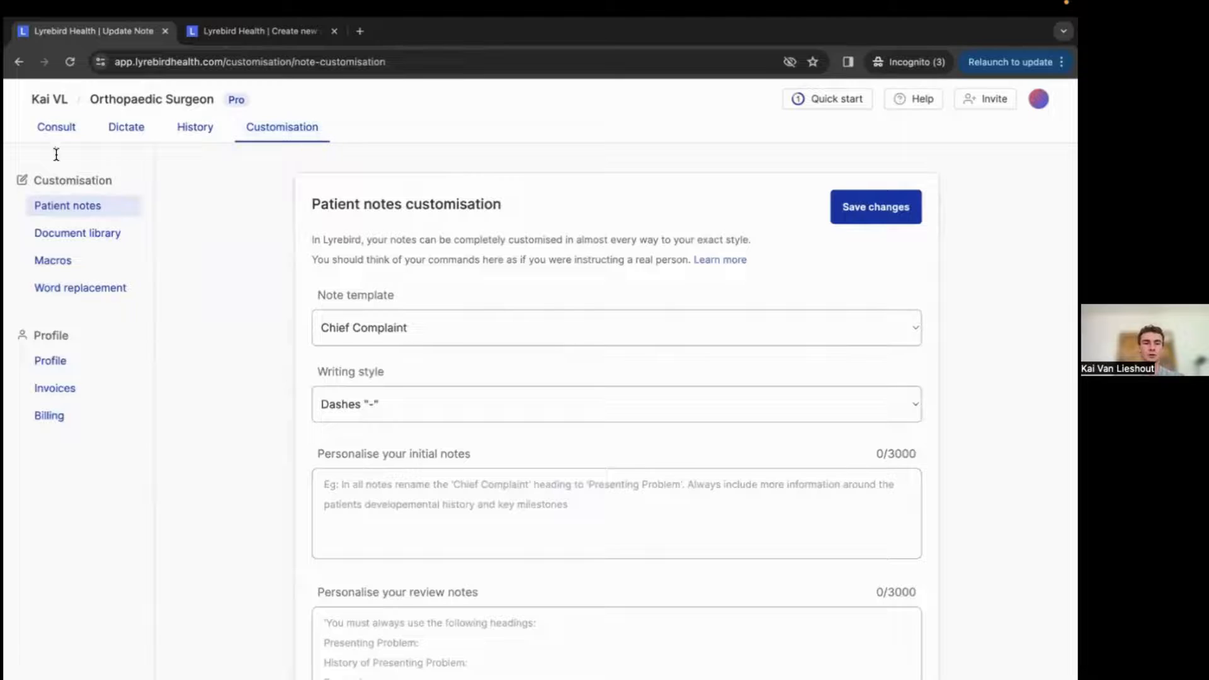
pyautogui.click(68, 260)
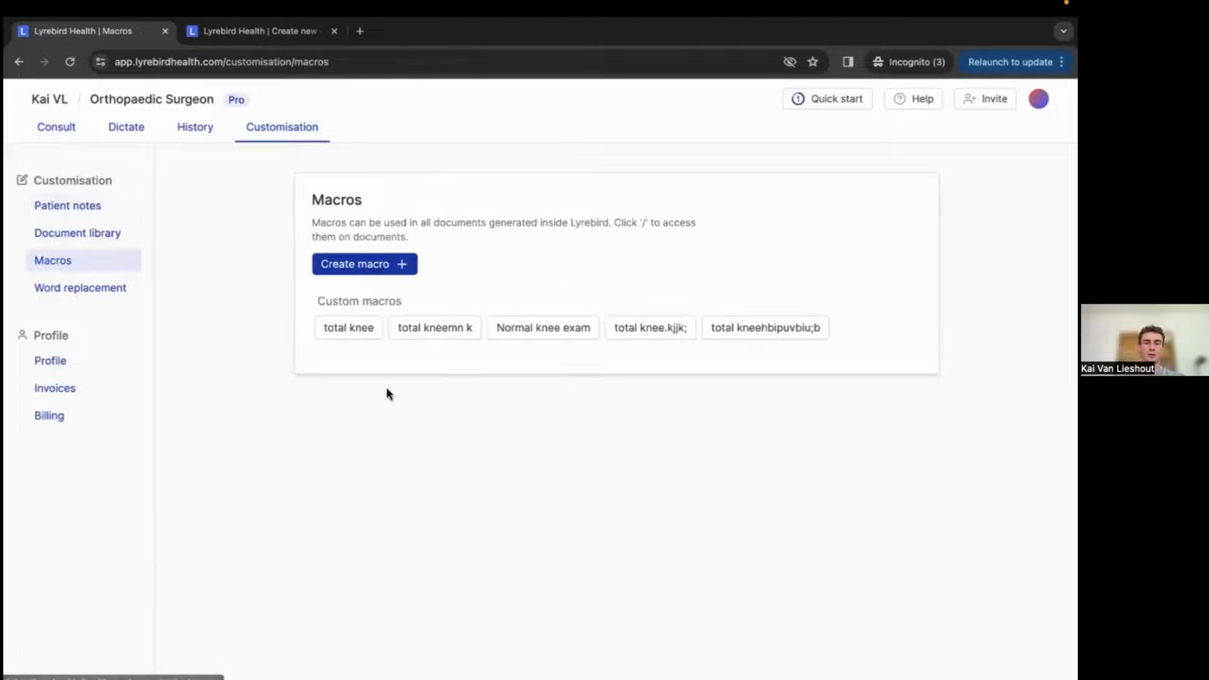
pyautogui.click(450, 329)
pyautogui.hscroll(-5, 303, 316)
pyautogui.click(502, 338)
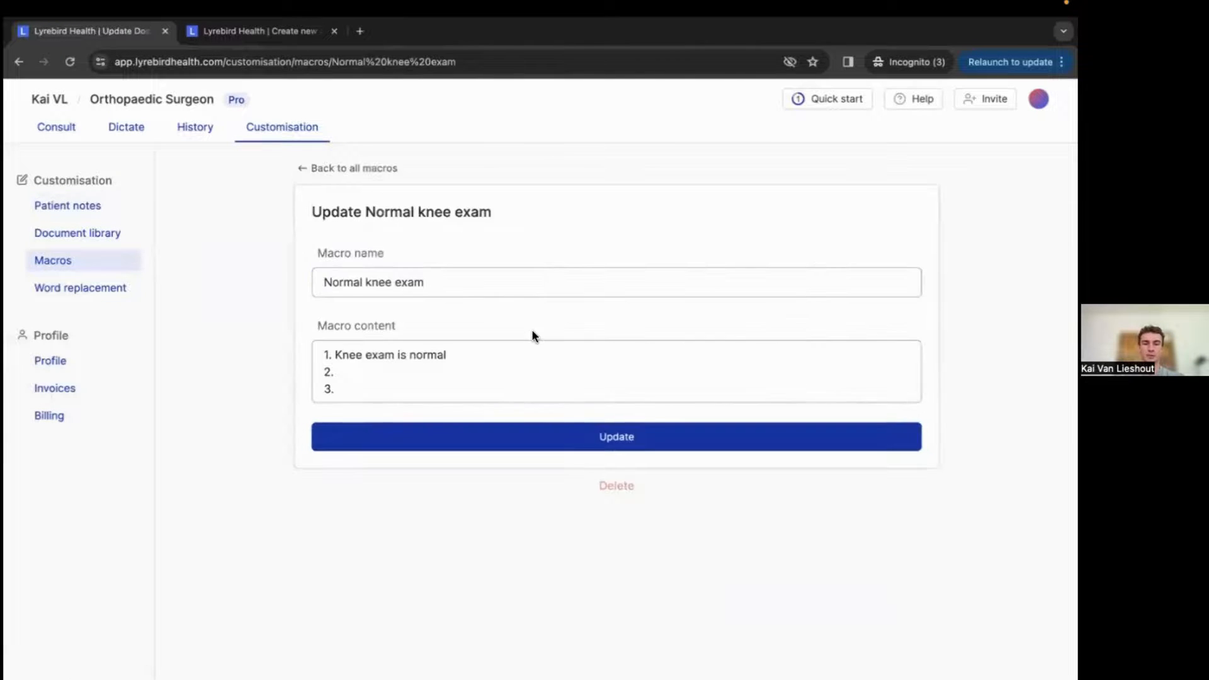
pyautogui.hscroll(-5, 488, 316)
pyautogui.click(515, 328)
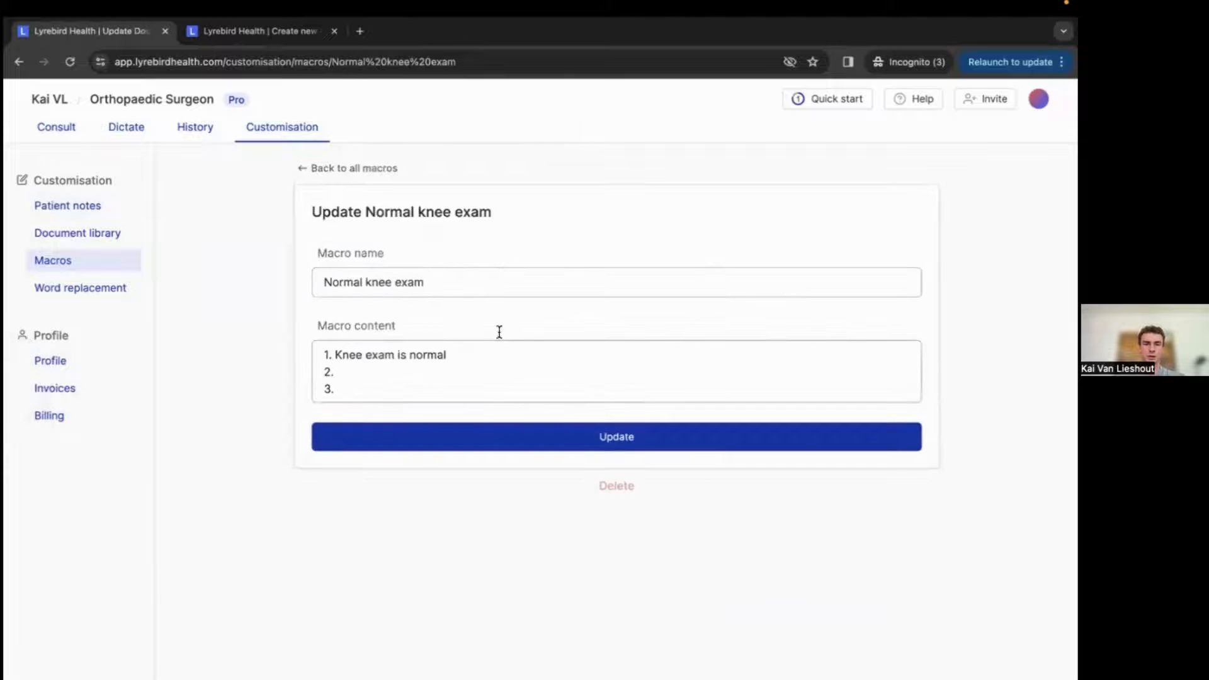
pyautogui.hscroll(-5, 437, 345)
pyautogui.click(337, 327)
pyautogui.click(499, 350)
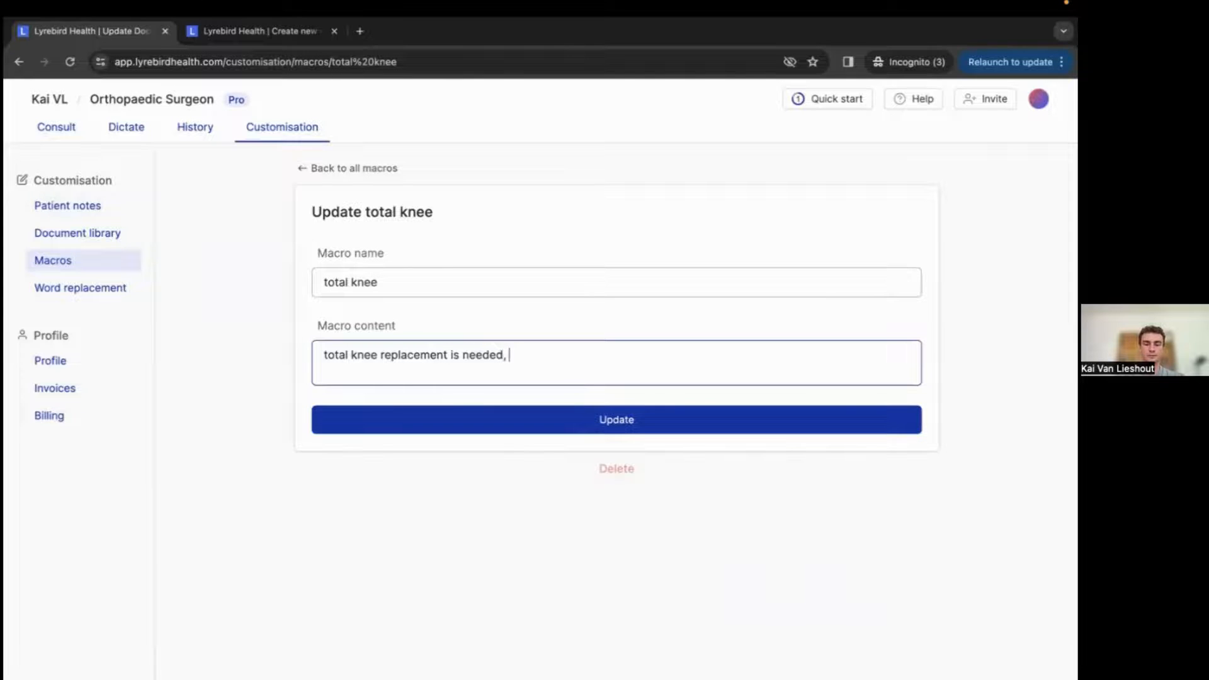
pyautogui.write('surgery s')
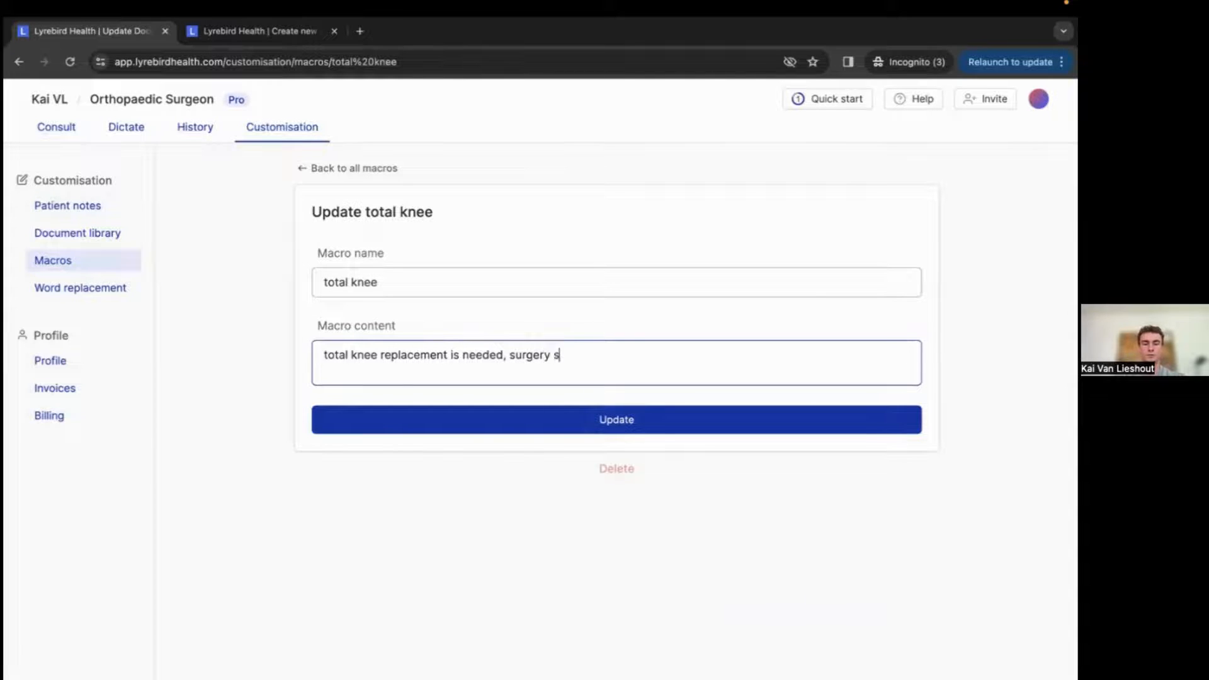
pyautogui.write('cheduled for')
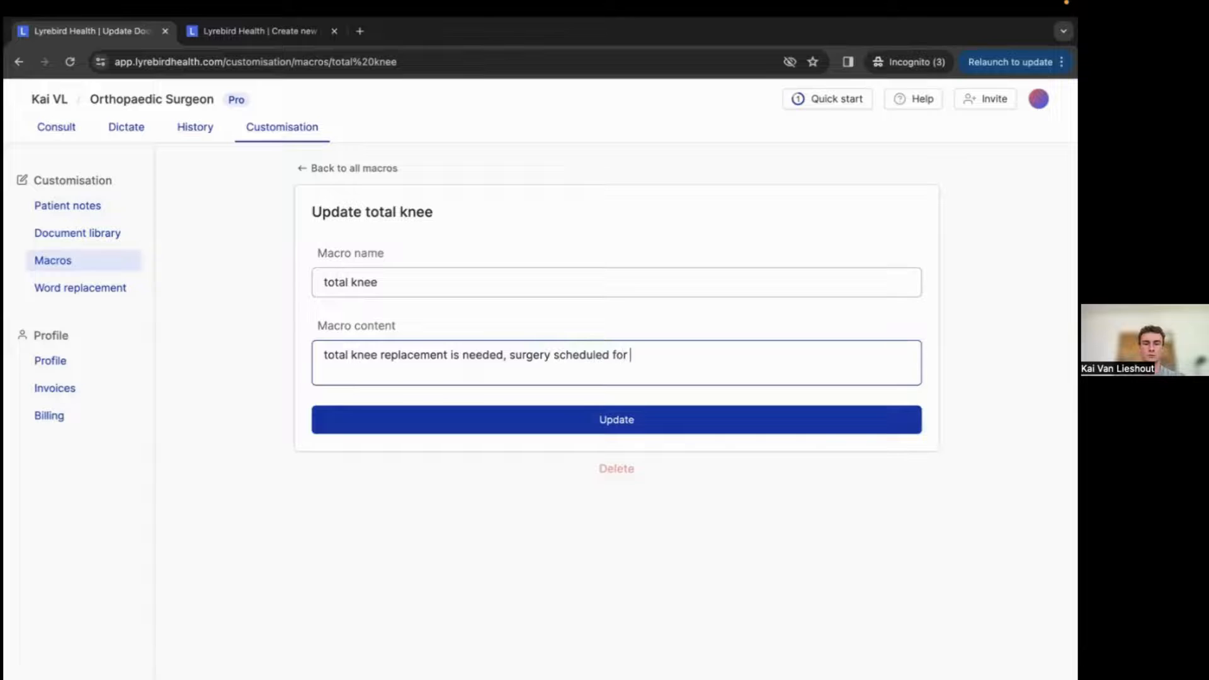
pyautogui.write(' 4 weeks time')
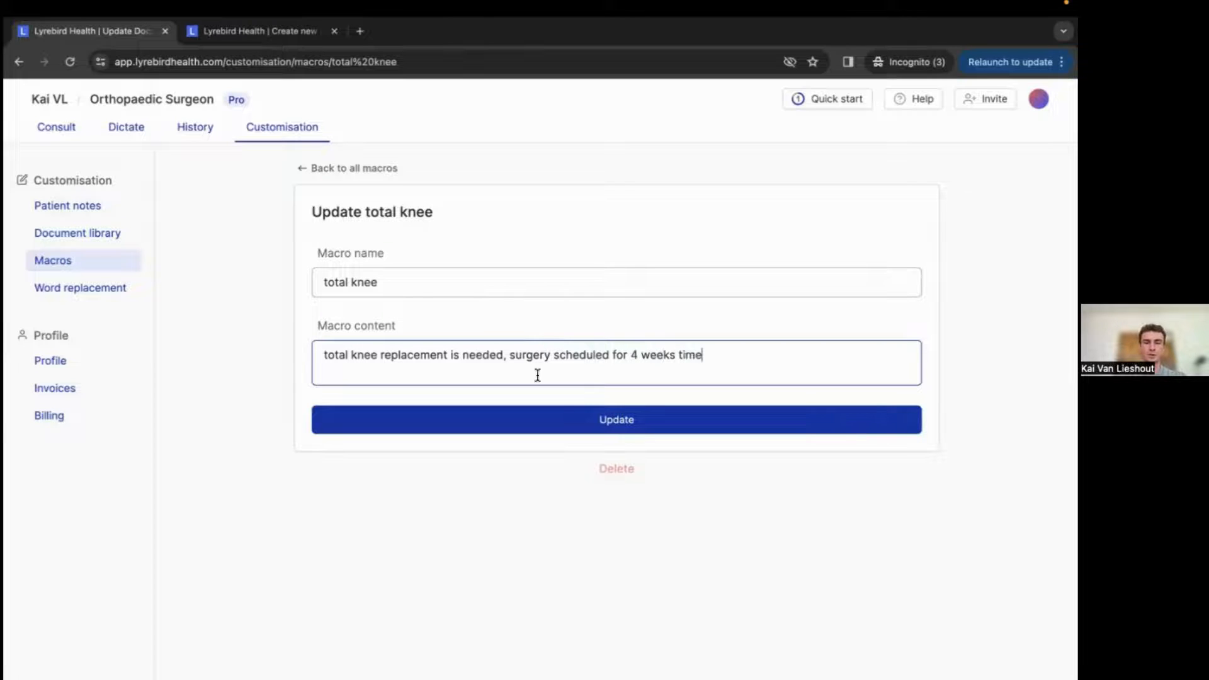
pyautogui.click(632, 419)
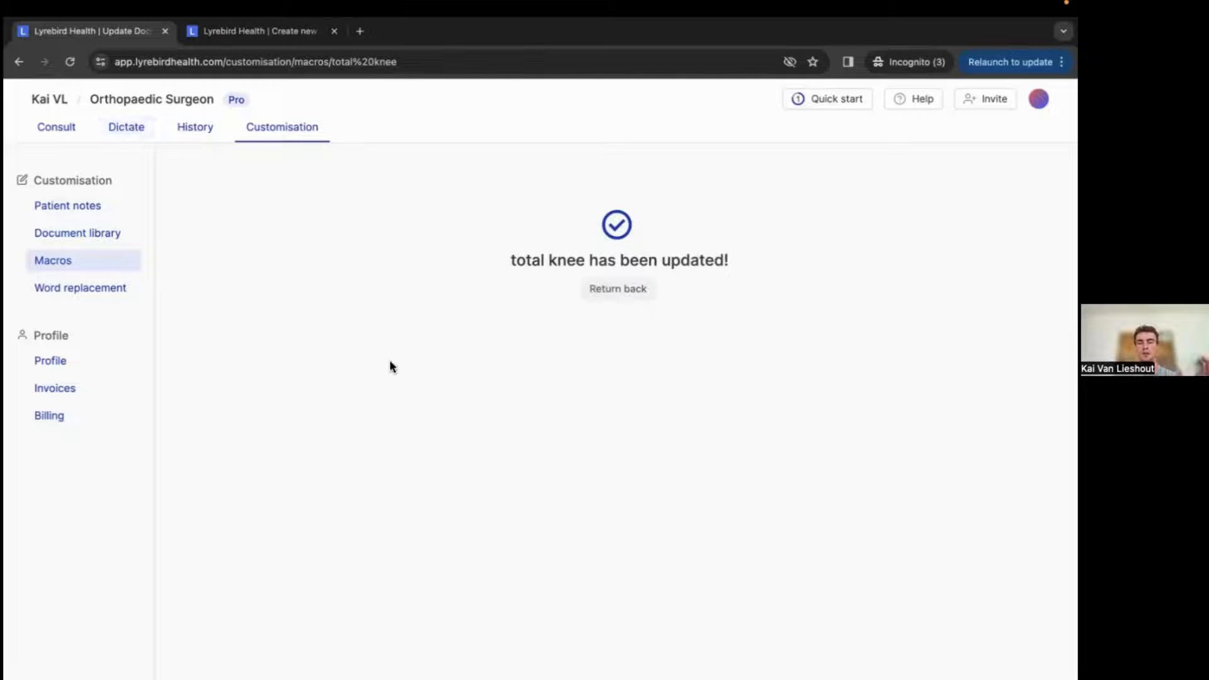
pyautogui.click(126, 127)
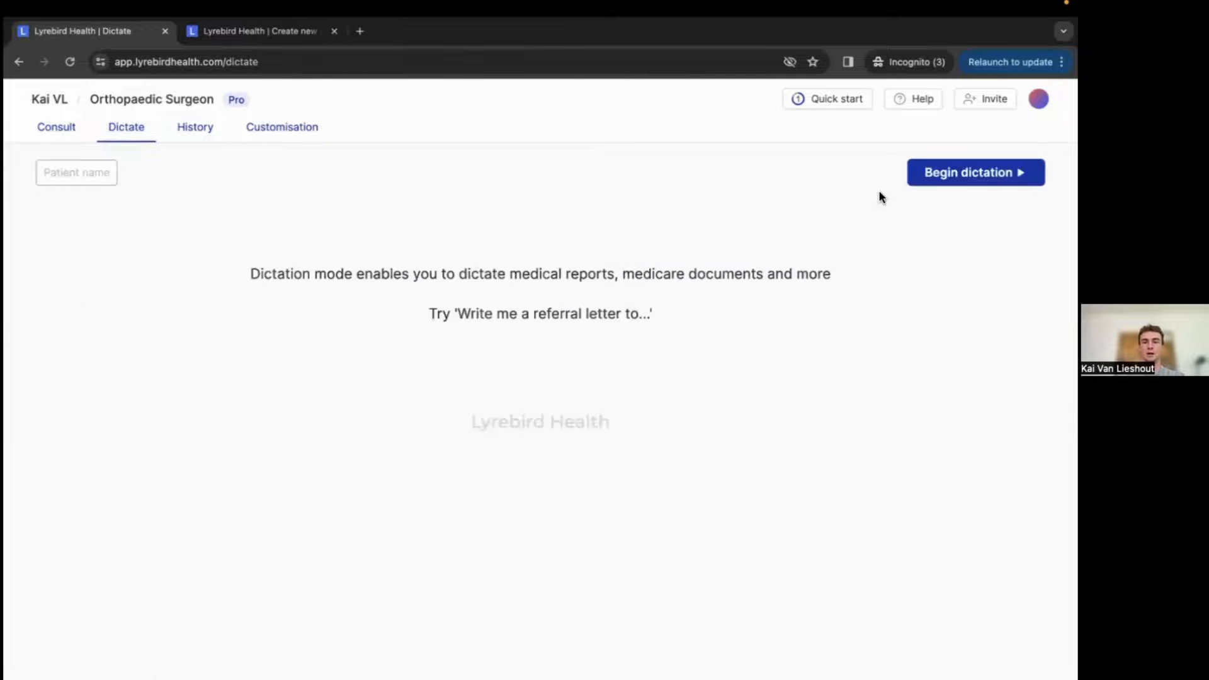
pyautogui.click(945, 168)
pyautogui.click(283, 129)
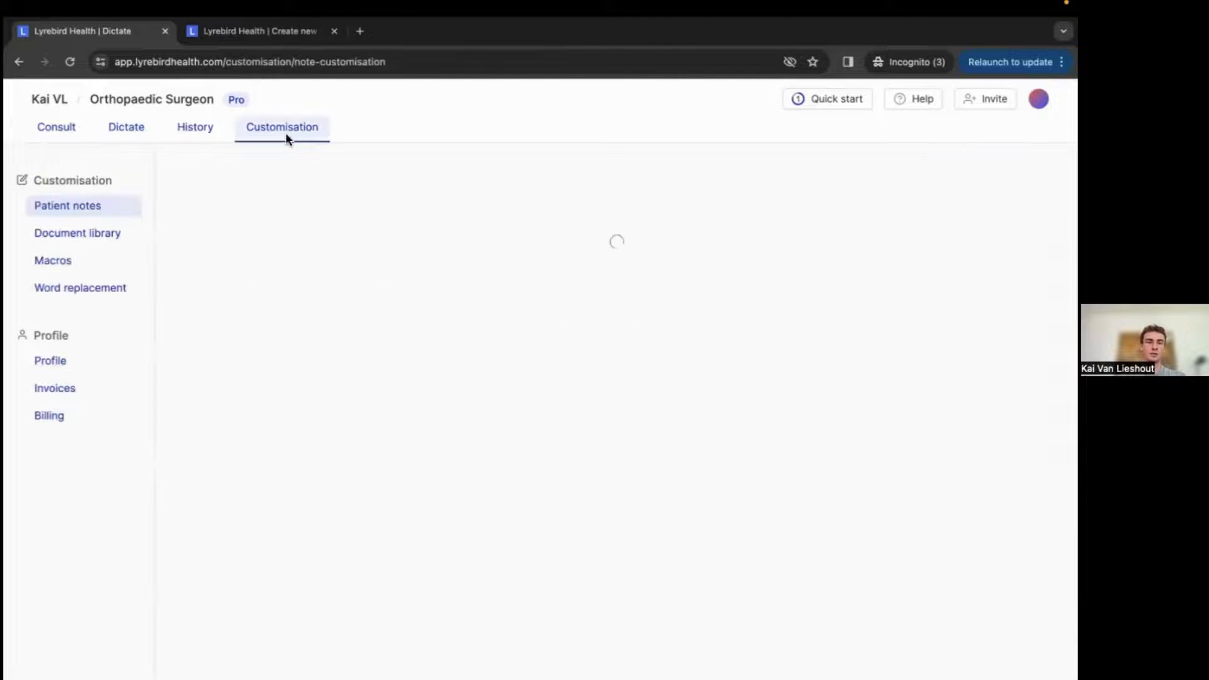
pyautogui.click(68, 261)
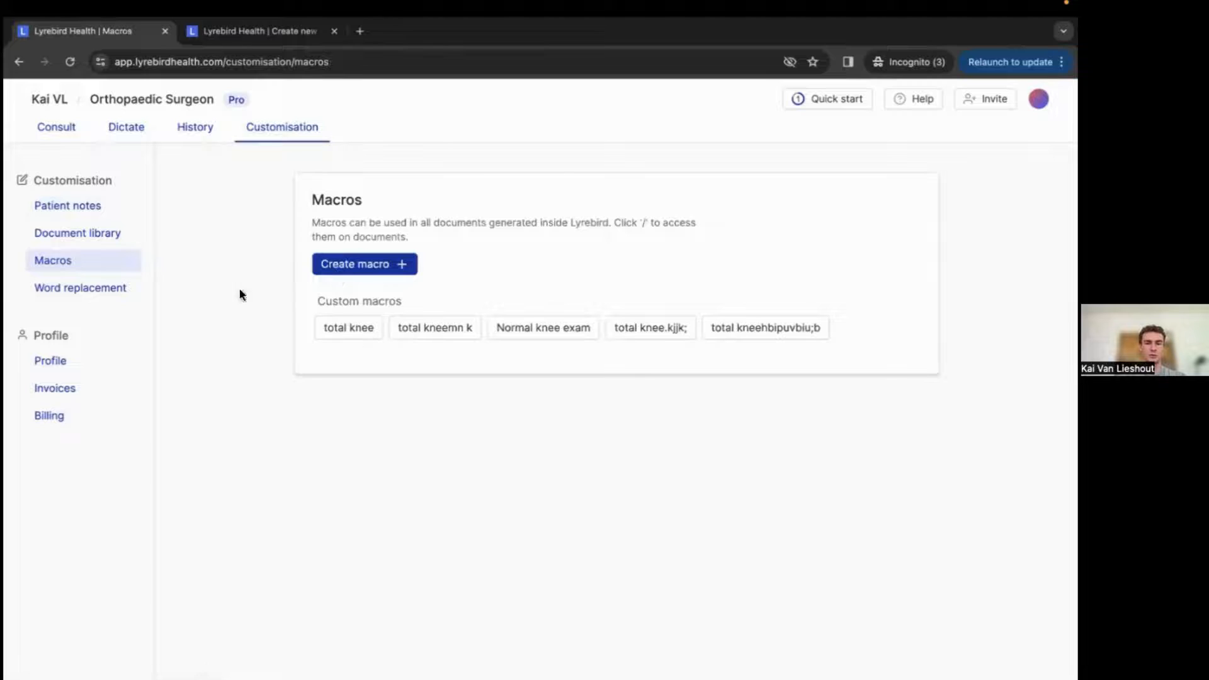
# Run a Direct dictate letter, entering the patient's name, and stop the dictation to generate the letter.
pyautogui.click(149, 129)
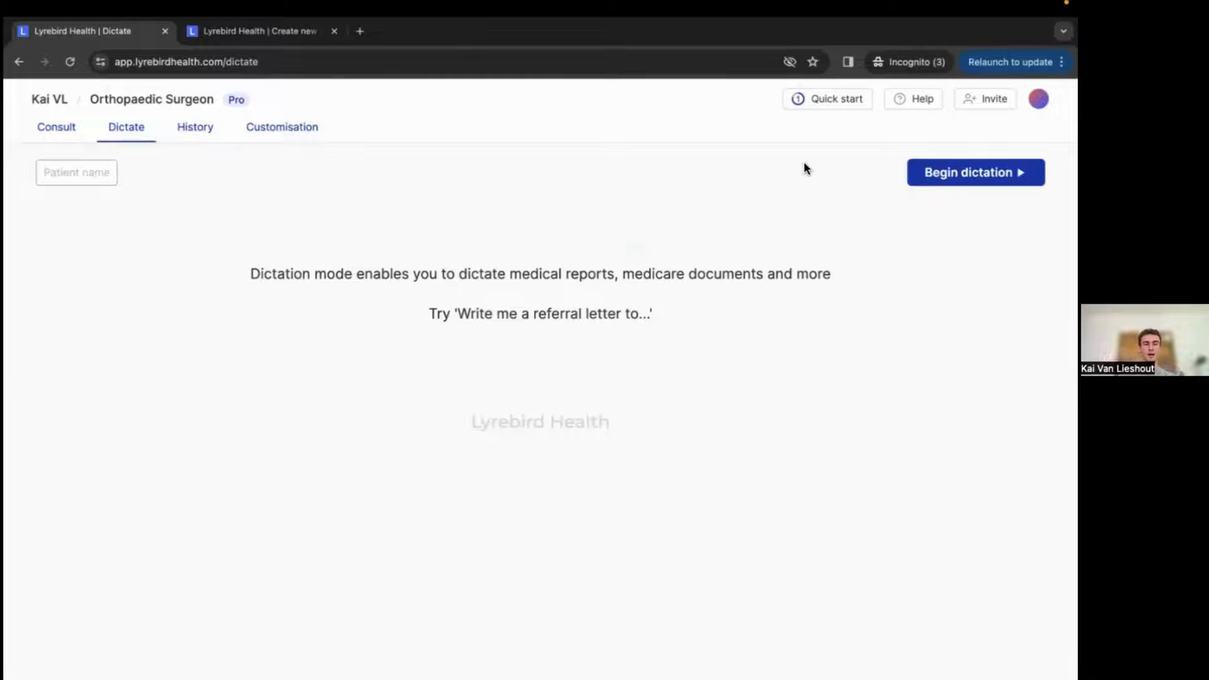
pyautogui.click(944, 176)
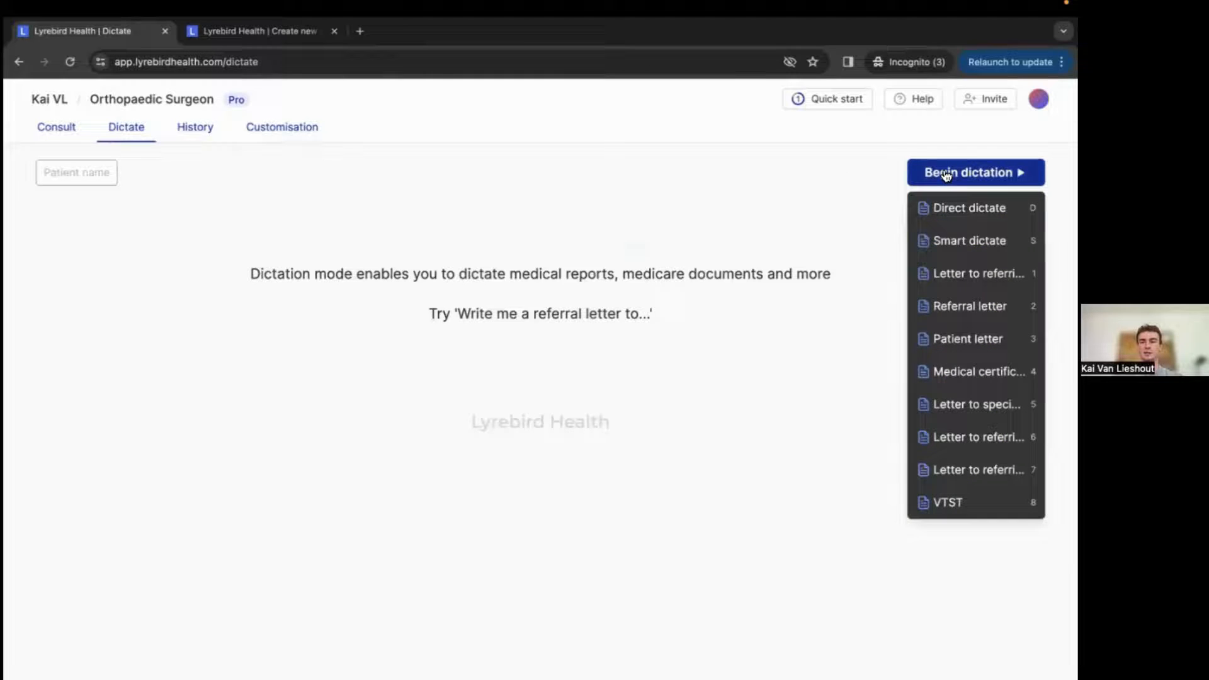
pyautogui.click(948, 208)
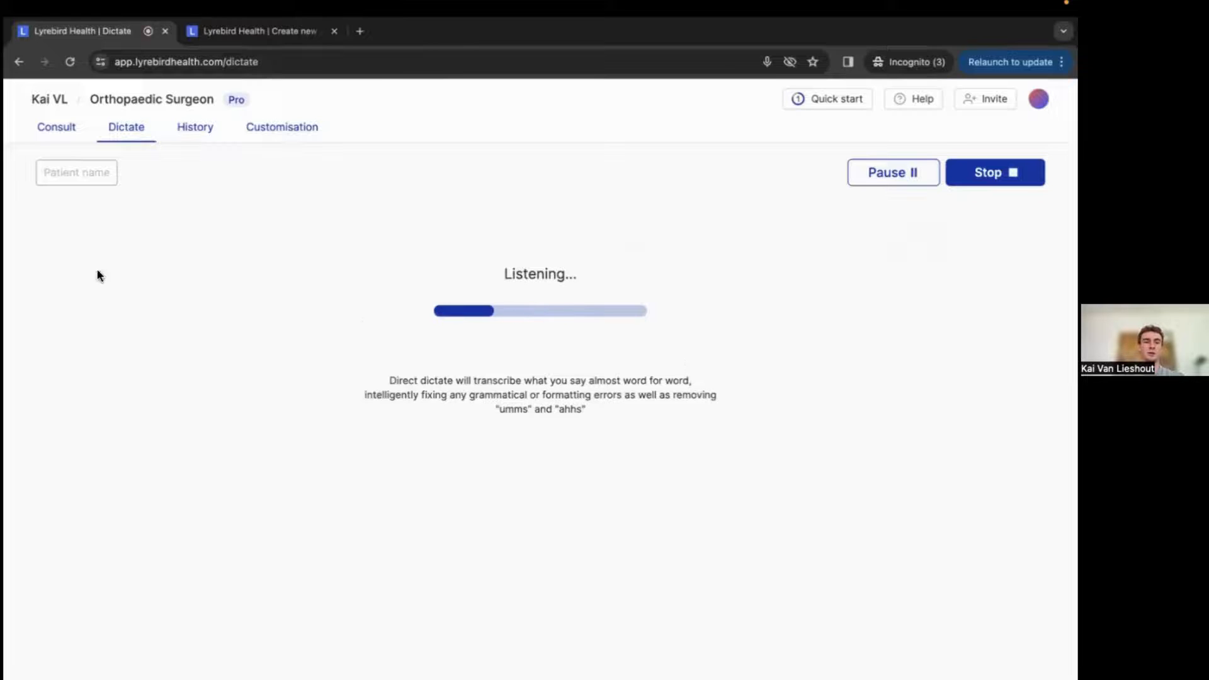
pyautogui.click(91, 170)
pyautogui.write('Tom')
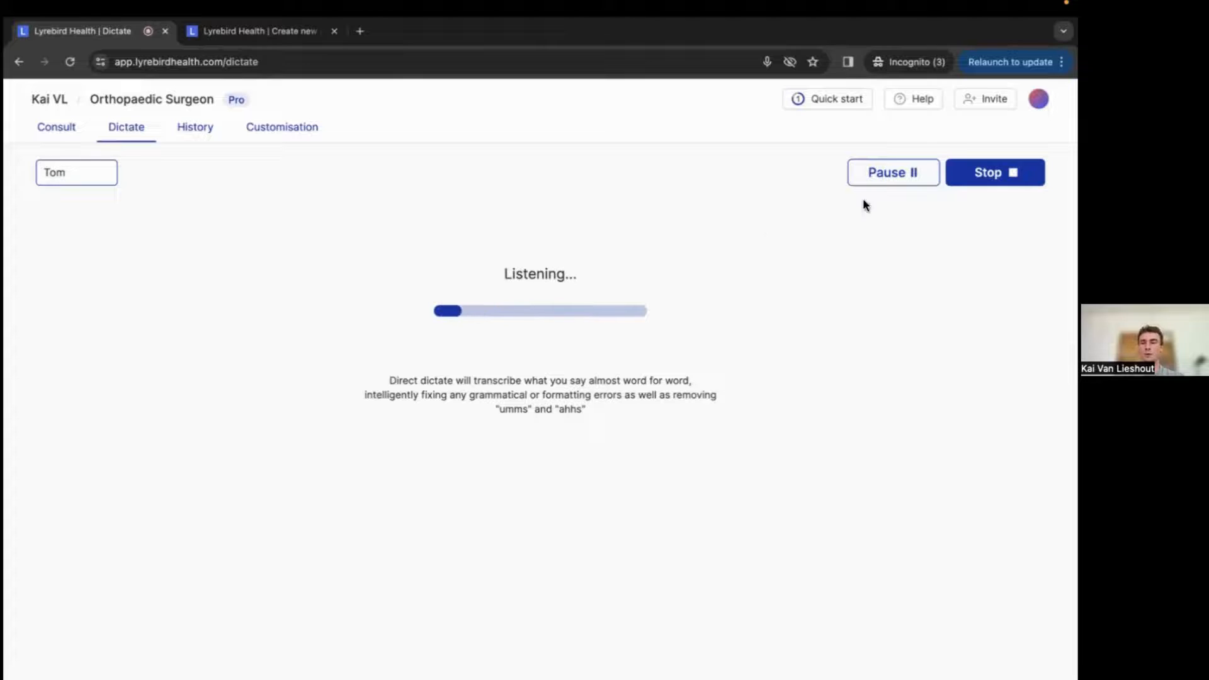
pyautogui.click(992, 173)
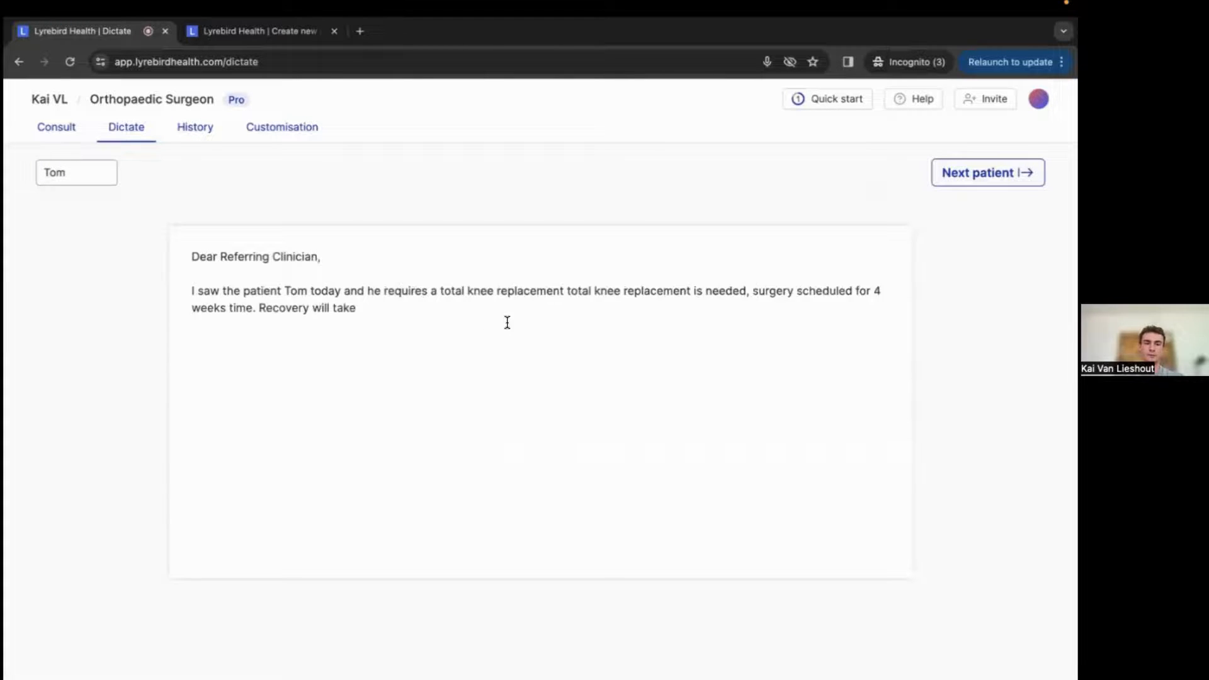
# Examine where the total knee macro text was inserted in the dictated letter.
pyautogui.doubleClick(370, 291)
pyautogui.moveTo(370, 291); pyautogui.dragTo(475, 290)
pyautogui.click(475, 290)
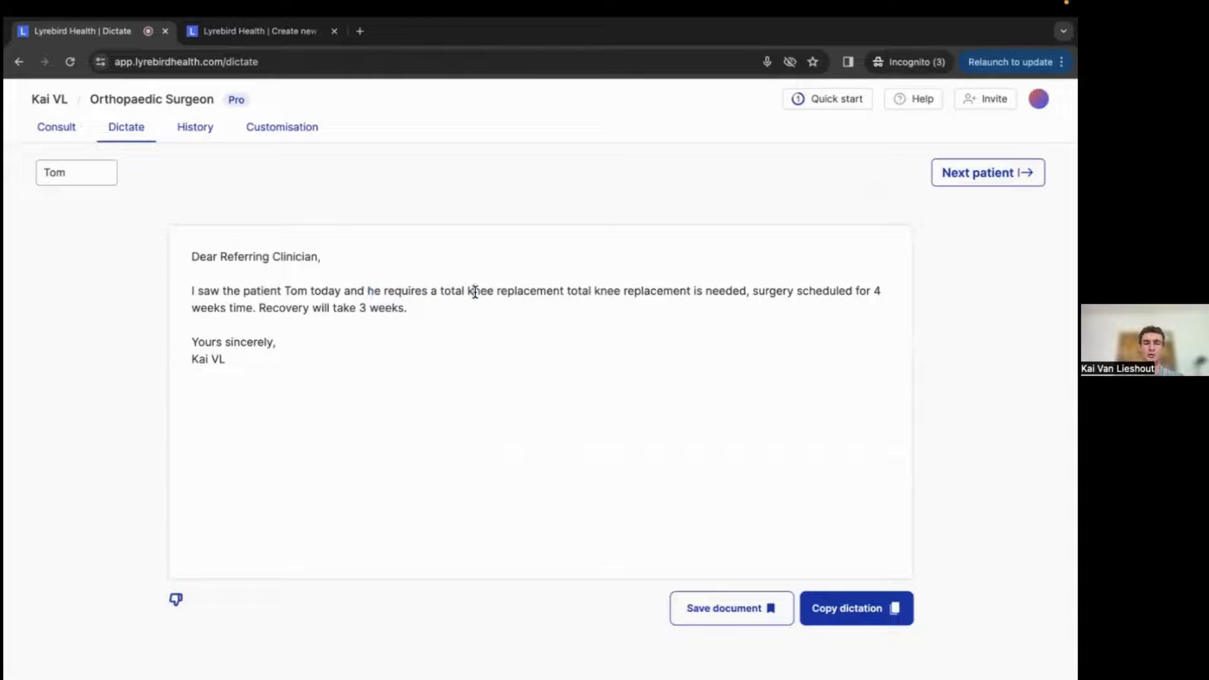
pyautogui.moveTo(563, 290); pyautogui.dragTo(256, 310)
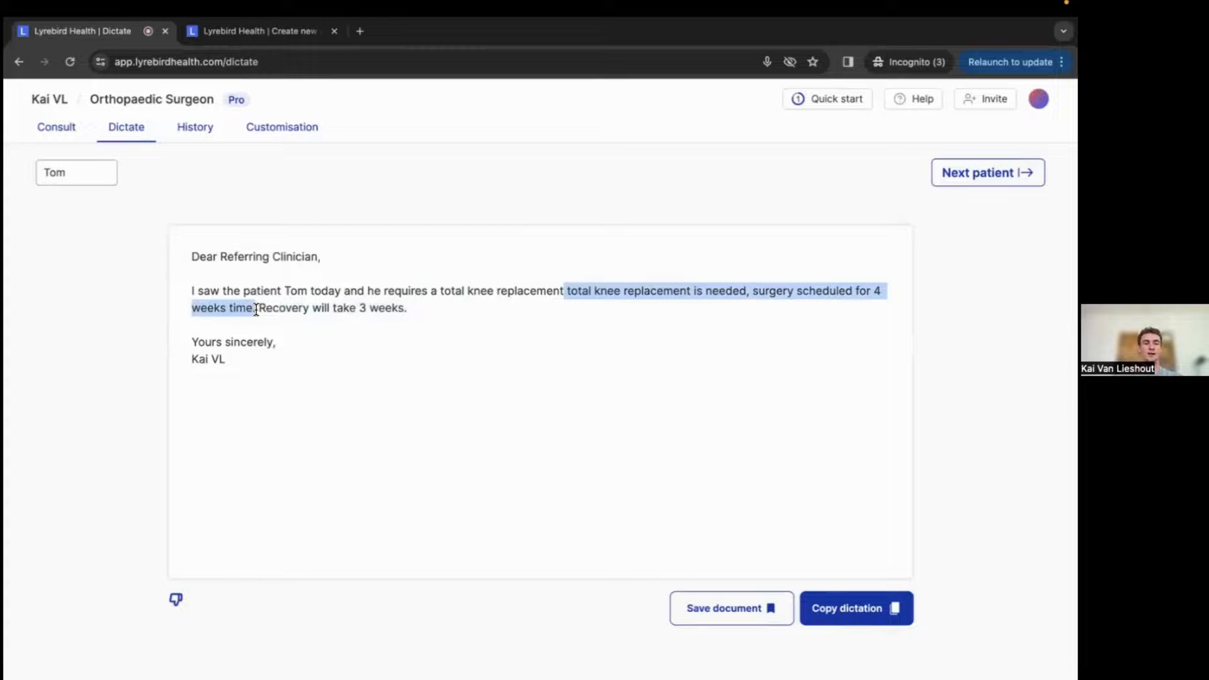
pyautogui.click(256, 309)
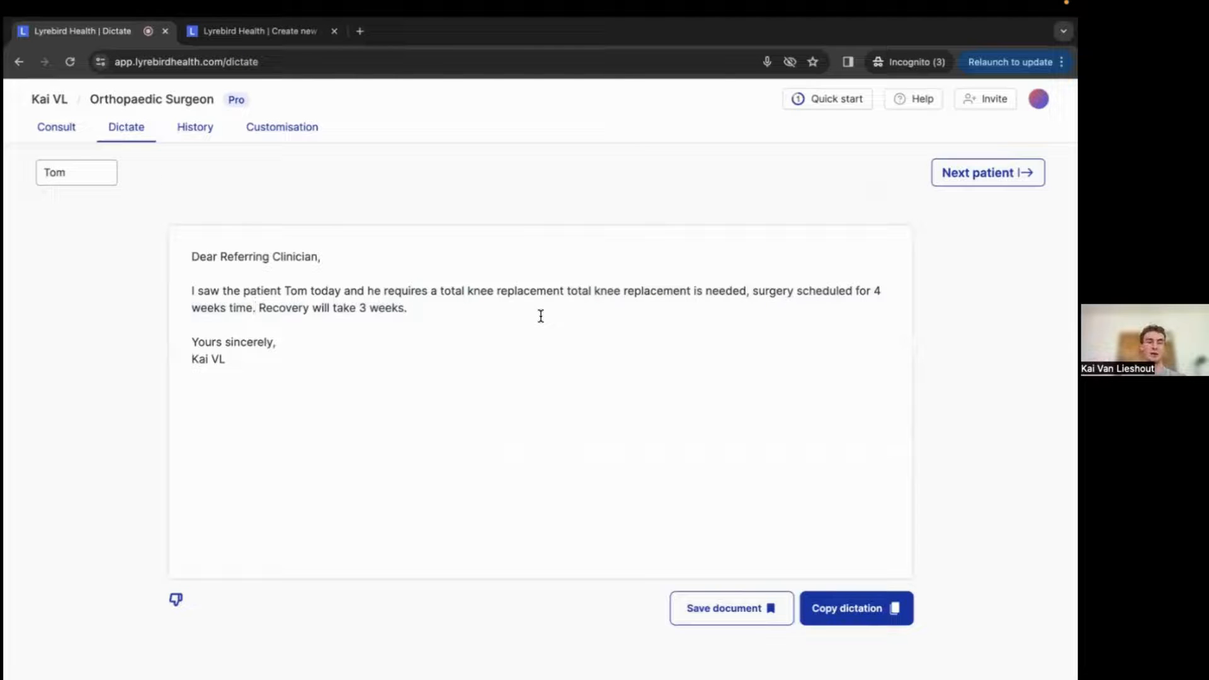
pyautogui.click(420, 311)
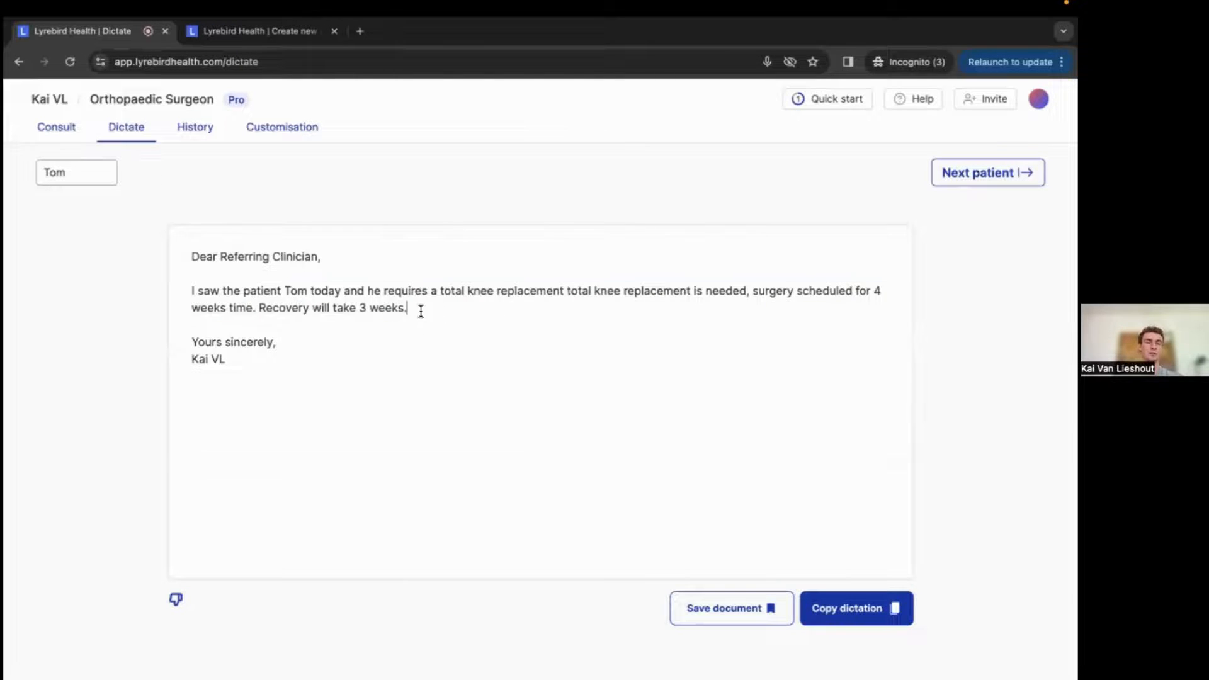
pyautogui.moveTo(421, 311); pyautogui.dragTo(187, 288)
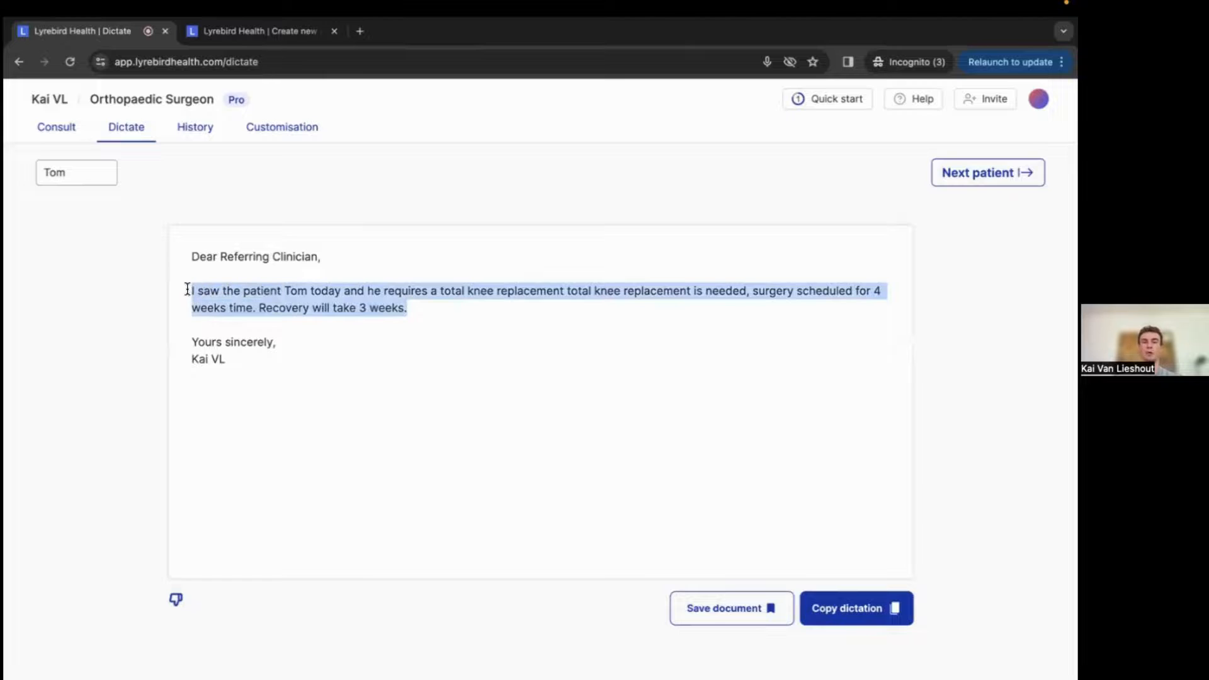
pyautogui.click(459, 305)
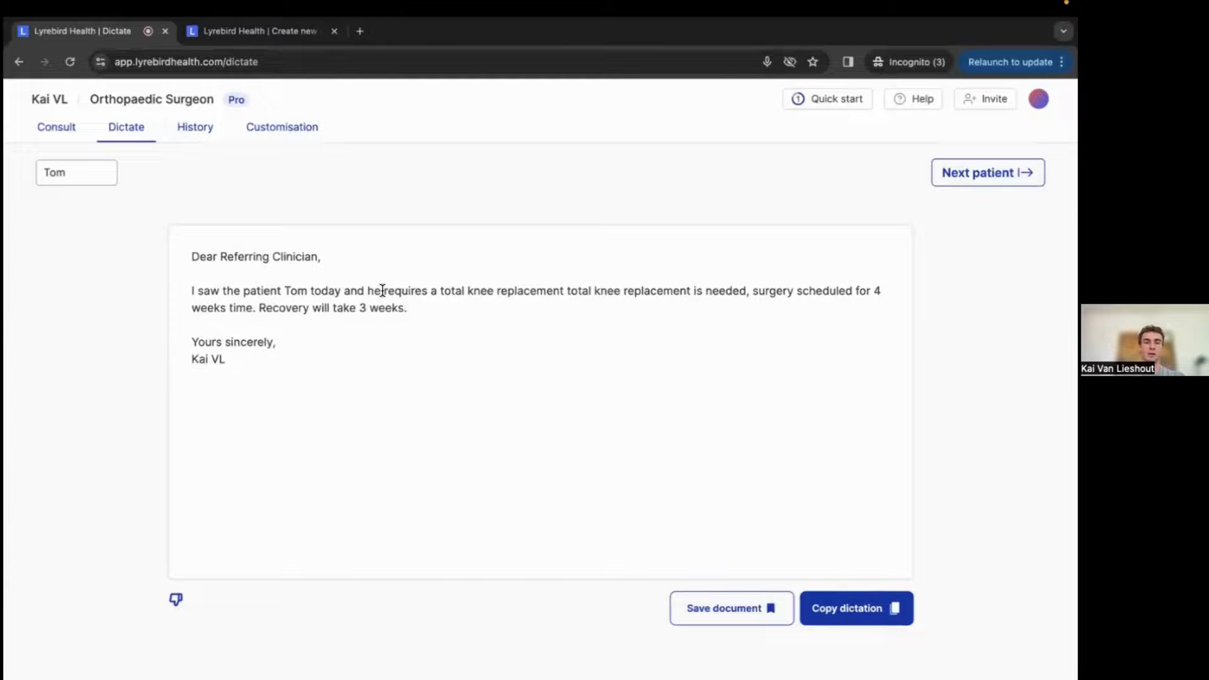
pyautogui.moveTo(382, 290); pyautogui.dragTo(427, 291)
pyautogui.click(453, 303)
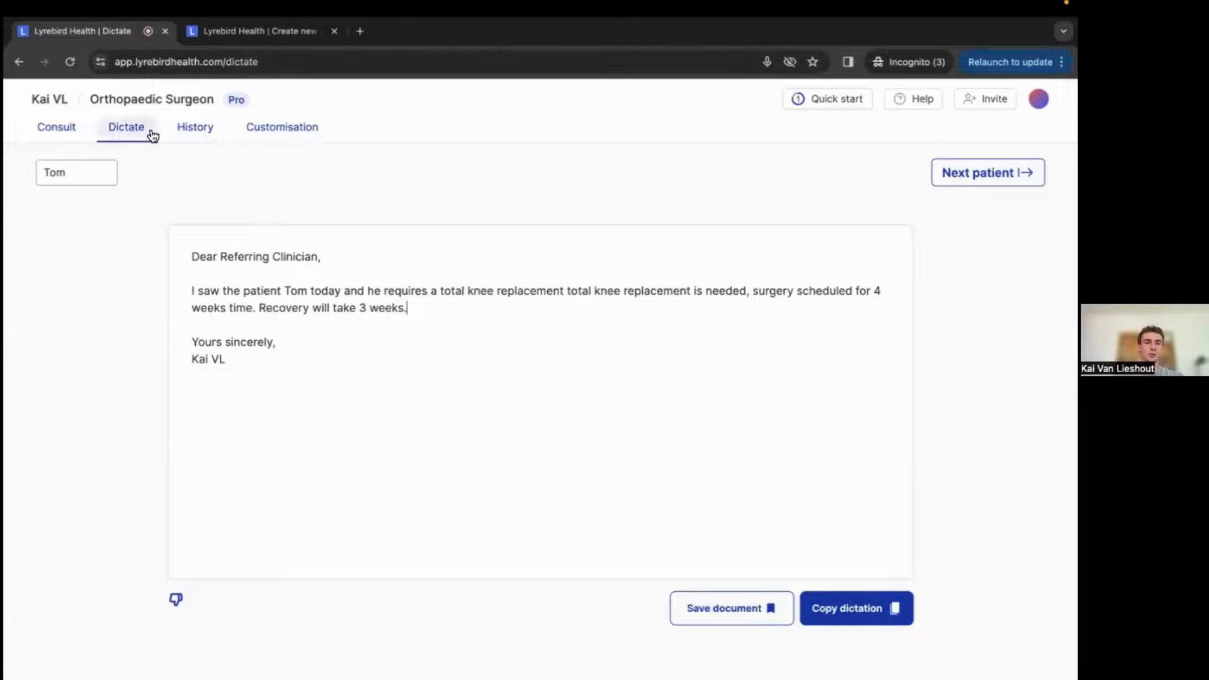
# Open the past consult Kai dated 03/12 01:51pm from the history list.
pyautogui.click(213, 138)
pyautogui.click(595, 313)
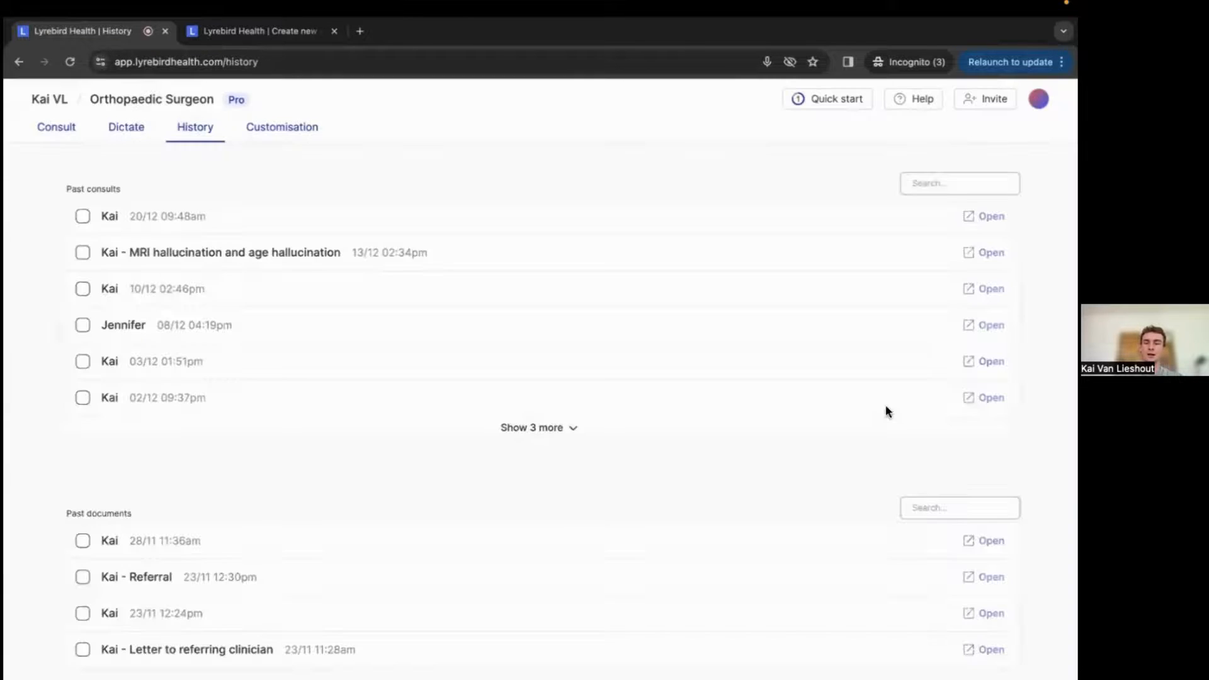
pyautogui.click(984, 362)
pyautogui.scroll(-4, 366, 349)
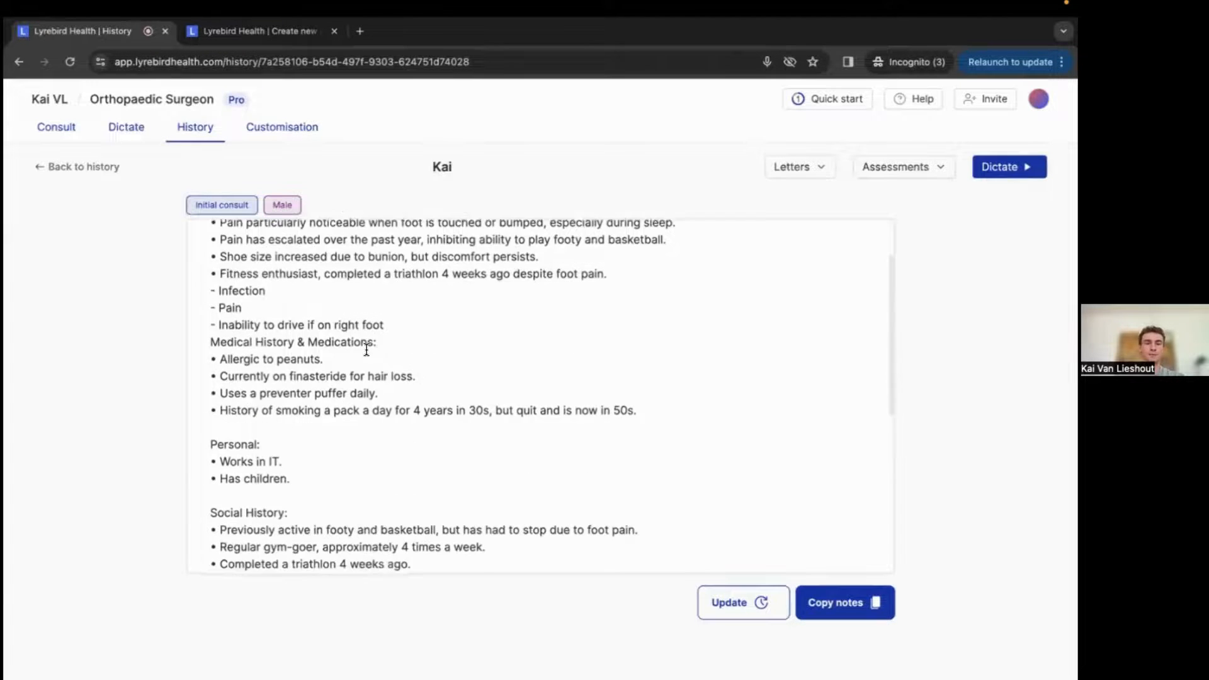
pyautogui.scroll(-1, 367, 349)
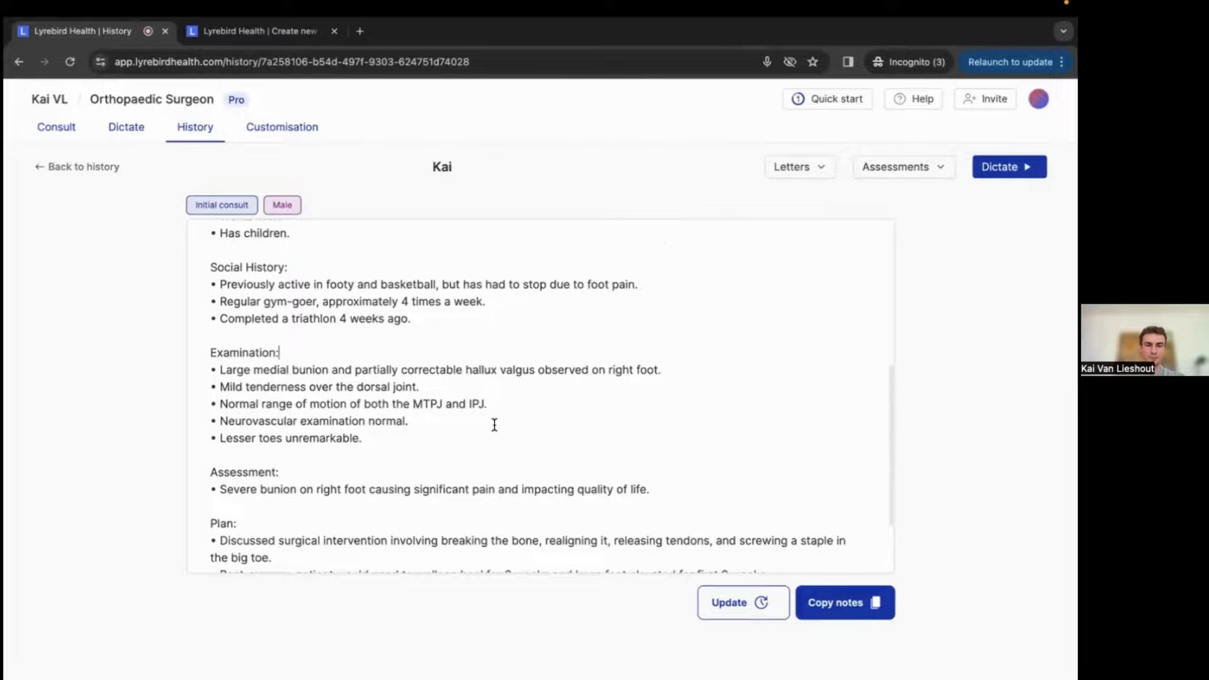
pyautogui.scroll(-1, 494, 424)
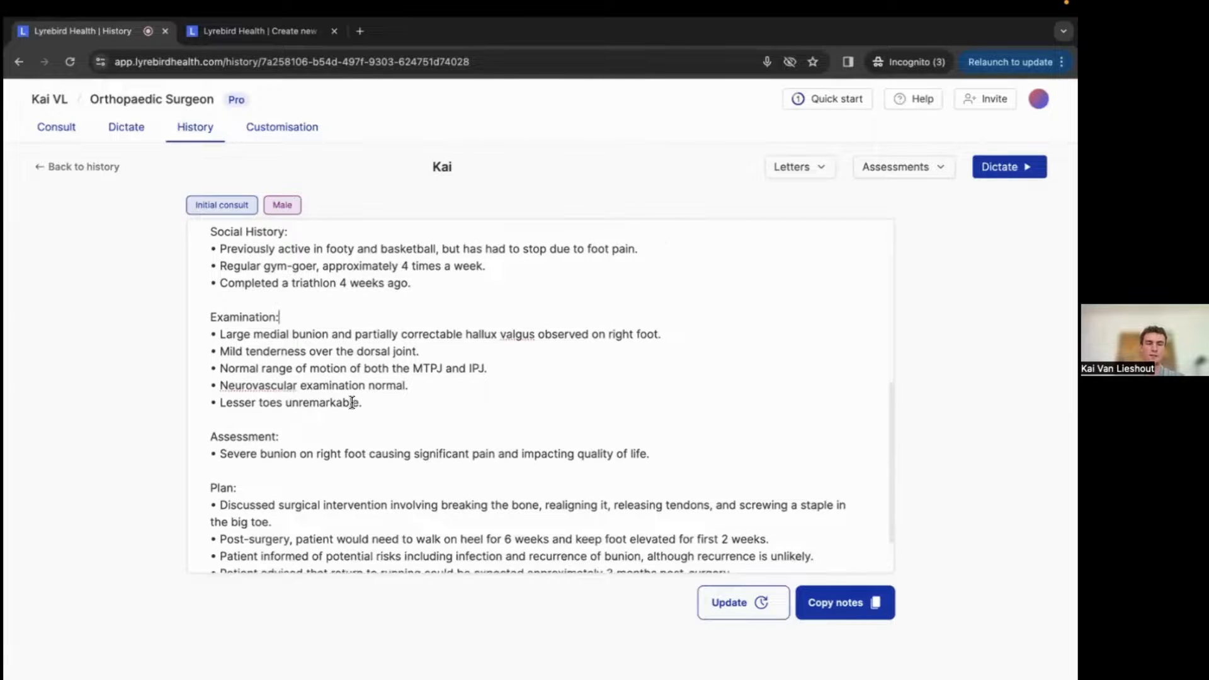
# Replace MTPJ forever with IPJ in the Examination range-of-motion line.
pyautogui.moveTo(413, 368); pyautogui.dragTo(445, 368)
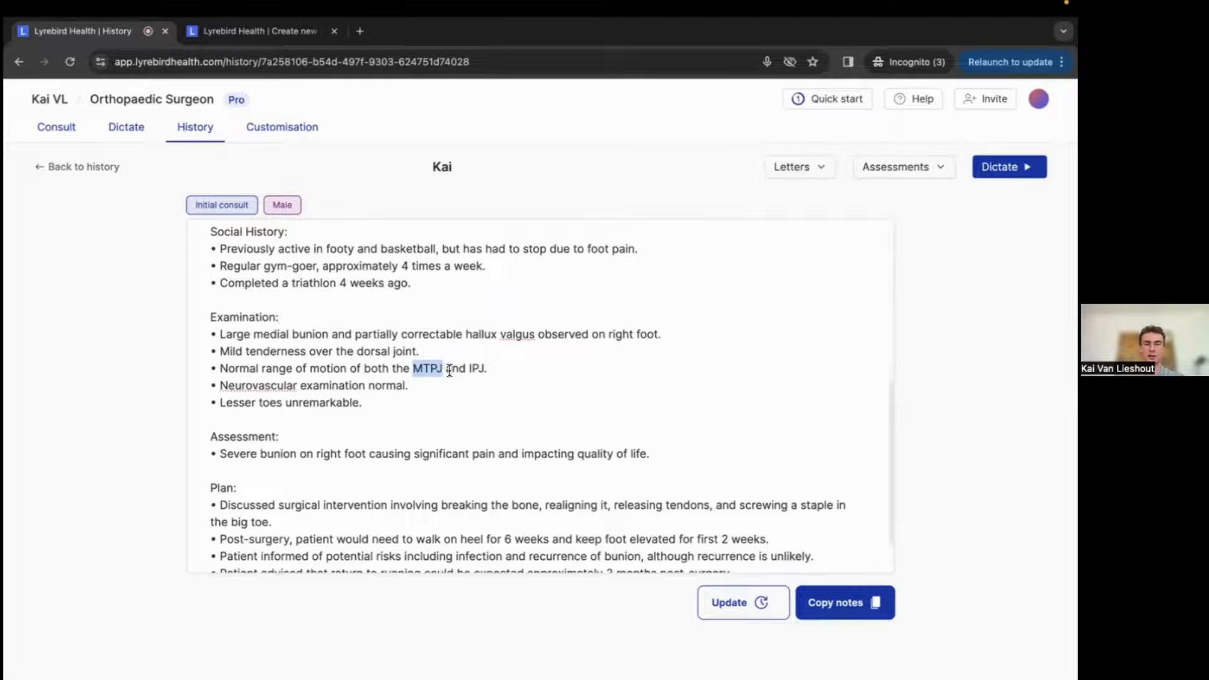
pyautogui.rightClick(431, 368)
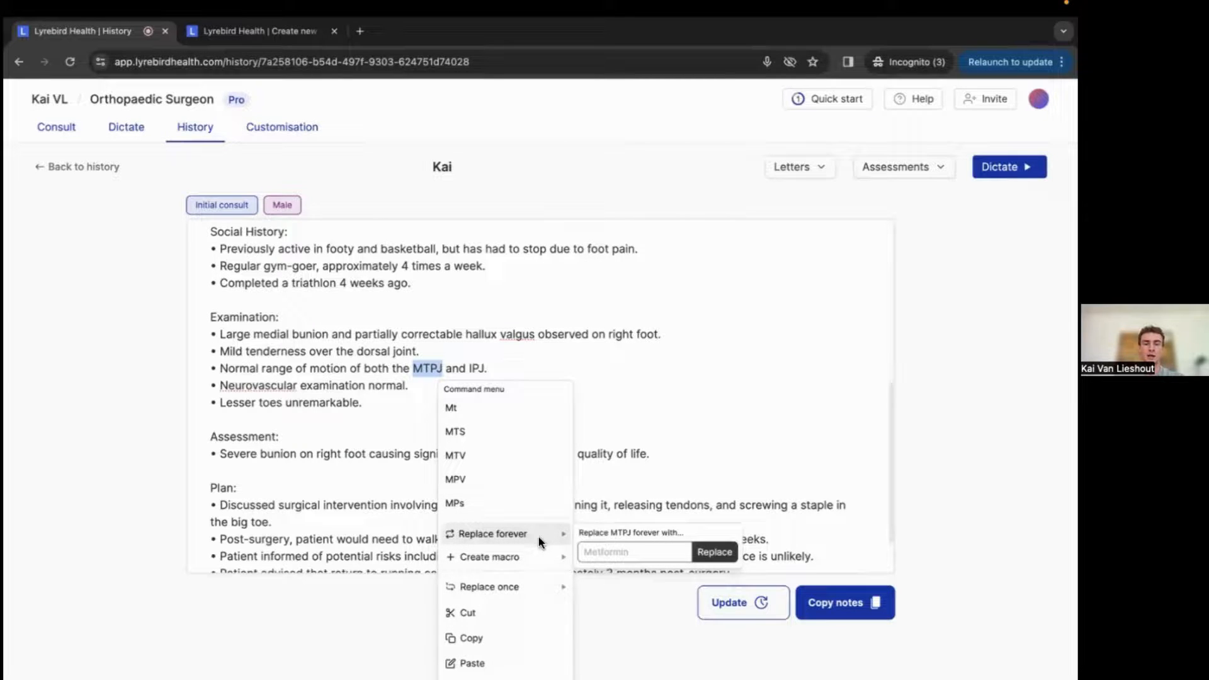
pyautogui.moveTo(538, 577)
pyautogui.moveTo(539, 535)
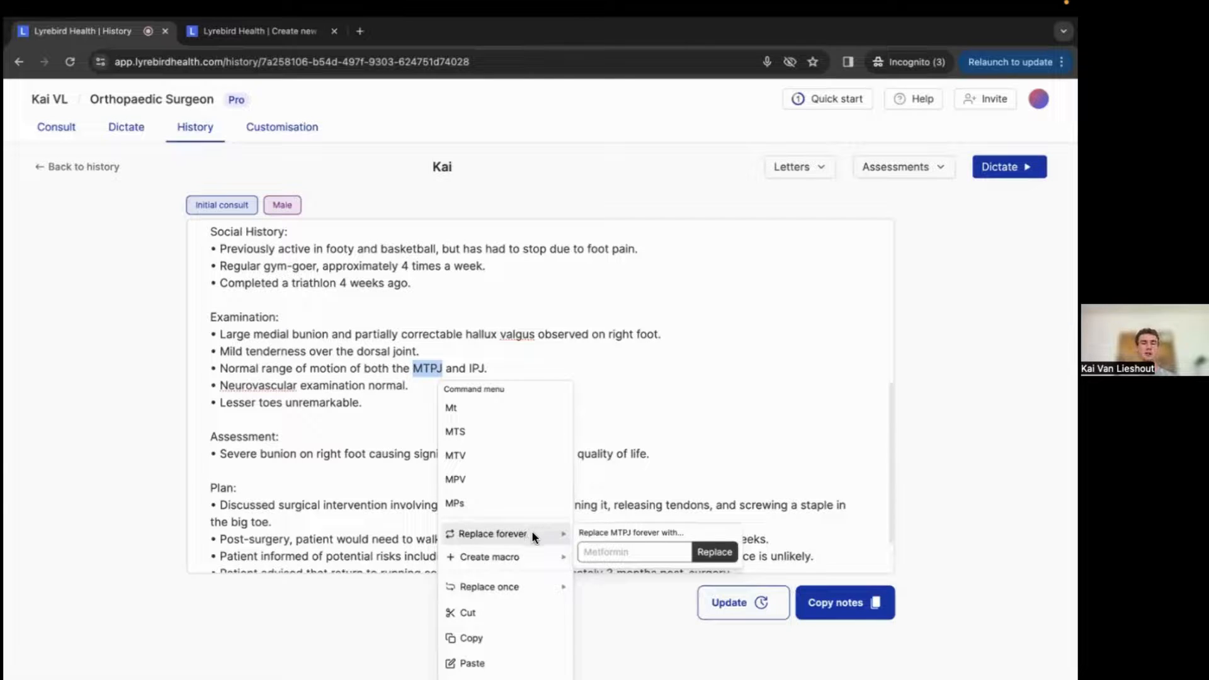
pyautogui.moveTo(560, 553)
pyautogui.click(592, 546)
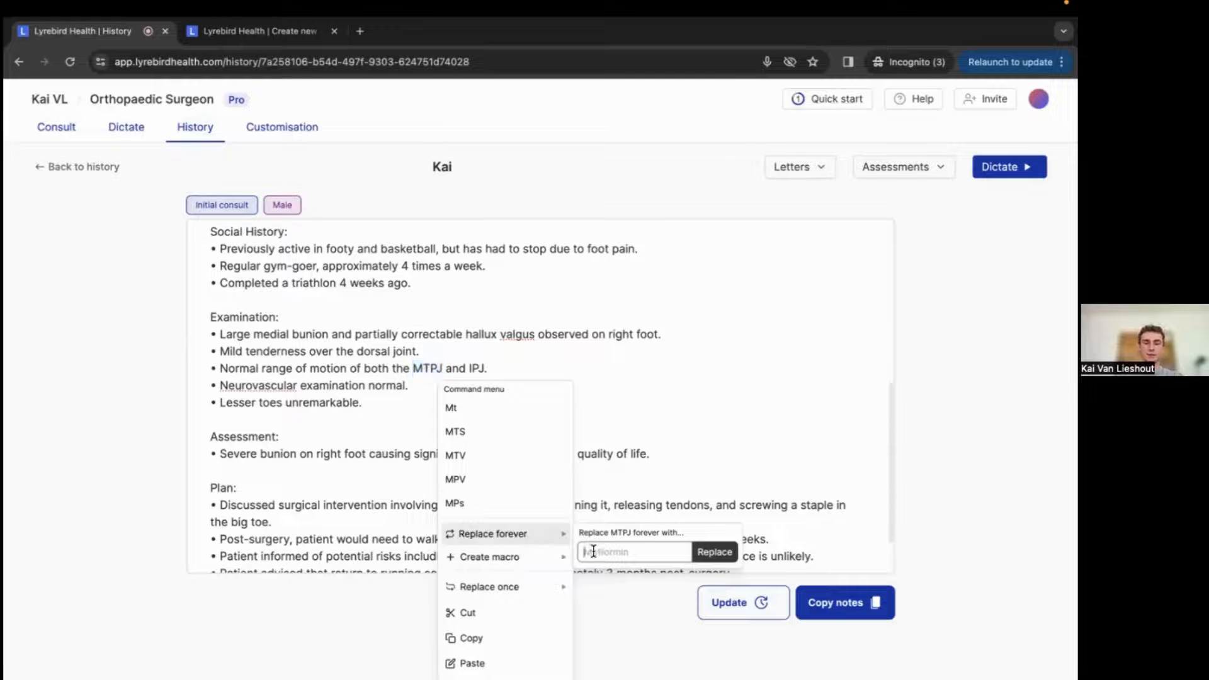
pyautogui.write('IPJ')
pyautogui.press('Return')
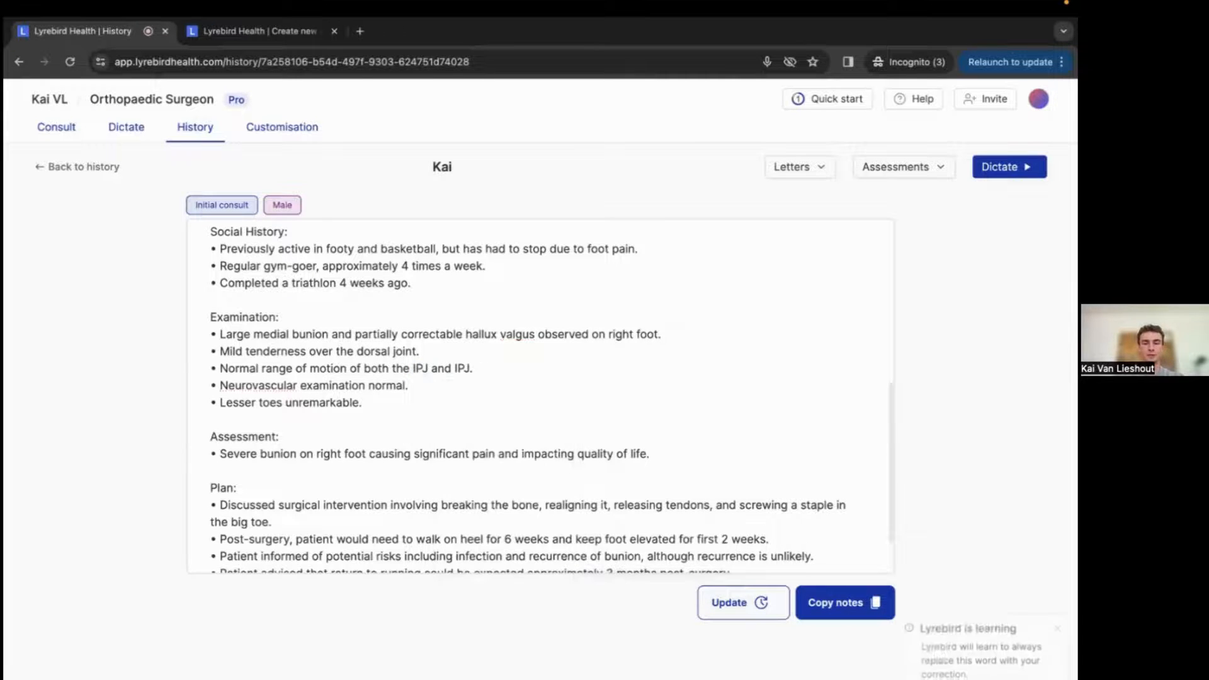
# Review the consult notes down to the Examination section.
pyautogui.scroll(6, 450, 400)
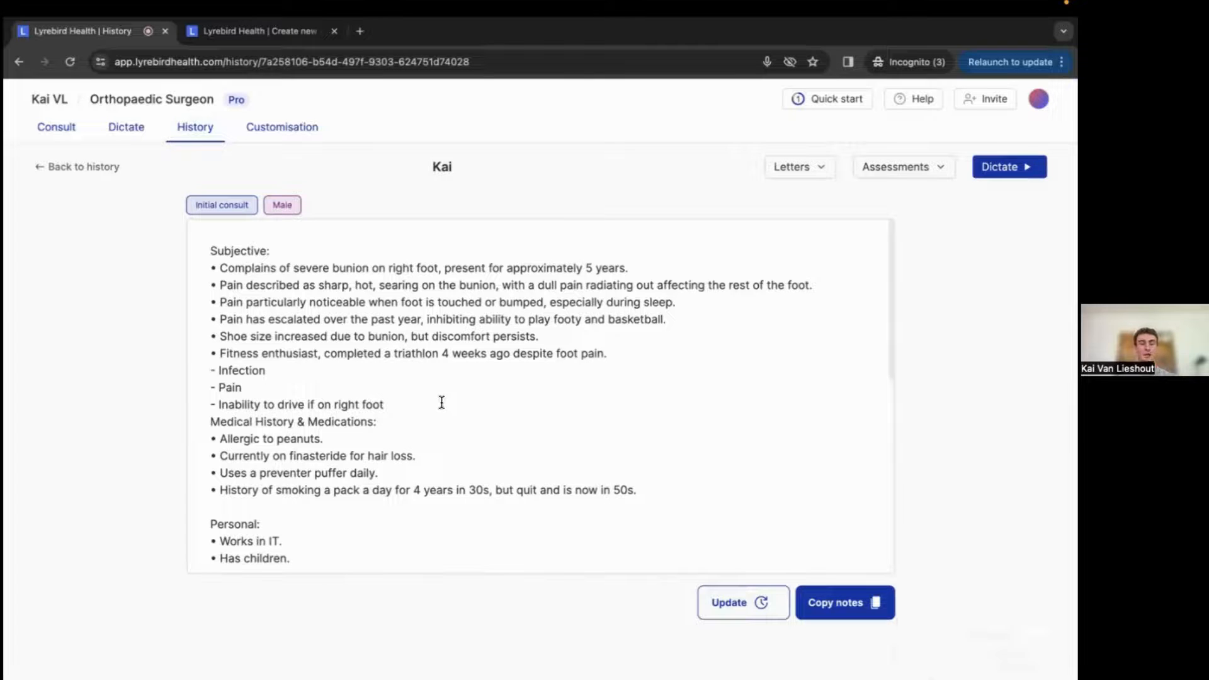
pyautogui.scroll(-4, 441, 402)
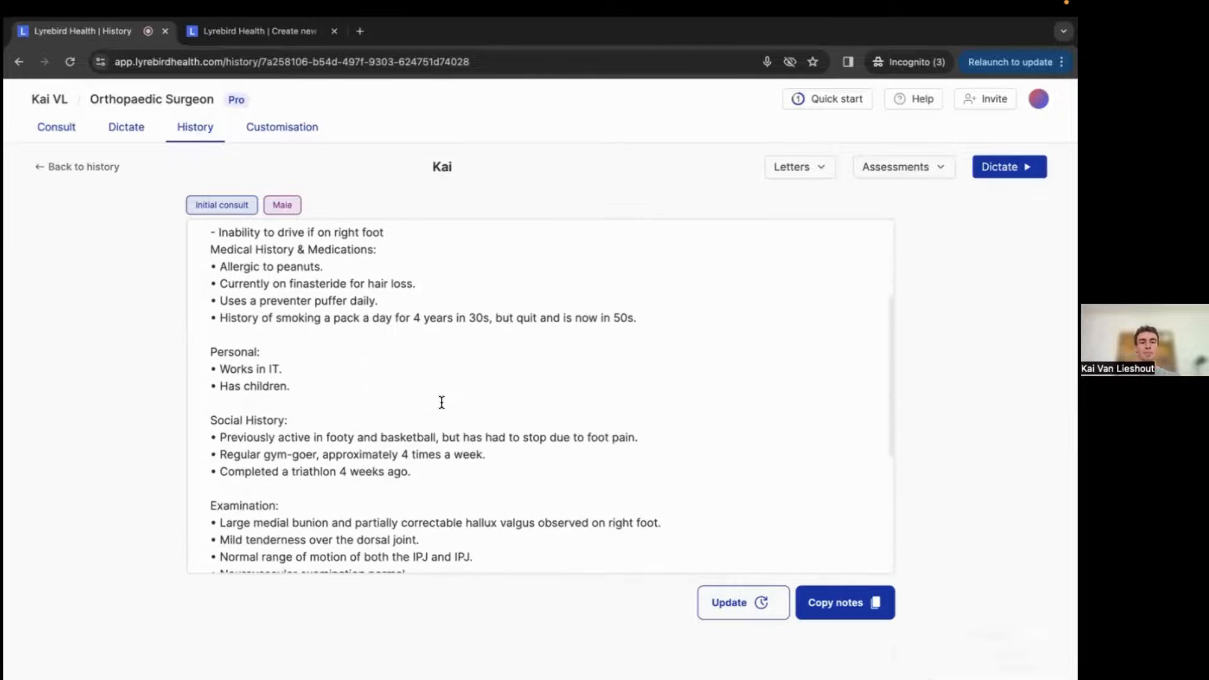
pyautogui.scroll(-1, 422, 432)
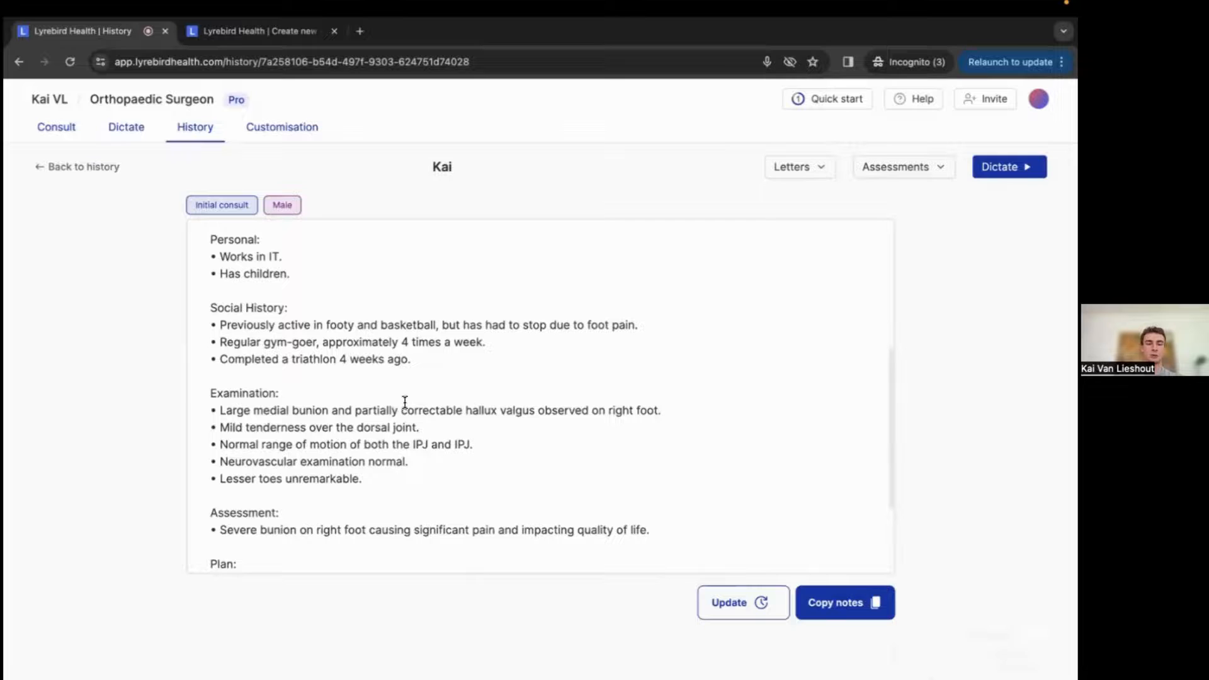
pyautogui.scroll(-2, 537, 456)
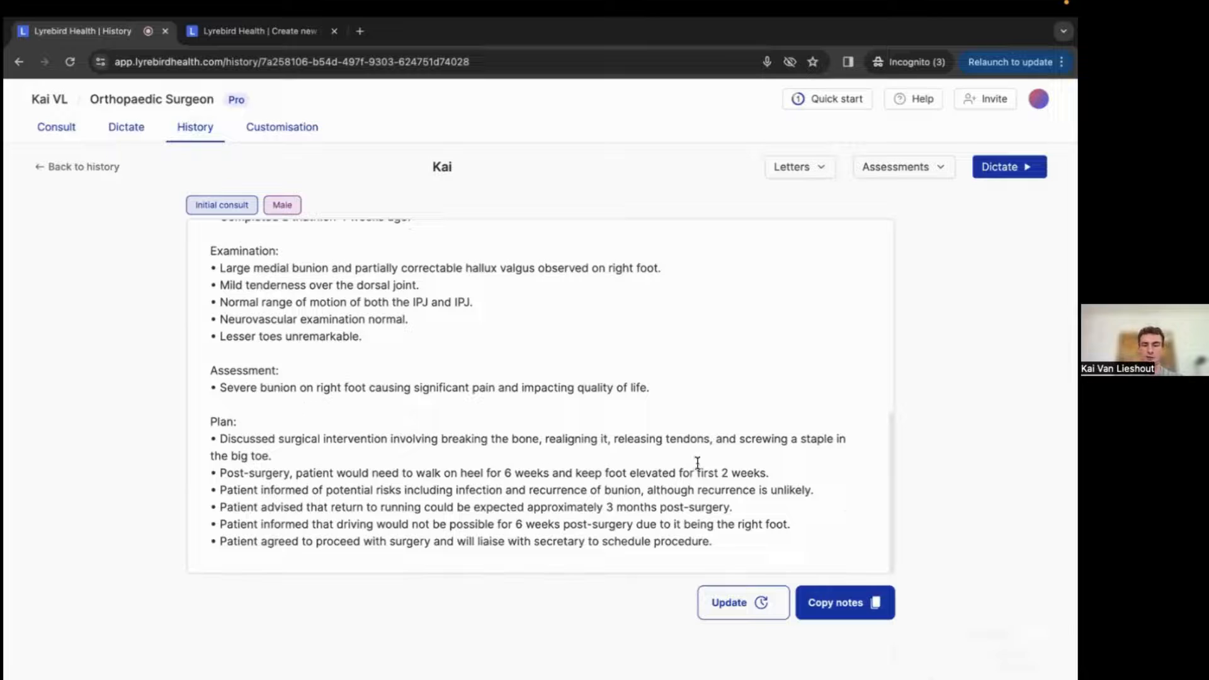
pyautogui.moveTo(533, 509); pyautogui.dragTo(599, 511)
pyautogui.scroll(-1, 723, 511)
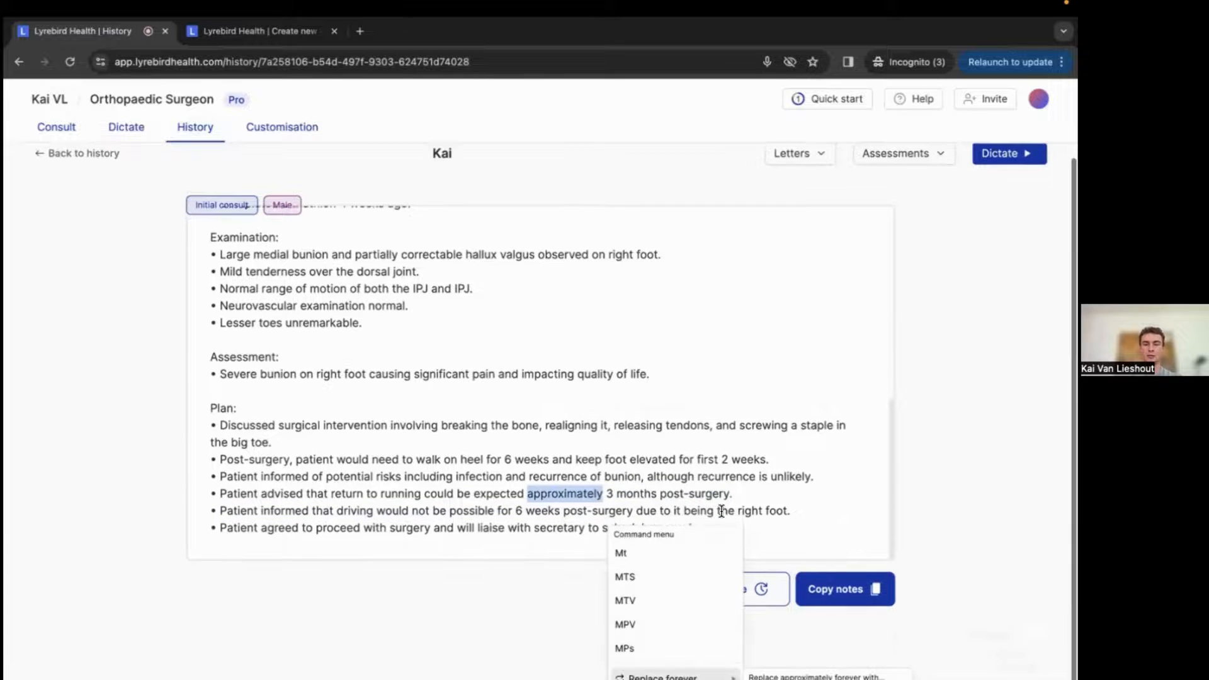
pyautogui.click(574, 296)
pyautogui.scroll(3, 574, 296)
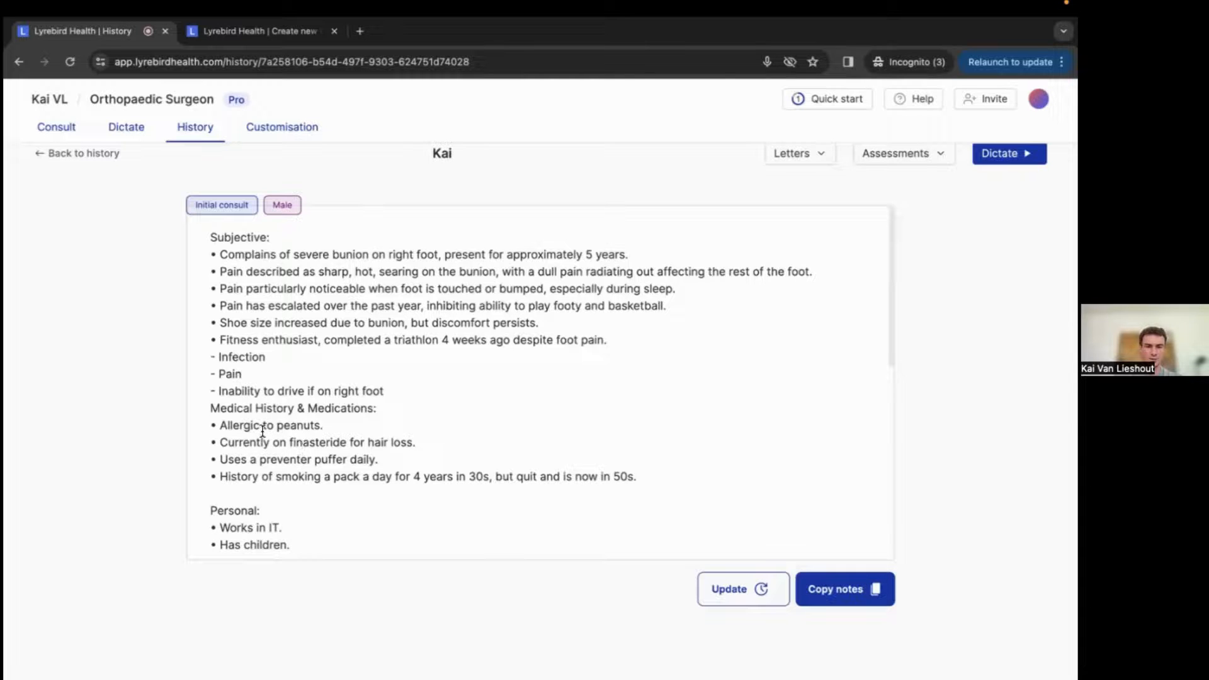
pyautogui.scroll(1, 275, 425)
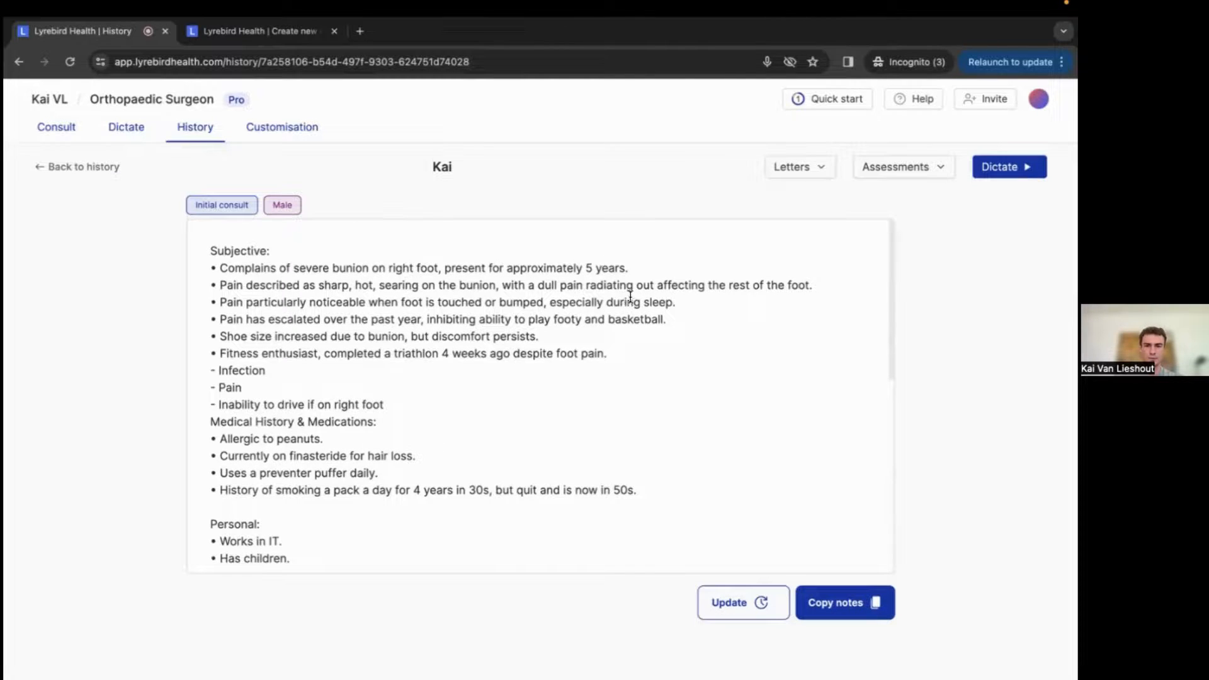
# Replace all occurrences of pain with discomfort in the consult notes.
pyautogui.moveTo(580, 354); pyautogui.dragTo(605, 359)
pyautogui.rightClick(605, 358)
pyautogui.moveTo(725, 449)
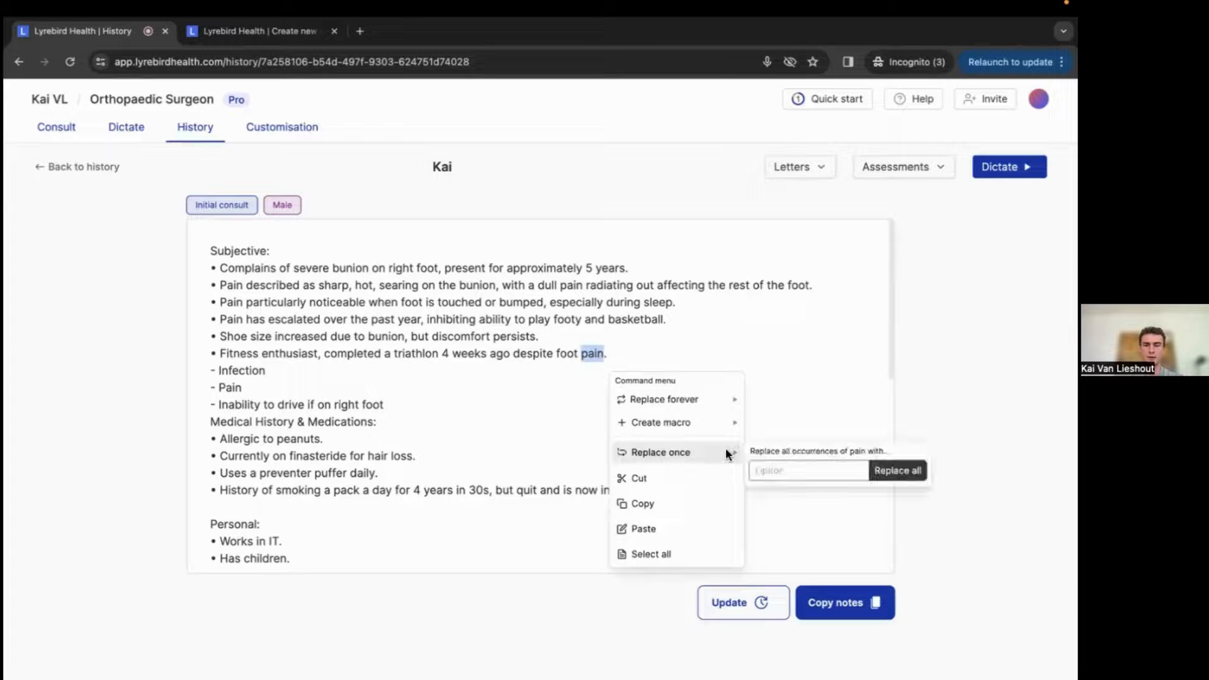
pyautogui.click(779, 473)
pyautogui.write('di')
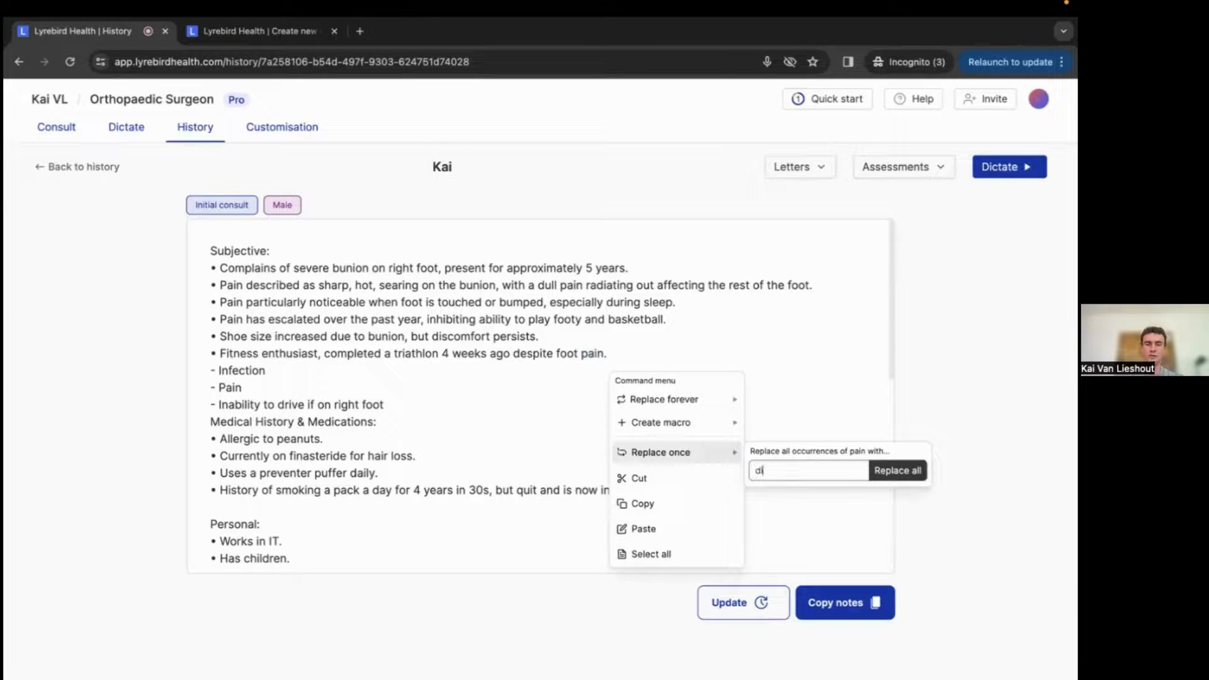
pyautogui.write('scomfort')
pyautogui.press('Return')
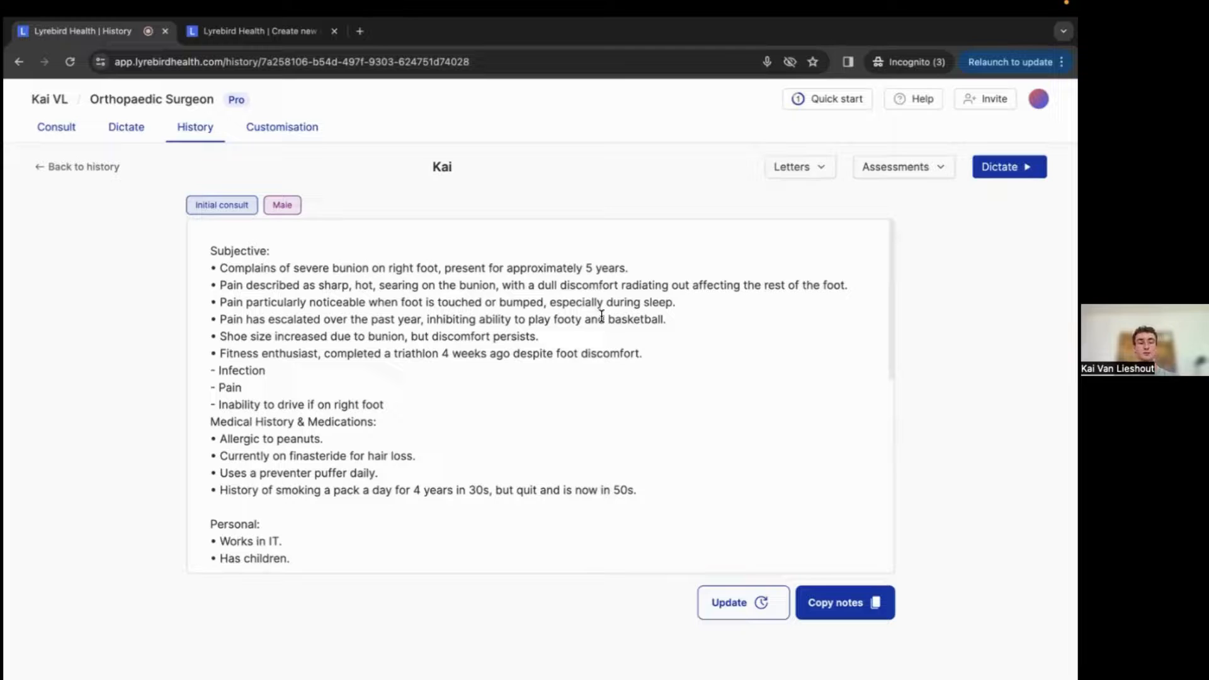
# Delete the IPJ entry from the word replacement list in Customisation.
pyautogui.click(287, 138)
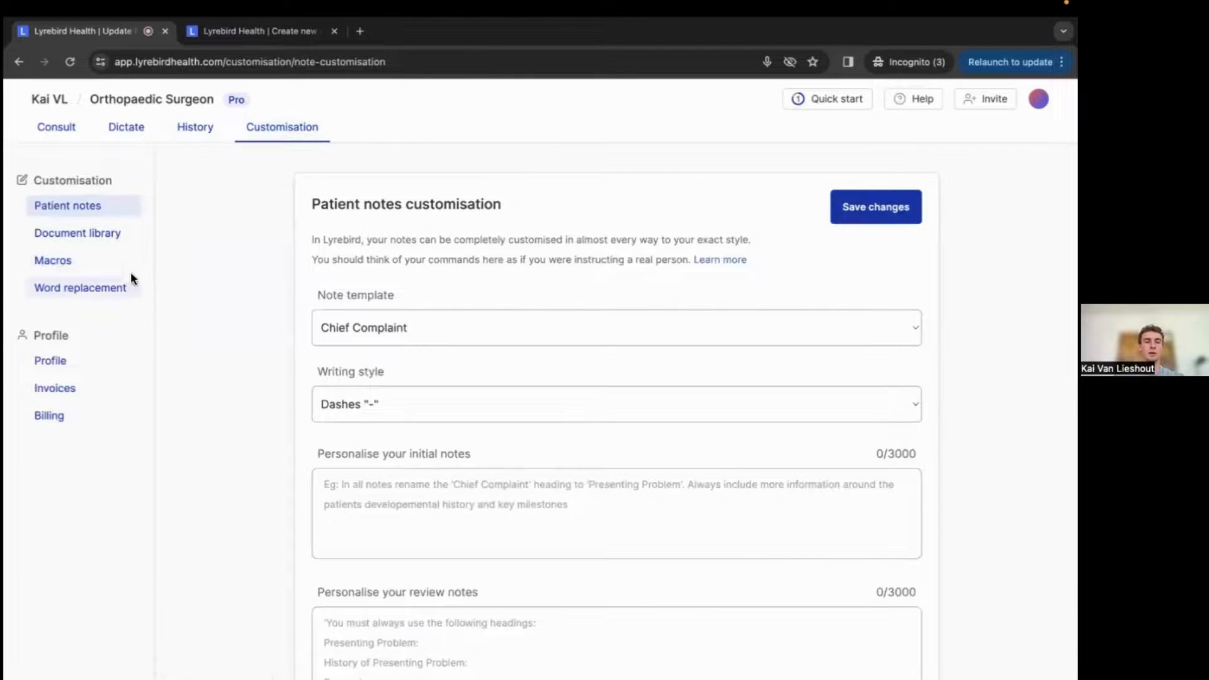
pyautogui.click(106, 287)
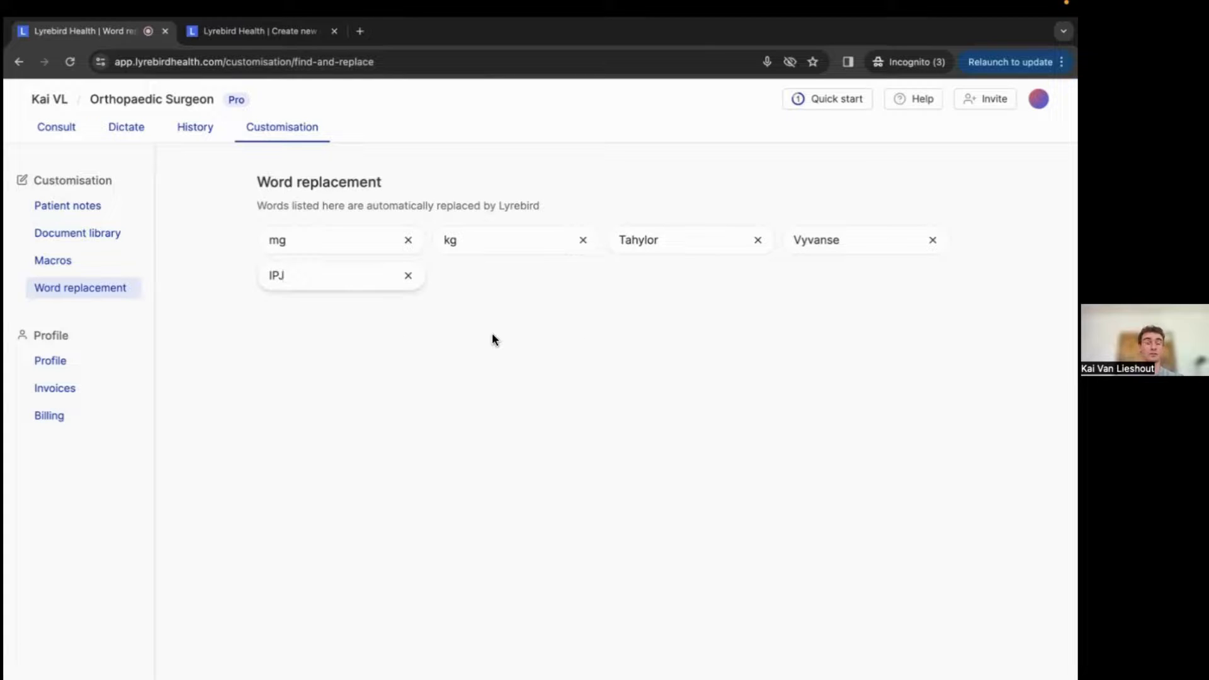
pyautogui.click(408, 275)
pyautogui.click(606, 325)
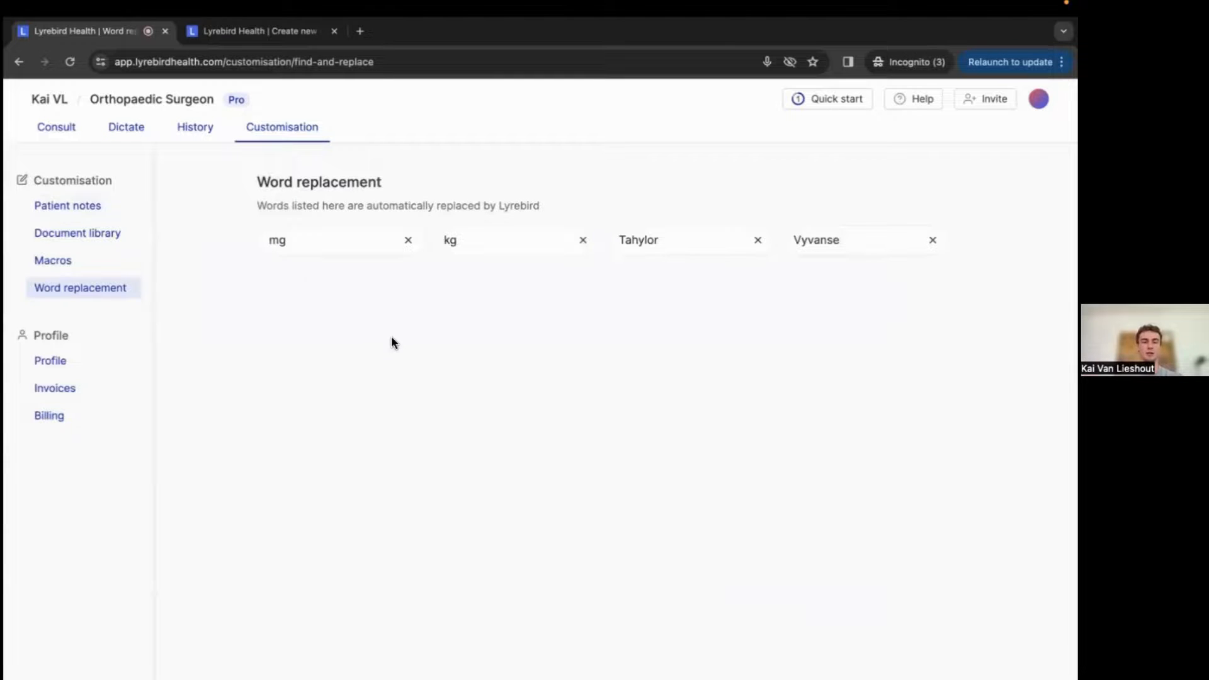
# Open the other Kai consult from history and add a bullet reading milligrams after the Negative COVID rapid test line.
pyautogui.click(190, 128)
pyautogui.click(989, 398)
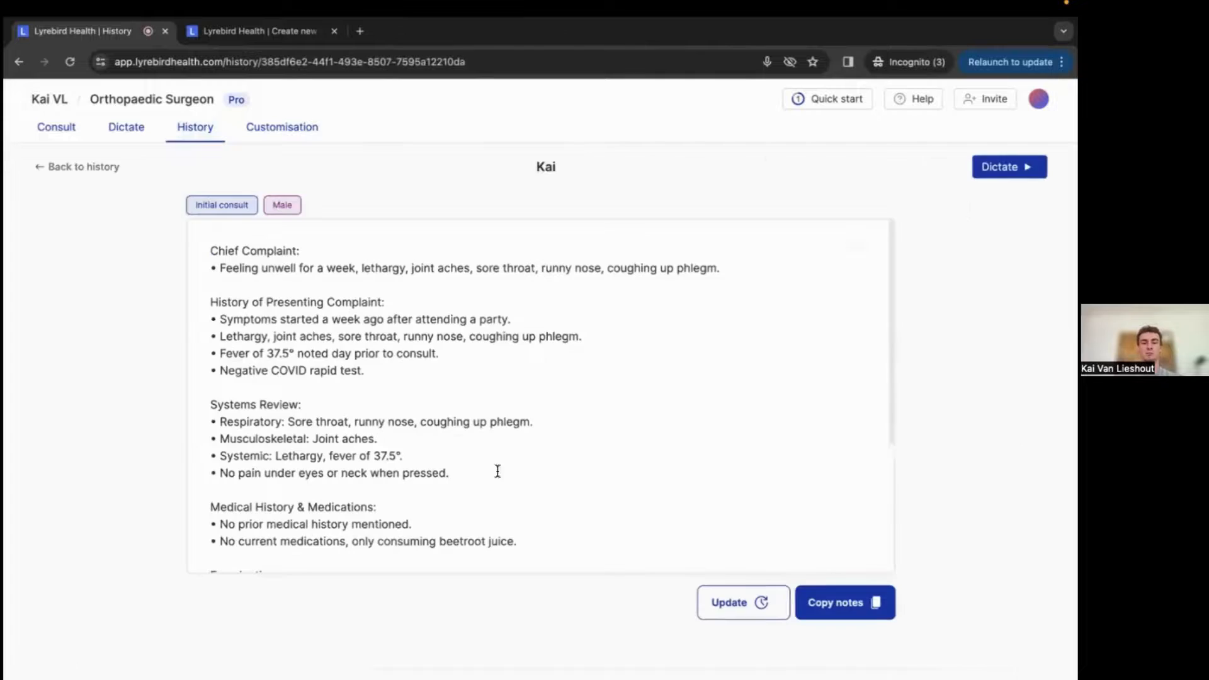
pyautogui.click(411, 368)
pyautogui.press('Return')
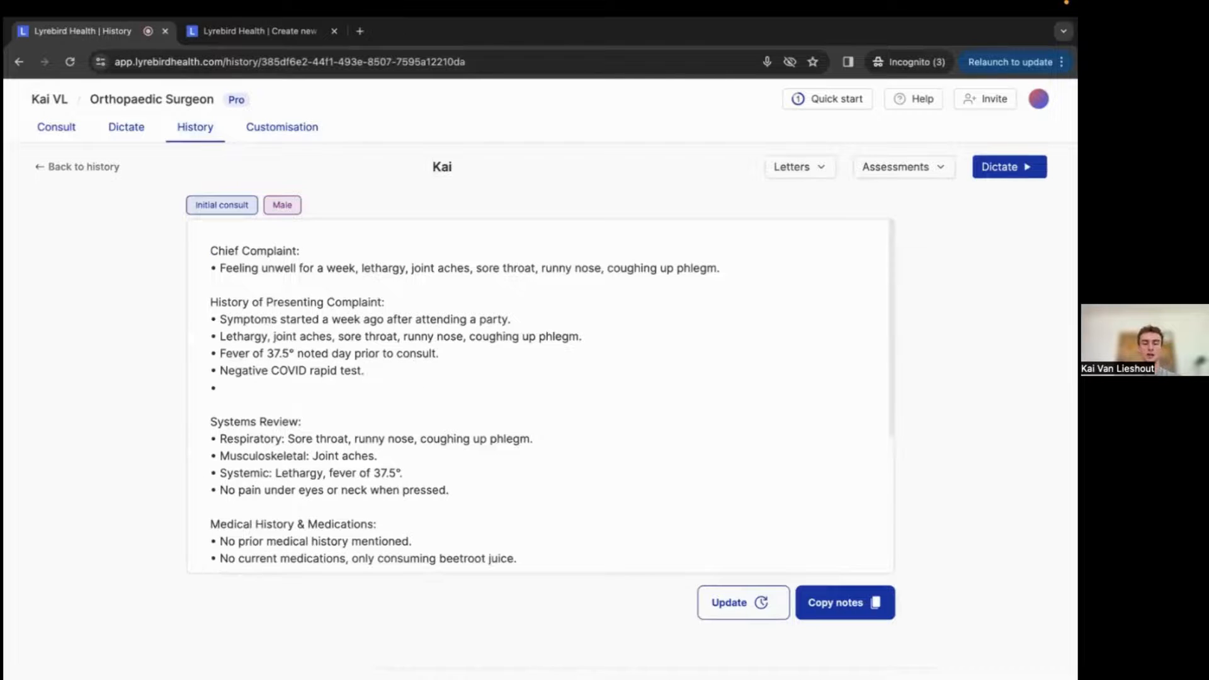
pyautogui.write('milligrams')
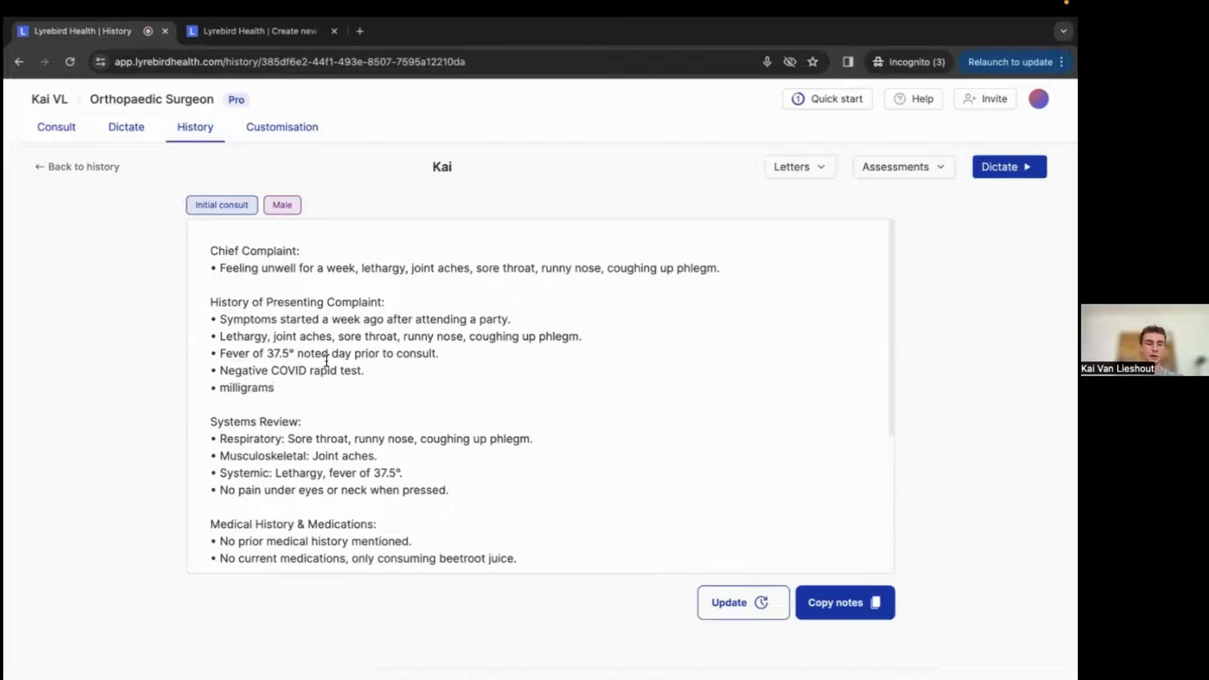
# Set milligrams to be replaced forever with mg.
pyautogui.moveTo(222, 385); pyautogui.dragTo(274, 386)
pyautogui.rightClick(262, 393)
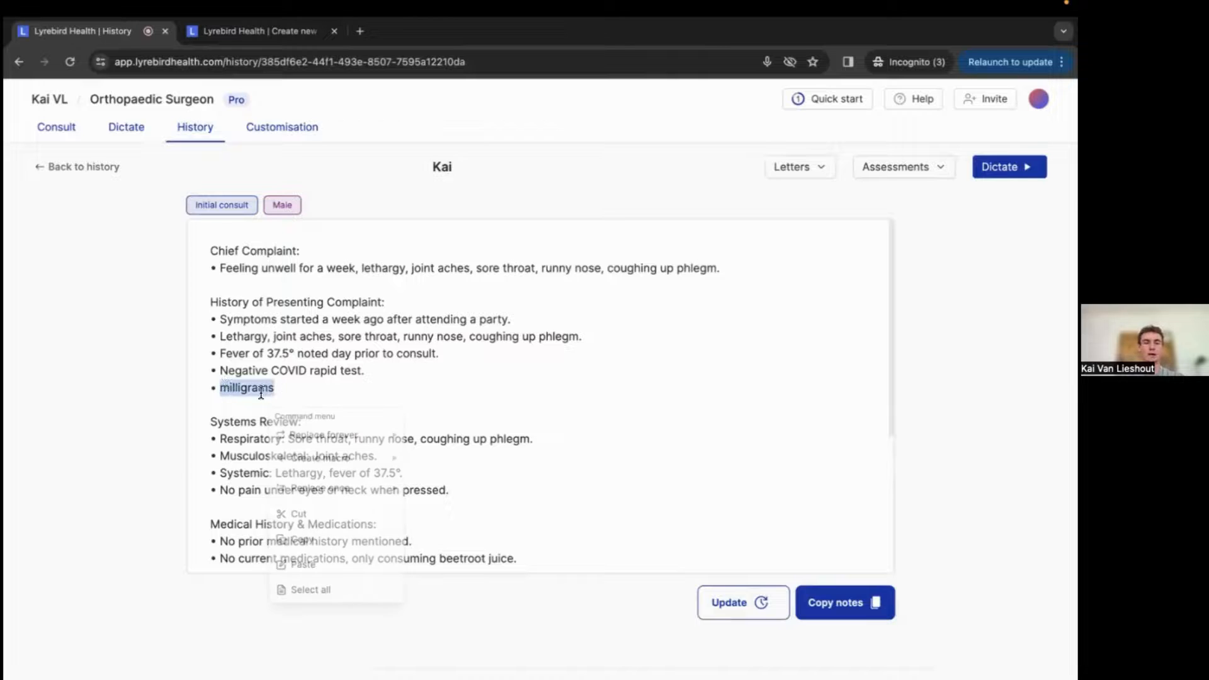
pyautogui.moveTo(312, 454)
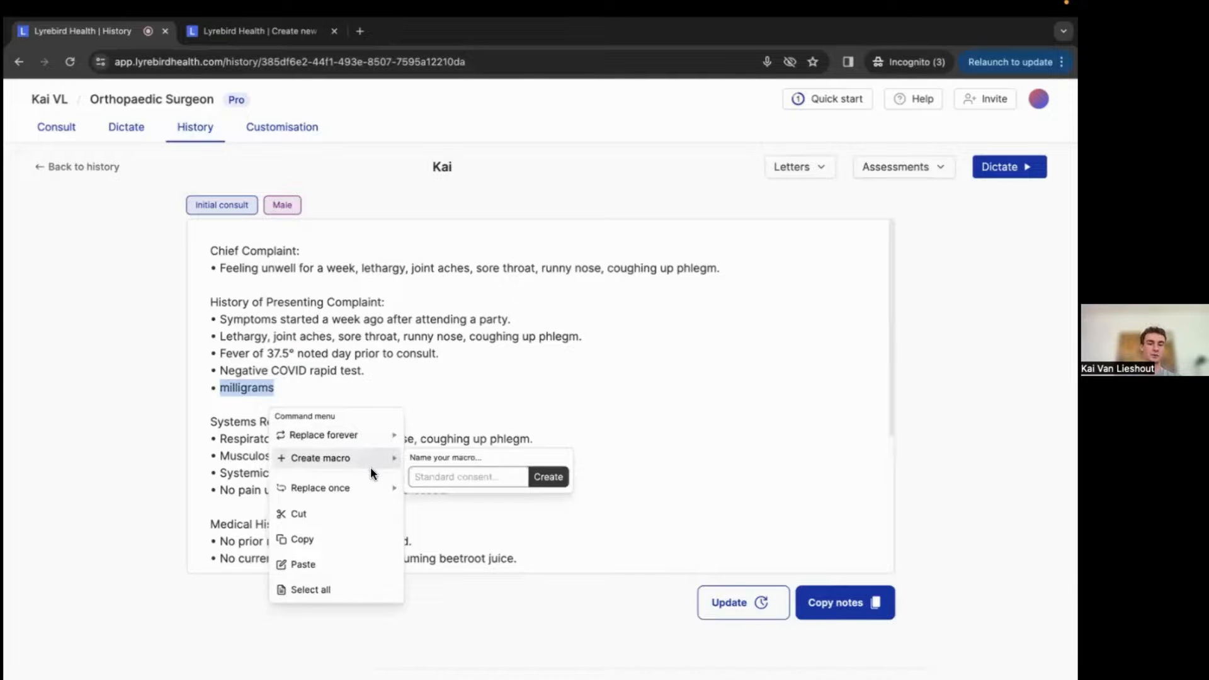
pyautogui.moveTo(370, 443)
pyautogui.click(430, 448)
pyautogui.write('mg')
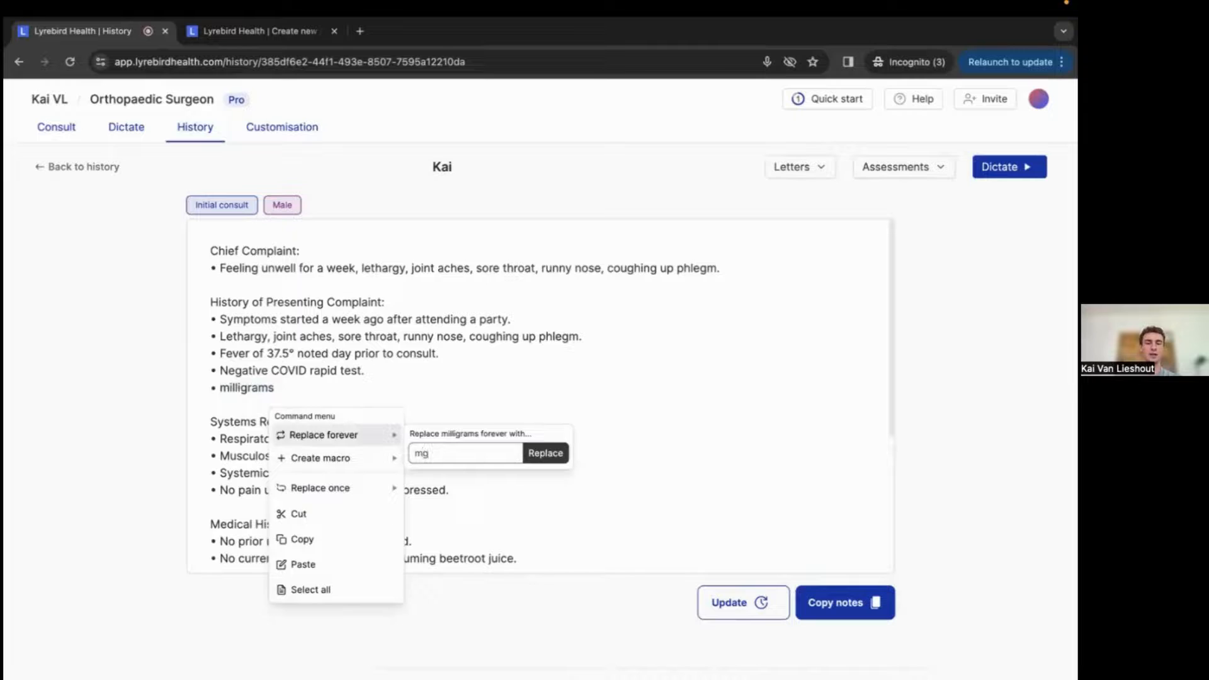
pyautogui.press('Return')
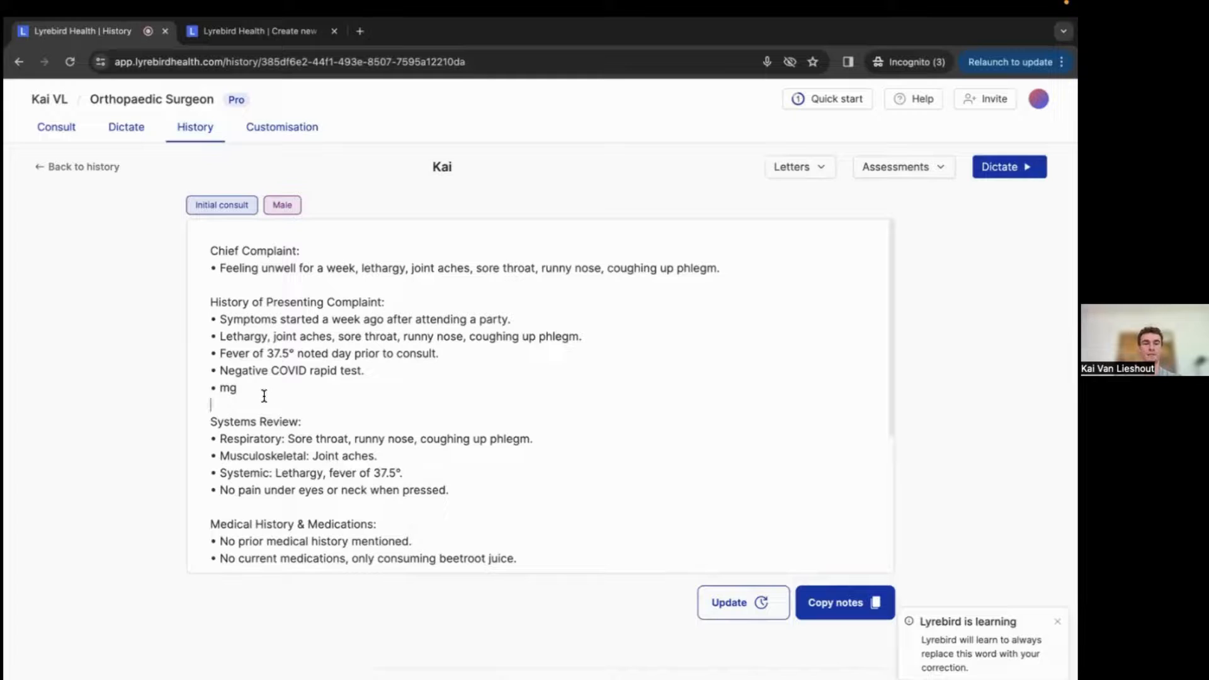
# Delete the mg test bullet from the History of Presenting Complaint section.
pyautogui.moveTo(243, 387); pyautogui.dragTo(184, 387)
pyautogui.press('BackSpace')
pyautogui.press('BackSpace')
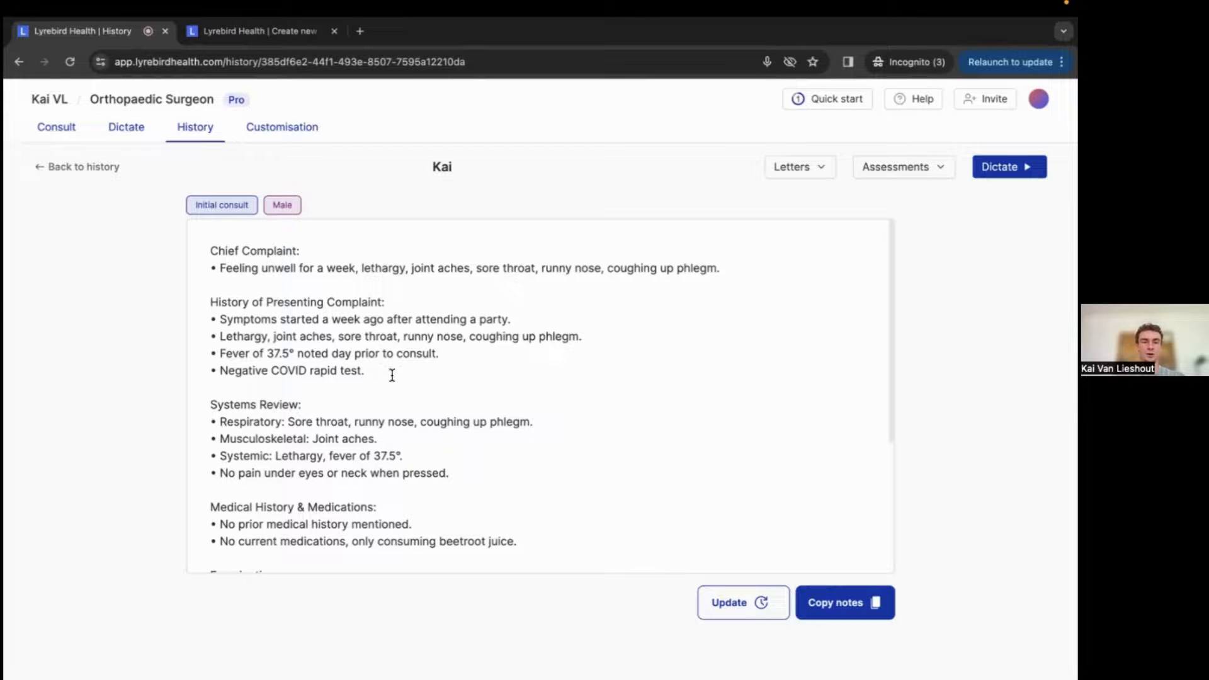
pyautogui.moveTo(340, 371); pyautogui.dragTo(362, 372)
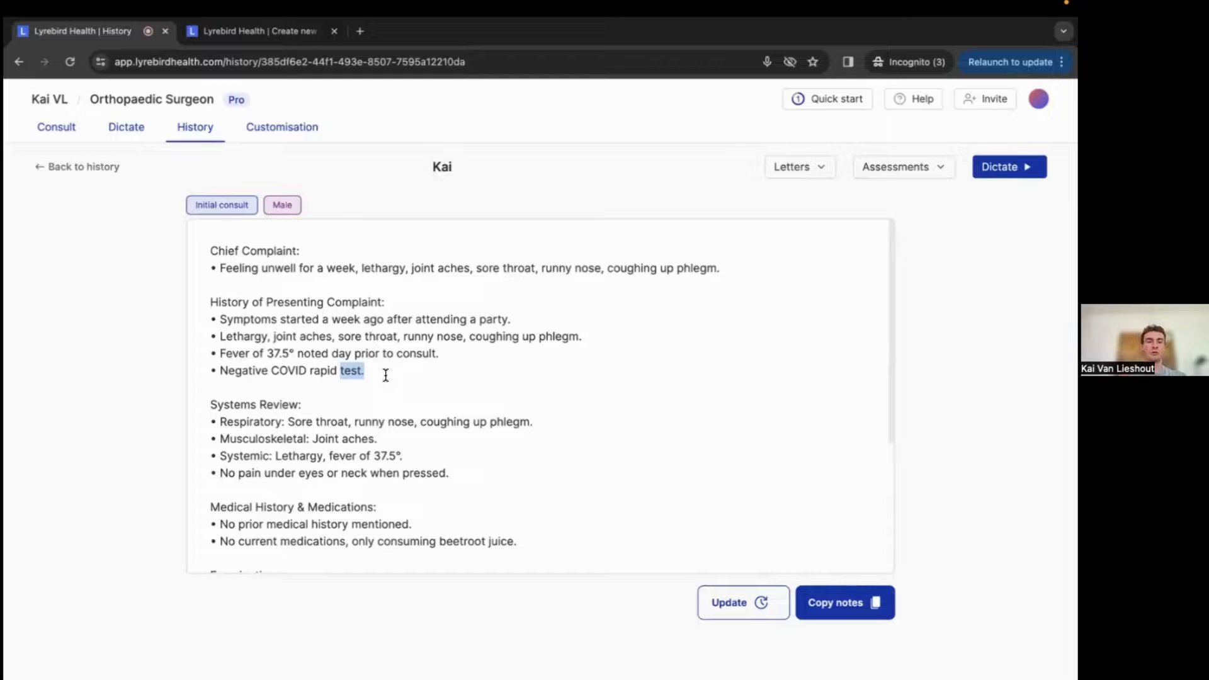
pyautogui.click(382, 371)
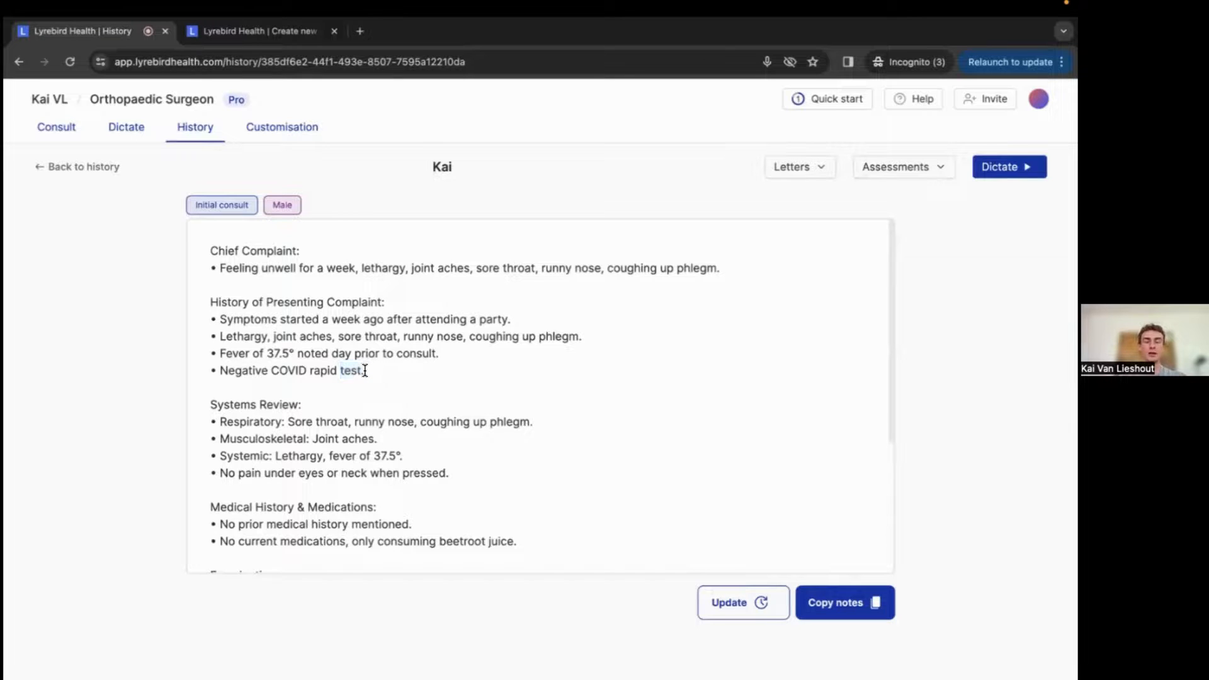
pyautogui.moveTo(340, 369); pyautogui.dragTo(365, 370)
pyautogui.click(366, 371)
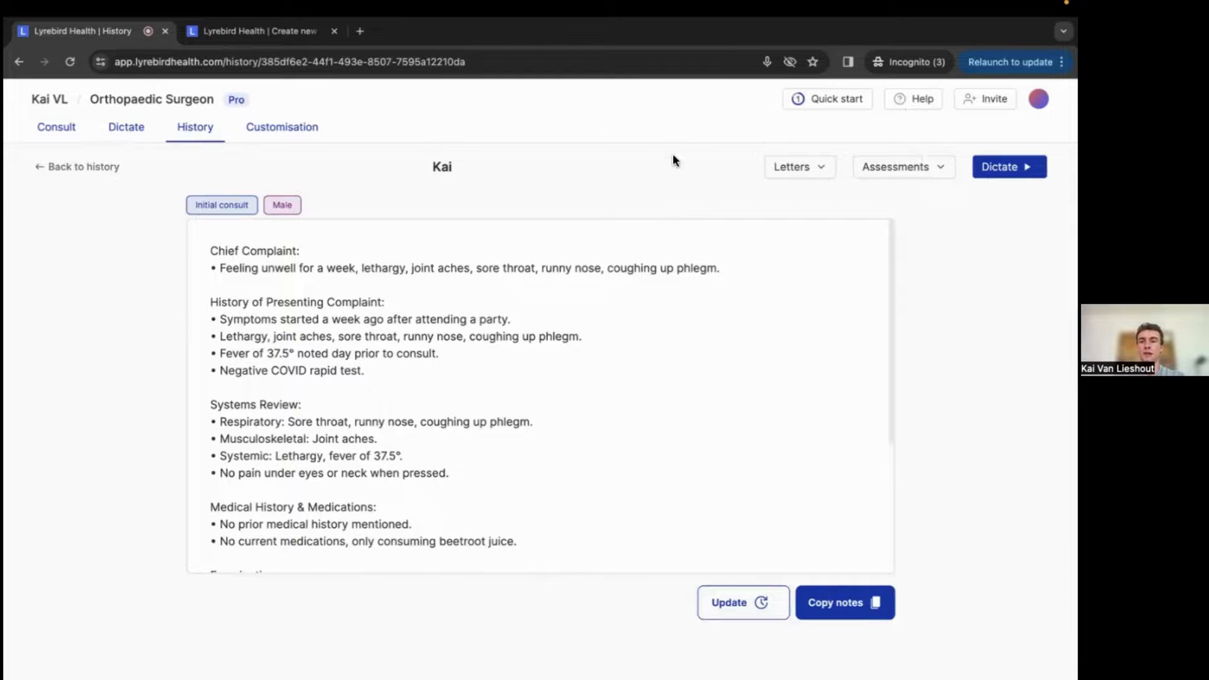
# Open the Contact support form from Help and view its urgency options before returning to the consult.
pyautogui.click(905, 99)
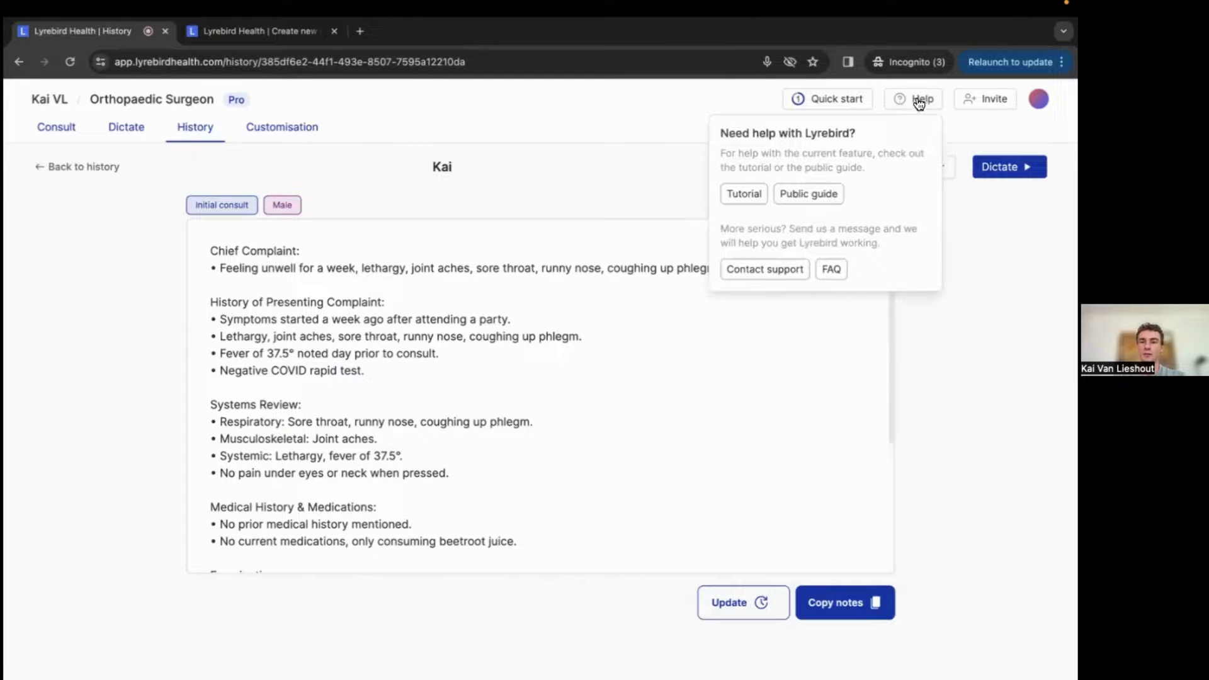
pyautogui.click(769, 269)
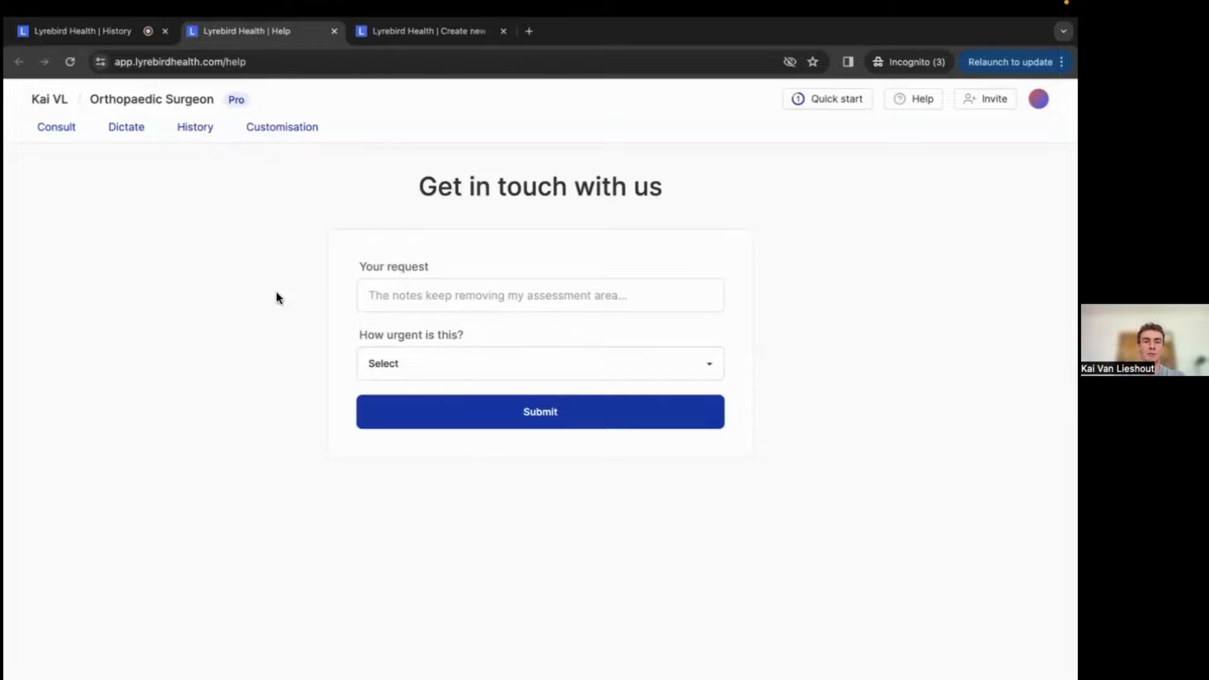
pyautogui.click(390, 362)
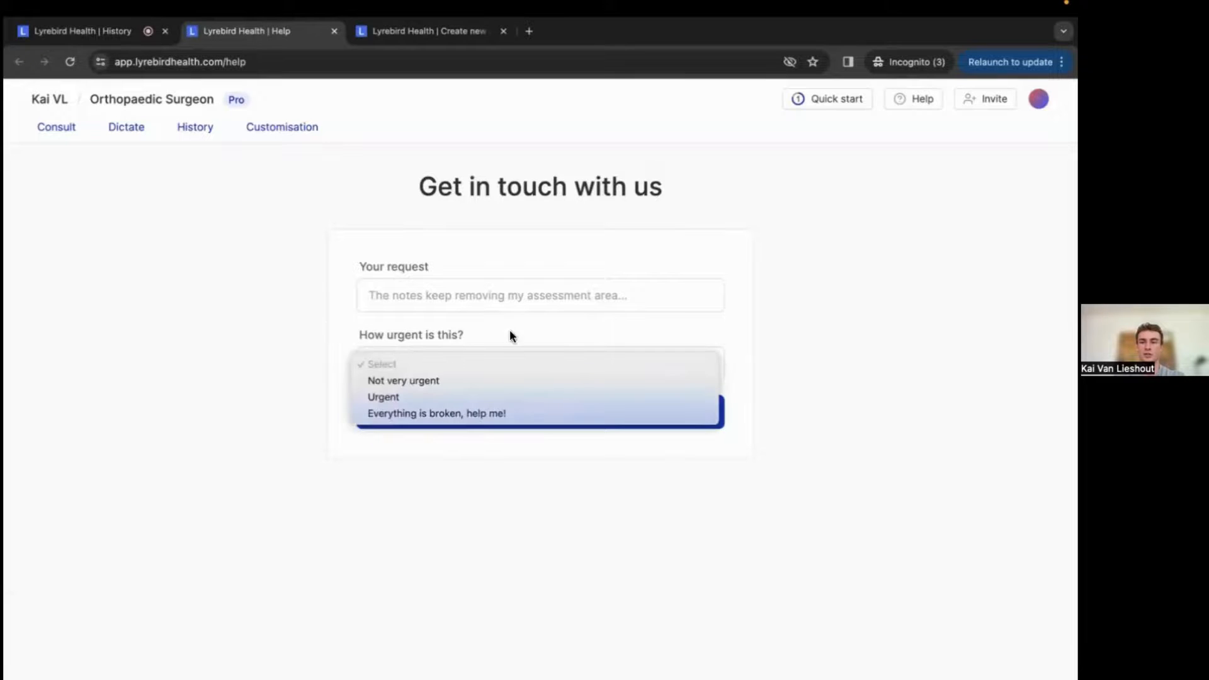
pyautogui.click(267, 314)
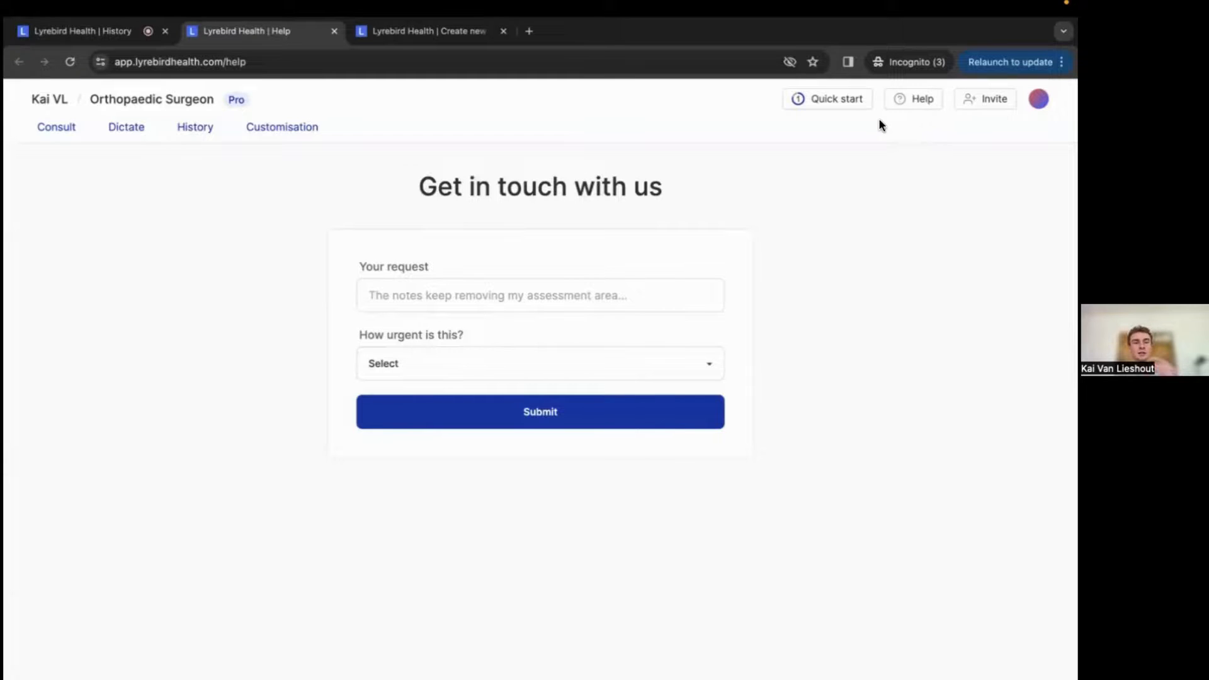
pyautogui.click(103, 32)
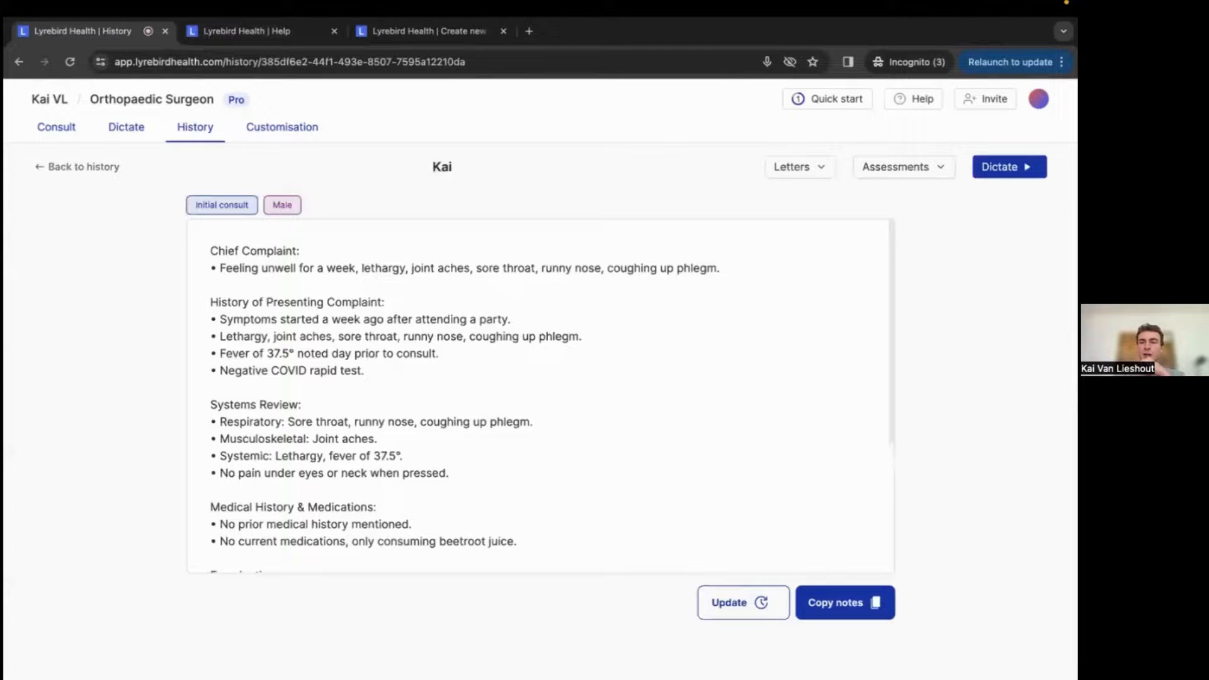
# Open the account menu and the Invite colleagues dialog, then close them.
pyautogui.click(1038, 99)
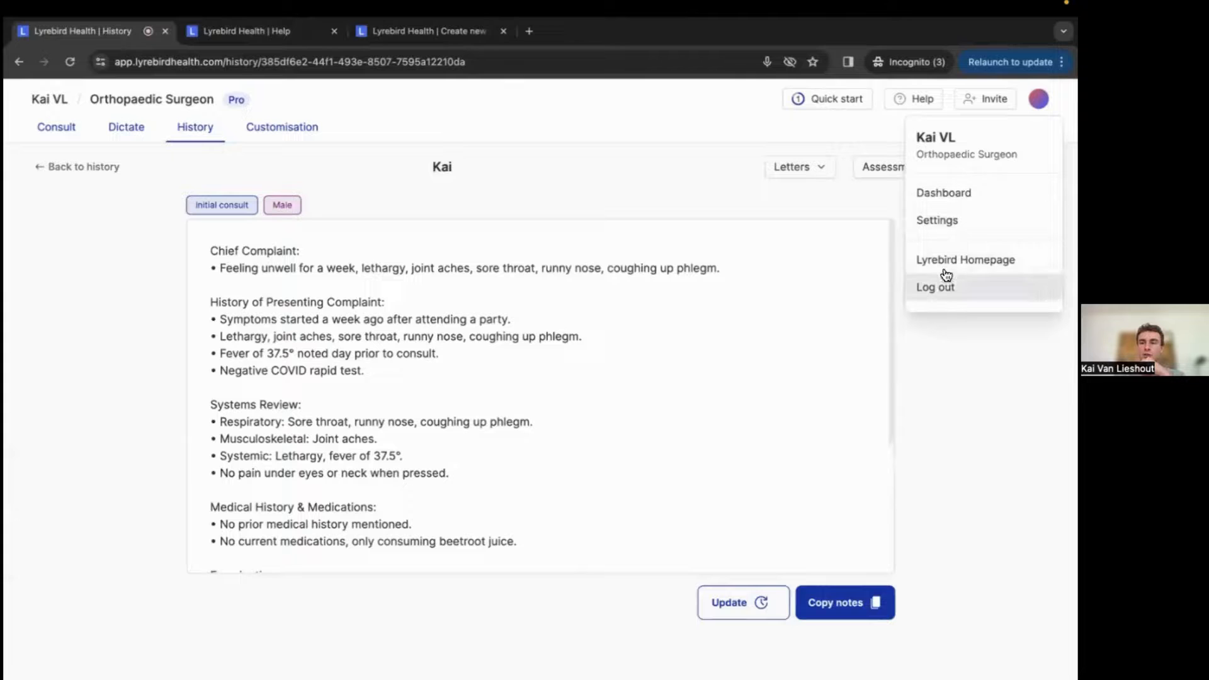
pyautogui.click(948, 372)
pyautogui.click(985, 99)
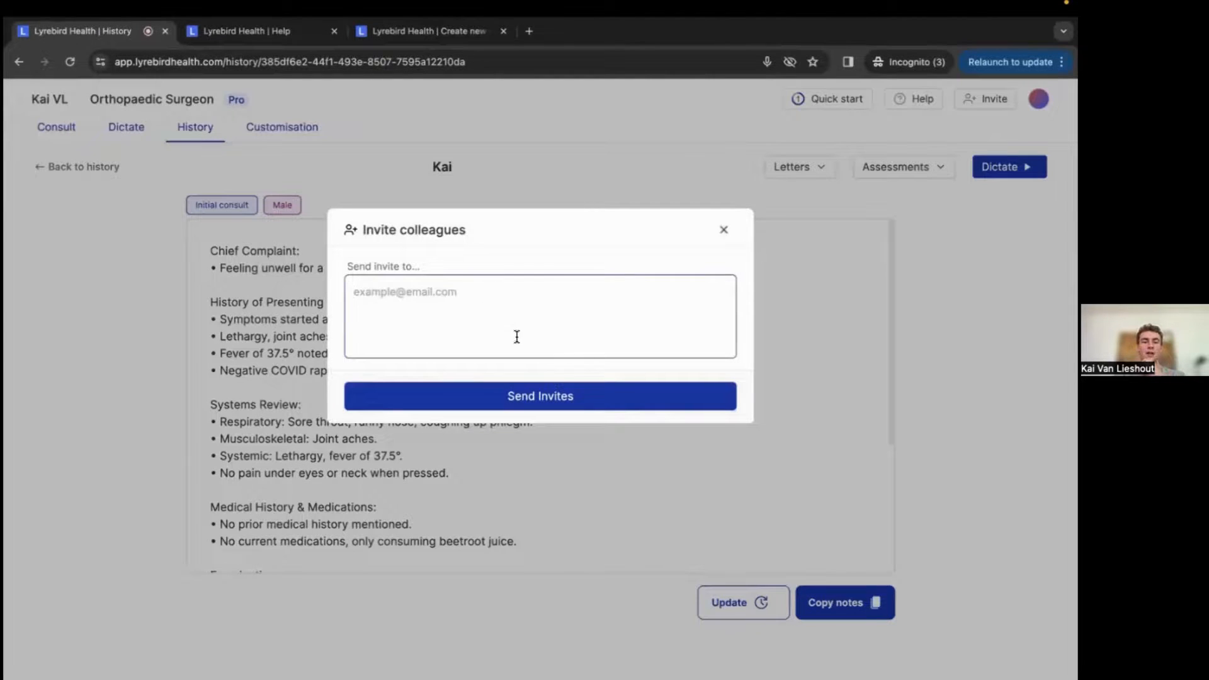
pyautogui.click(731, 232)
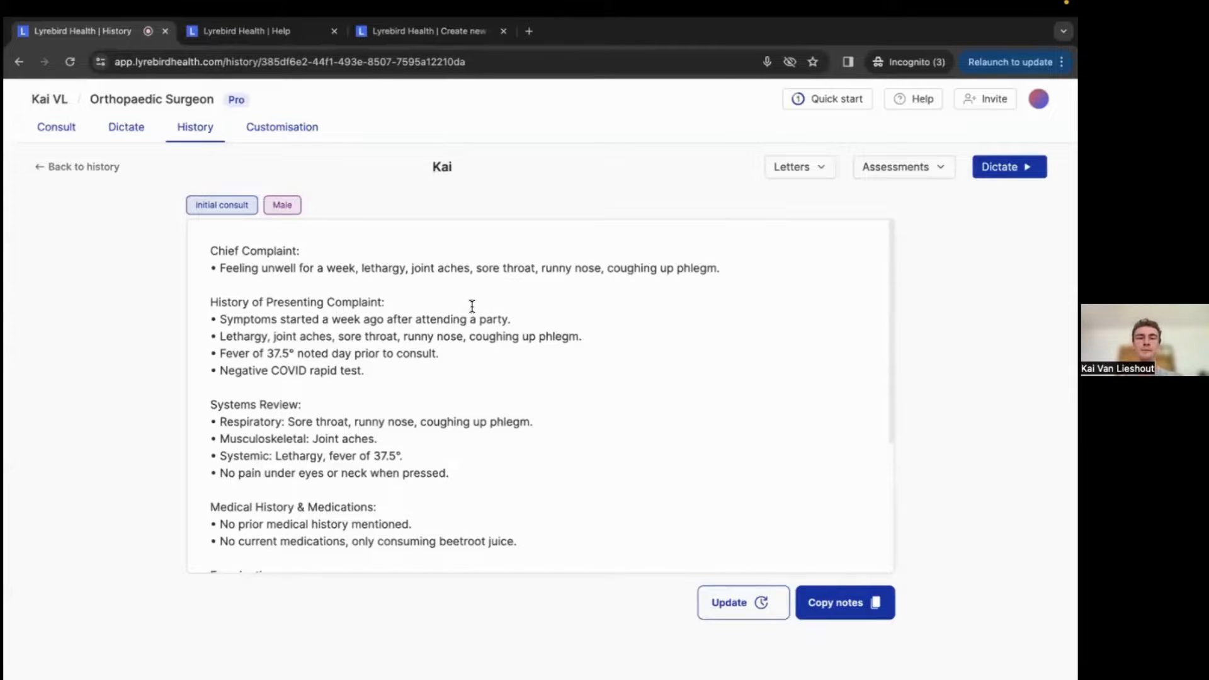
pyautogui.click(296, 287)
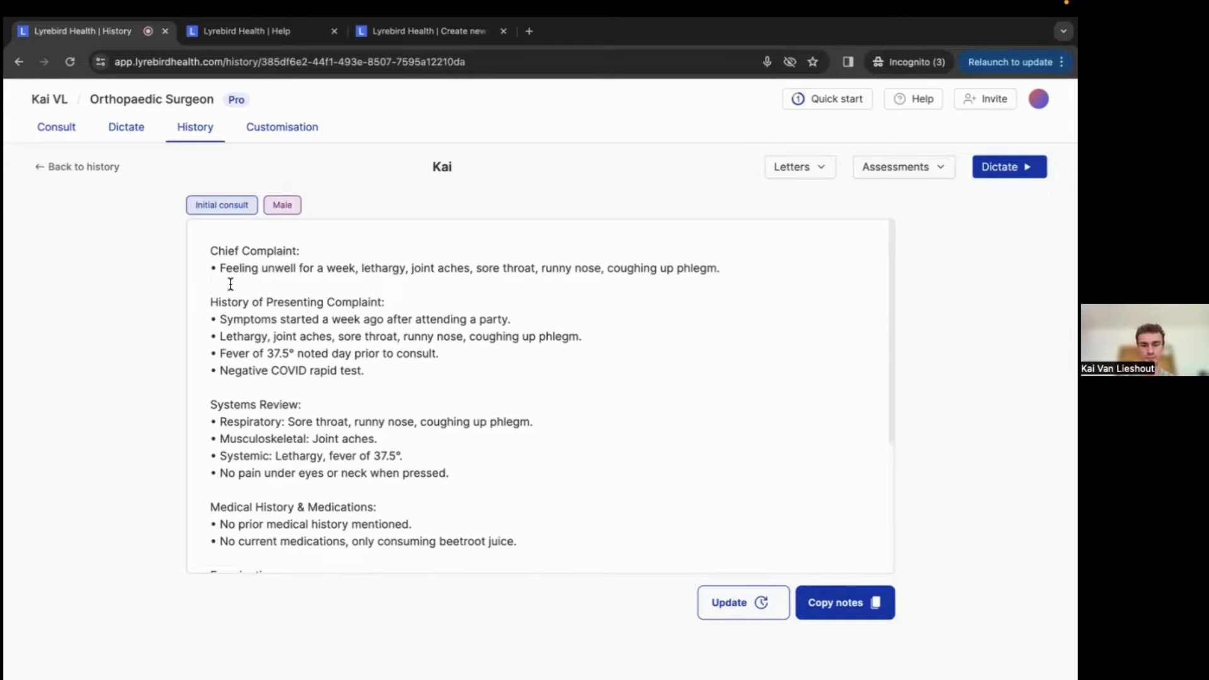
pyautogui.click(470, 470)
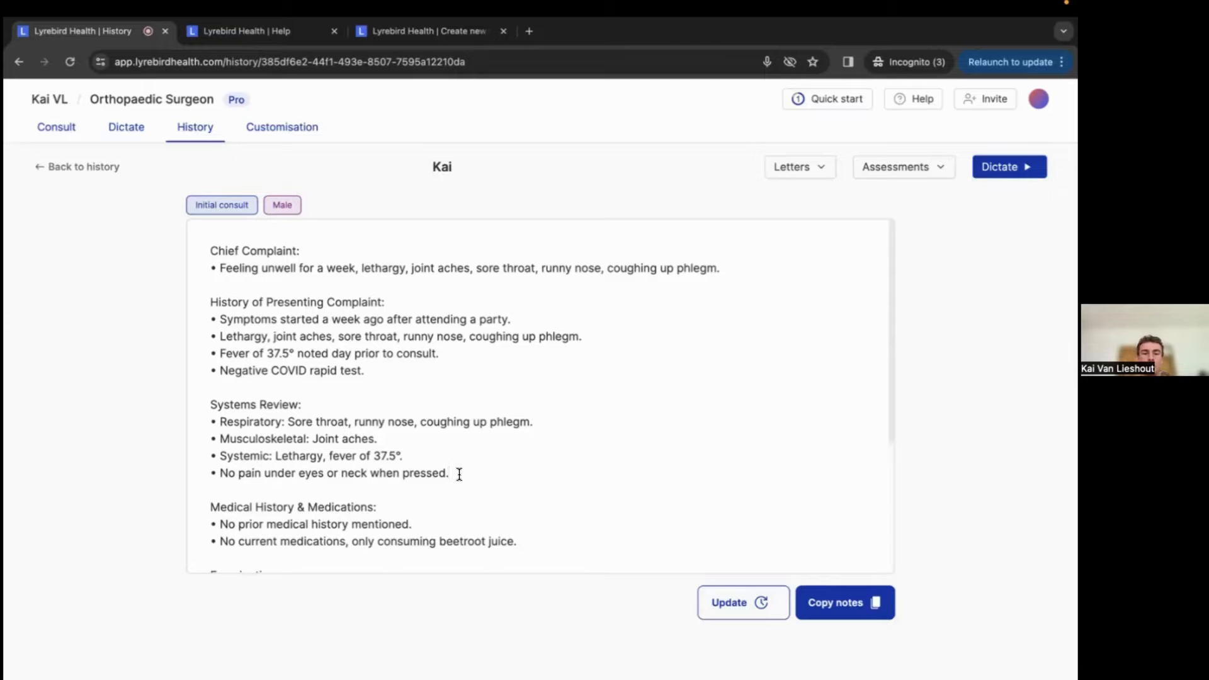
pyautogui.moveTo(460, 474); pyautogui.dragTo(210, 422)
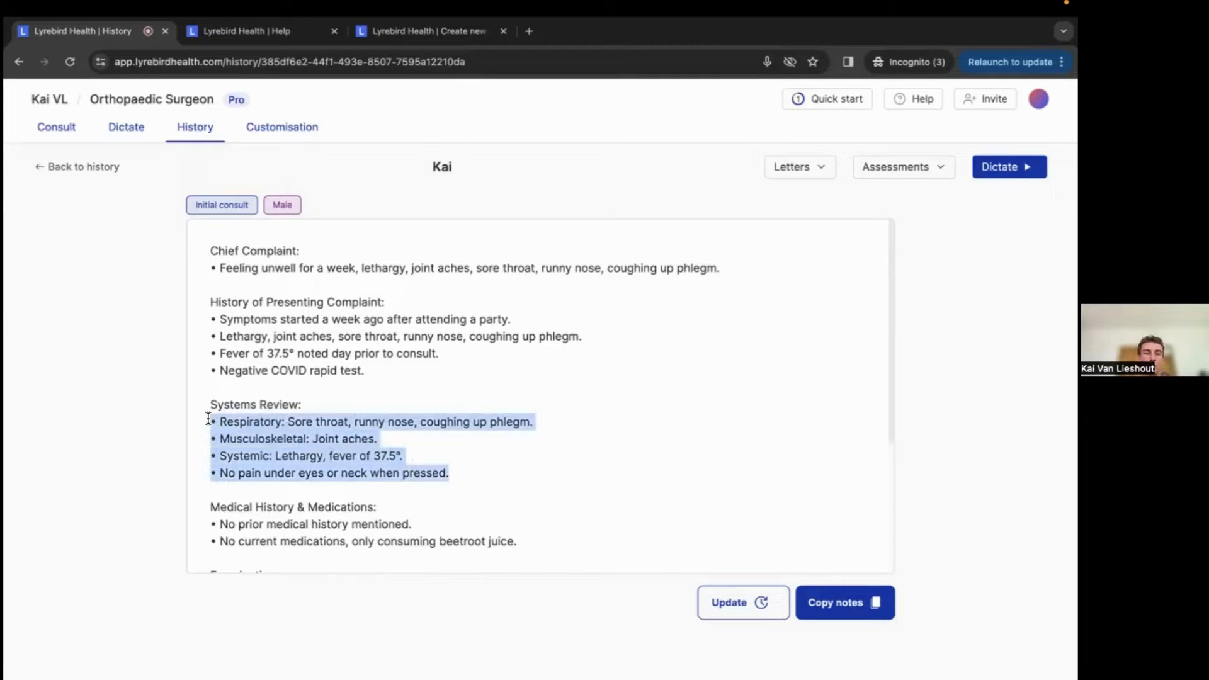
pyautogui.click(472, 476)
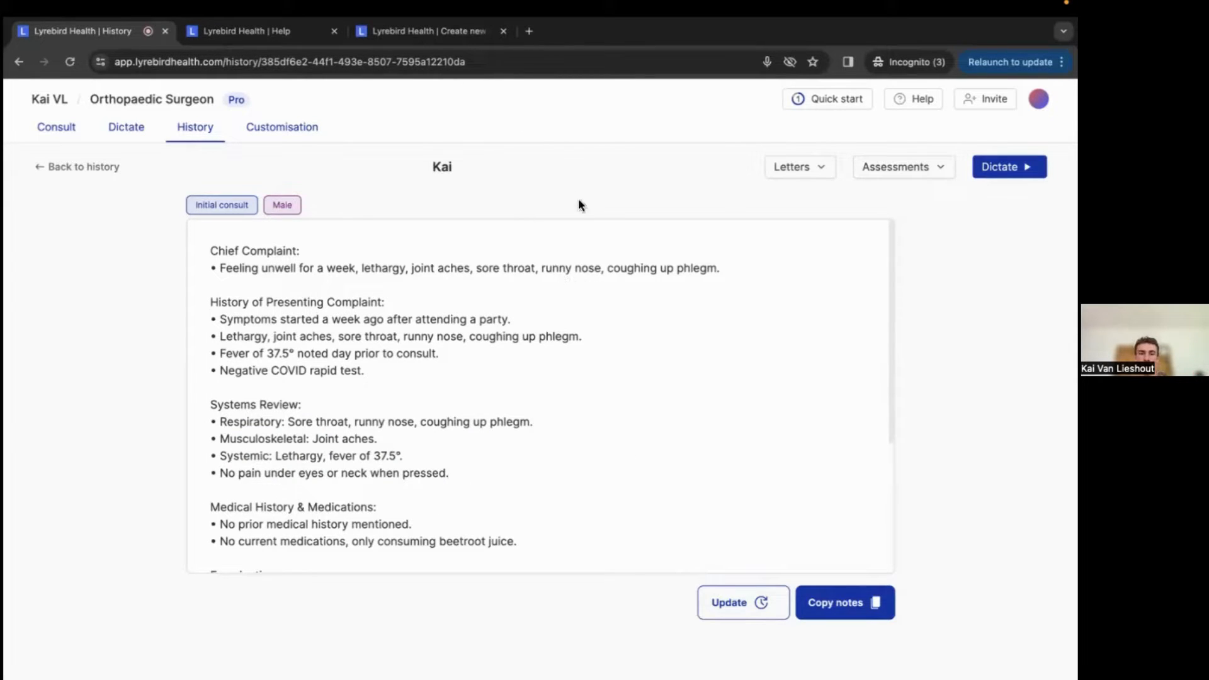
pyautogui.click(776, 263)
pyautogui.click(210, 252)
pyautogui.moveTo(239, 277); pyautogui.dragTo(204, 247)
pyautogui.click(228, 285)
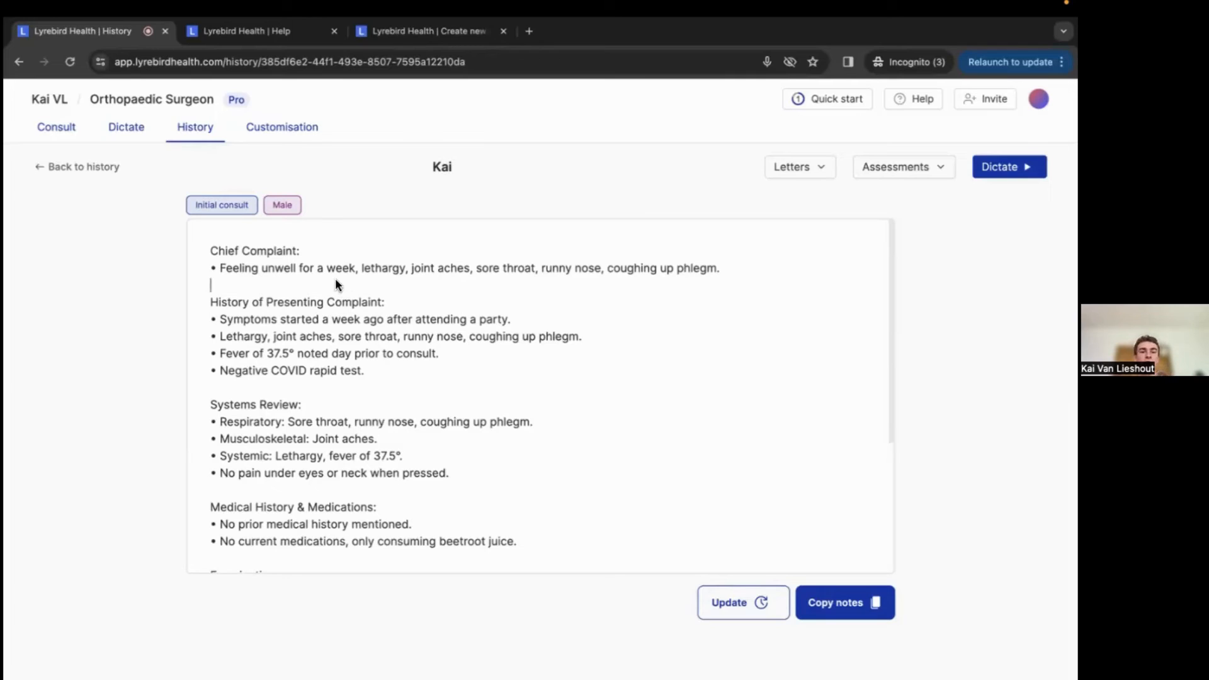
pyautogui.moveTo(206, 247)
pyautogui.mouseDown()
pyautogui.moveTo(311, 313)
pyautogui.moveTo(210, 251)
pyautogui.mouseUp()
pyautogui.press('BackSpace')
pyautogui.click(319, 250)
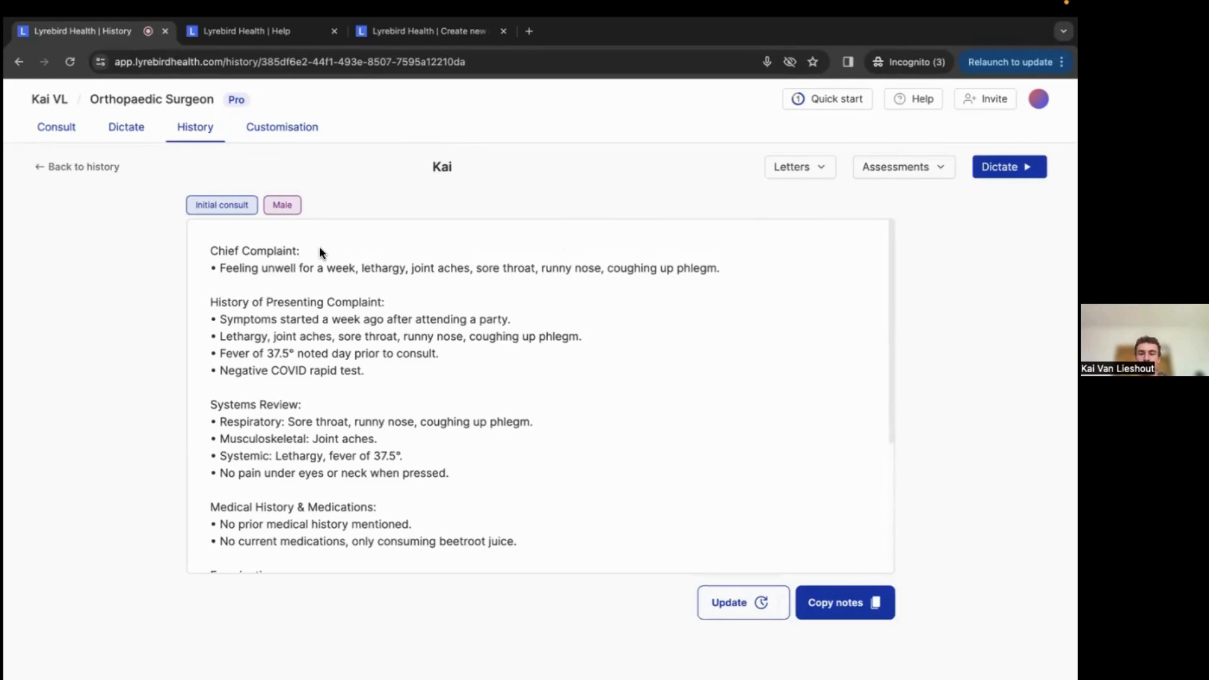